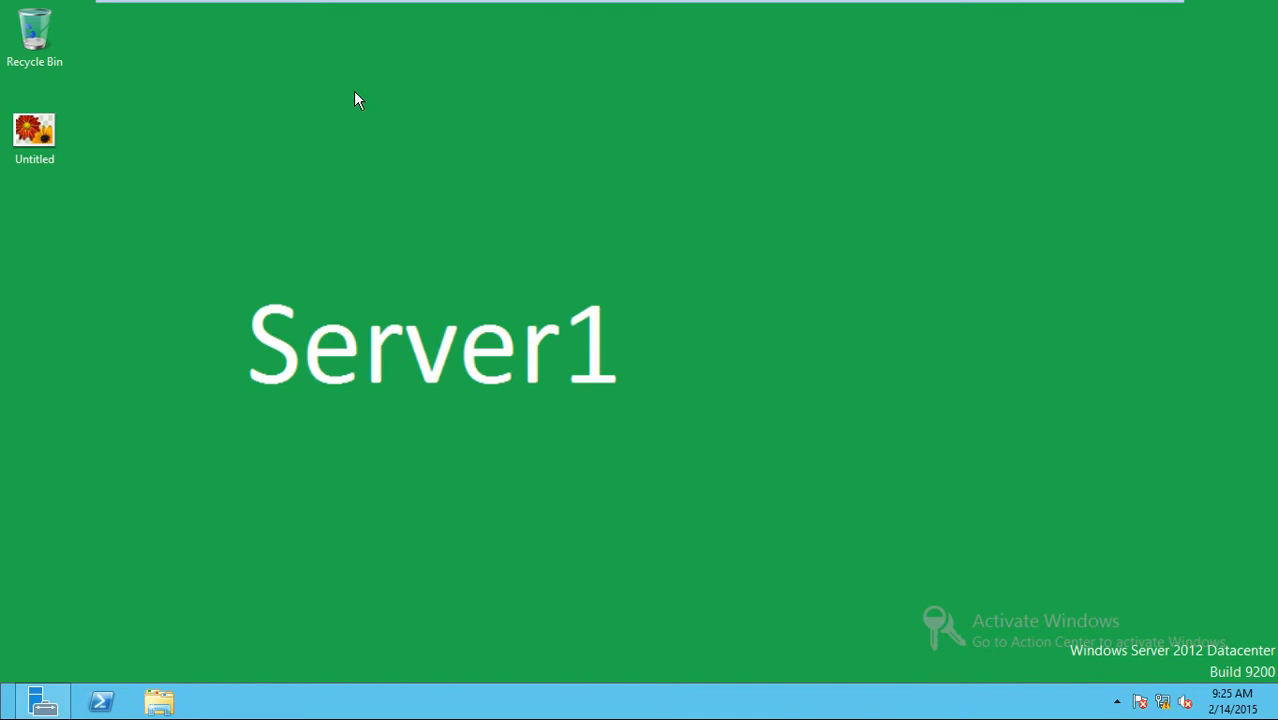
Refresh the Windows Server 2012 desktop seven times from its context menu.
left_click(408, 140)
right_click(360, 84)
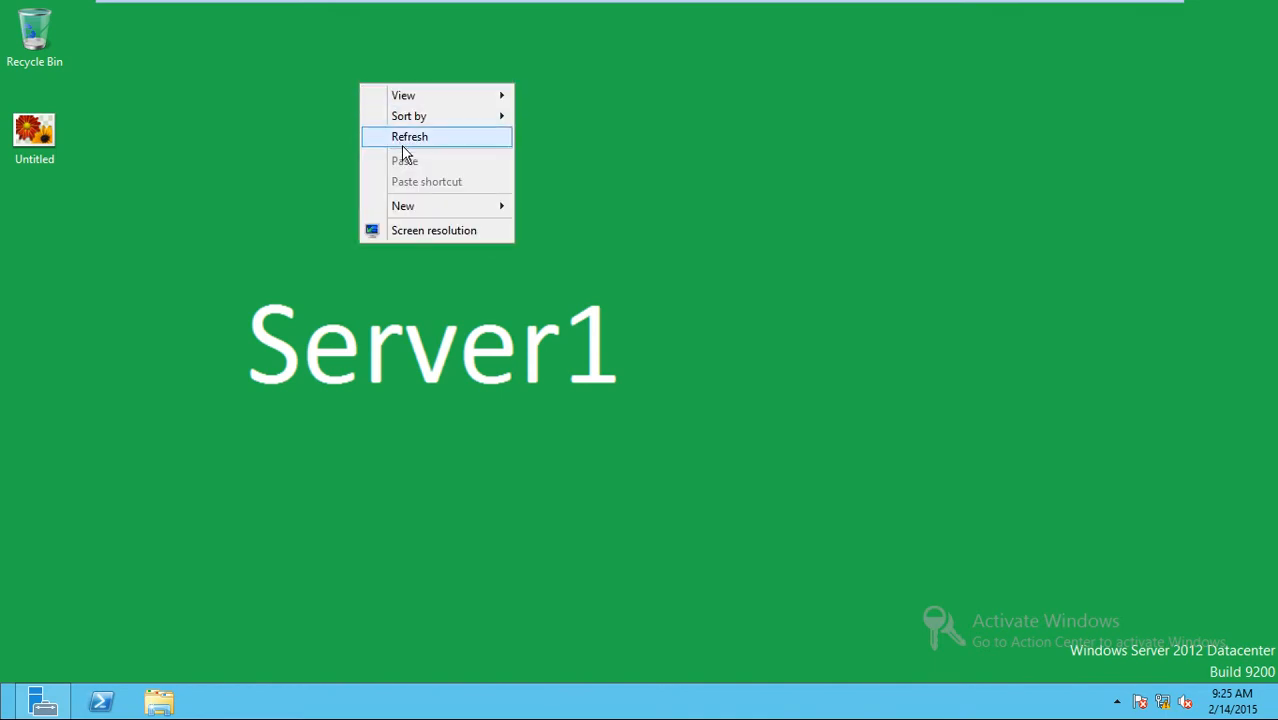
left_click(408, 138)
right_click(359, 94)
left_click(420, 162)
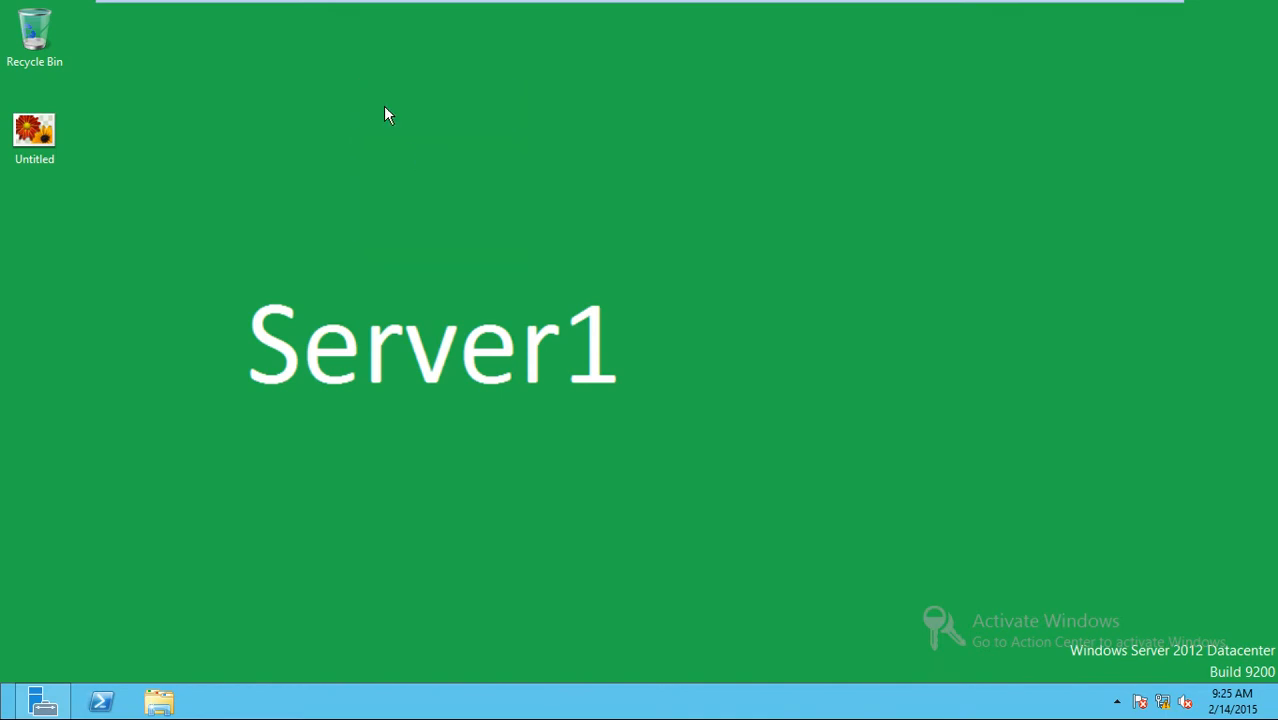
right_click(383, 105)
left_click(428, 160)
right_click(345, 81)
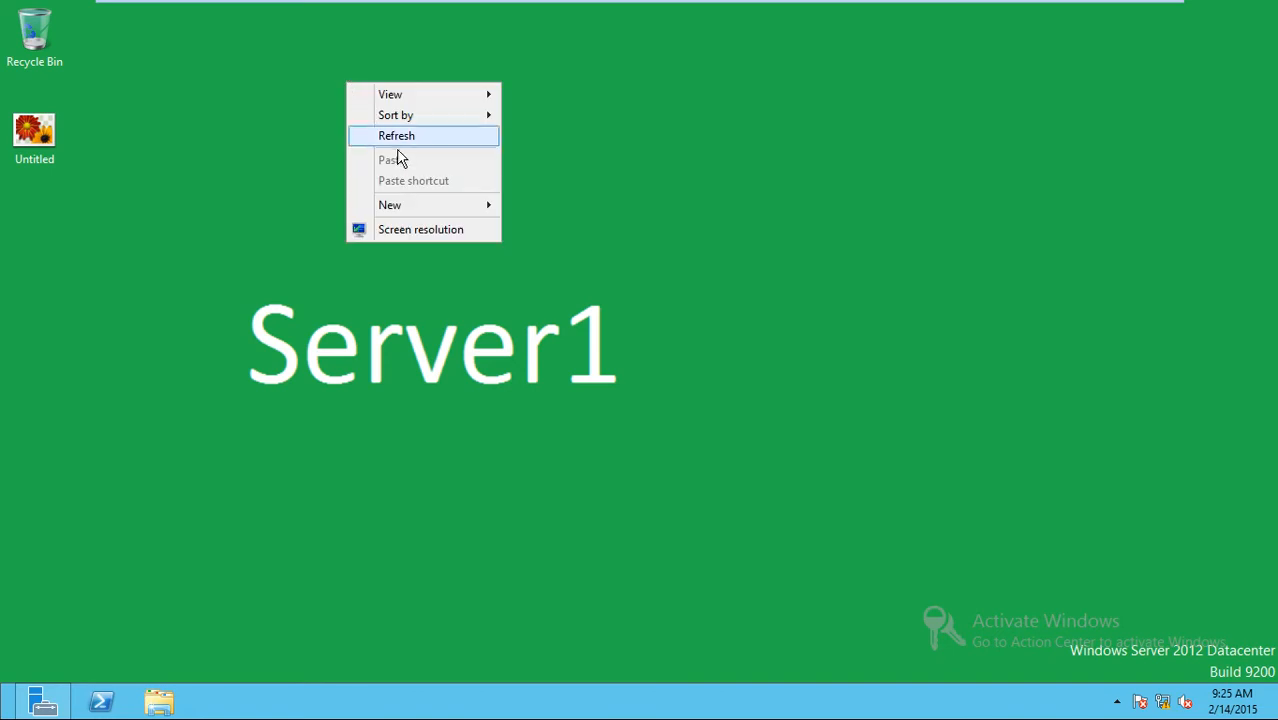
left_click(398, 137)
right_click(346, 100)
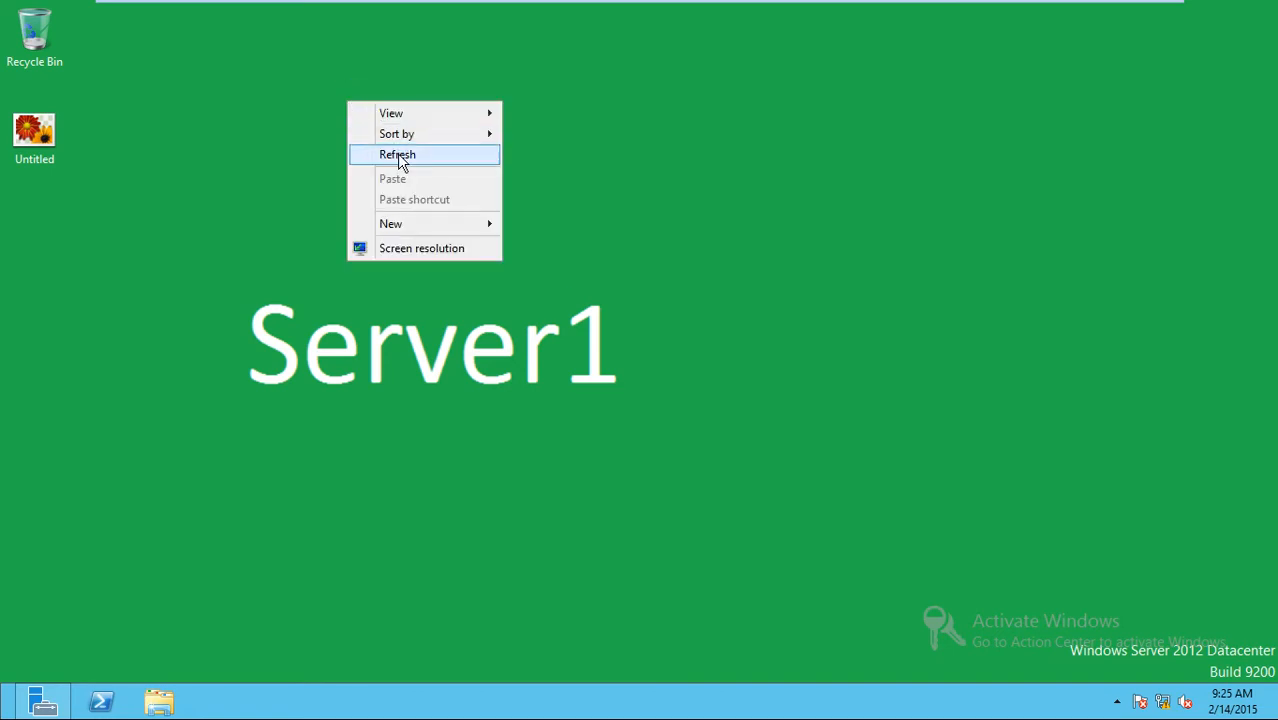
left_click(397, 155)
right_click(352, 101)
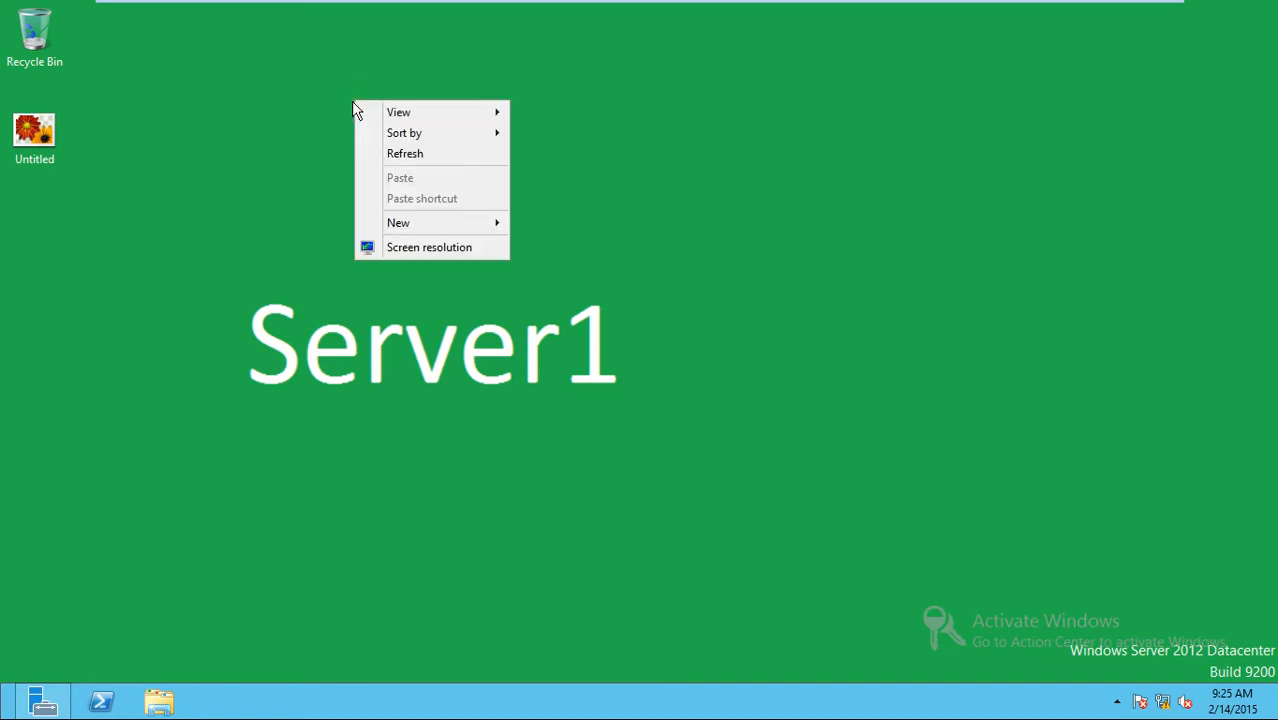
left_click(390, 155)
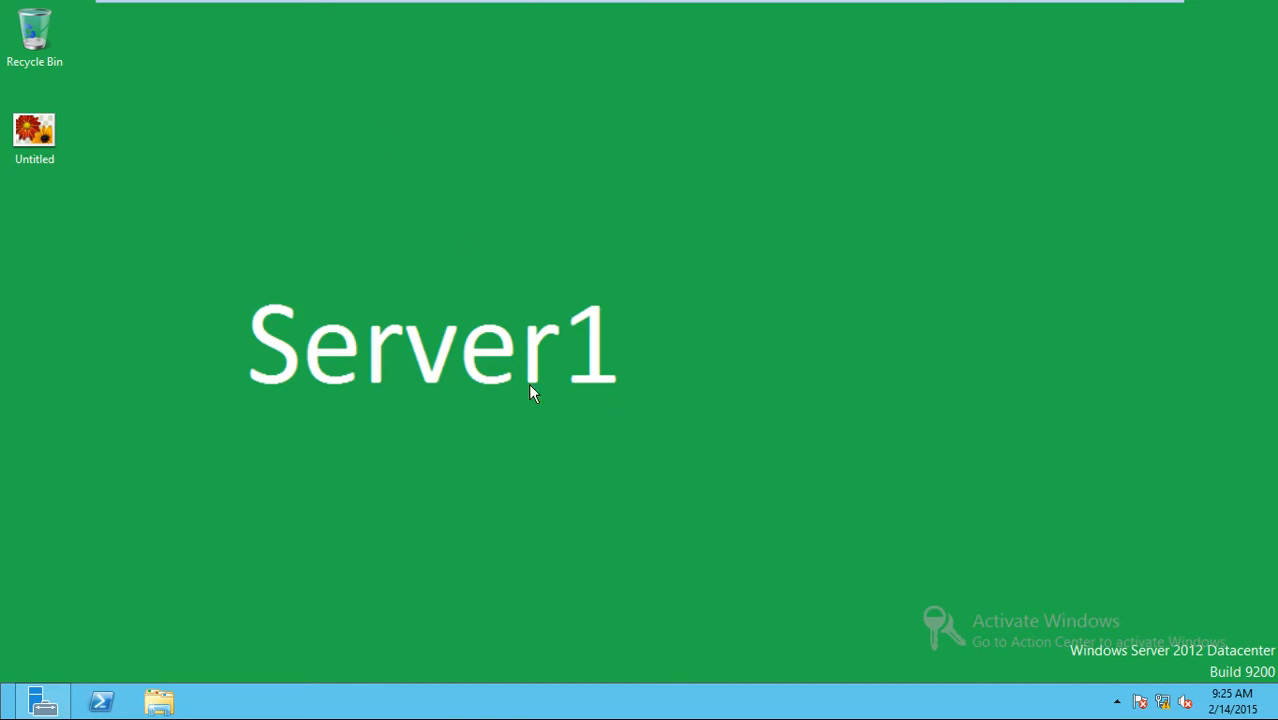
Open the Ethernet adapter's IPv4 properties through Network and Sharing Center.
right_click(1164, 703)
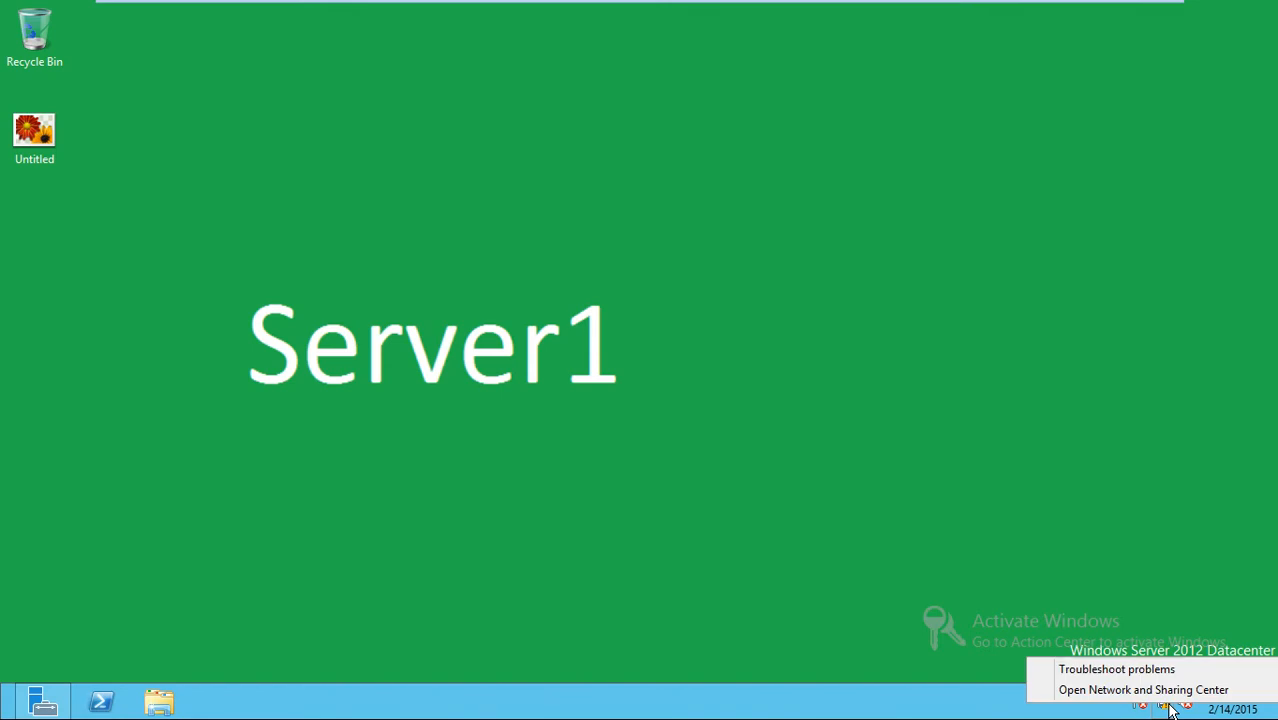
left_click(1170, 690)
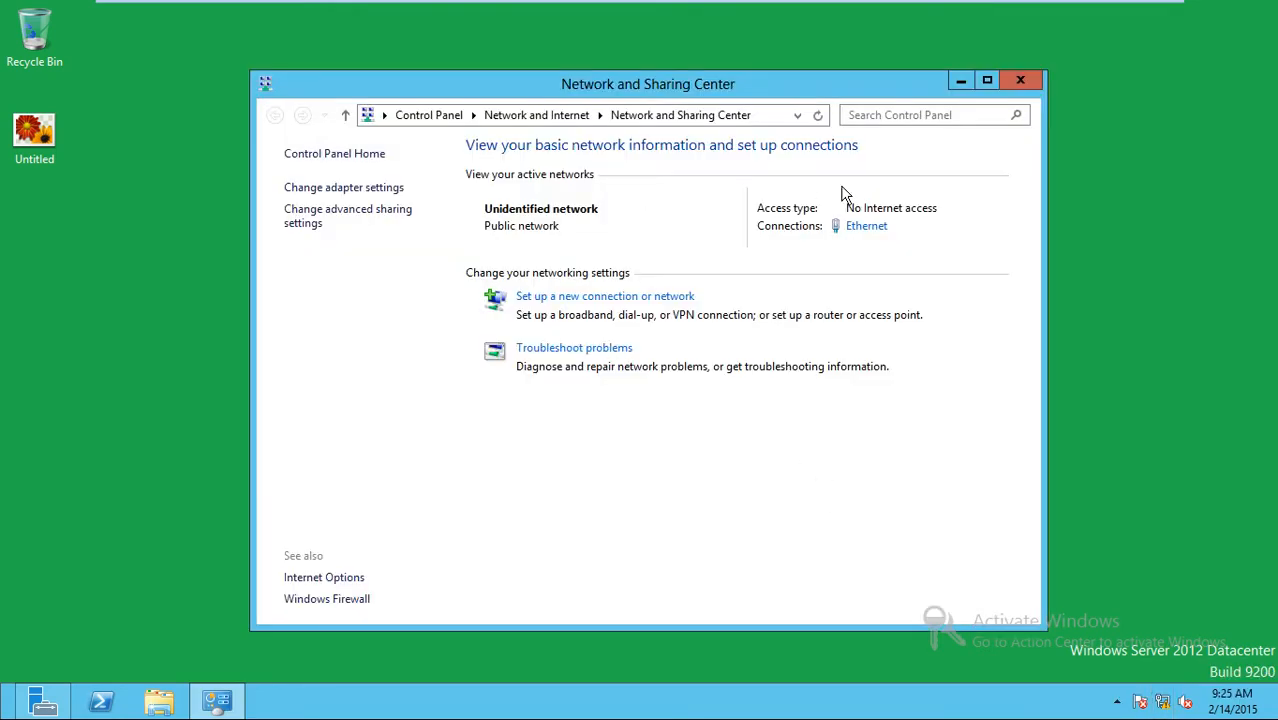
left_click(860, 230)
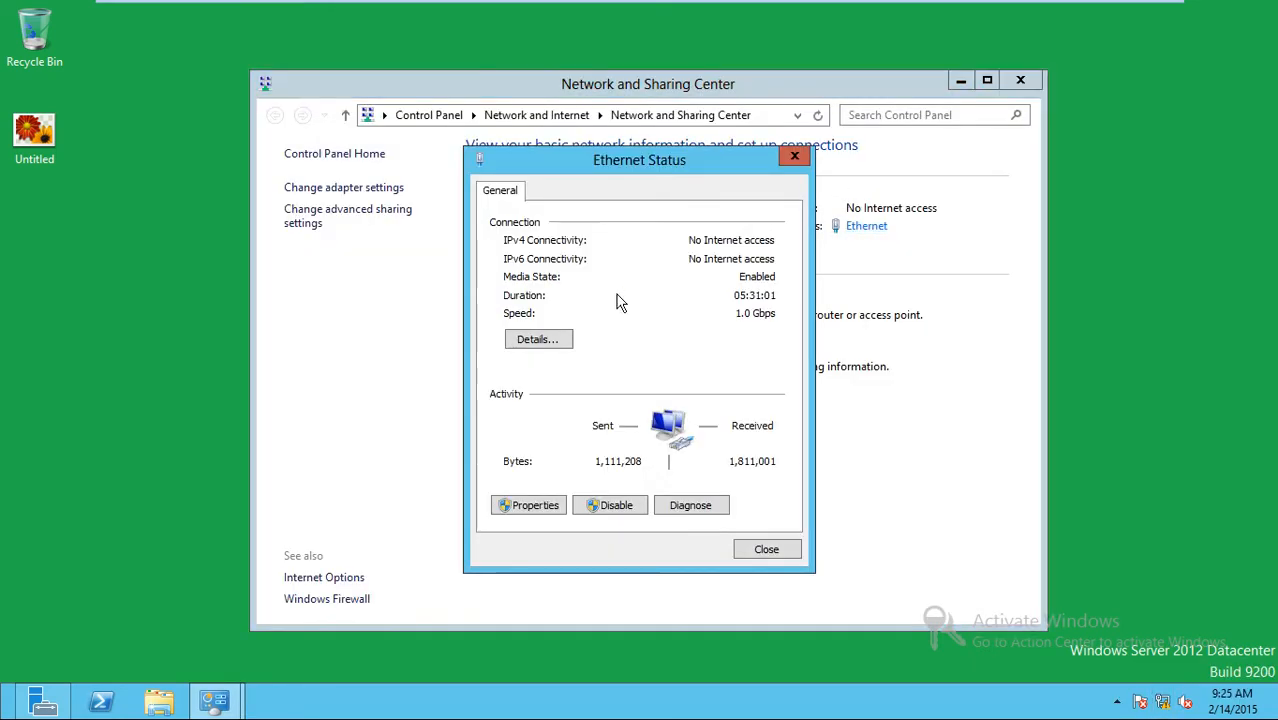
left_click(545, 506)
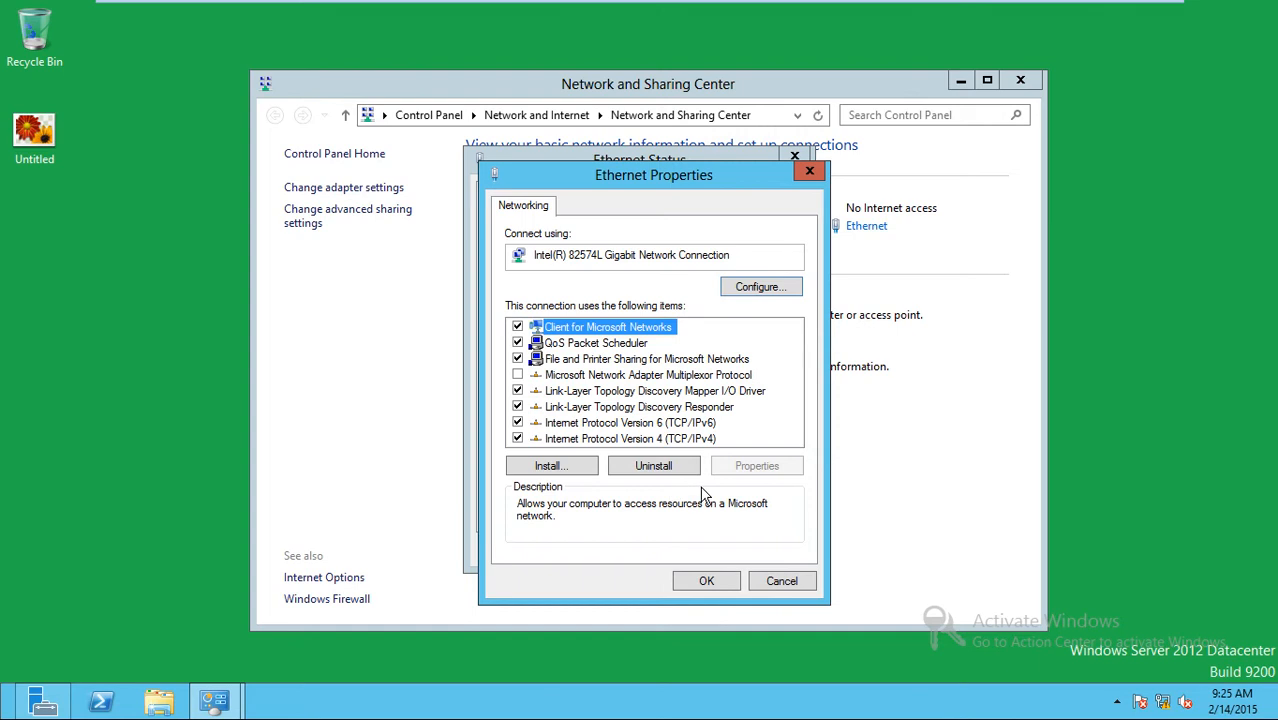
double_click(650, 440)
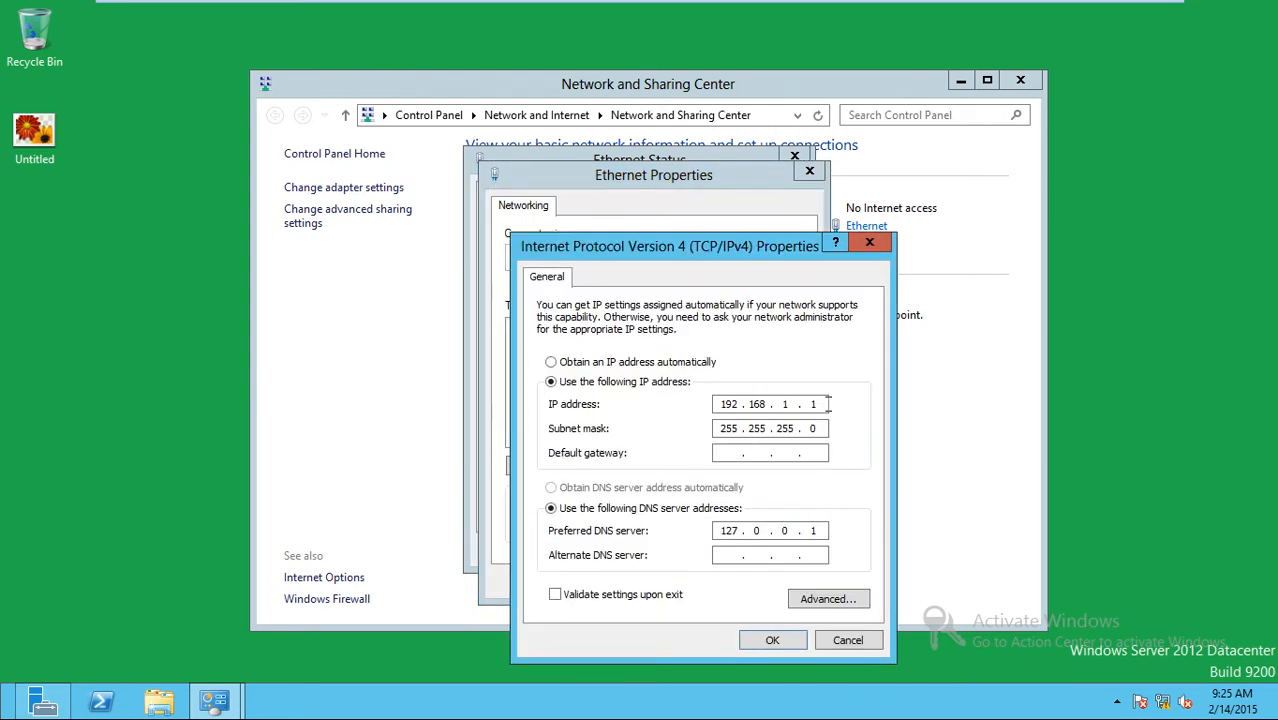
Change the preferred DNS server from 127.0.0.1 to 192.168.1.1 and apply it.
double_click(728, 404)
left_click(818, 531)
key("BackSpace")
key("BackSpace")
key("BackSpace")
key("BackSpace")
key("BackSpace")
key("BackSpace")
type("192 . 168")
left_click(773, 641)
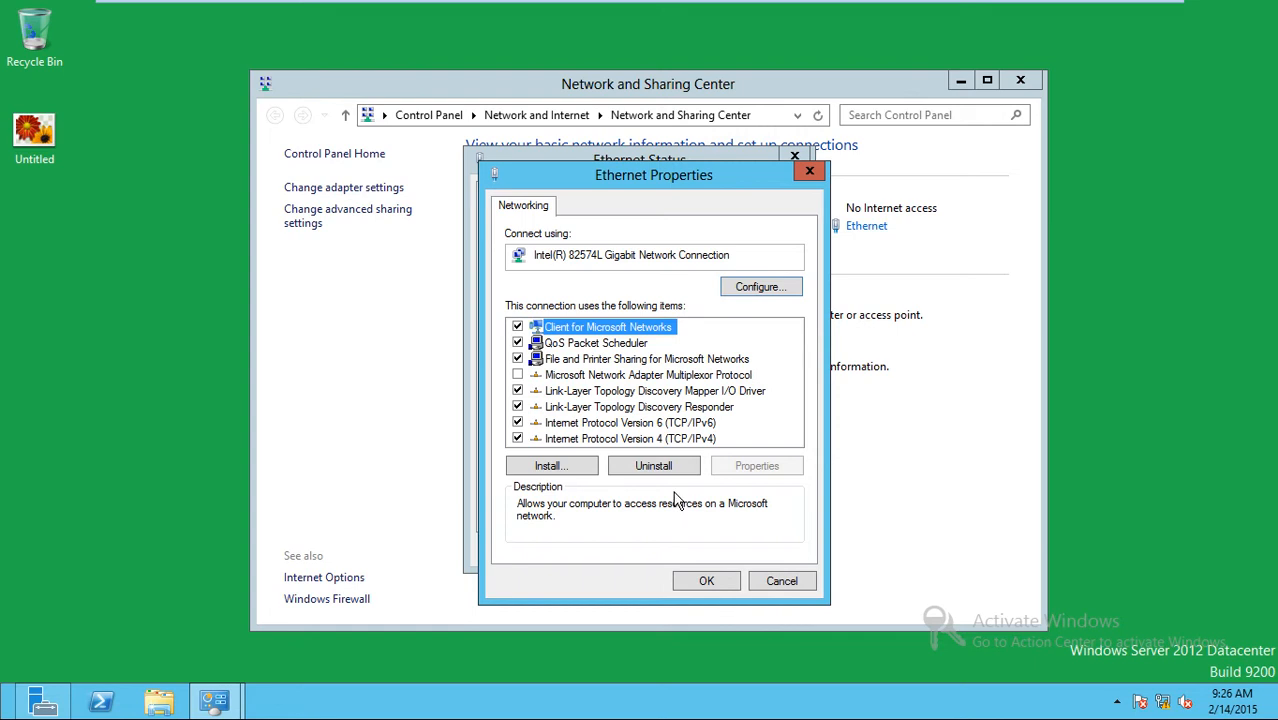
Recheck the IPv4 DNS address, then close the Ethernet properties and status windows.
double_click(663, 439)
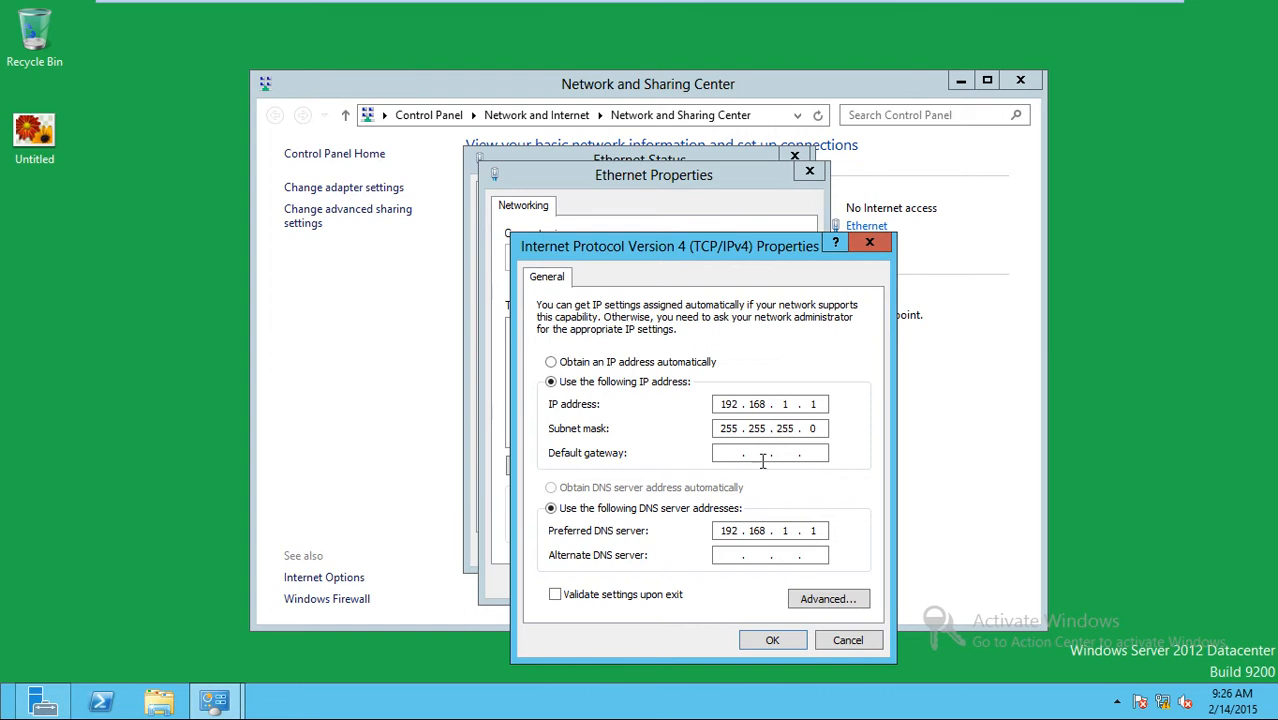
left_click(757, 645)
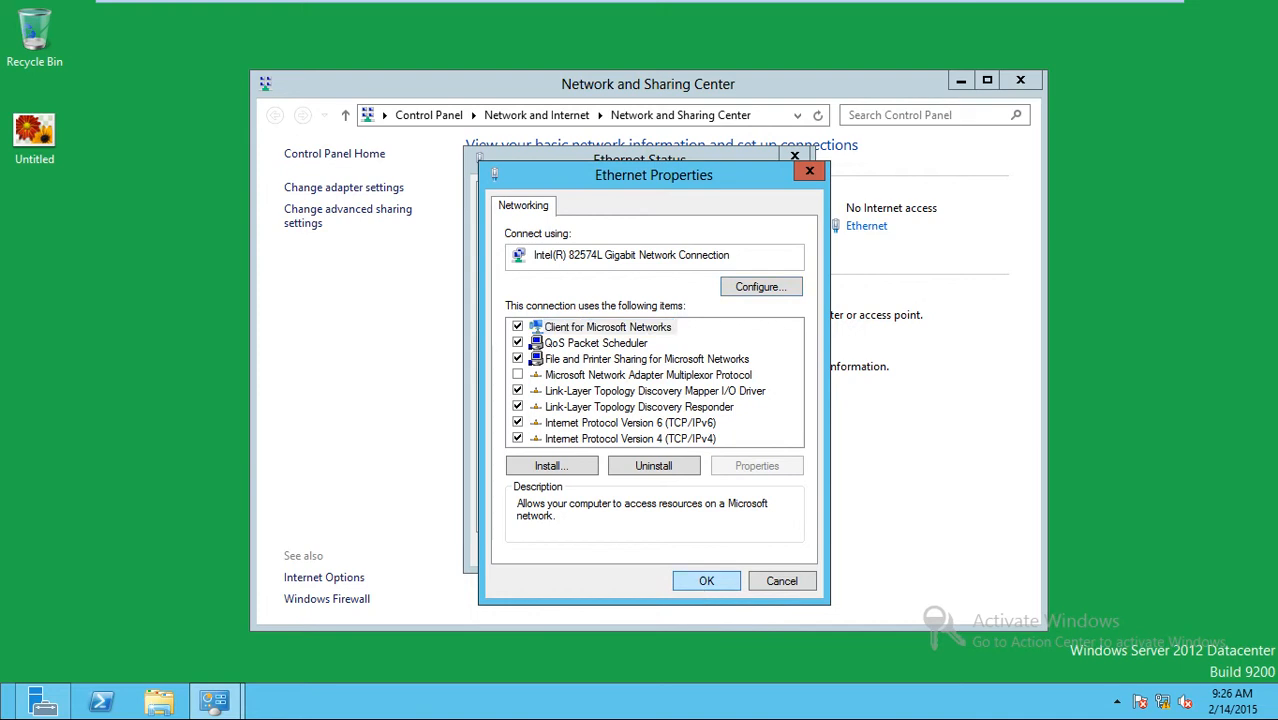
left_click(700, 578)
left_click(750, 548)
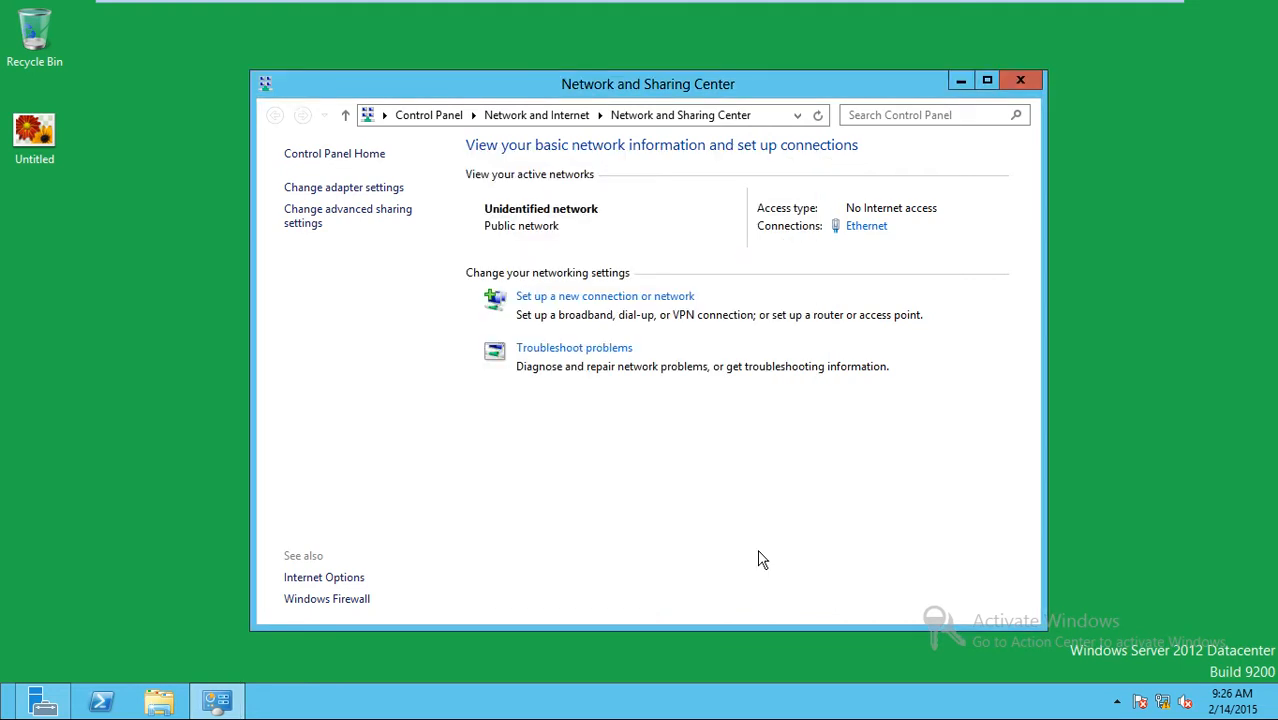
Close Network and Sharing Center, launch DHCP from Server Manager's Tools menu, then close it.
left_click(1018, 86)
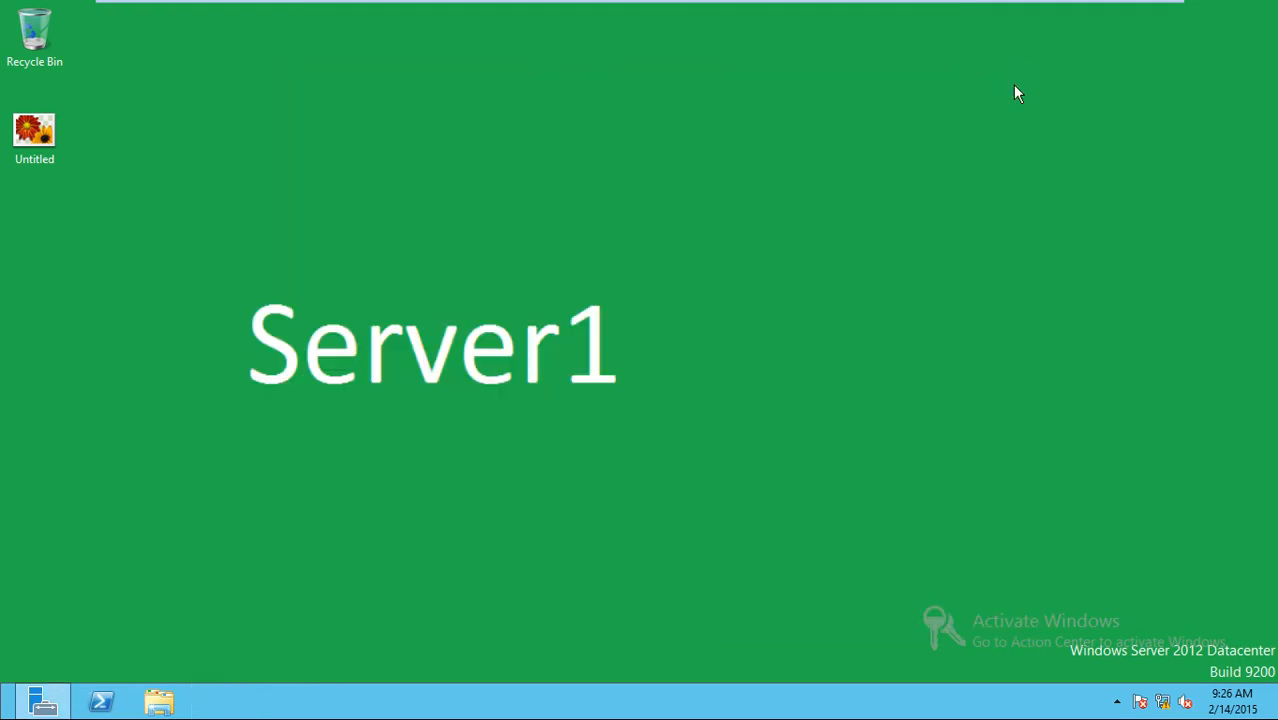
left_click(42, 702)
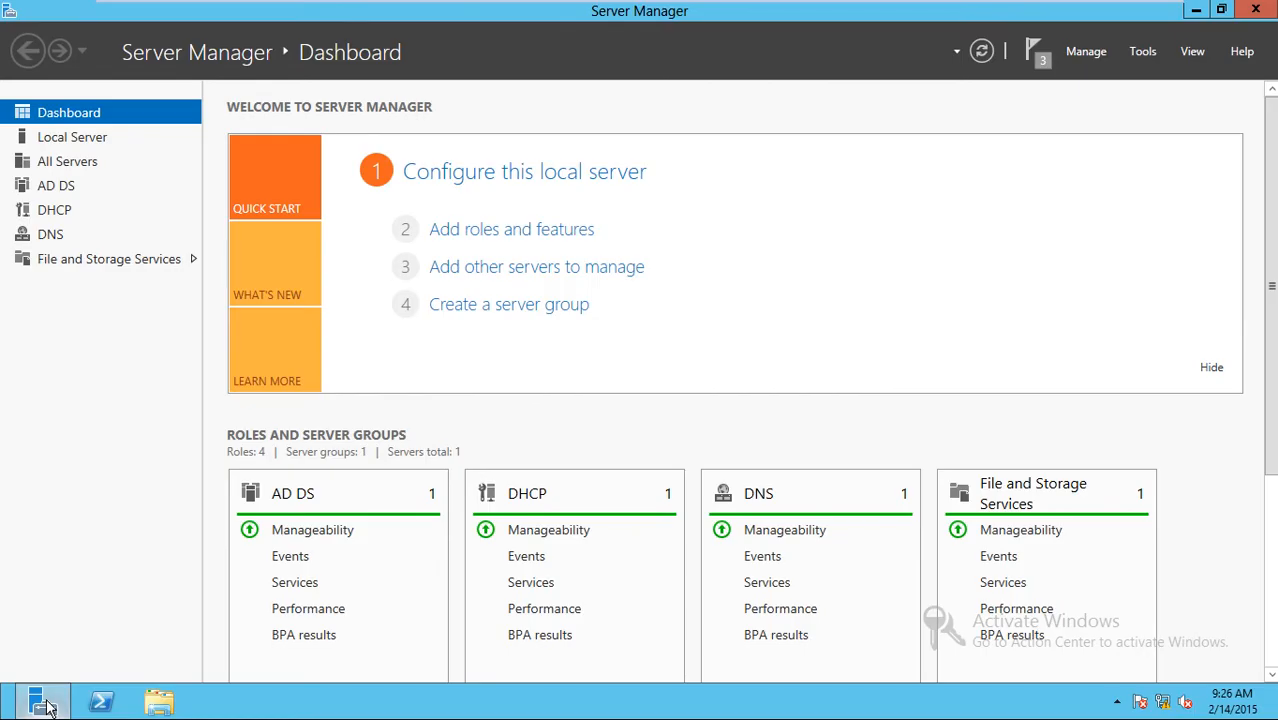
left_click(1139, 51)
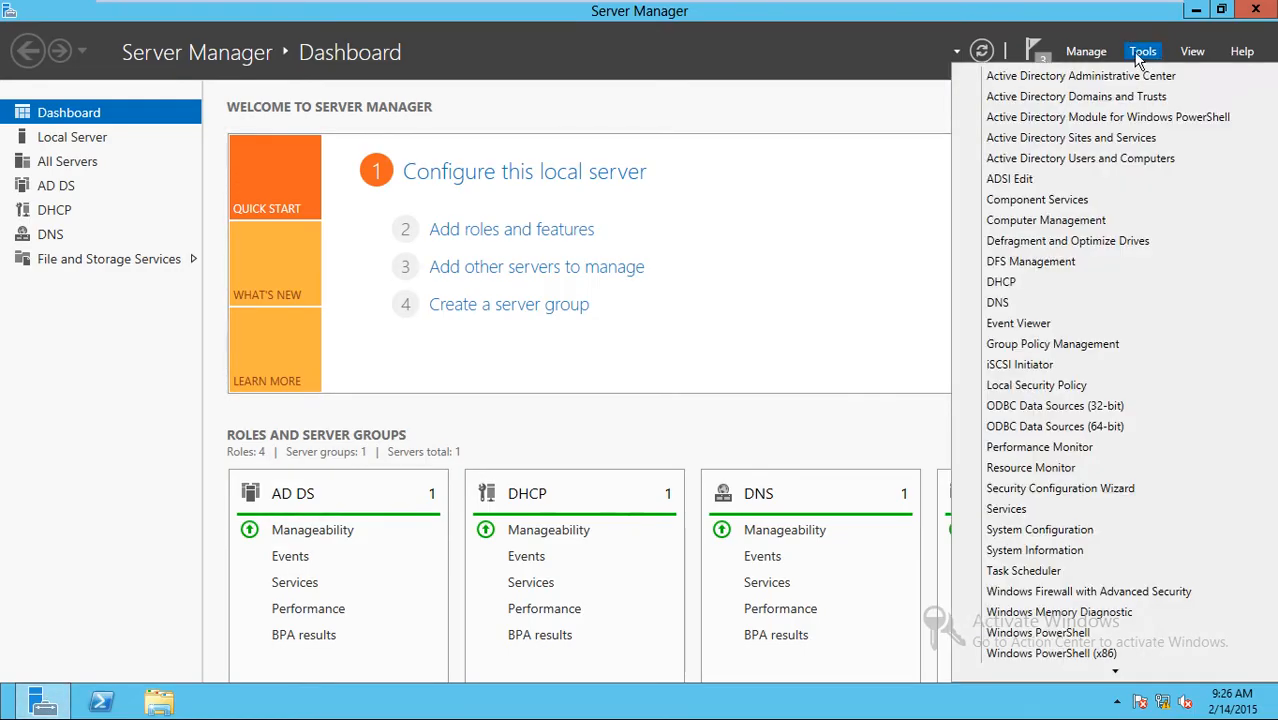
left_click(1000, 284)
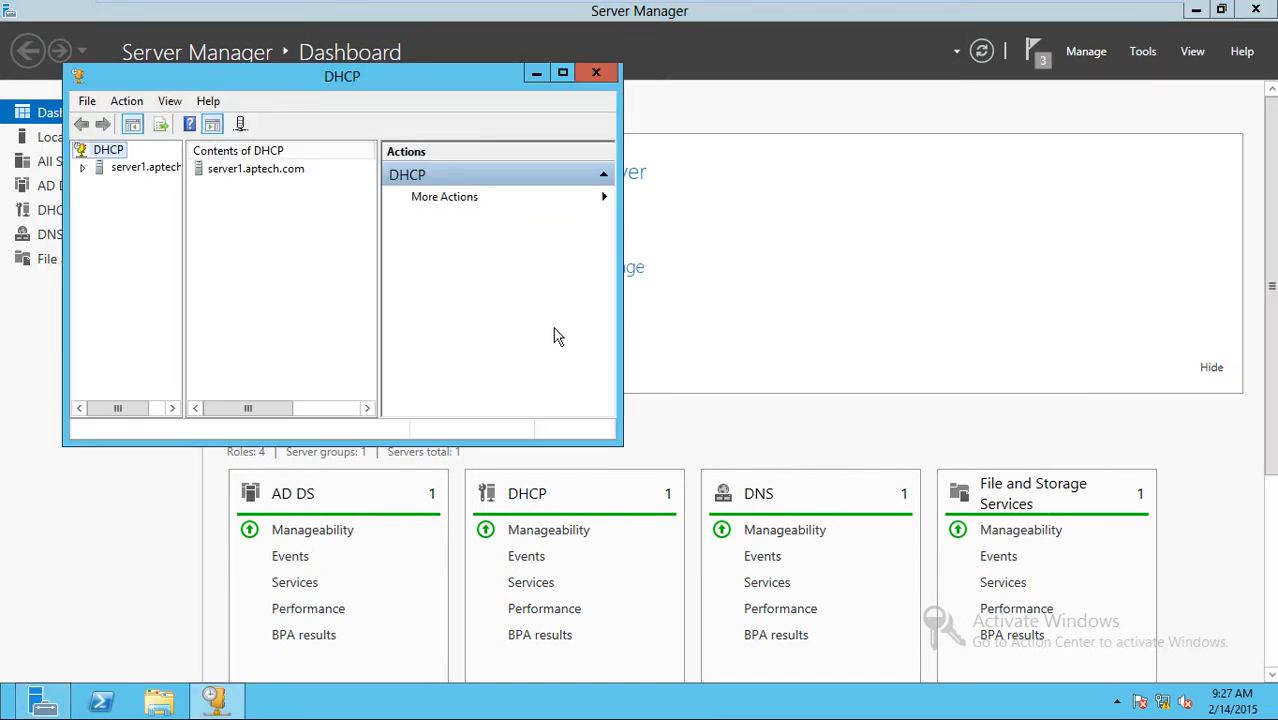
left_click(562, 74)
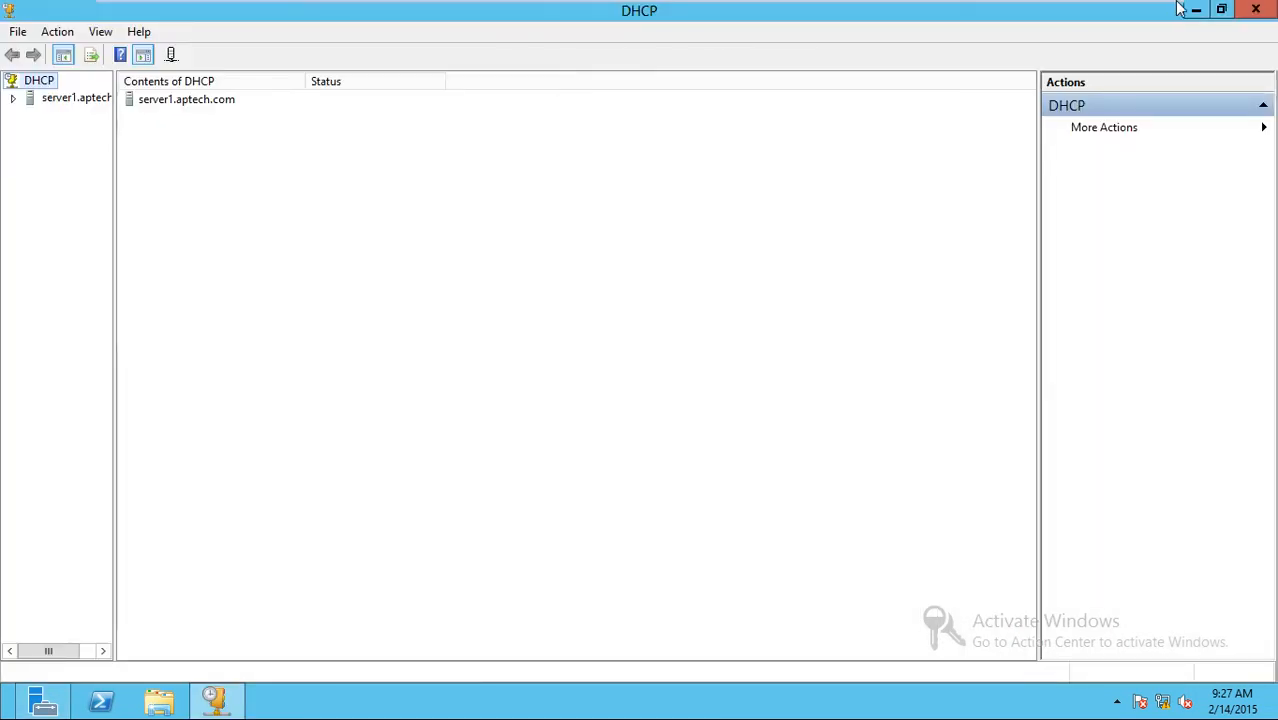
left_click(1271, 11)
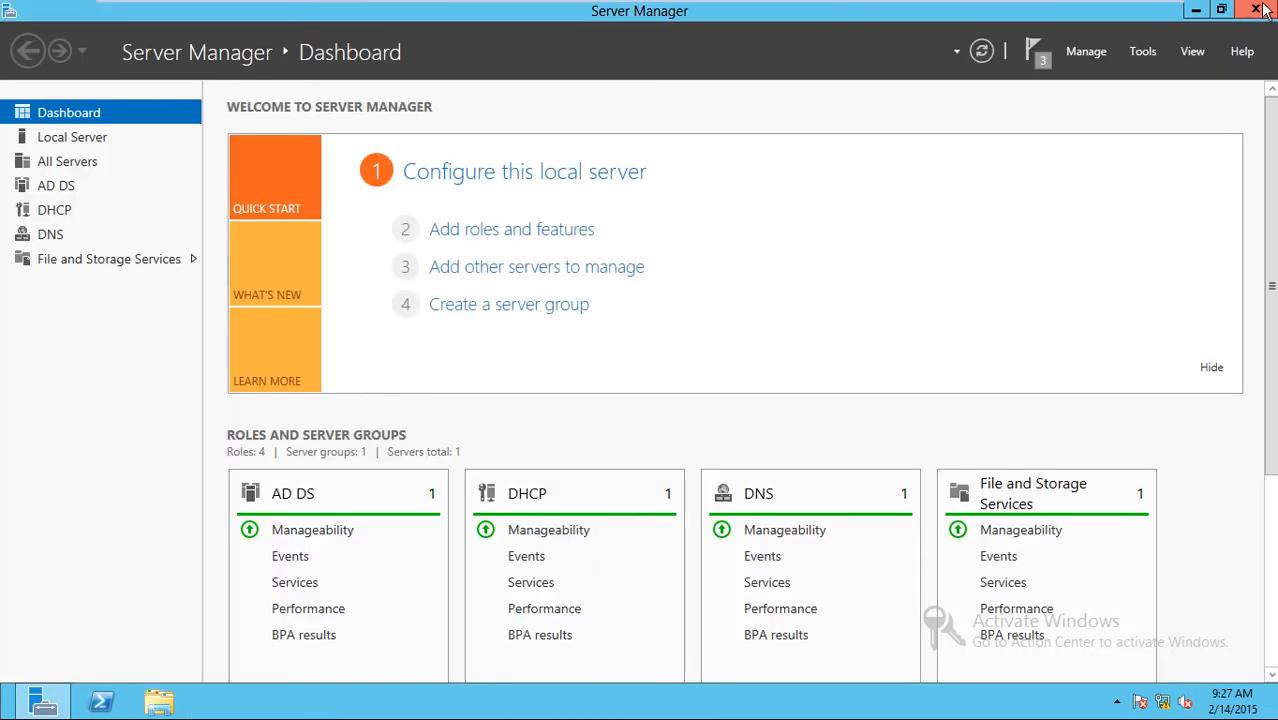
Minimize Server Manager, refresh the desktop, and launch the DHCP console with dhcpmgmt.msc.
left_click(1191, 16)
right_click(600, 108)
left_click(653, 167)
key("super+r")
type("dhcpmgmt")
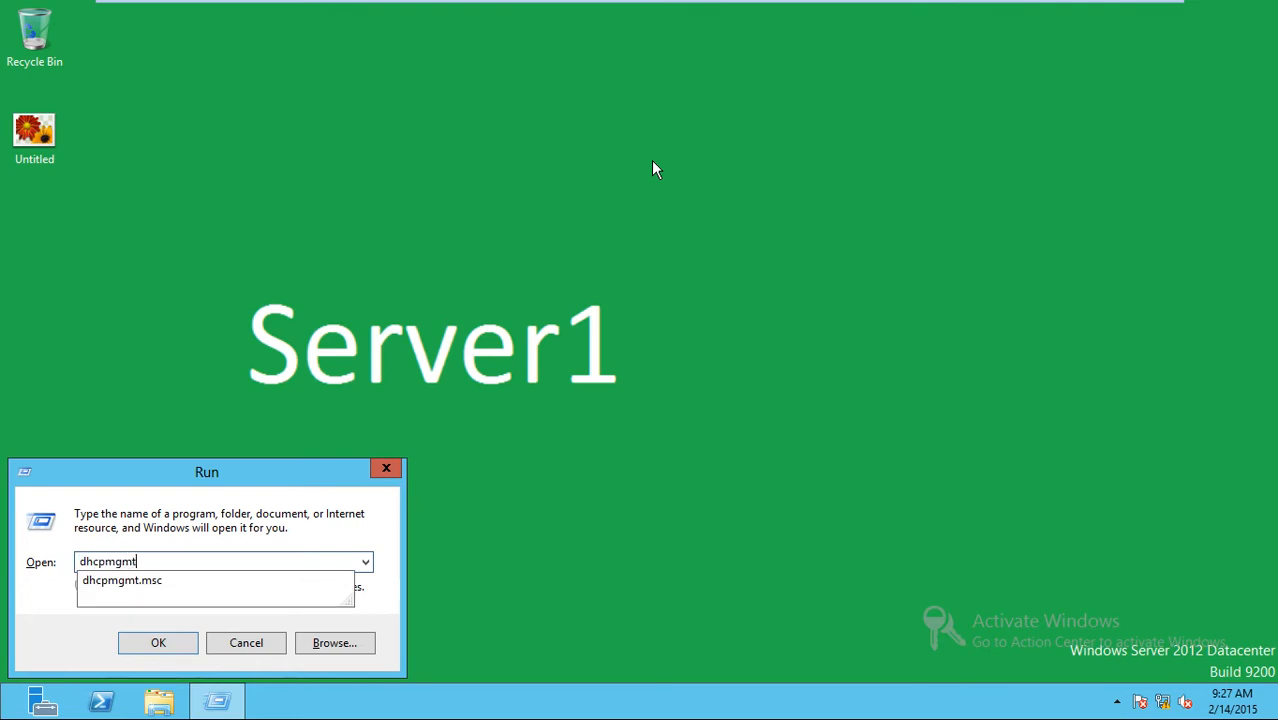
type(".msc")
key("Return")
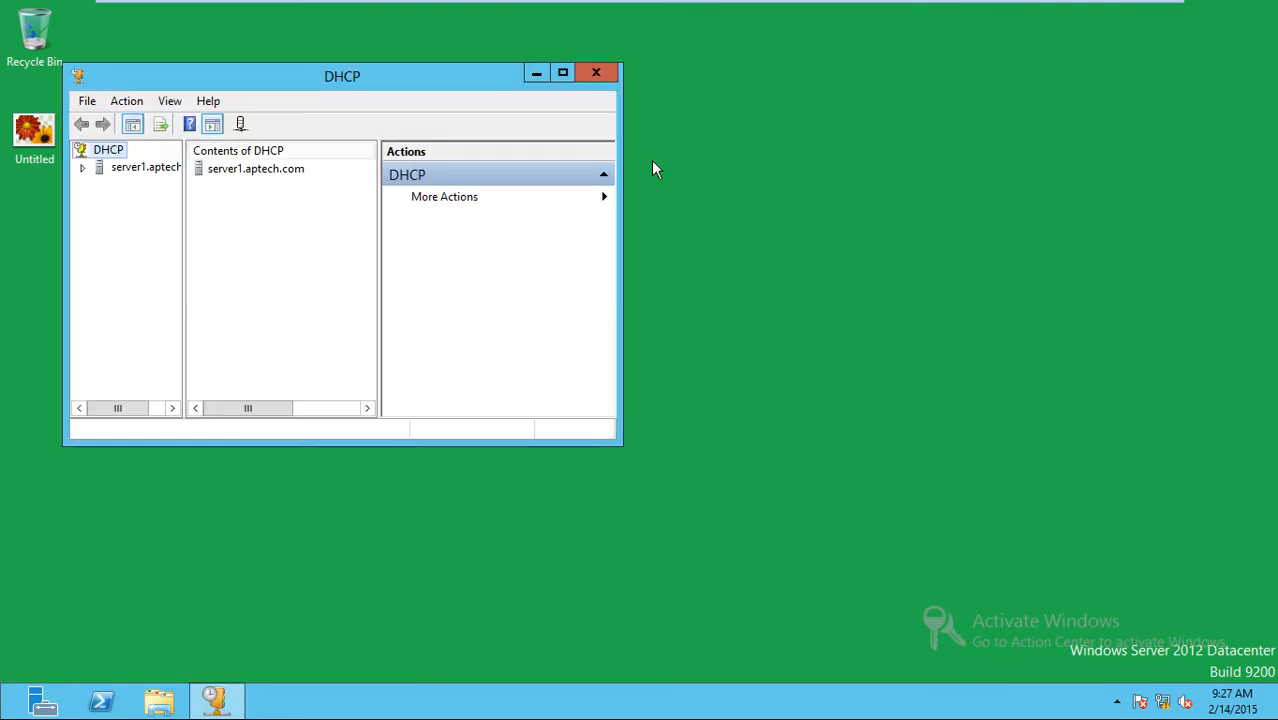
Maximize the DHCP console and expand server1.aptech.com > IPv4 > Scope 192.168.1.0 to browse its nodes.
double_click(325, 75)
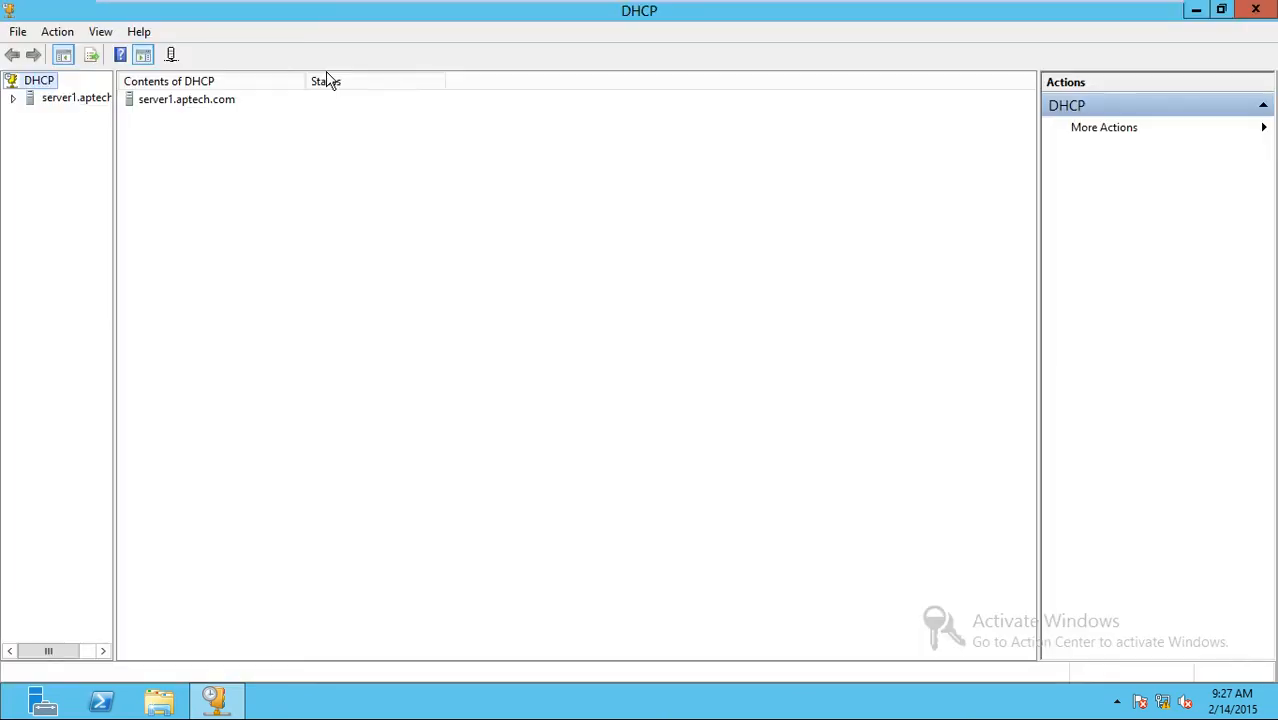
left_click_drag(114, 200, 189, 205)
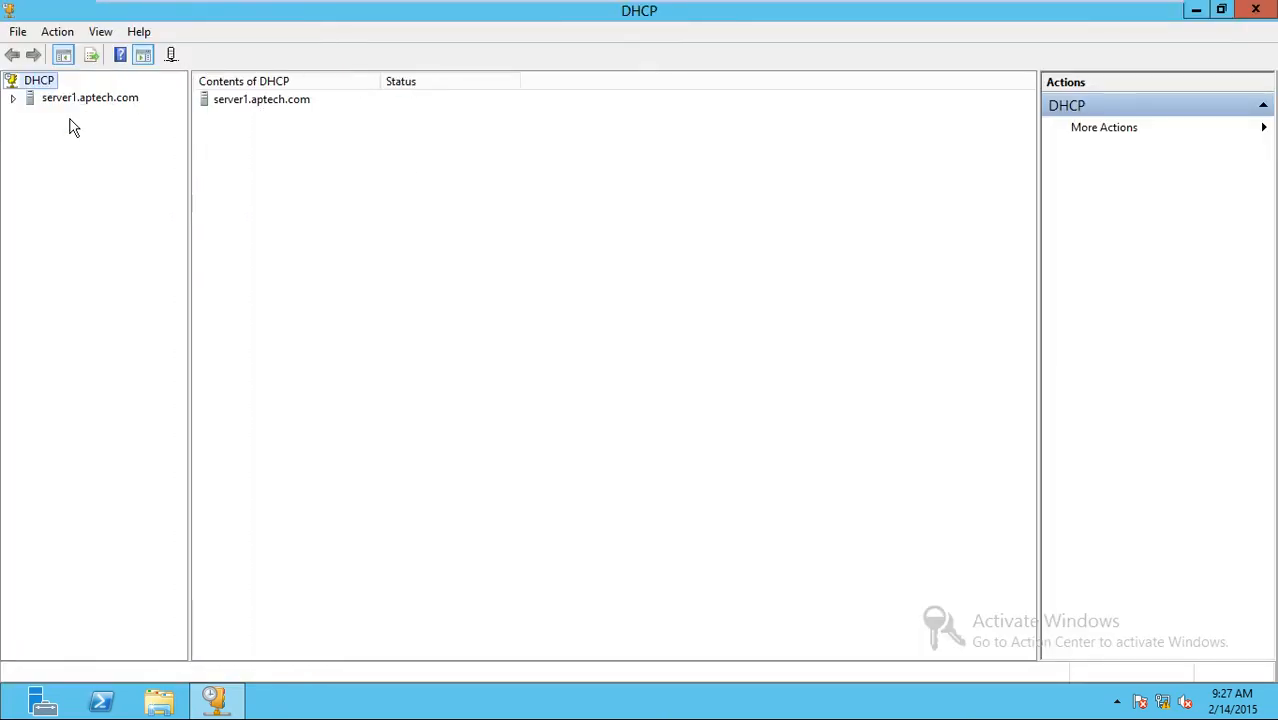
left_click(15, 100)
left_click(70, 116)
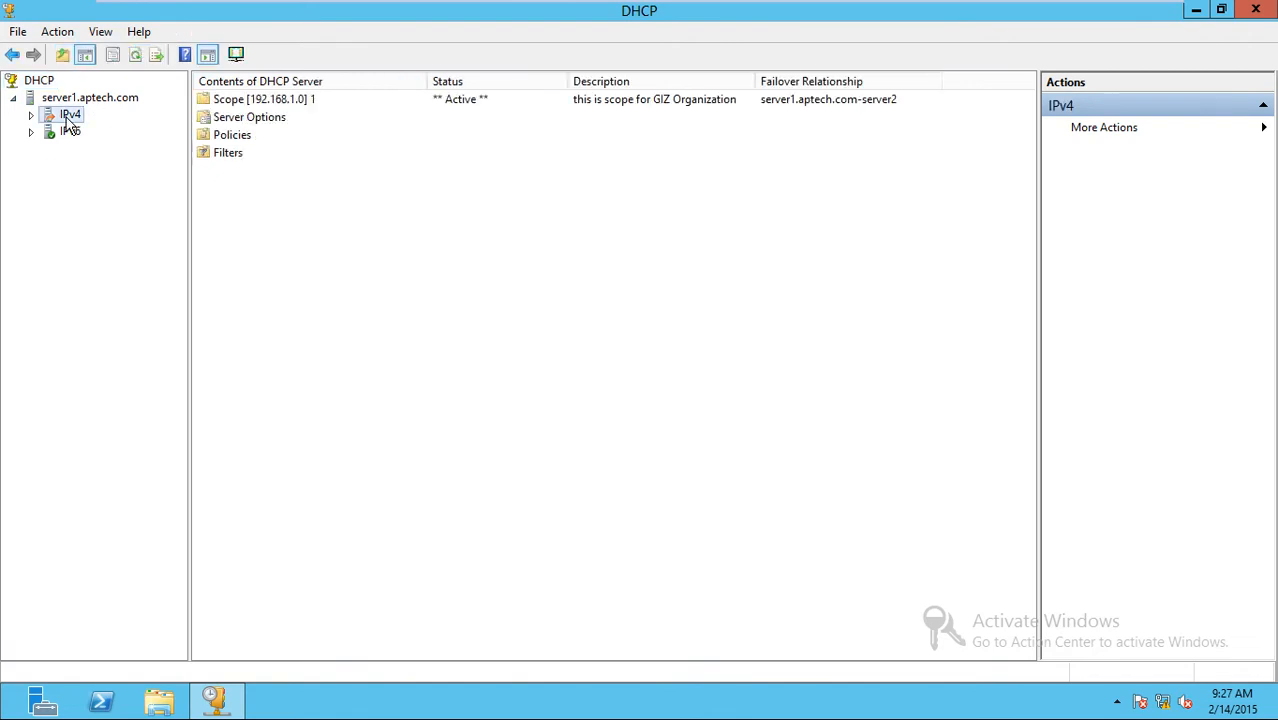
double_click(68, 118)
double_click(92, 131)
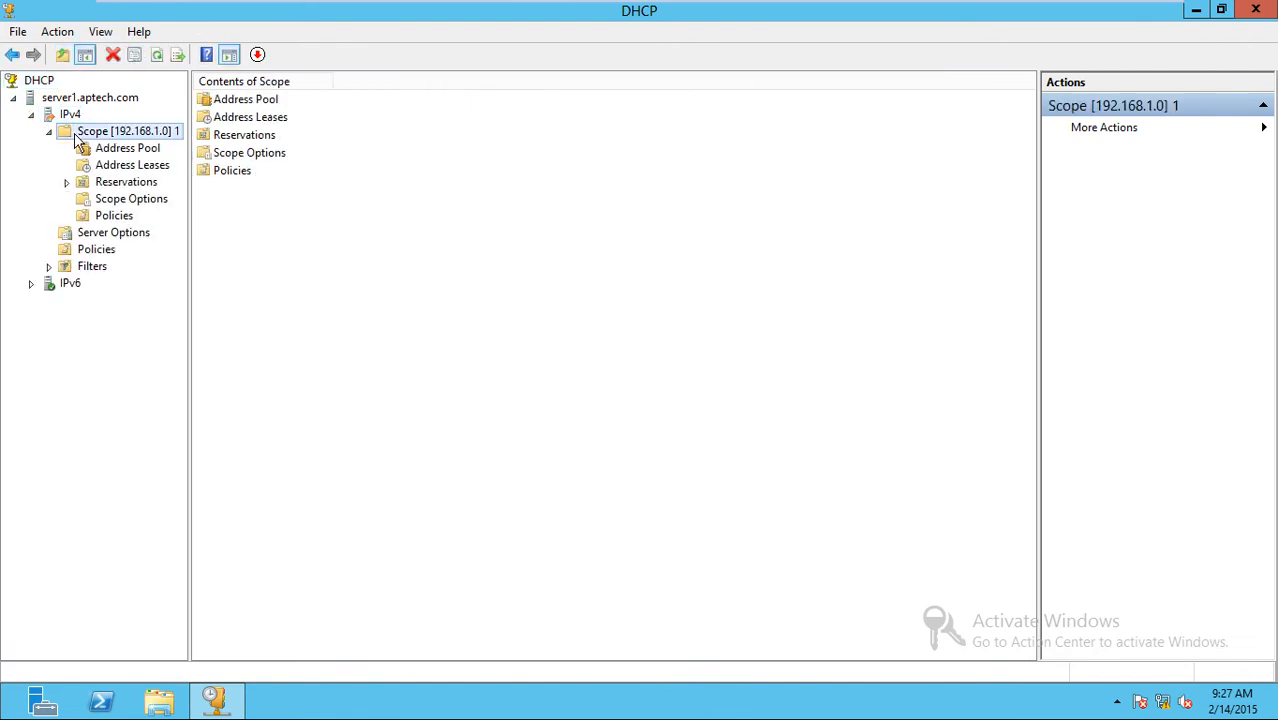
left_click(100, 150)
left_click(104, 166)
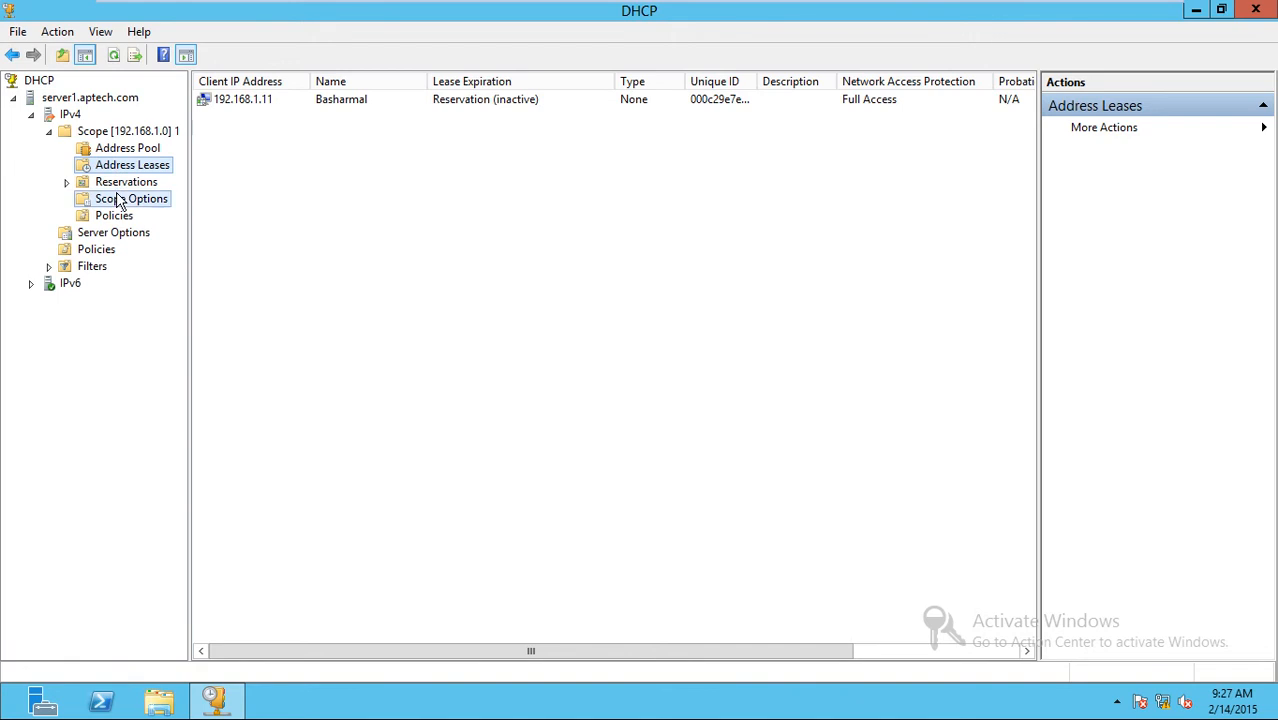
left_click(120, 199)
double_click(120, 184)
Show the Address Pool and select the 192.168.1.1–192.168.1.10 exclusion and distribution range rows.
left_click(68, 114)
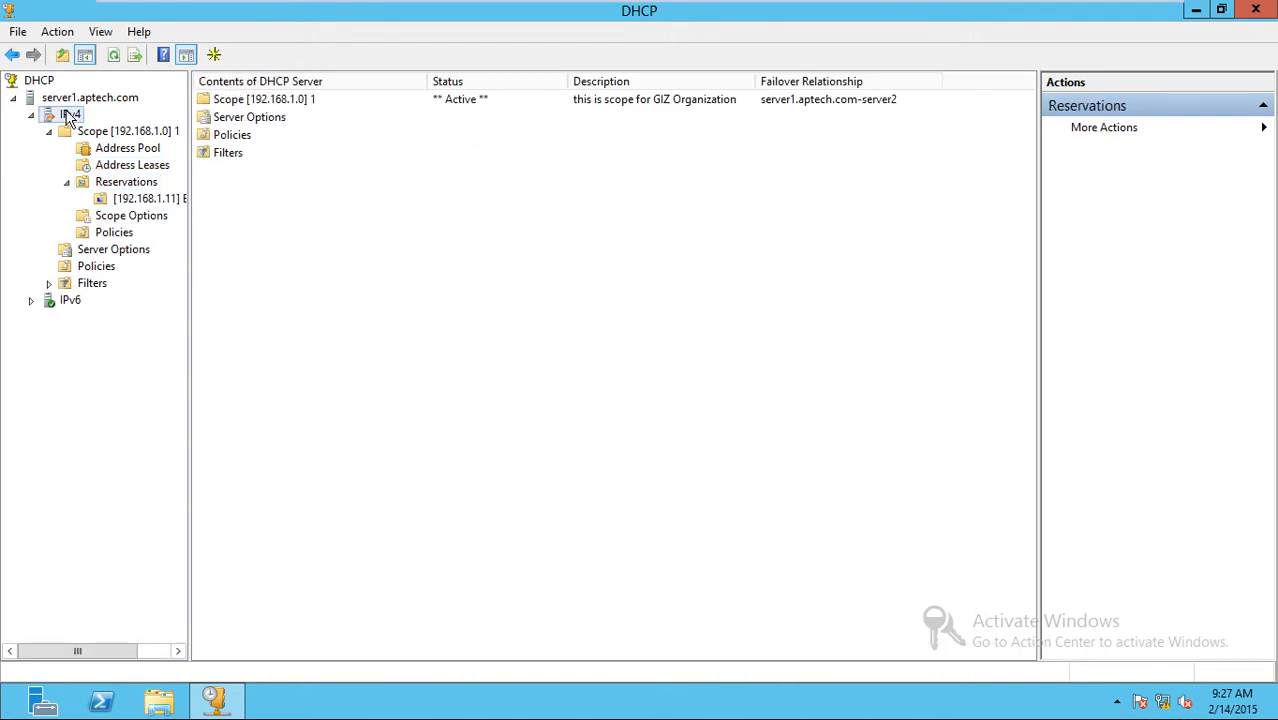
left_click(144, 136)
left_click(151, 151)
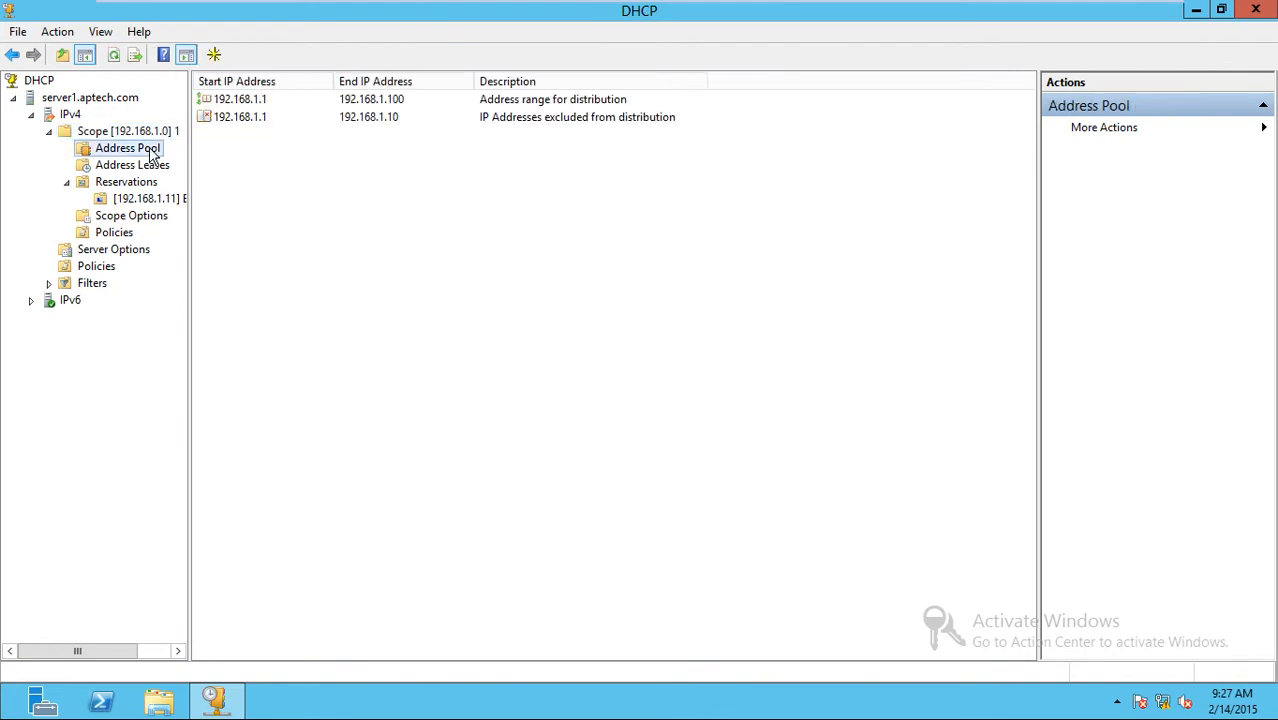
left_click(177, 136)
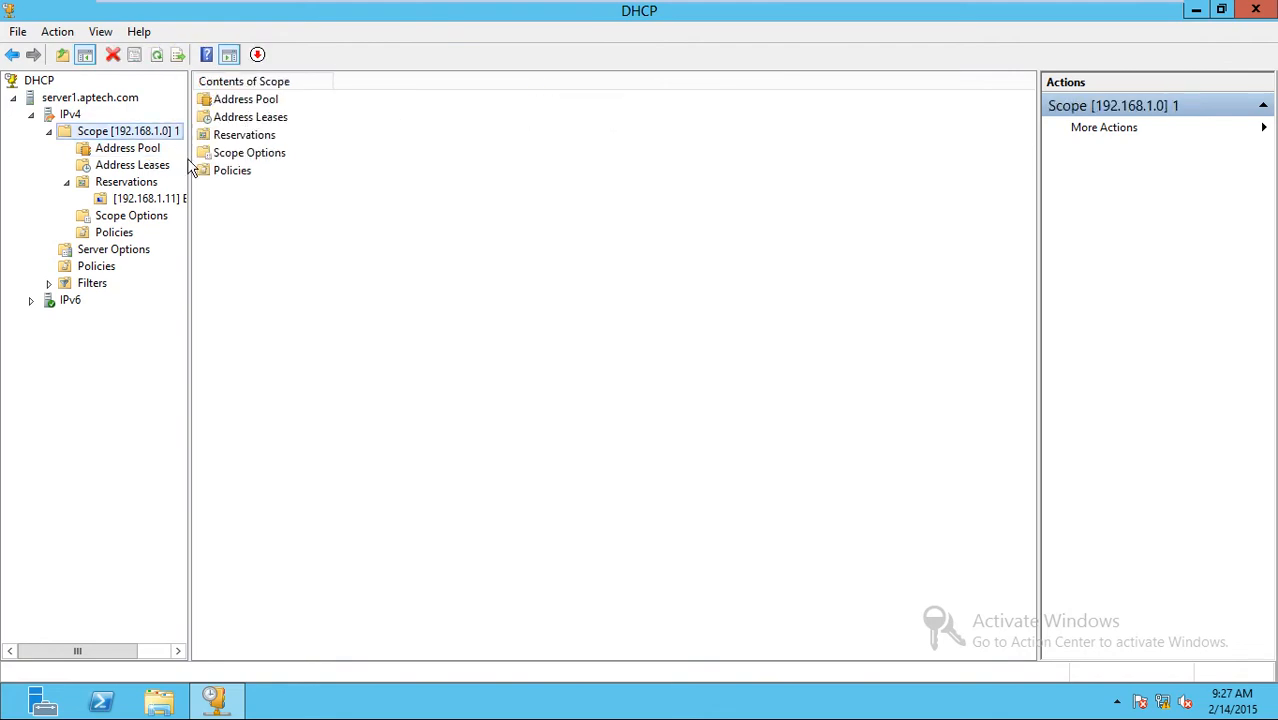
left_click(148, 151)
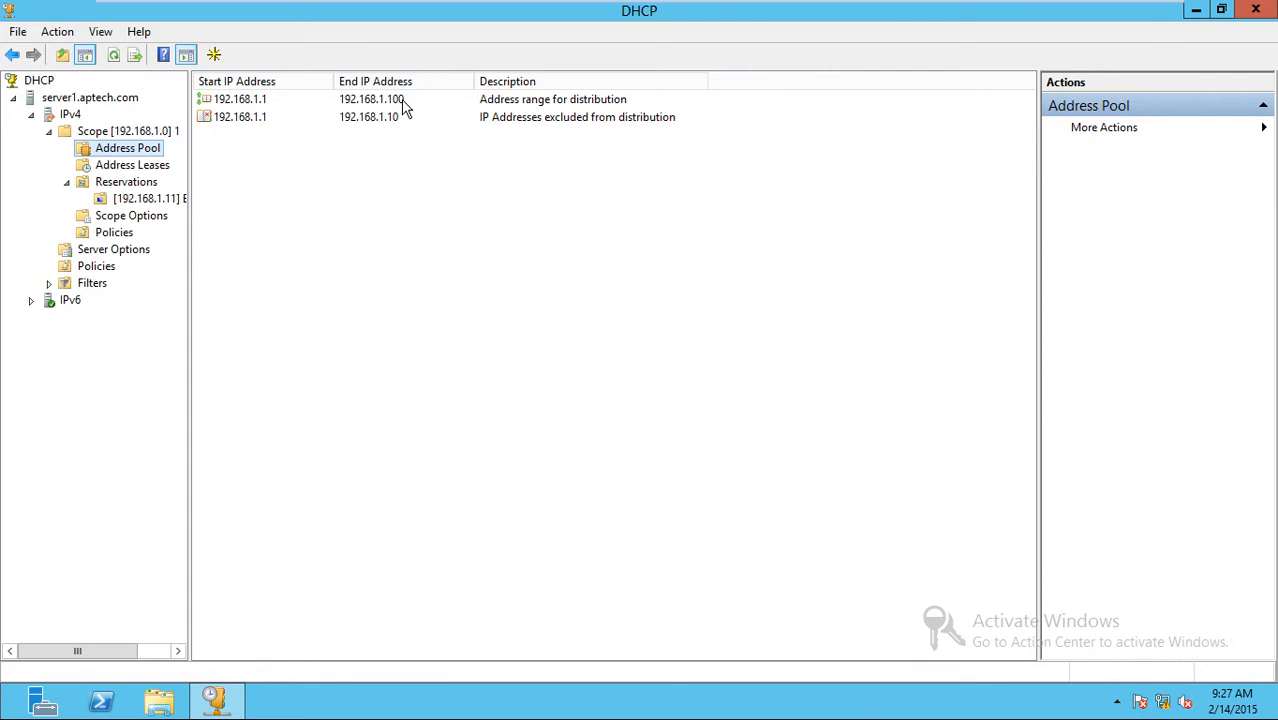
left_click(270, 122)
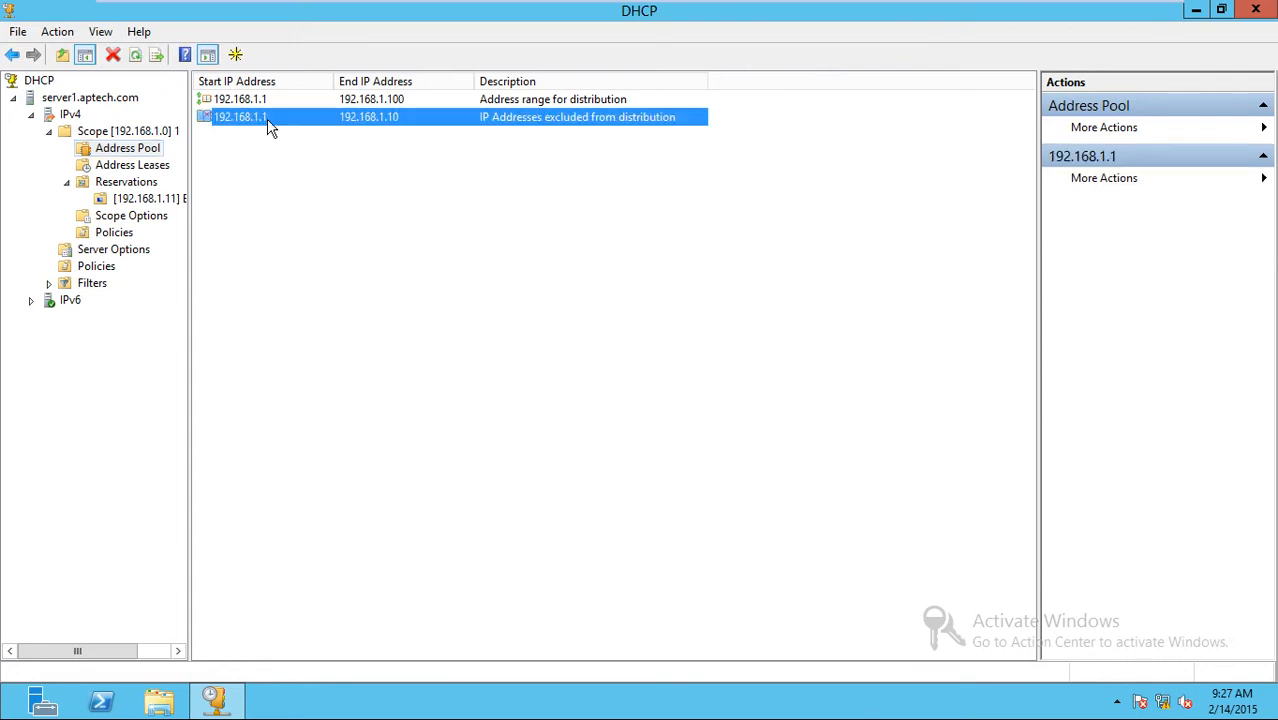
left_click(399, 99)
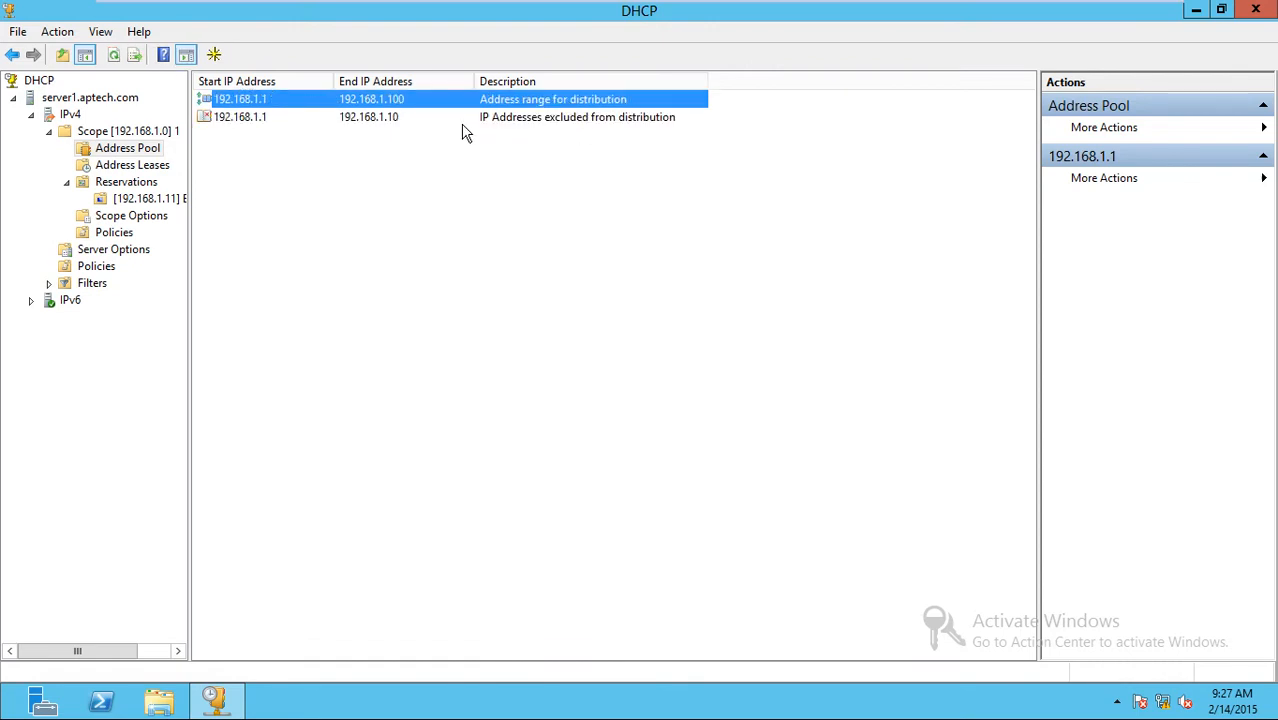
left_click(258, 117)
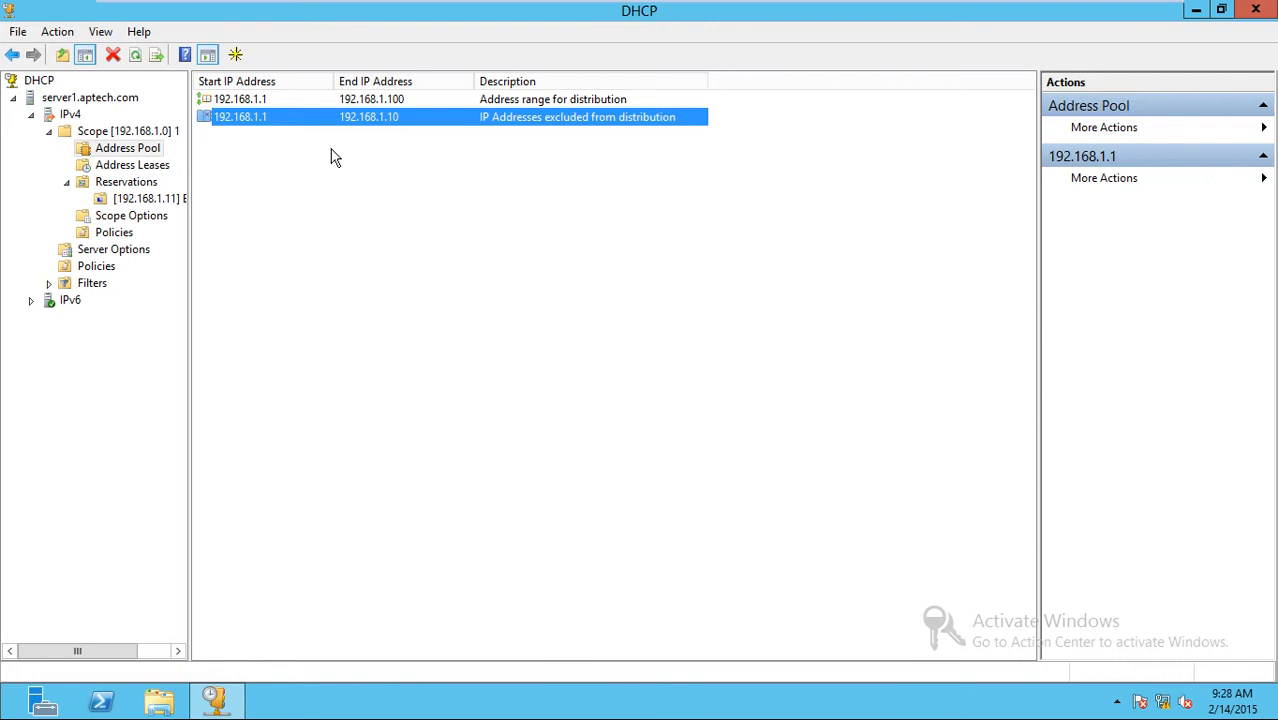
left_click(168, 167)
left_click(280, 100)
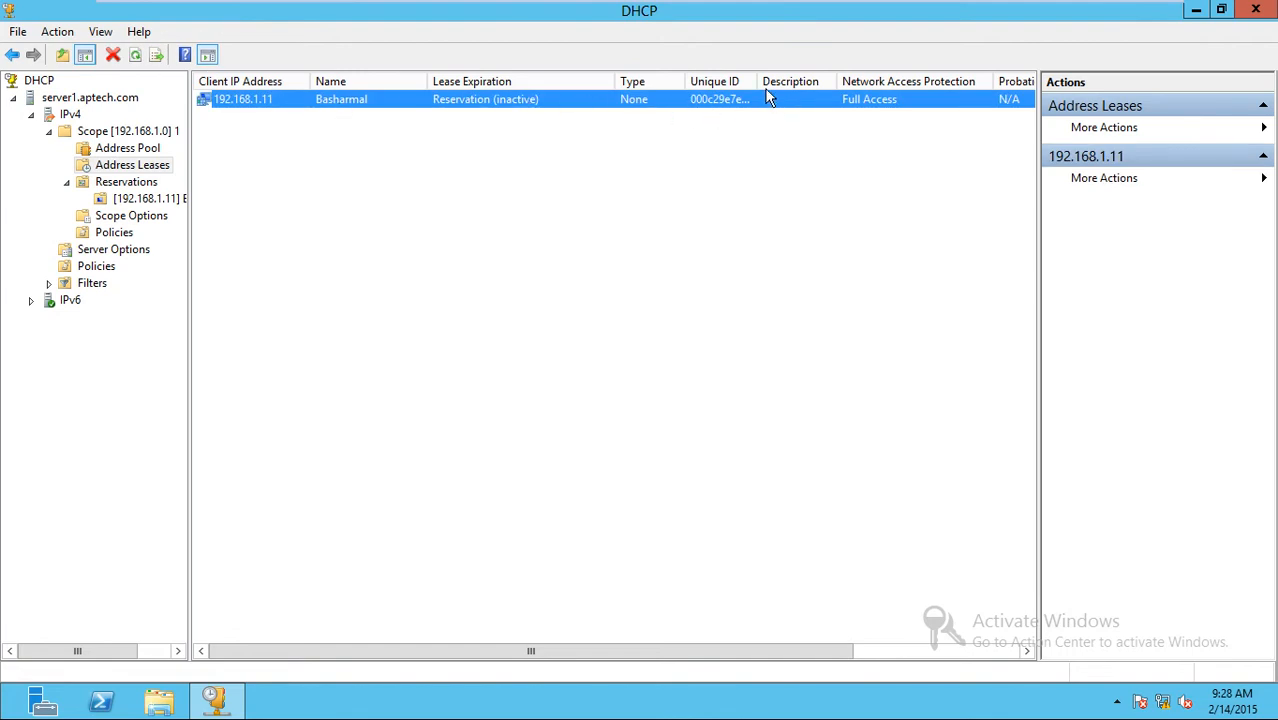
left_click_drag(755, 81, 806, 83)
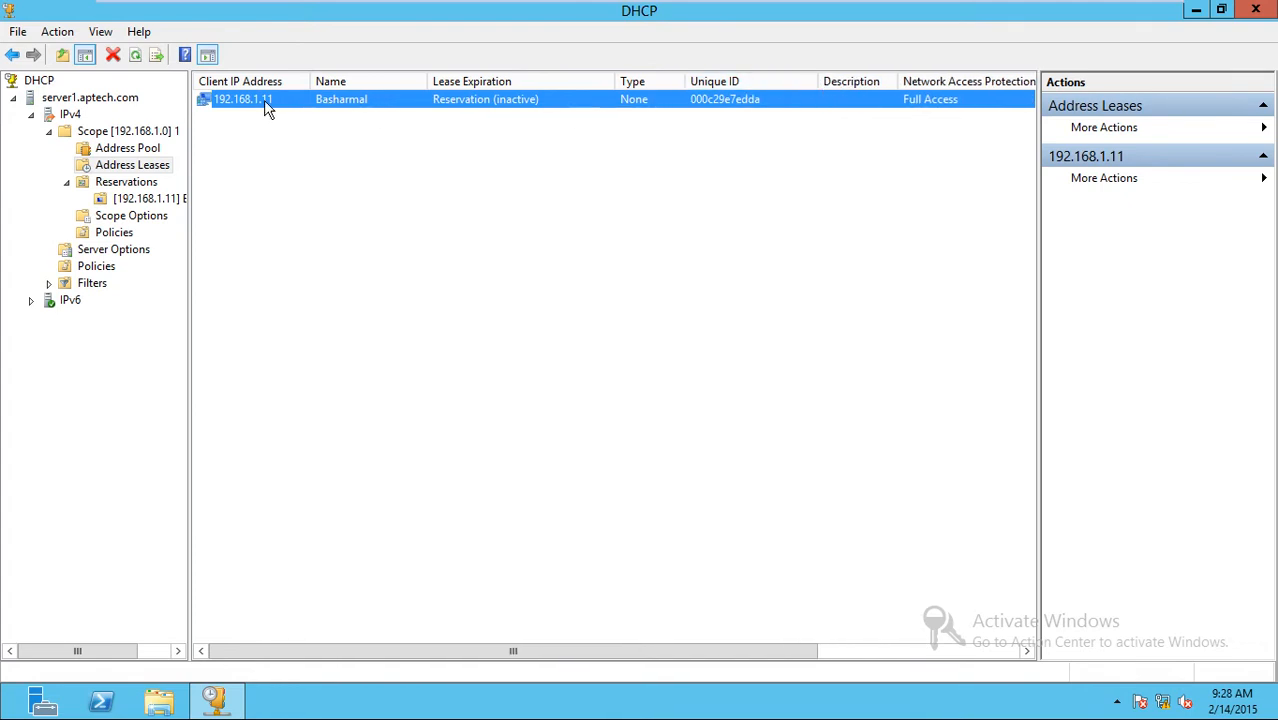
left_click(145, 183)
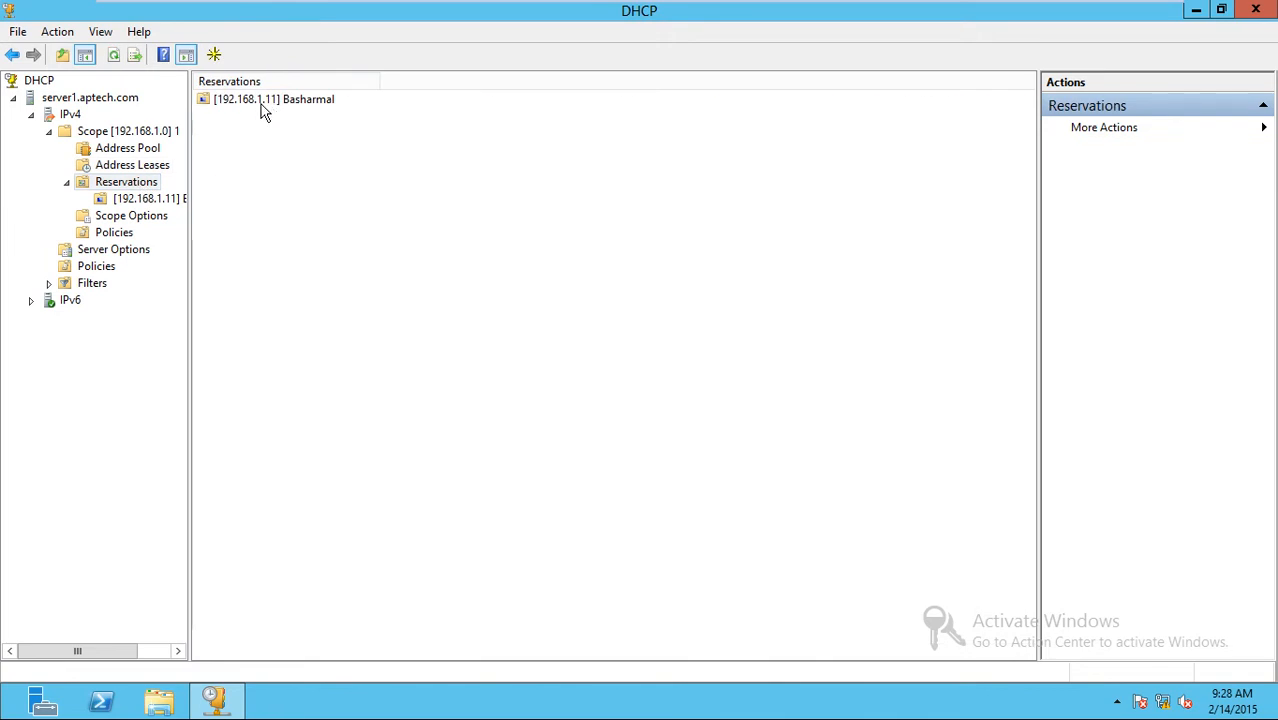
left_click(149, 199)
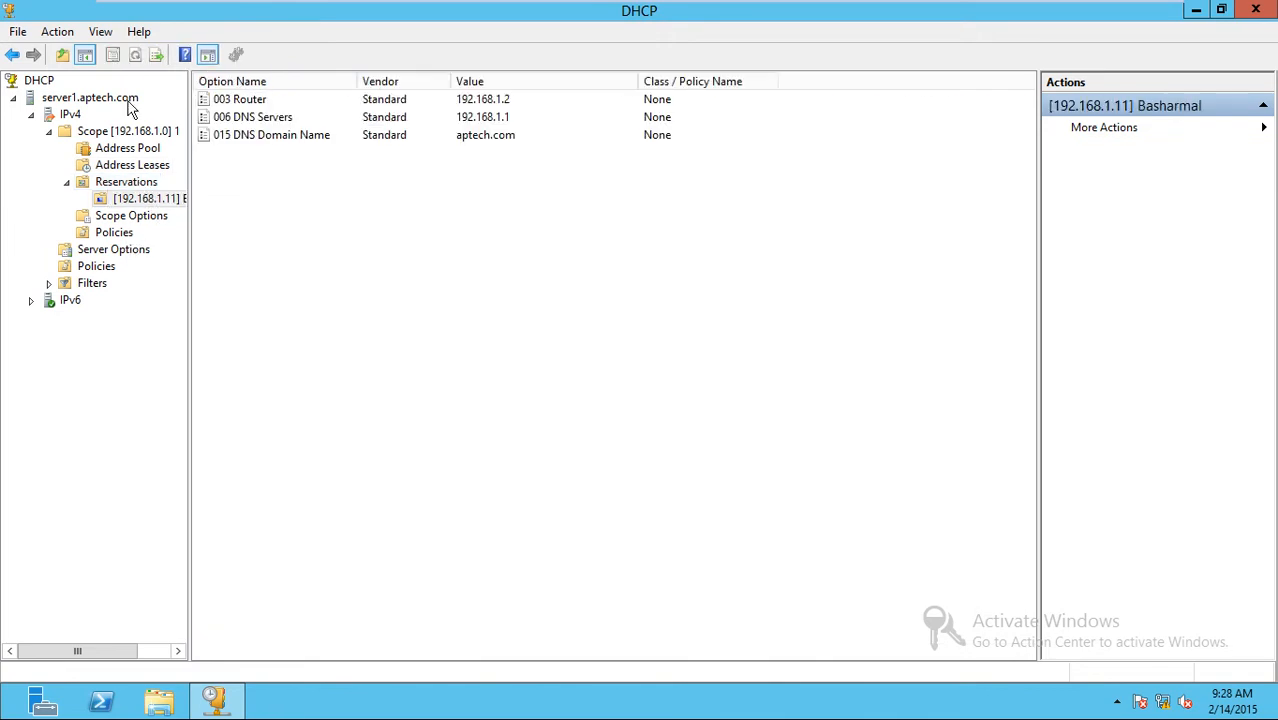
left_click(166, 134)
left_click(148, 150)
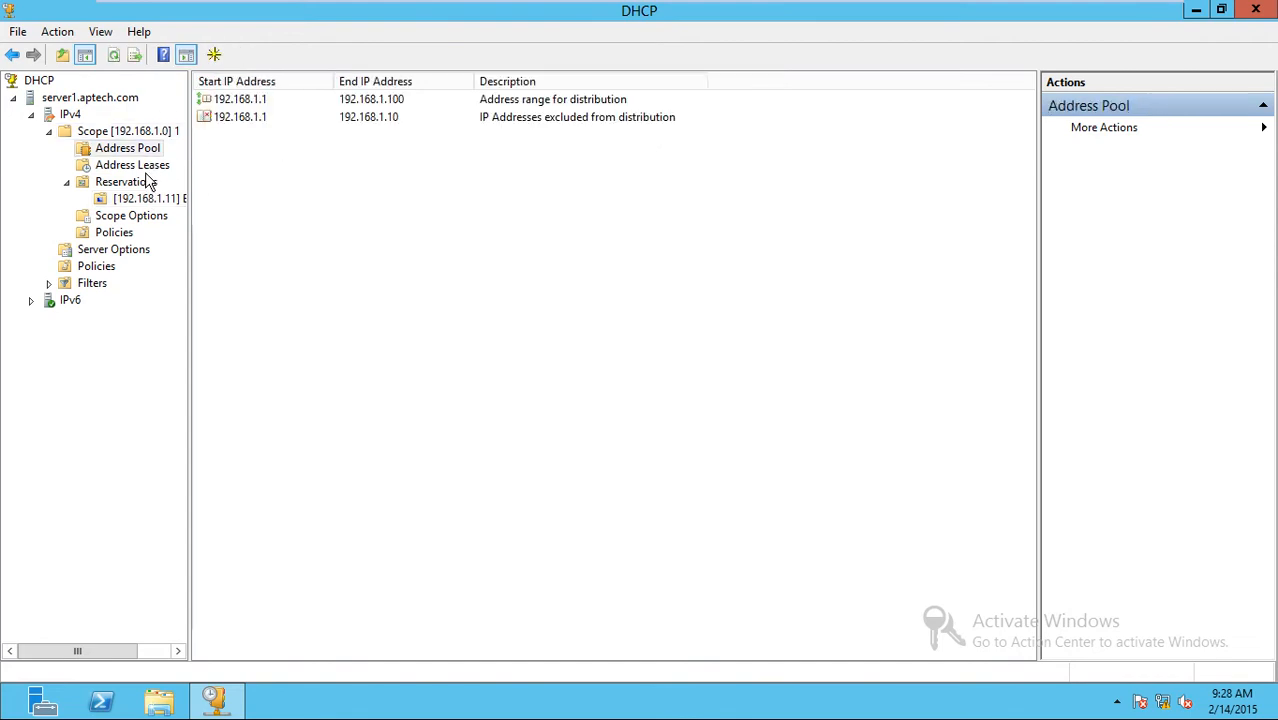
left_click(148, 166)
left_click(150, 198)
left_click(131, 215)
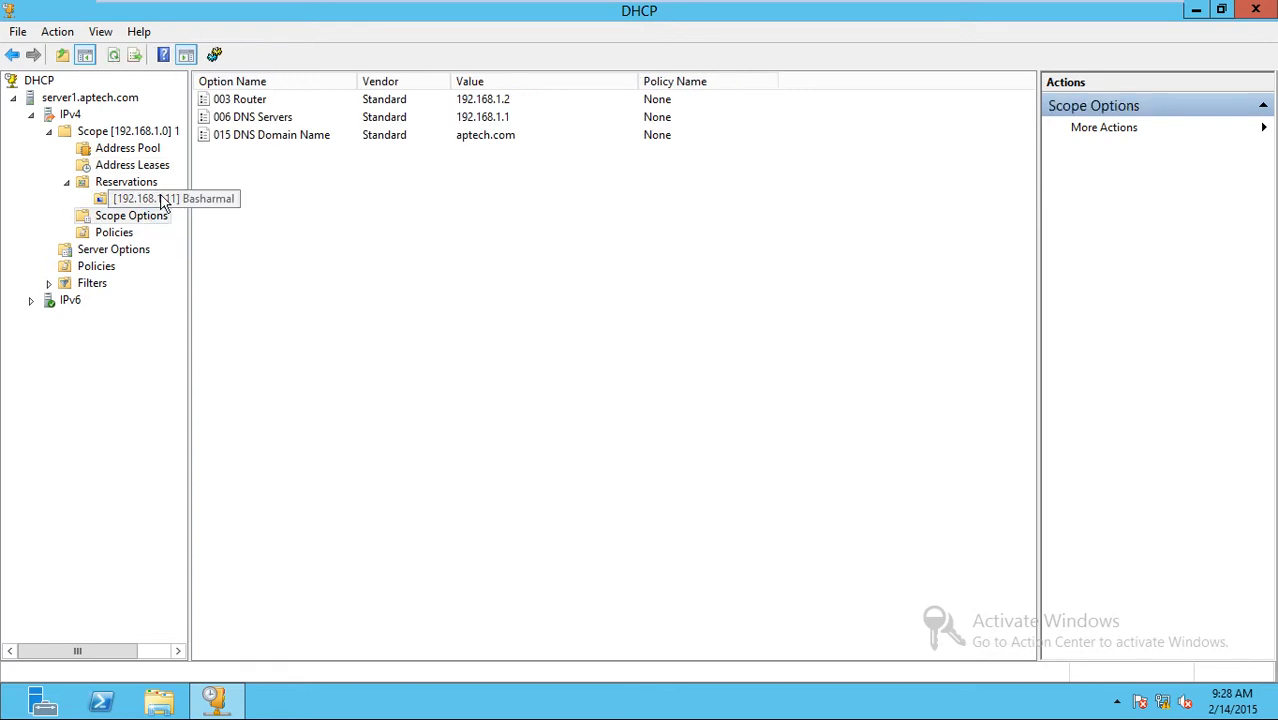
left_click(150, 198)
left_click(150, 165)
left_click(148, 149)
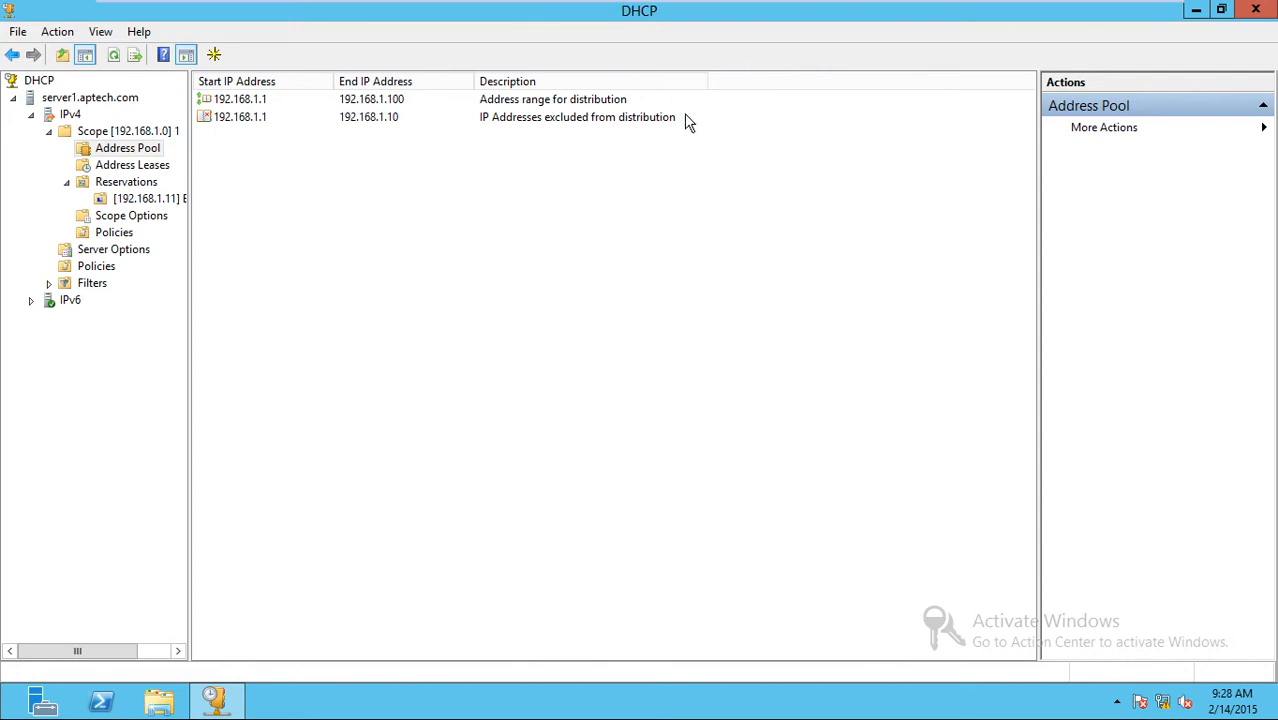
key("ctrl+alt+Return")
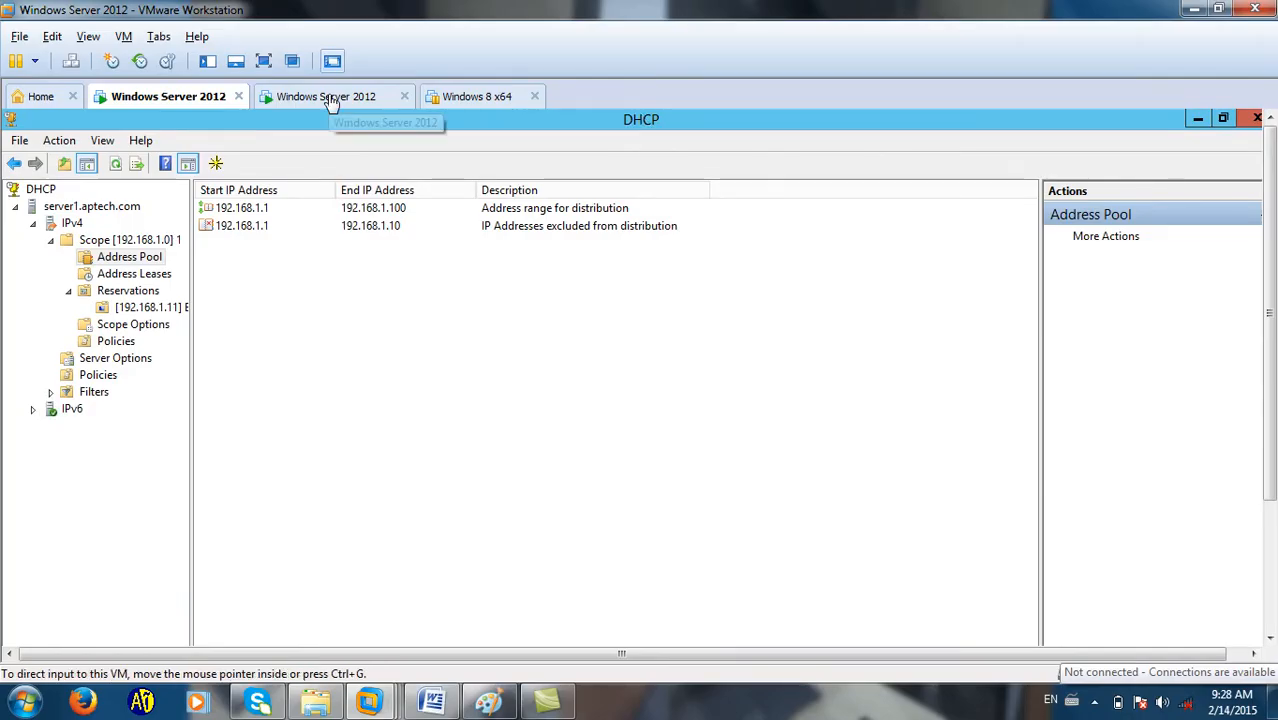
Switch to the maximized Server2 VM, minimize Server Manager, refresh, and move the Test2 folder.
left_click(342, 95)
left_click(264, 61)
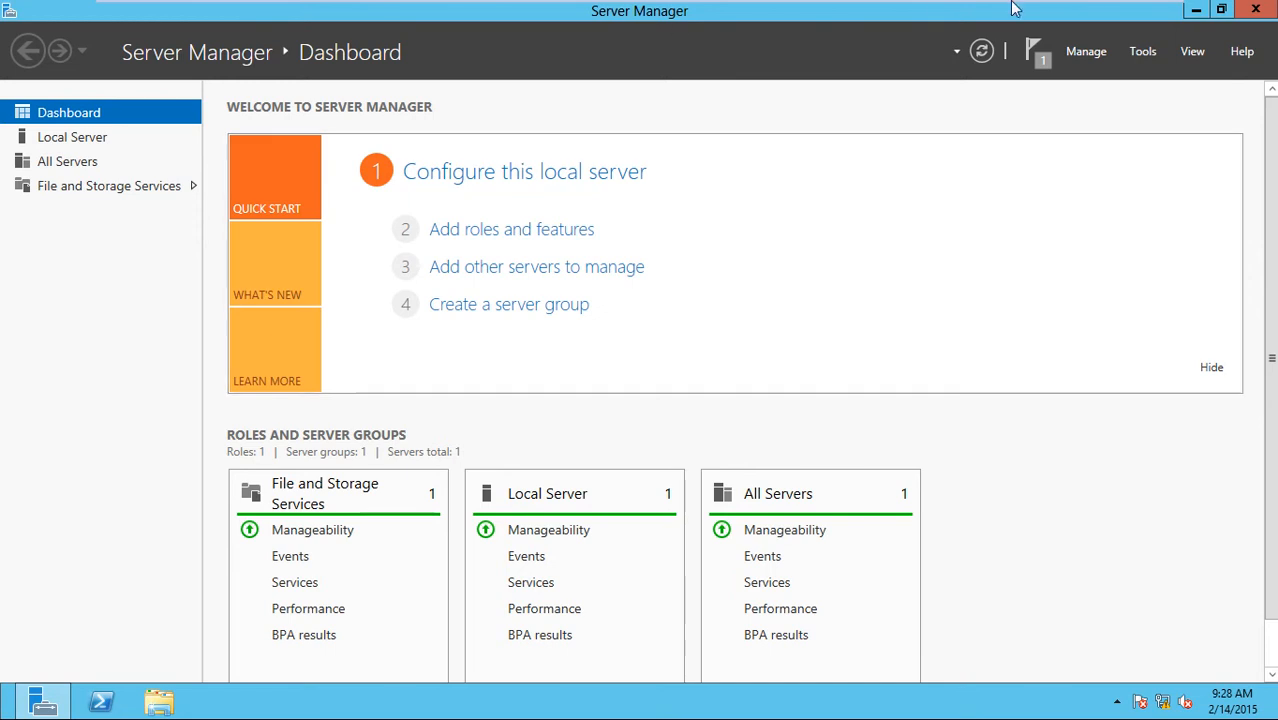
left_click(1195, 12)
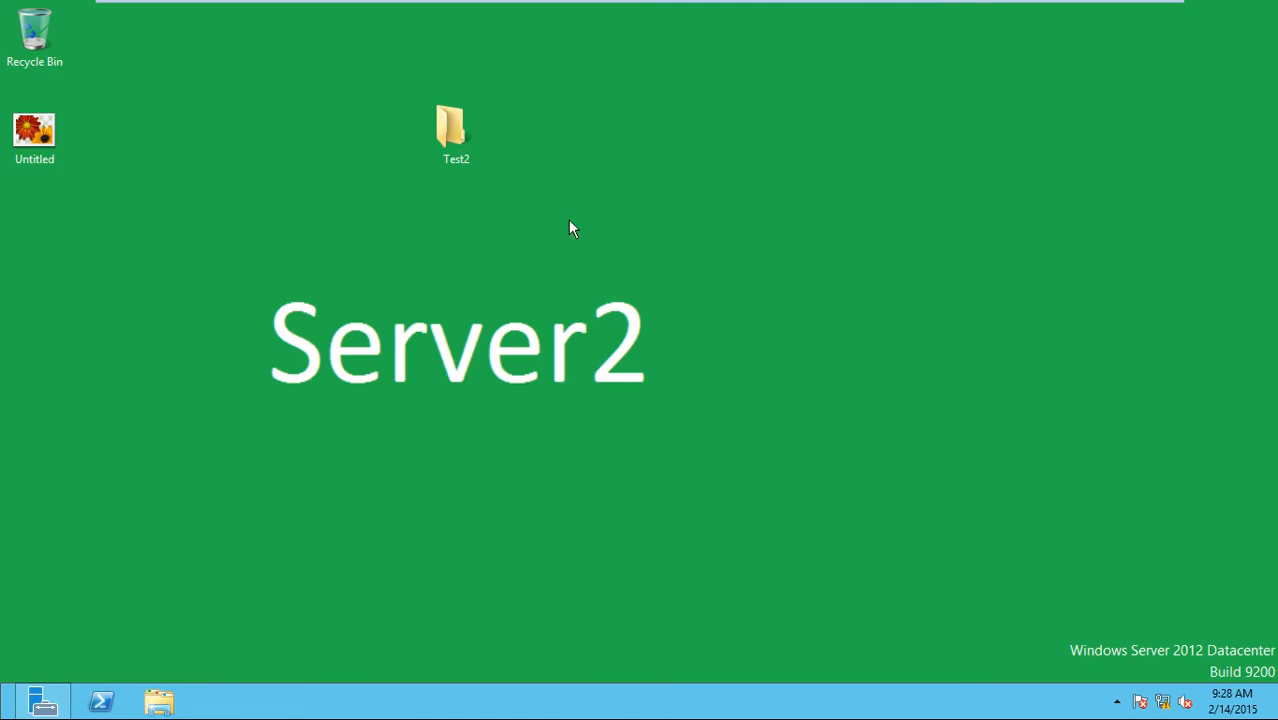
right_click(568, 228)
left_click(600, 272)
left_click_drag(462, 147, 48, 251)
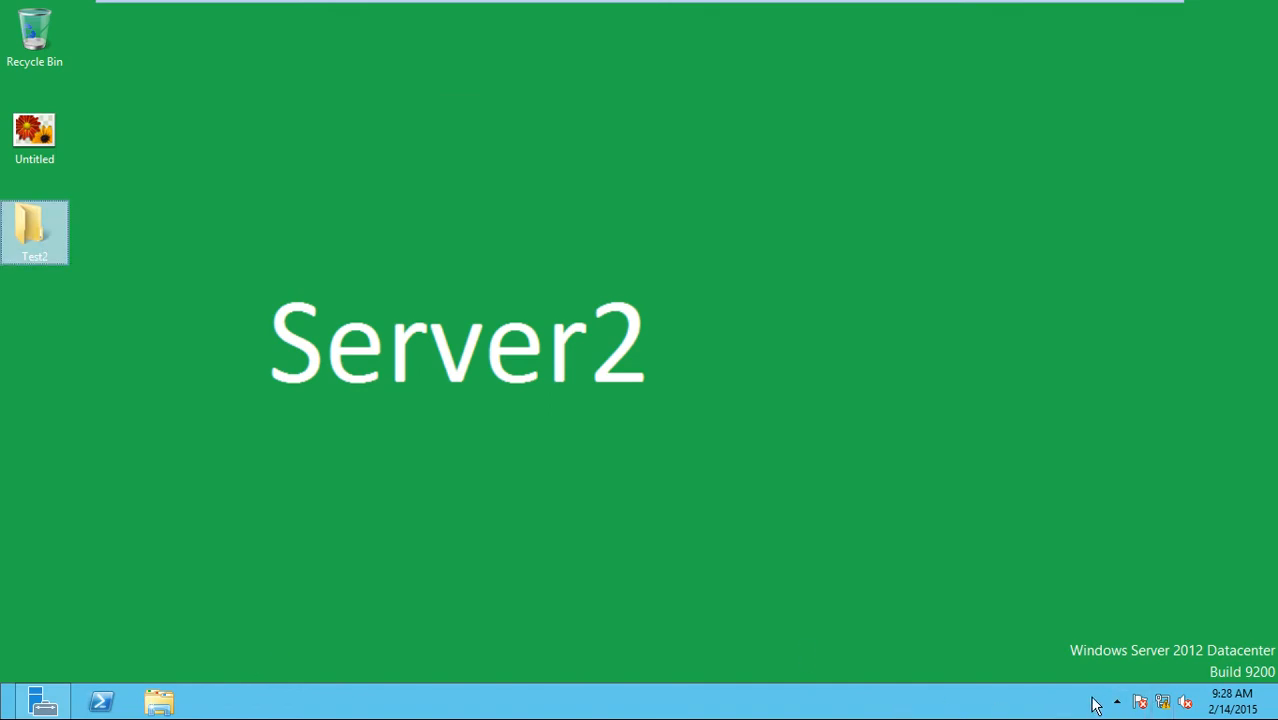
Open the Ethernet adapter's IPv4 properties via ncpa.cpl.
key("super+r")
type("ncpa.cpl")
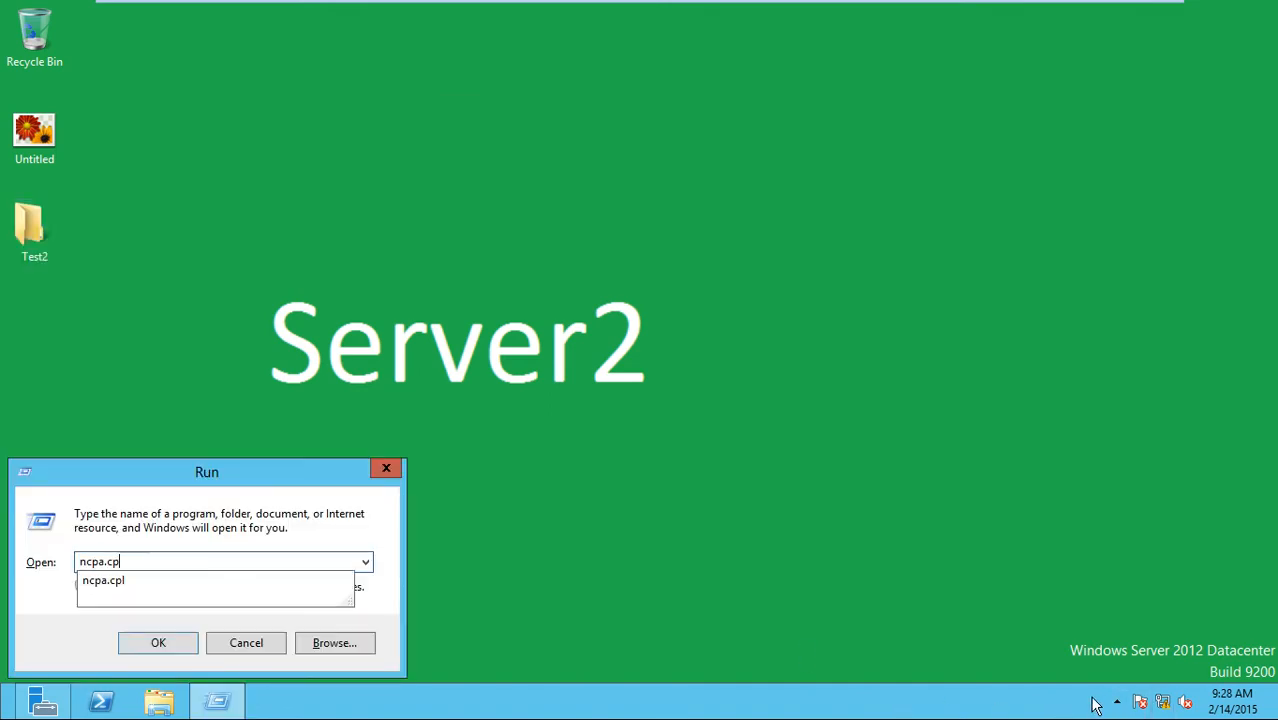
key("Return")
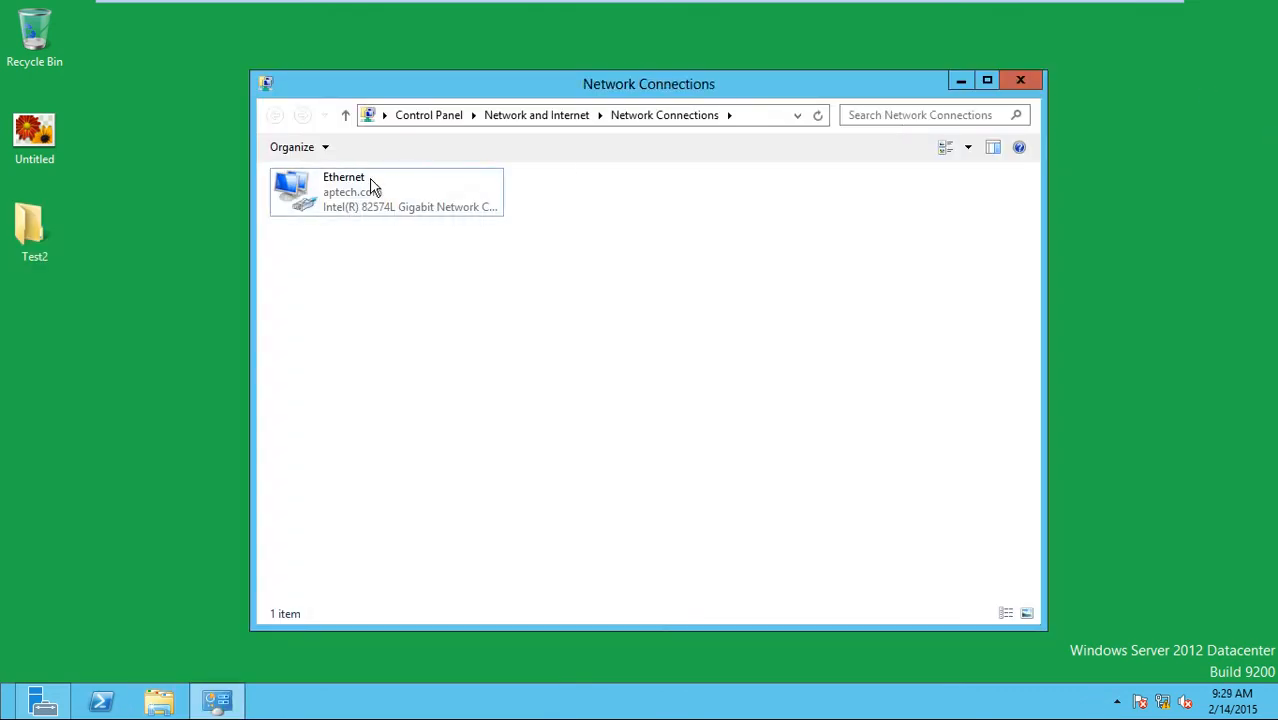
double_click(371, 187)
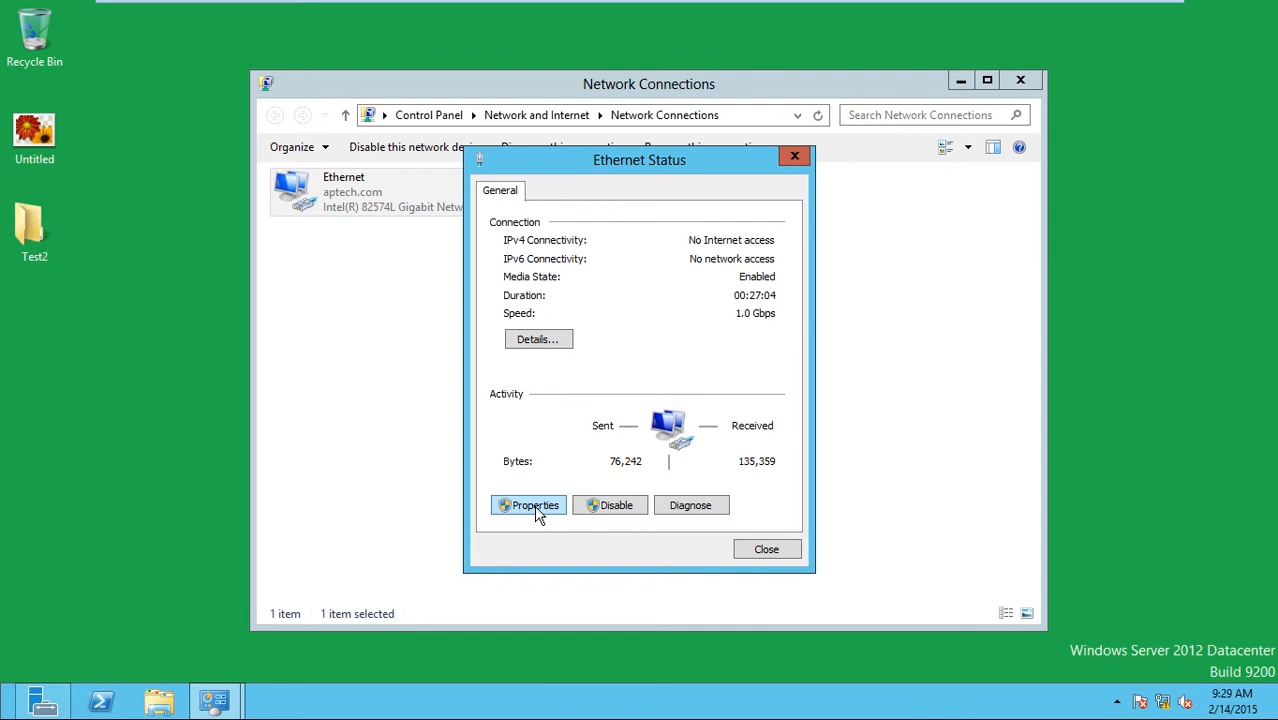
left_click(535, 505)
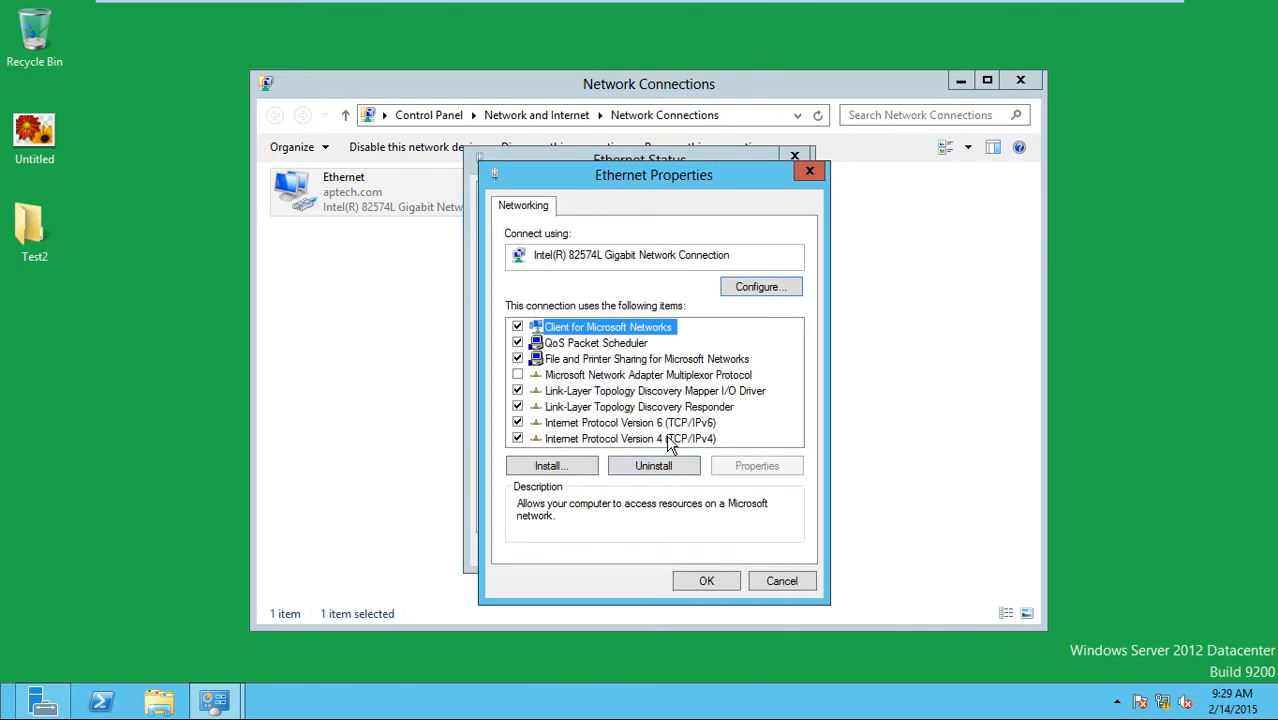
double_click(672, 440)
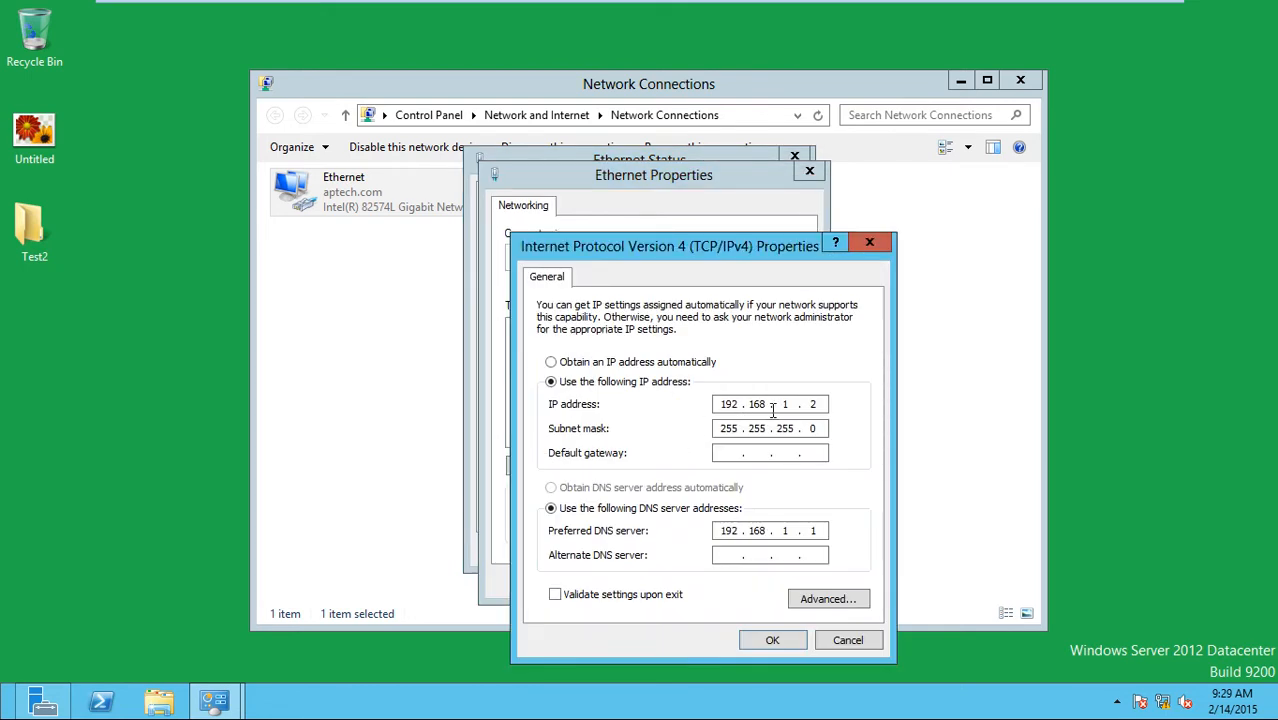
Review IP 192.168.1.2 and preferred DNS 192.168.1.1, then close the IPv4, properties and status windows.
double_click(813, 404)
double_click(822, 531)
left_click(824, 531)
left_click(773, 640)
left_click(785, 578)
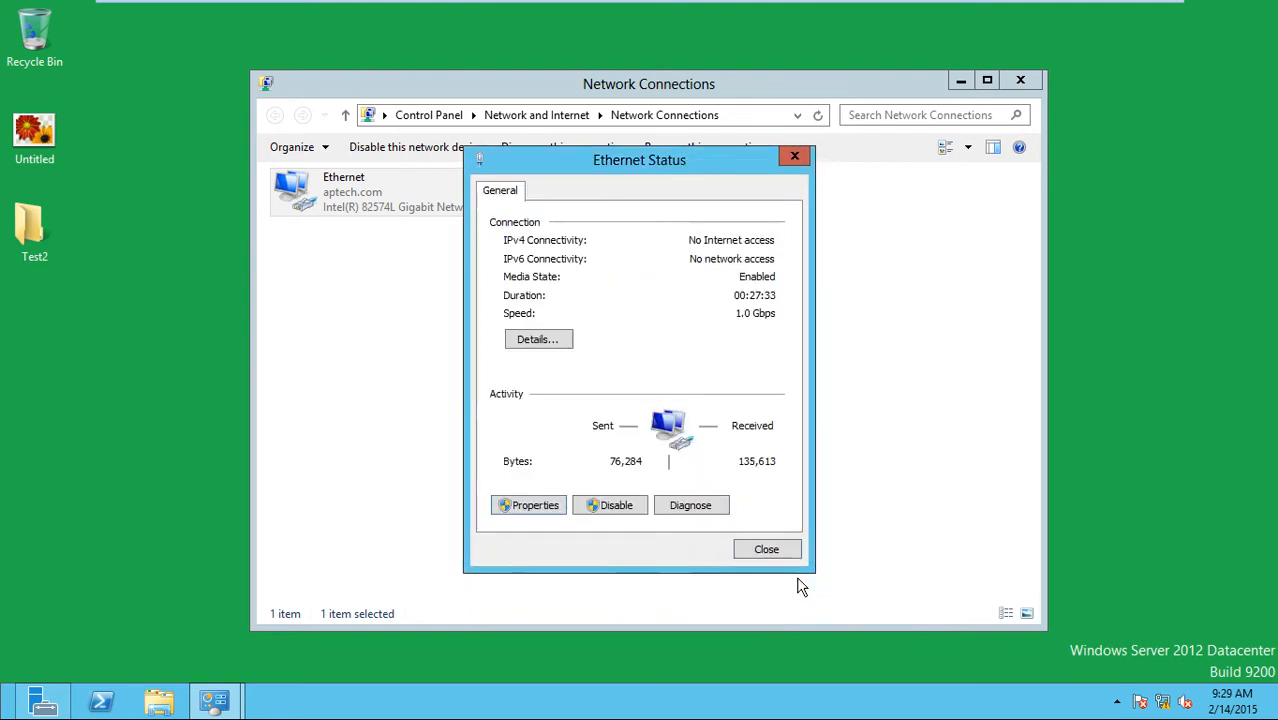
left_click(767, 545)
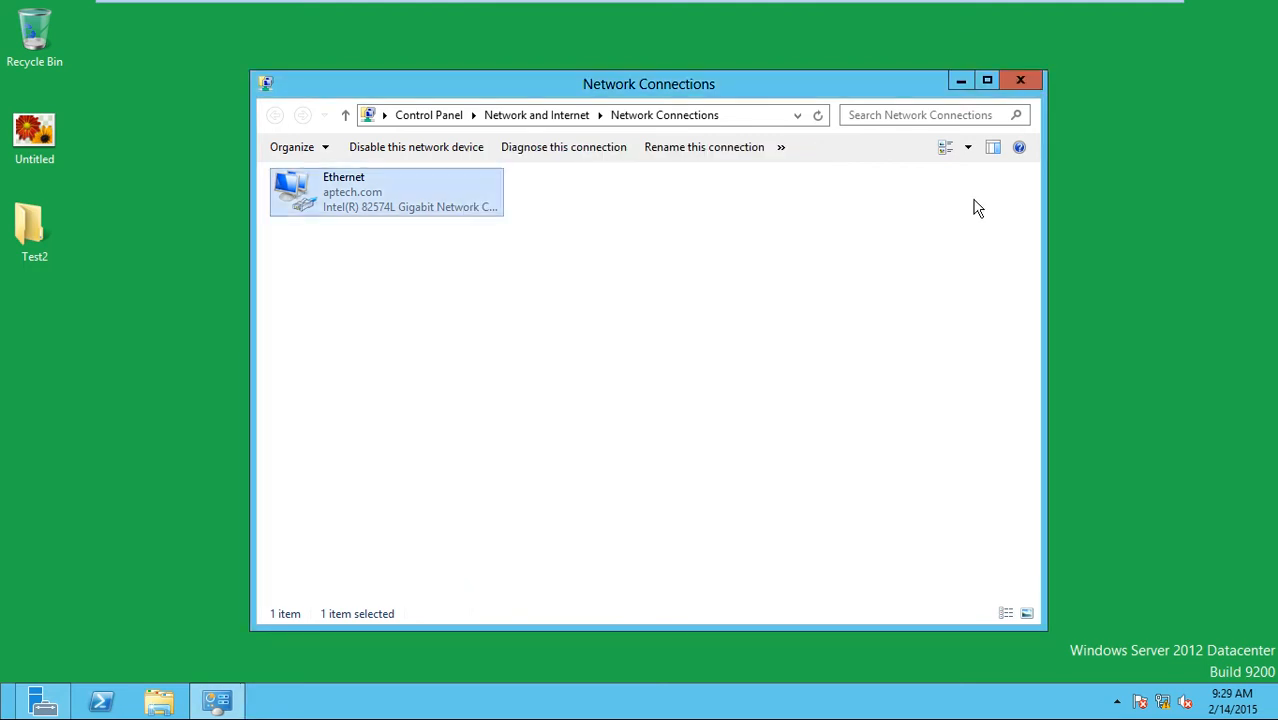
Close Network Connections and refresh the desktop twice.
left_click(1020, 80)
right_click(554, 97)
left_click(600, 147)
right_click(599, 147)
left_click(628, 202)
Run sysdm.cpl, confirm the domain is aptech.com, and cancel System Properties.
key("super+r")
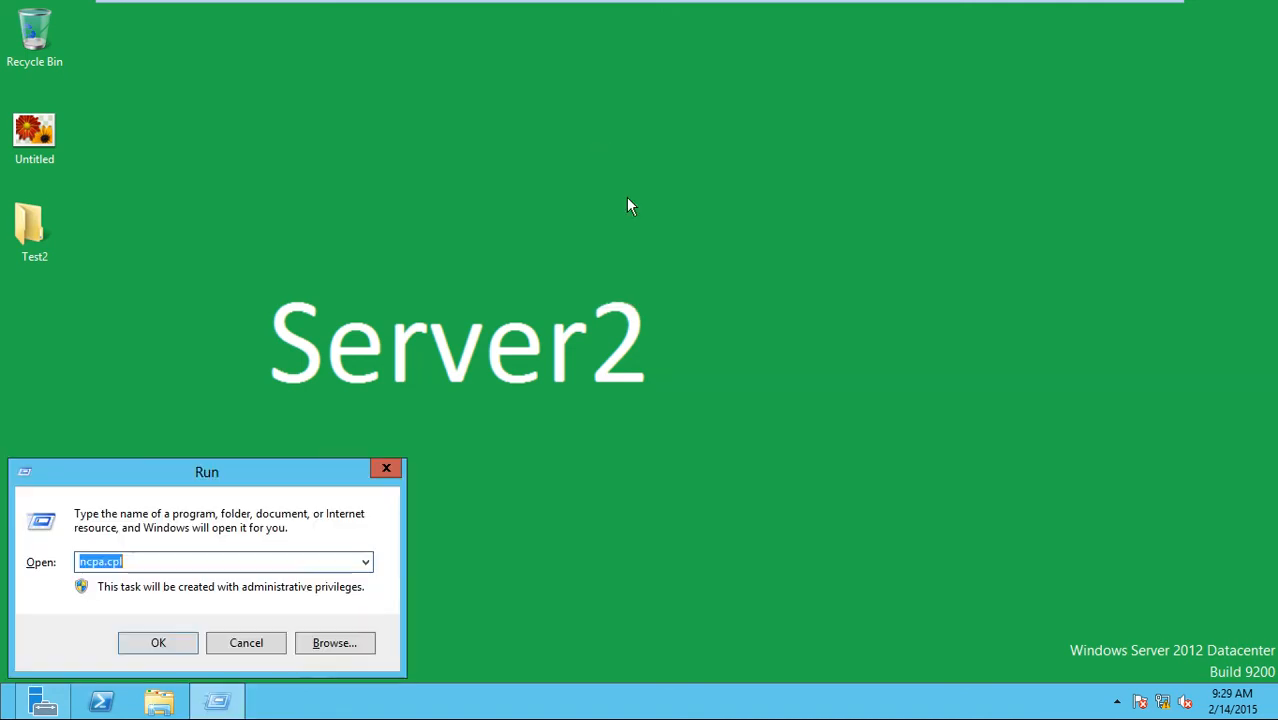
type("sysdmc")
key("BackSpace")
type(".cpl")
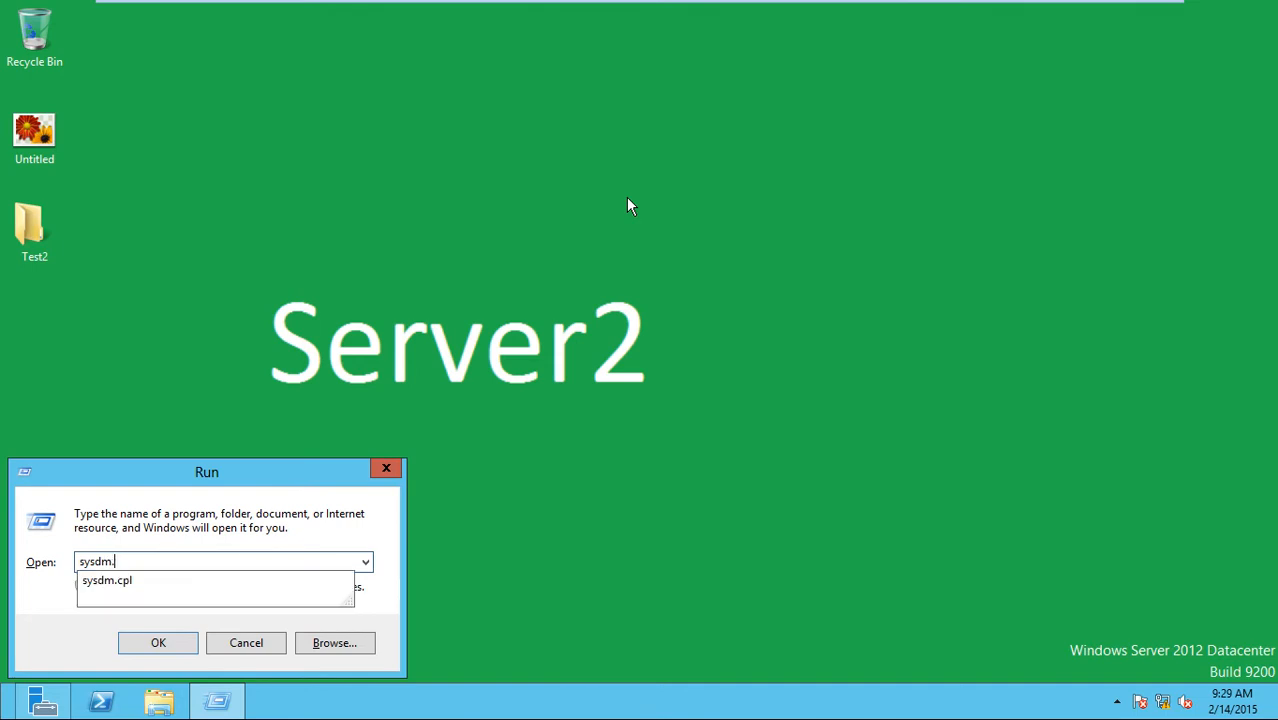
key("Return")
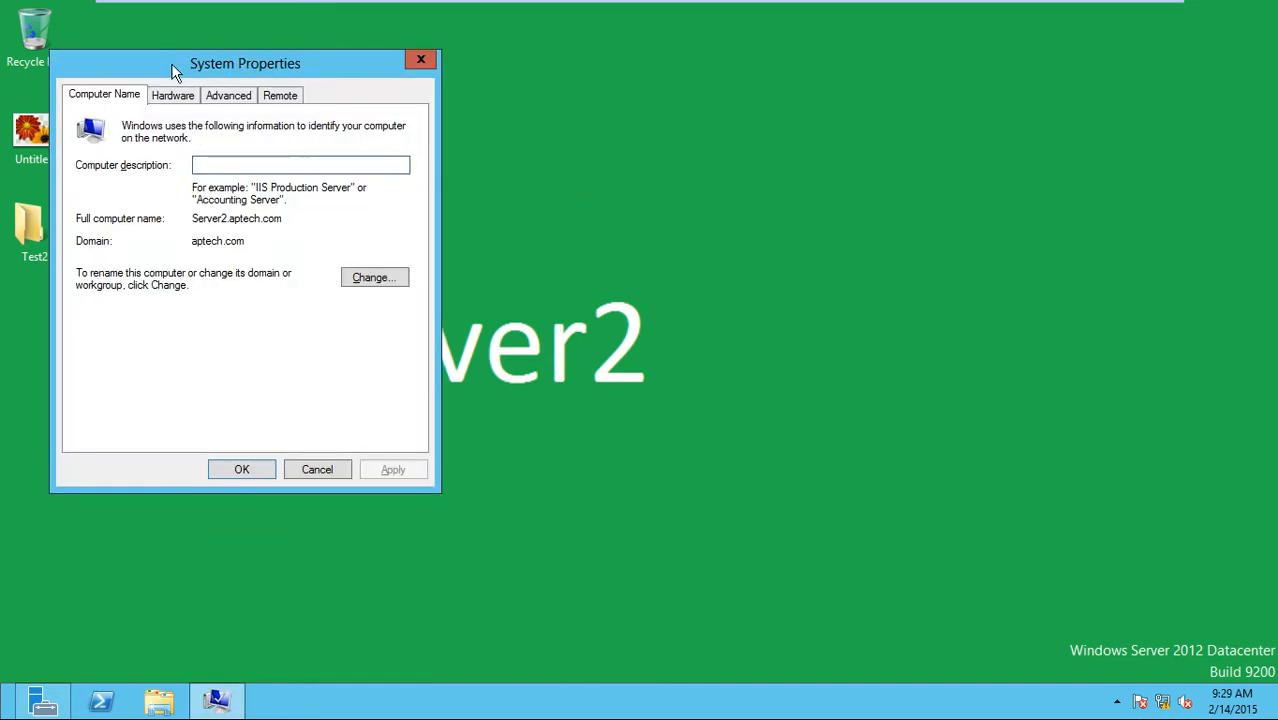
left_click_drag(171, 63, 454, 88)
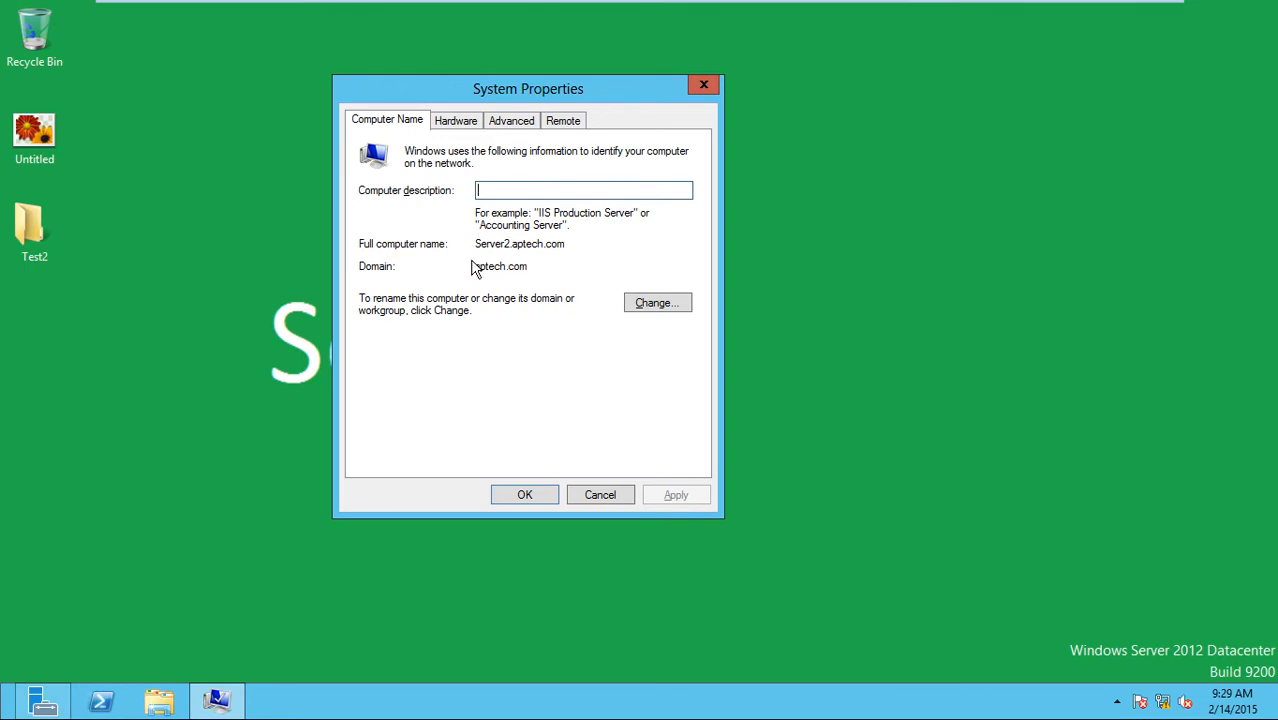
left_click(542, 268)
double_click(502, 270)
left_click(612, 496)
Dismiss the desktop menu and bring up the Server Manager dashboard.
right_click(498, 241)
left_click(551, 323)
left_click(42, 700)
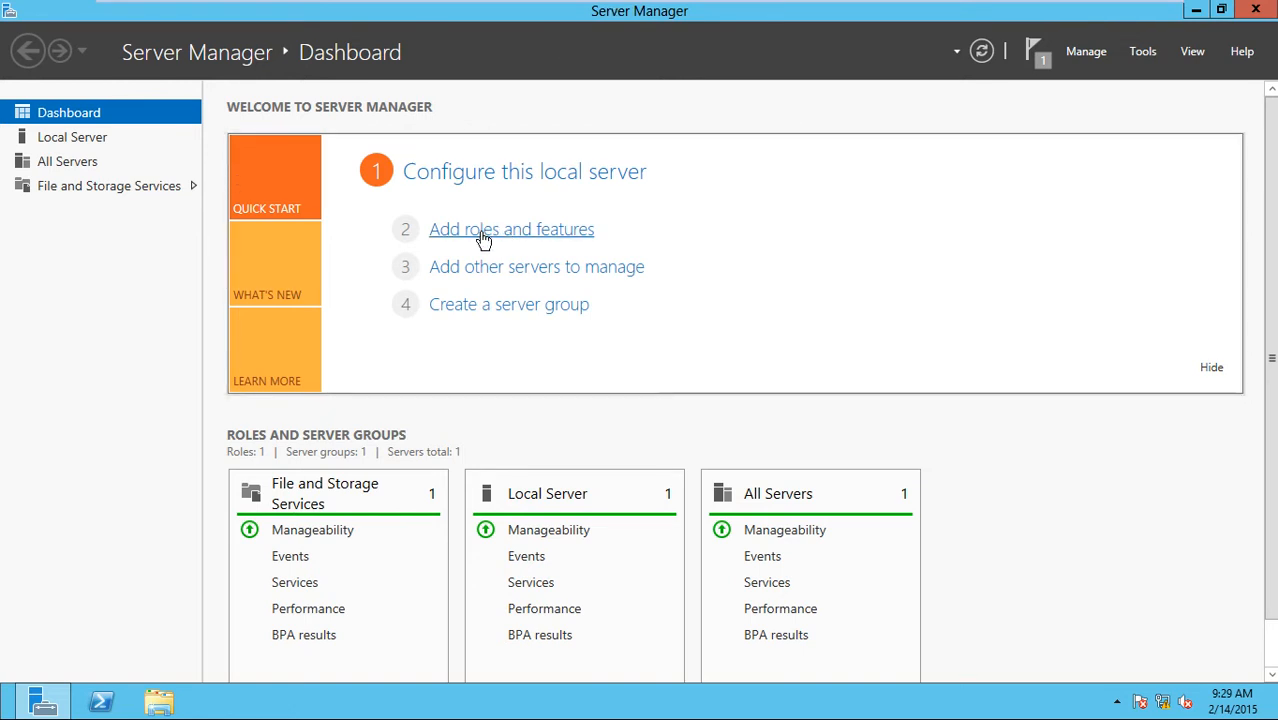
Start the Add Roles wizard for Server2.aptech.com and select the DHCP Server role with its required features.
left_click(483, 238)
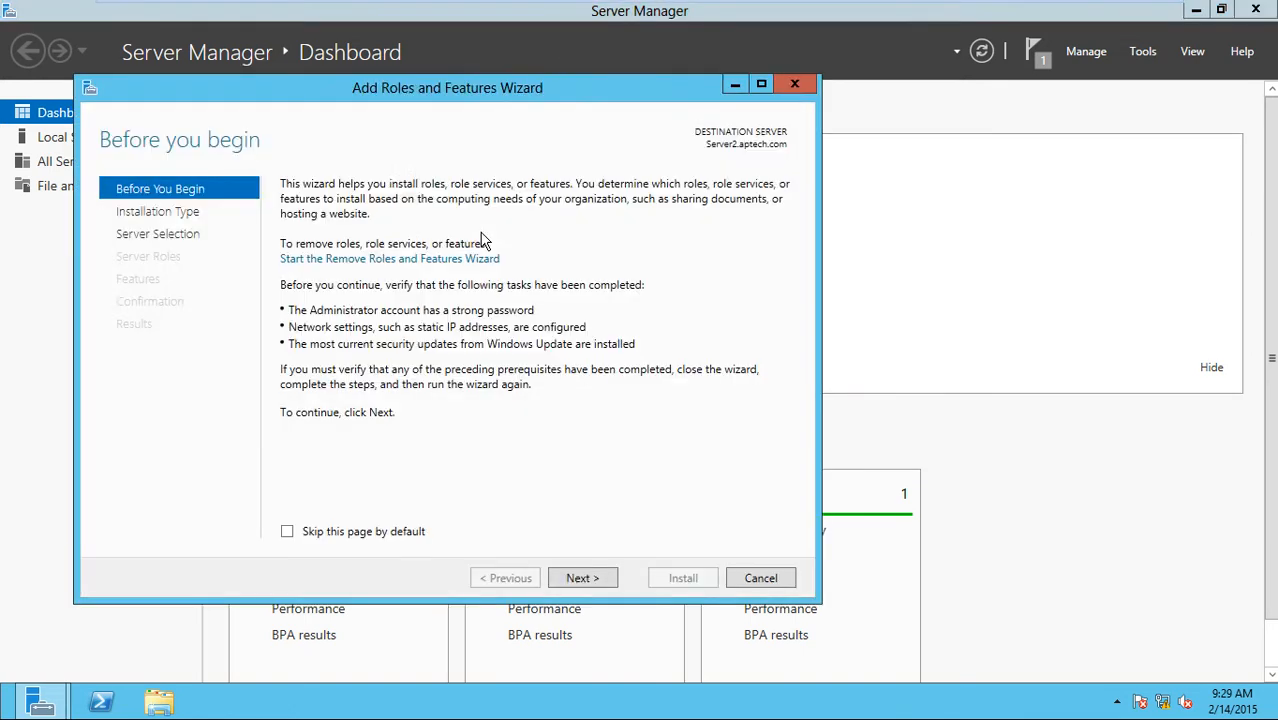
left_click(589, 584)
left_click(589, 584)
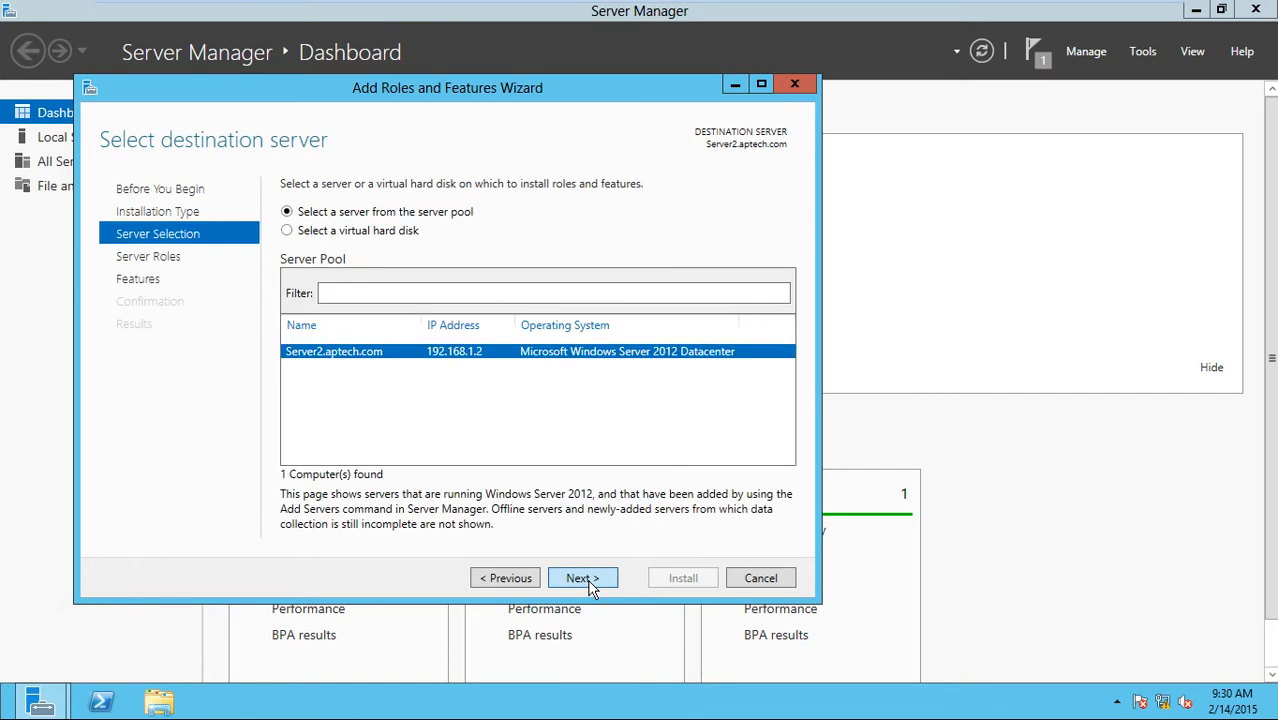
left_click(589, 584)
left_click(309, 362)
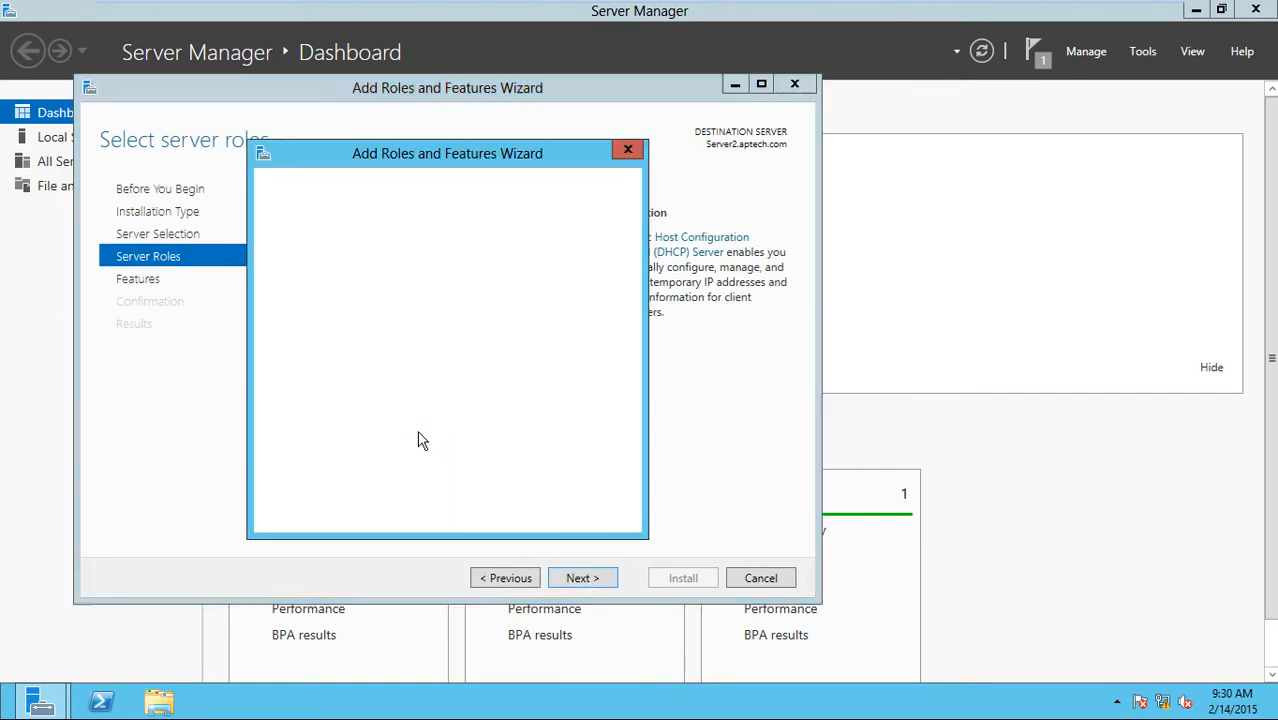
left_click(491, 494)
Advance to confirmation, allow automatic restarts, and install the DHCP Server role.
left_click(590, 585)
left_click(601, 585)
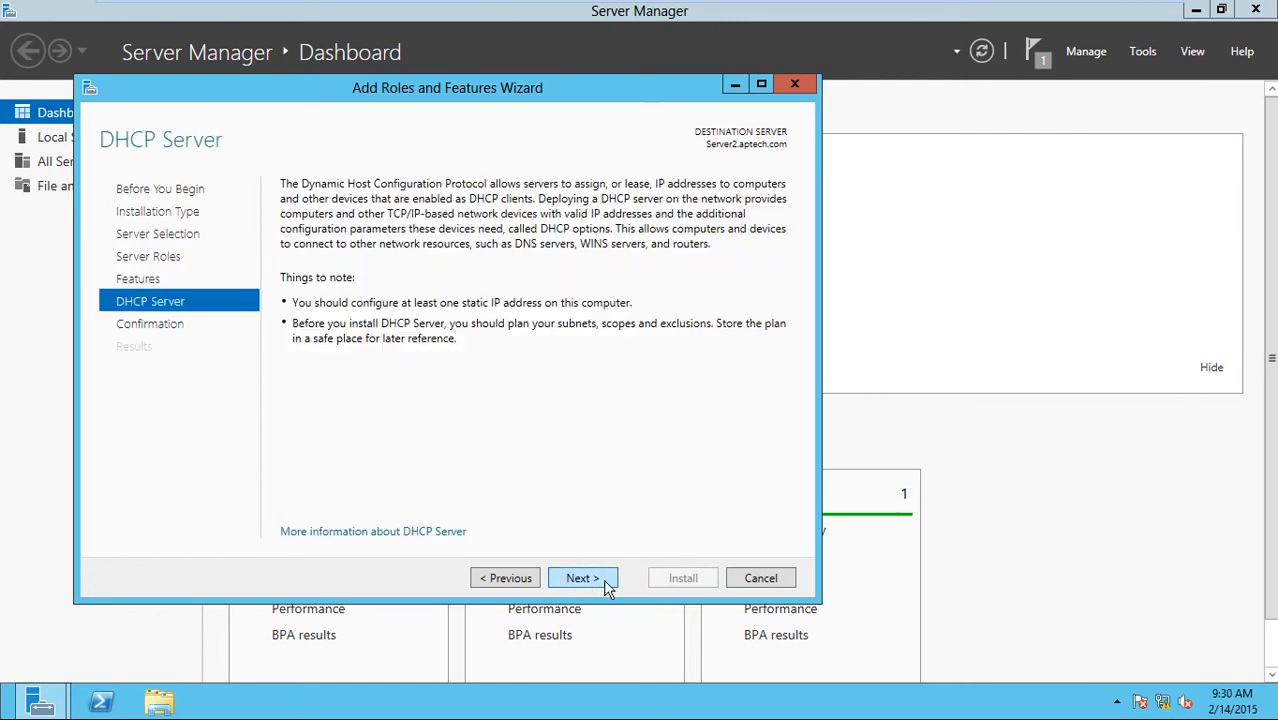
left_click(604, 584)
left_click(287, 214)
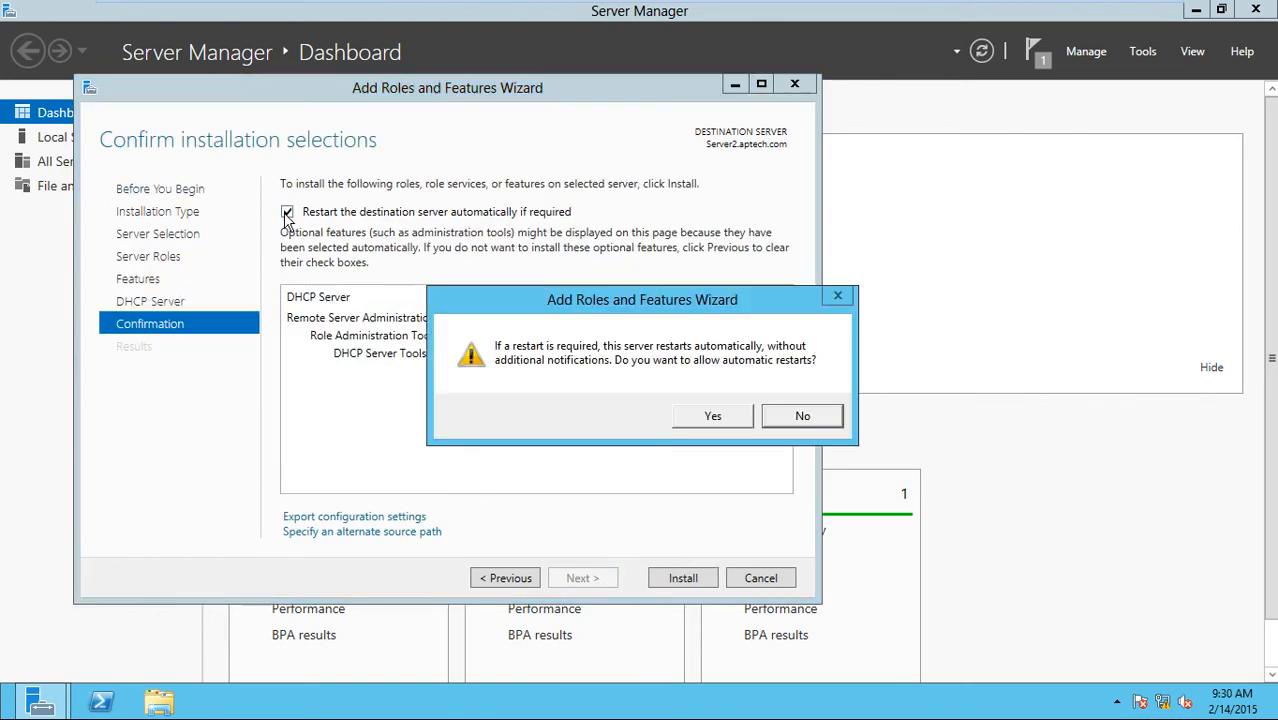
left_click(722, 420)
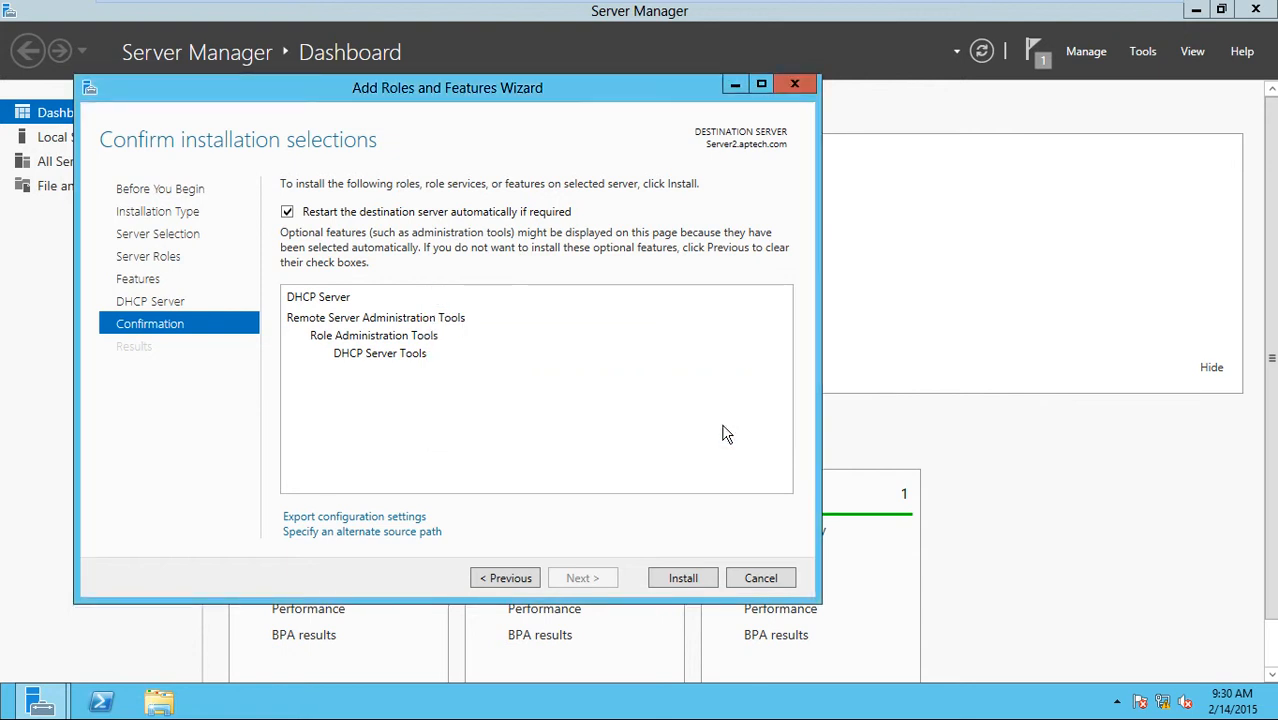
left_click(686, 579)
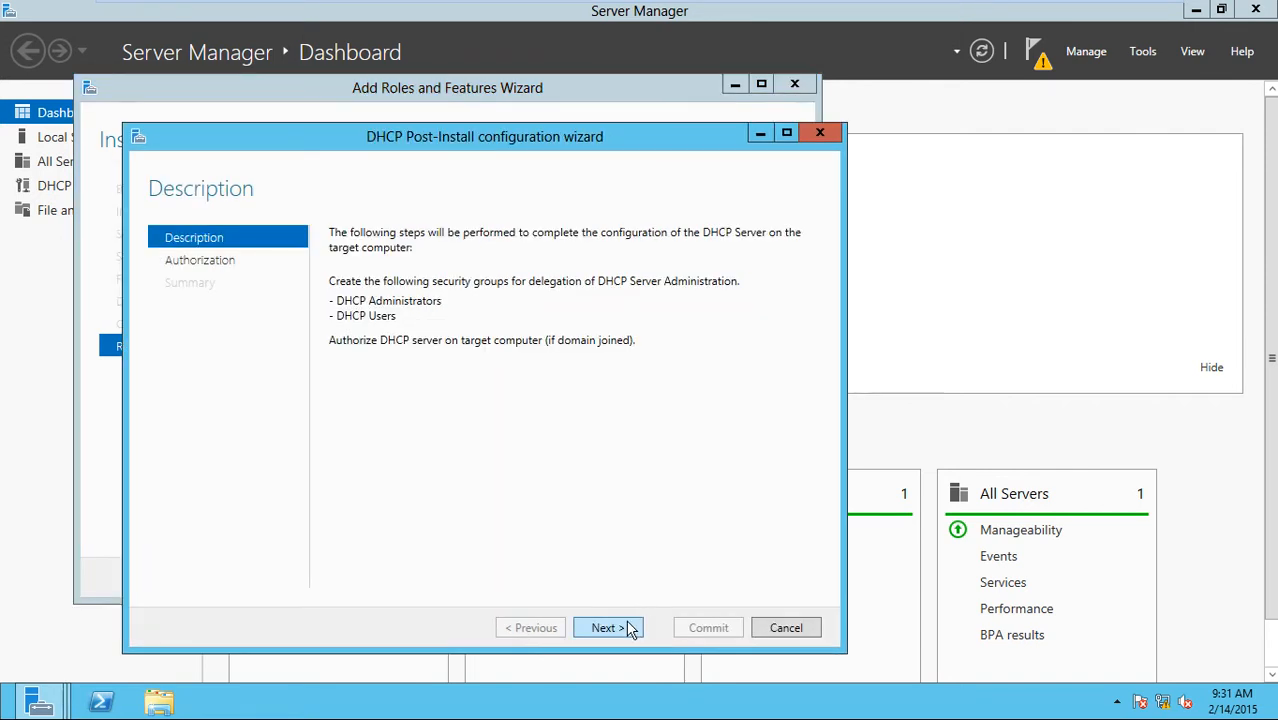
On the authorization step, specify the domain administrator account and its password as alternate credentials.
left_click(636, 626)
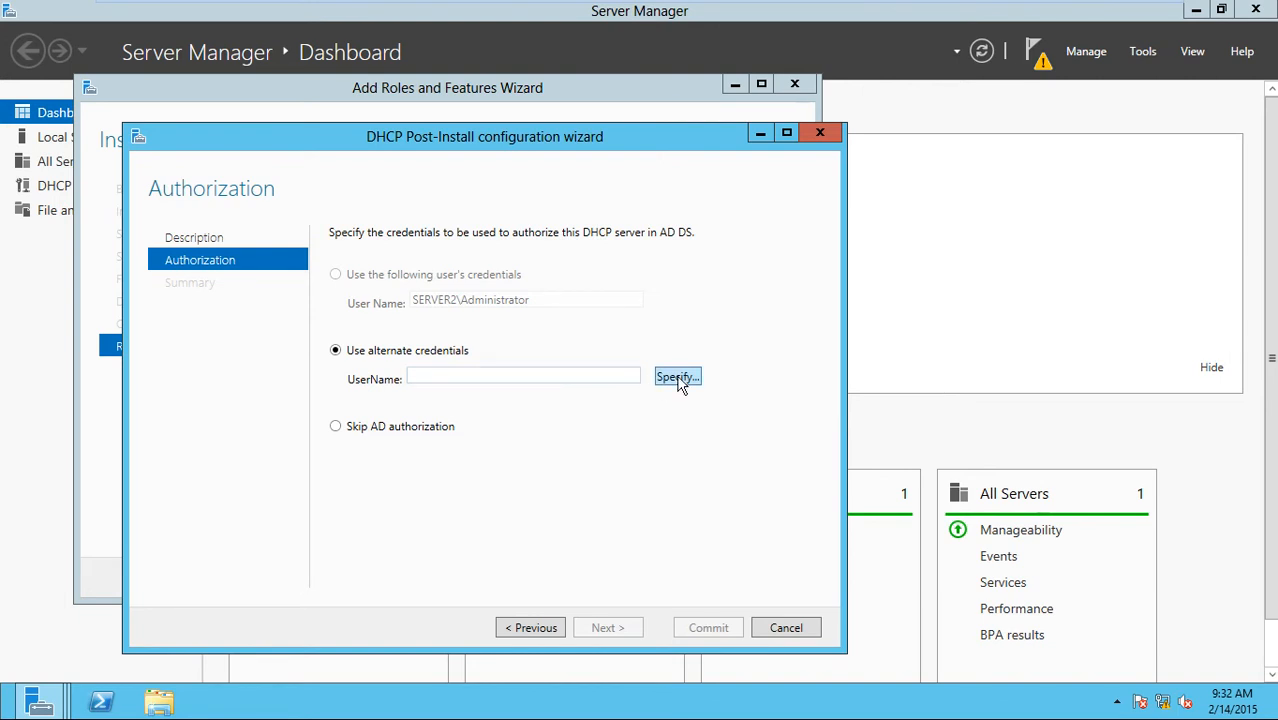
left_click(678, 380)
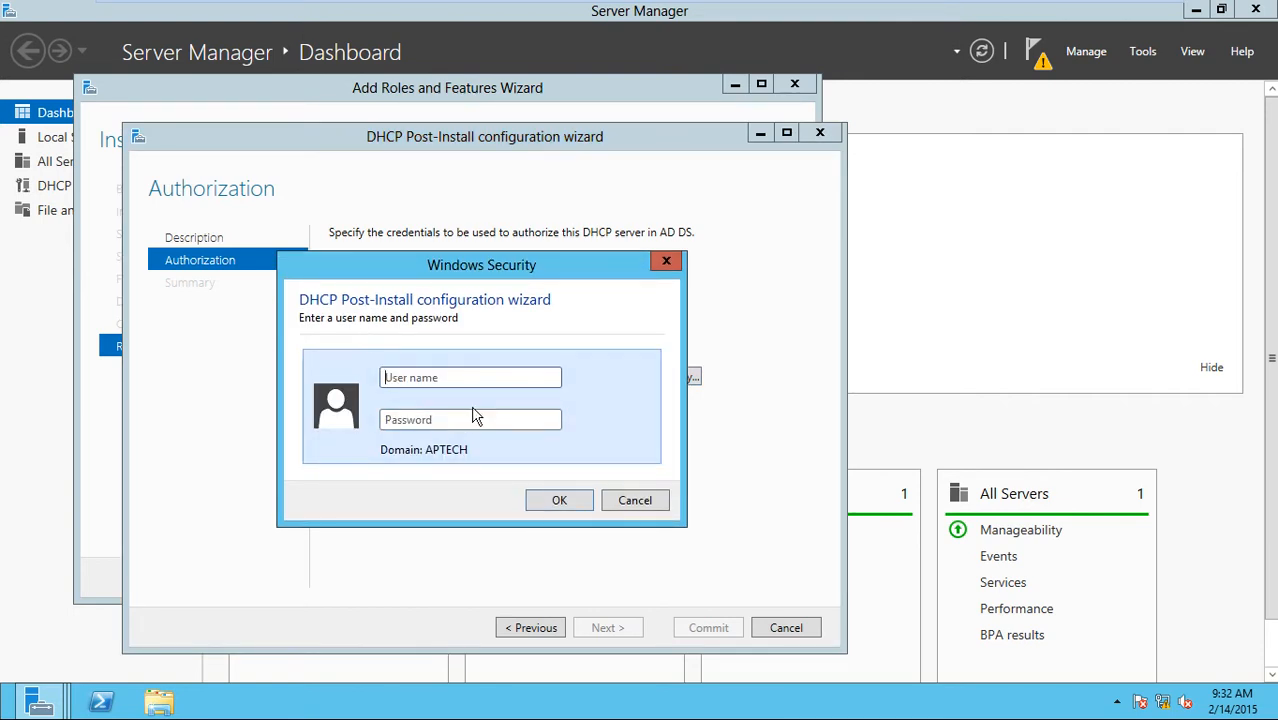
left_click(461, 376)
left_click(462, 380)
type("administrator")
key("Tab")
type("P")
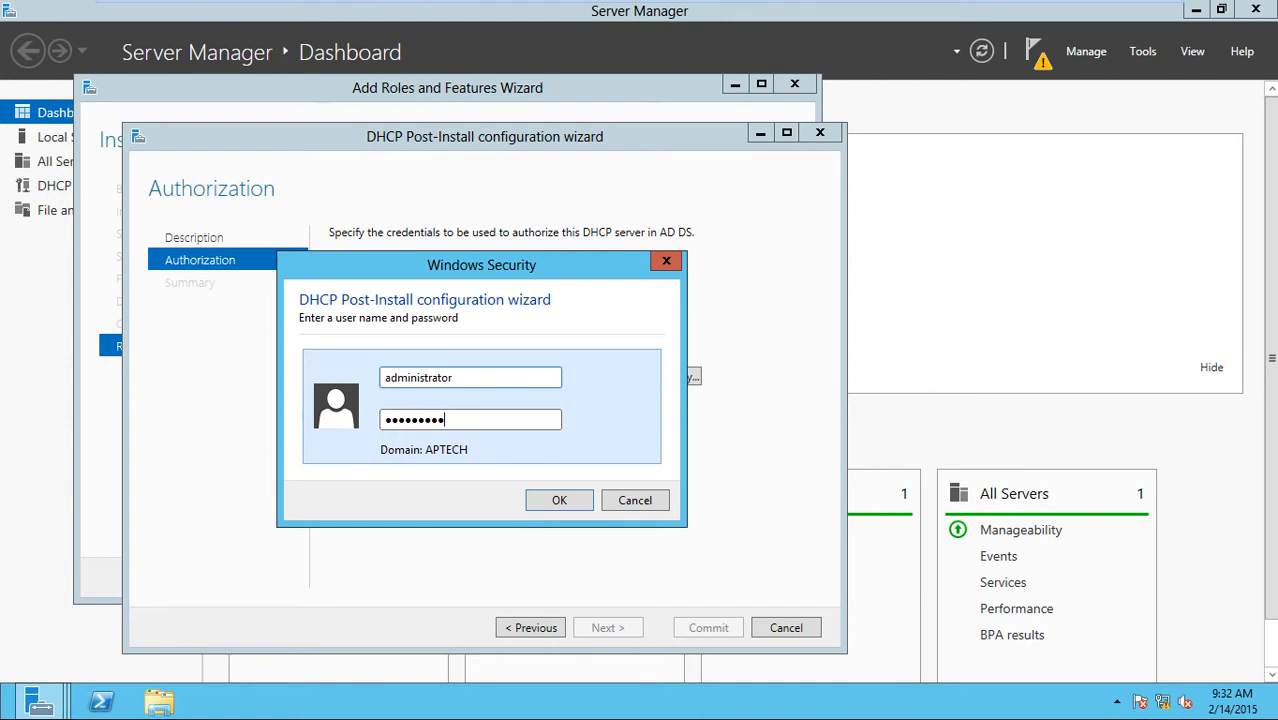
key("Return")
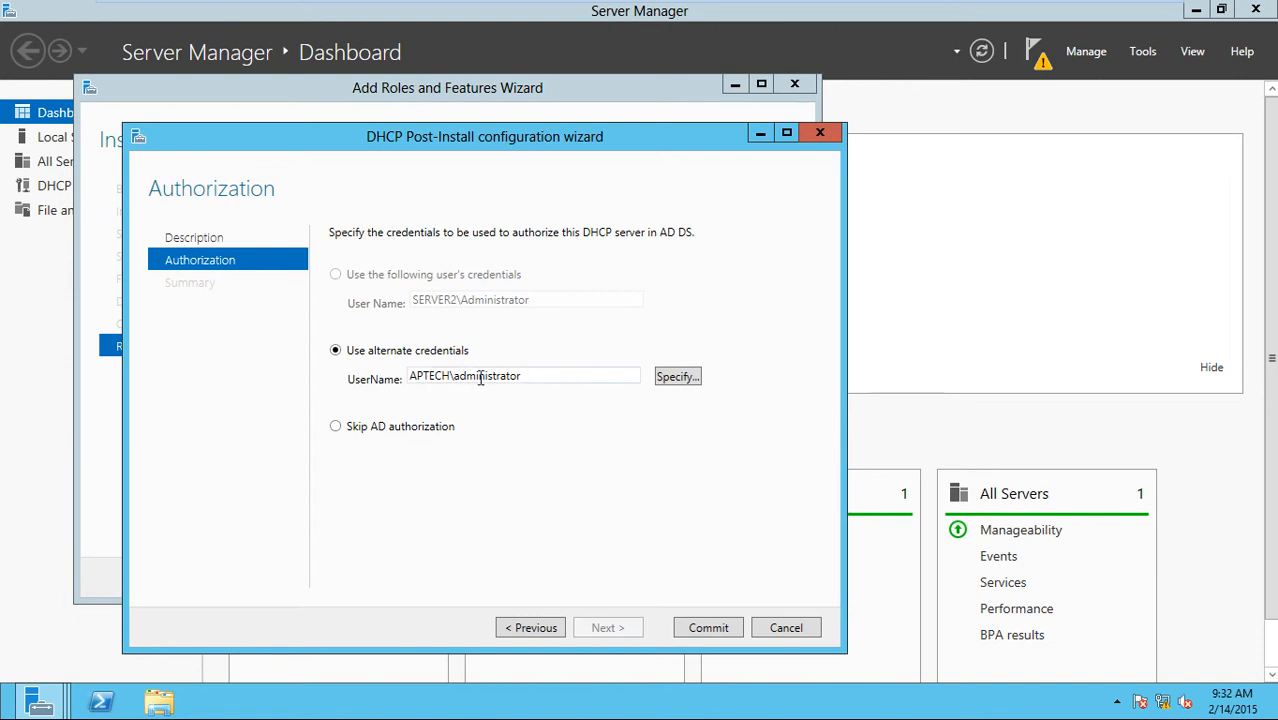
Commit the post-install configuration, dismiss the authorization error, and close the wizard.
left_click(708, 630)
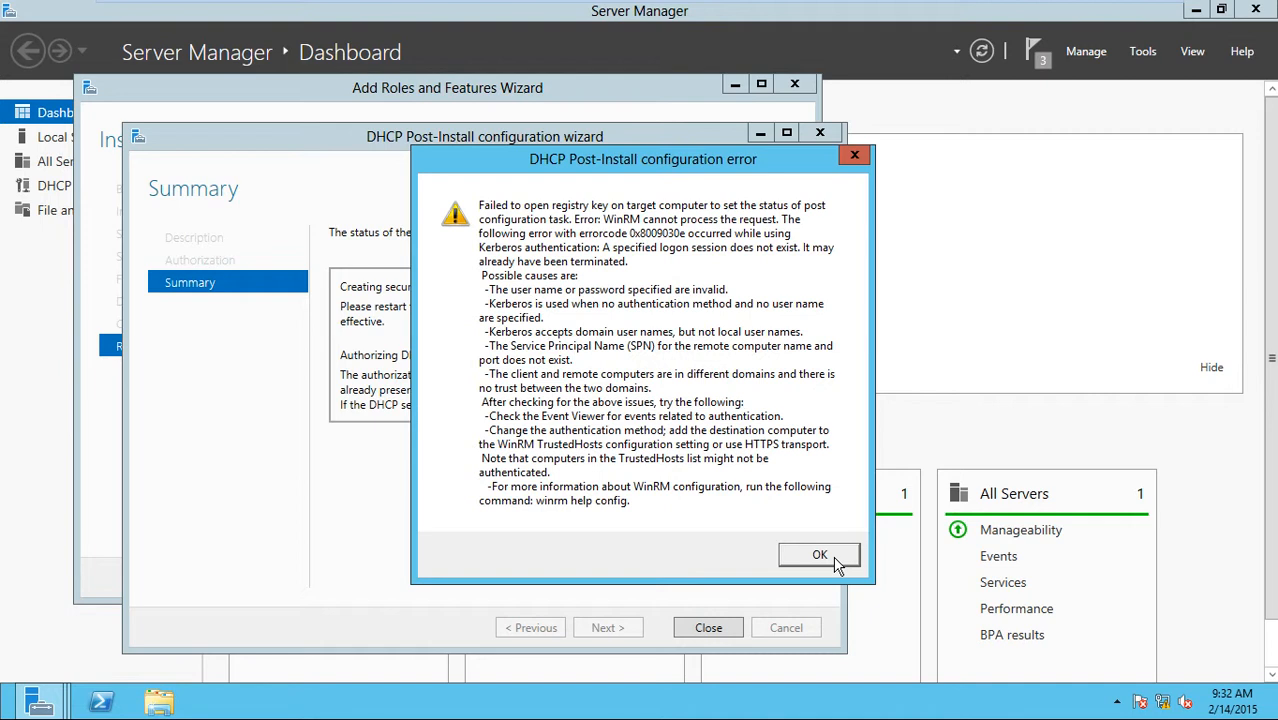
left_click(820, 556)
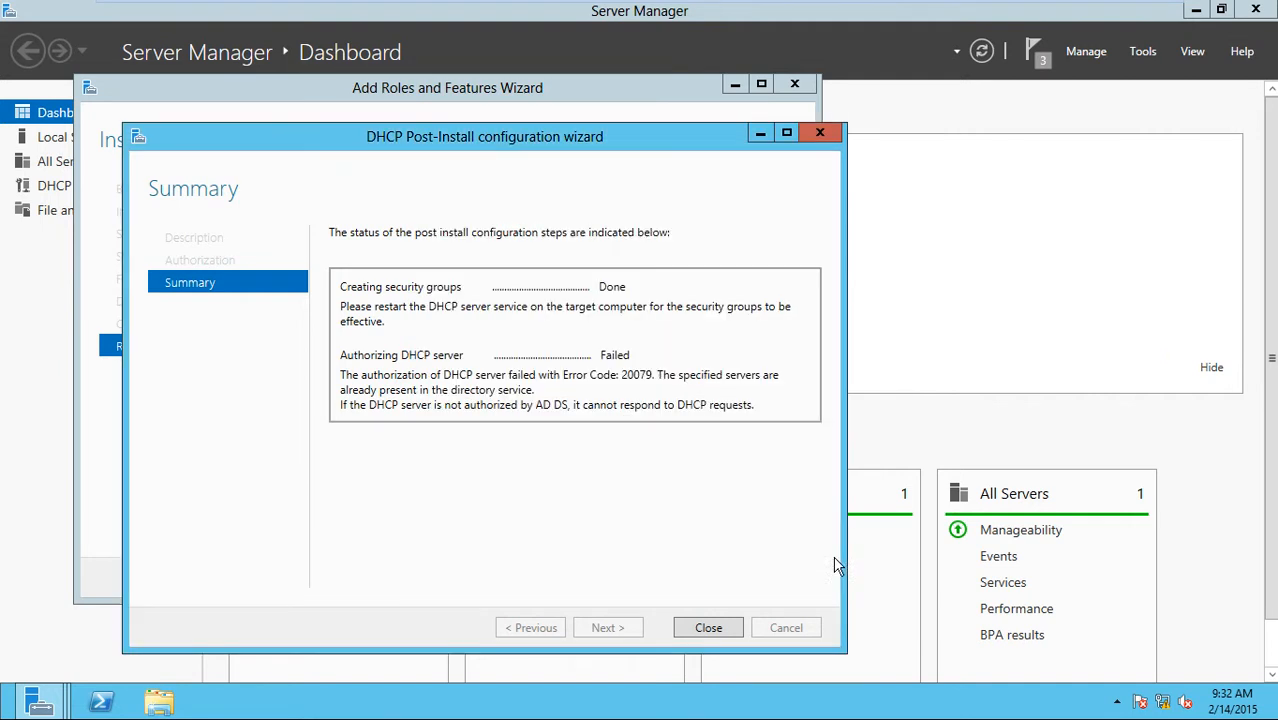
left_click(709, 625)
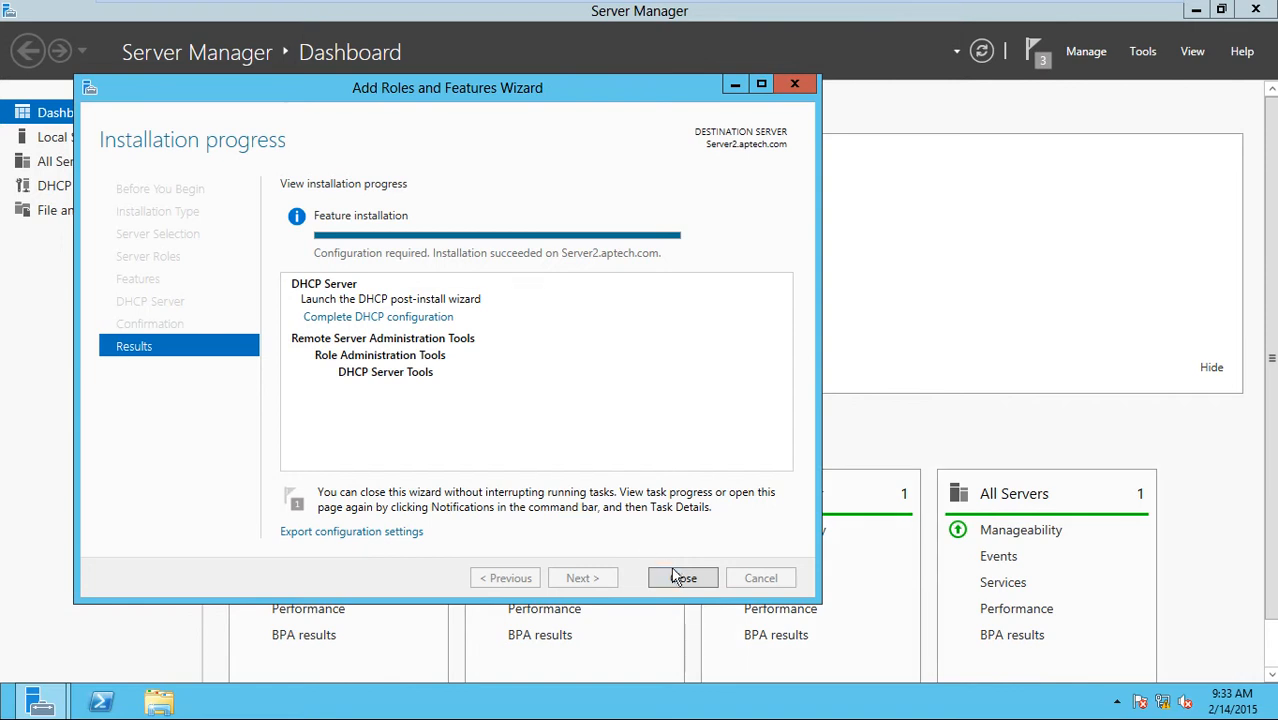
Close the roles wizard and launch a maximized DHCP console from Server Manager's Tools menu.
left_click(683, 578)
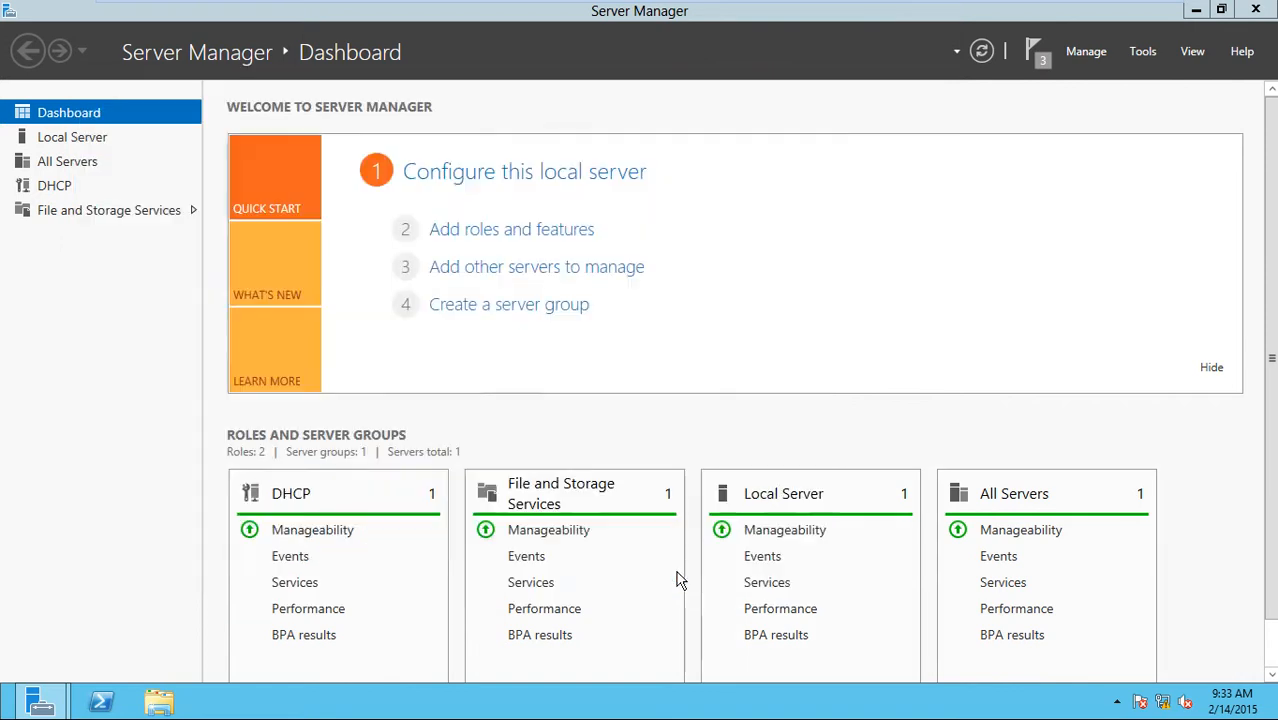
left_click(1195, 10)
right_click(558, 156)
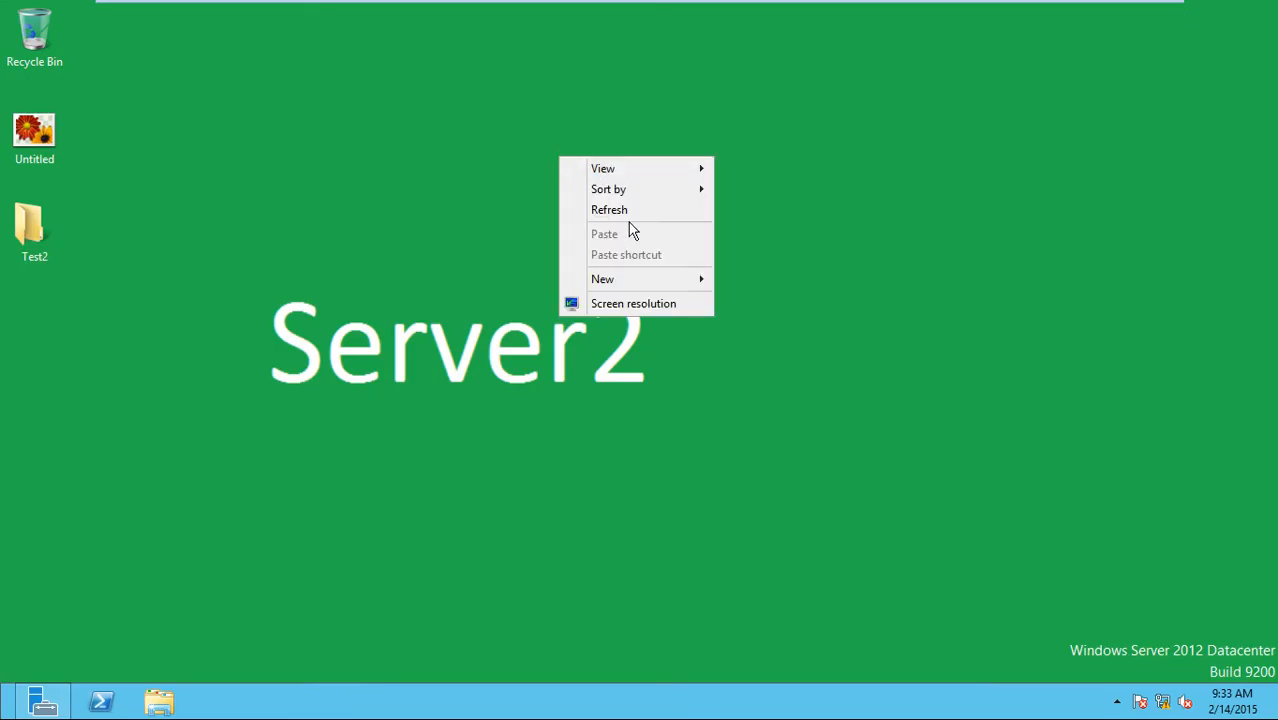
left_click(630, 212)
left_click(45, 703)
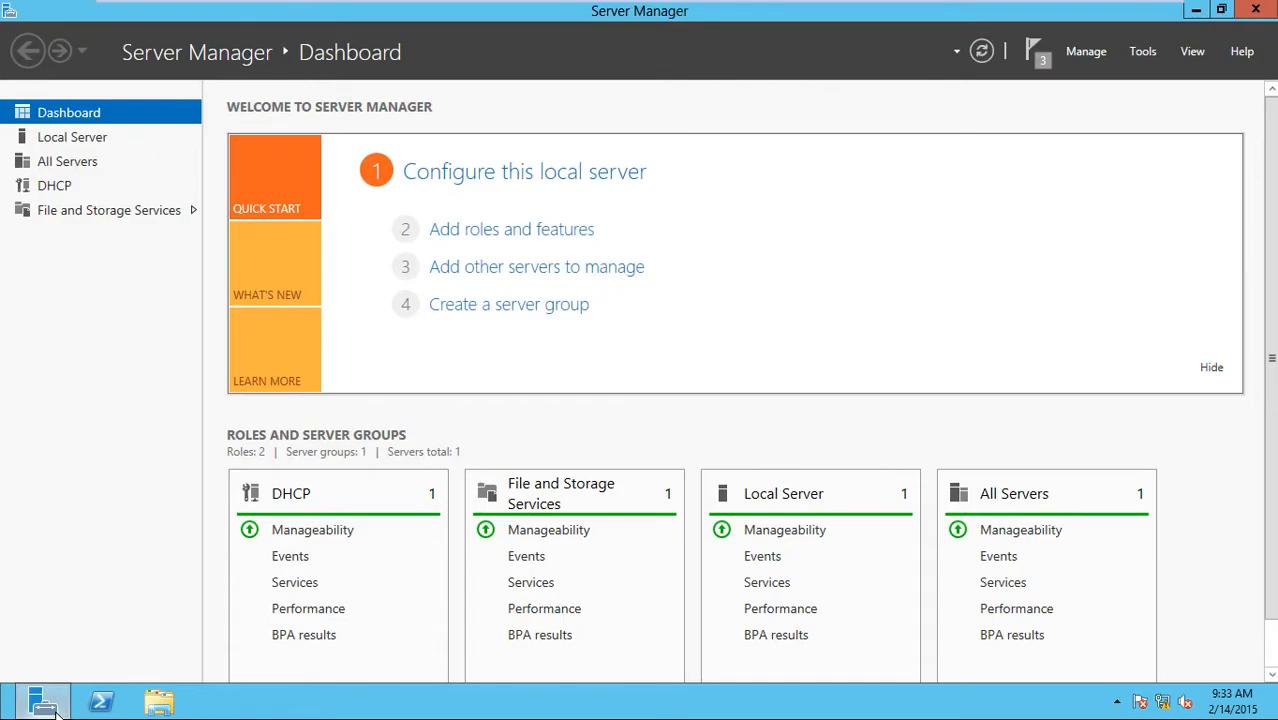
left_click(1150, 58)
left_click(1040, 164)
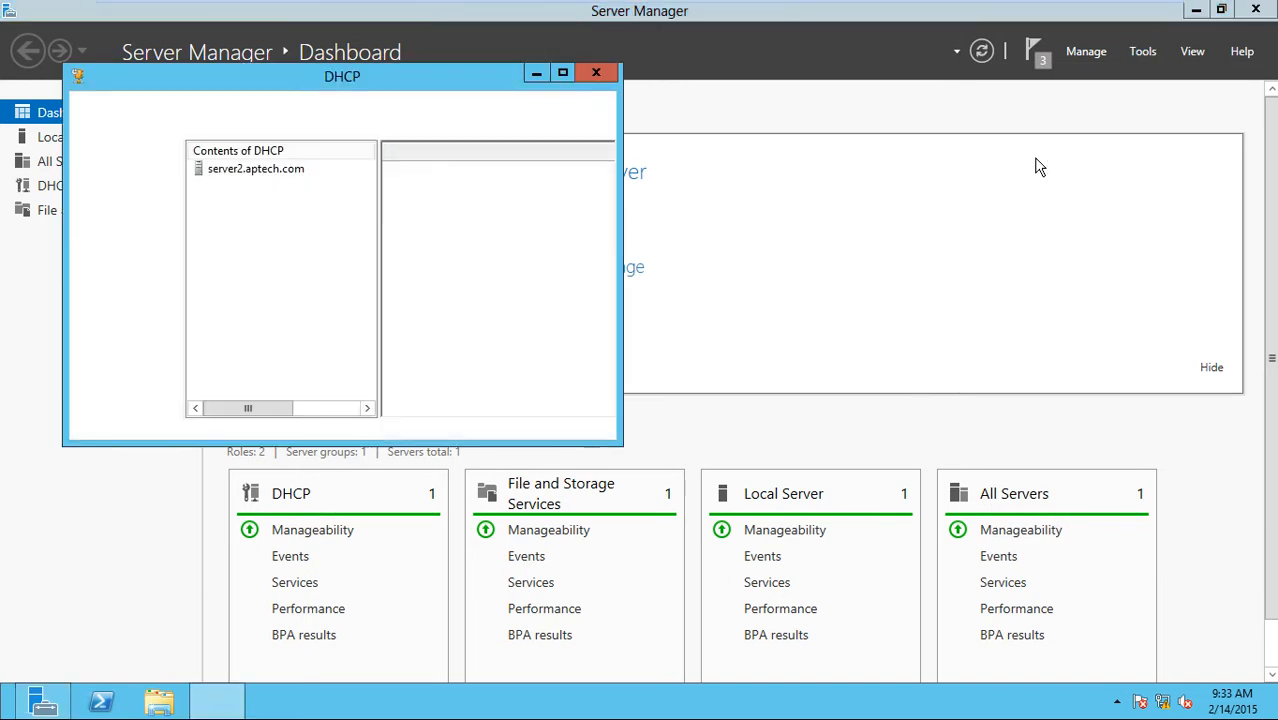
double_click(343, 80)
left_click_drag(115, 172, 215, 225)
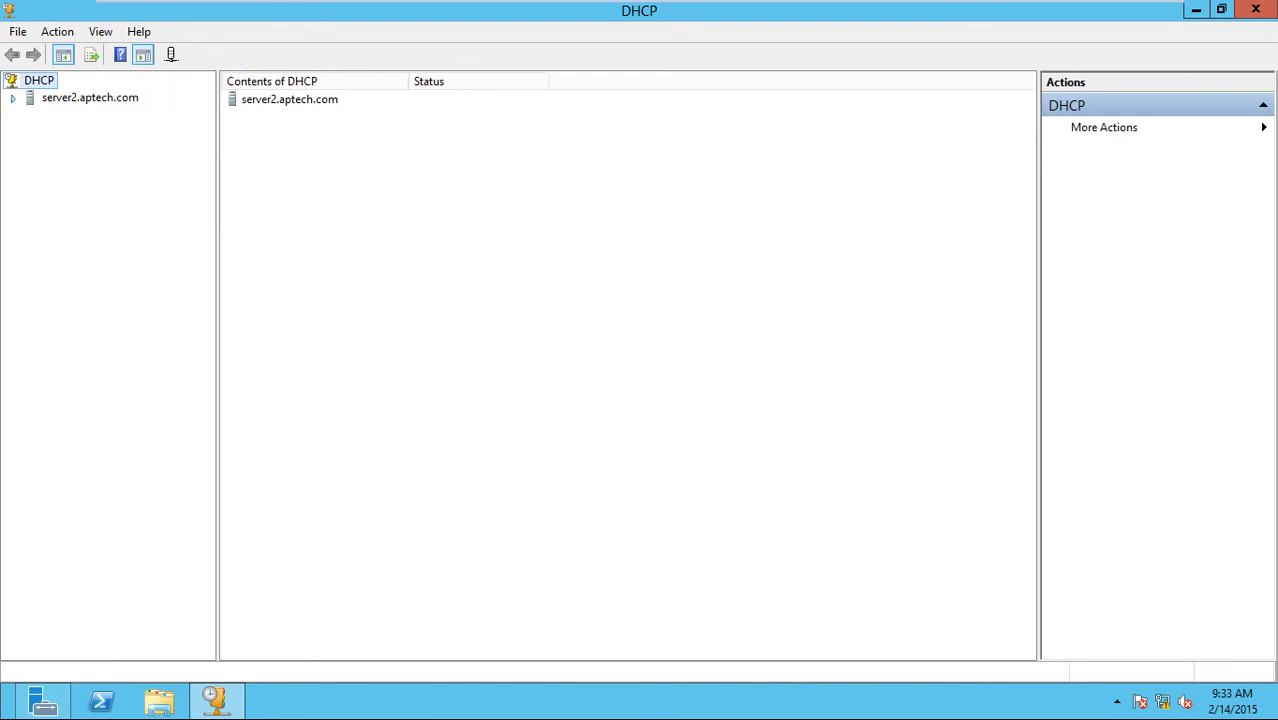
Expand server2 > IPv4 > Scope [192.168.1.0] and view its address pool, leases, reservations and options.
left_click(13, 97)
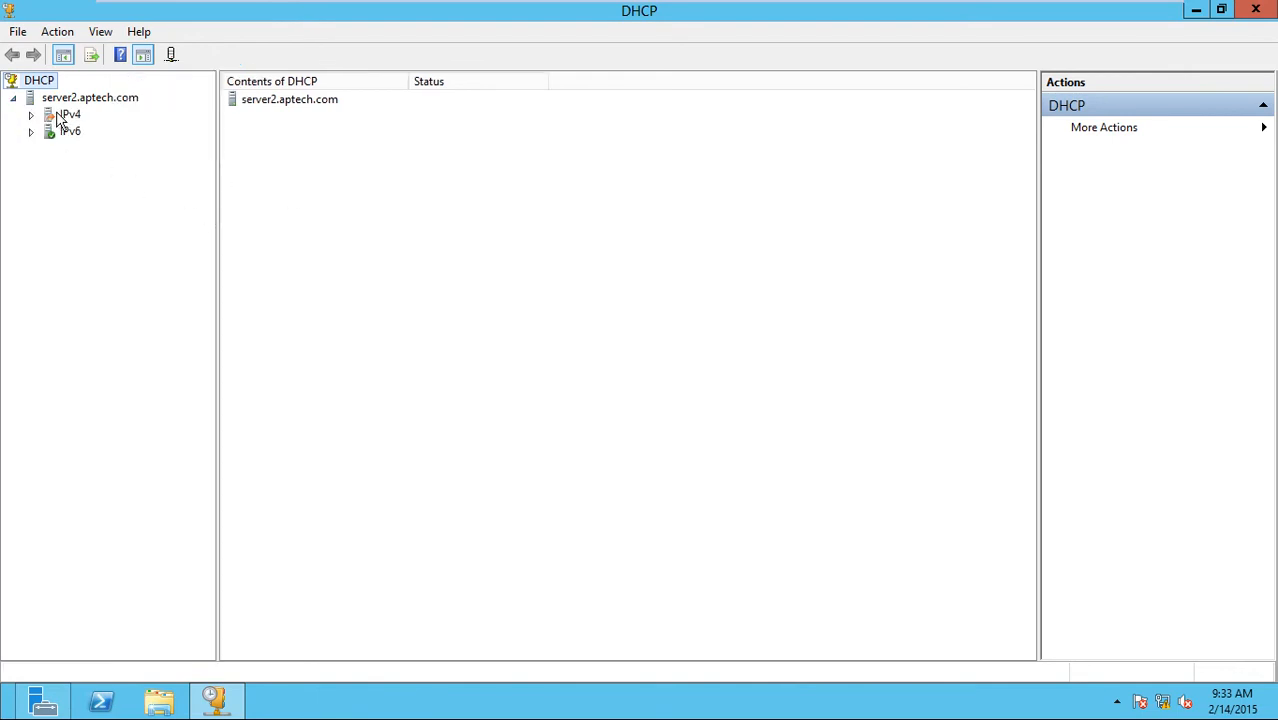
double_click(58, 113)
double_click(90, 131)
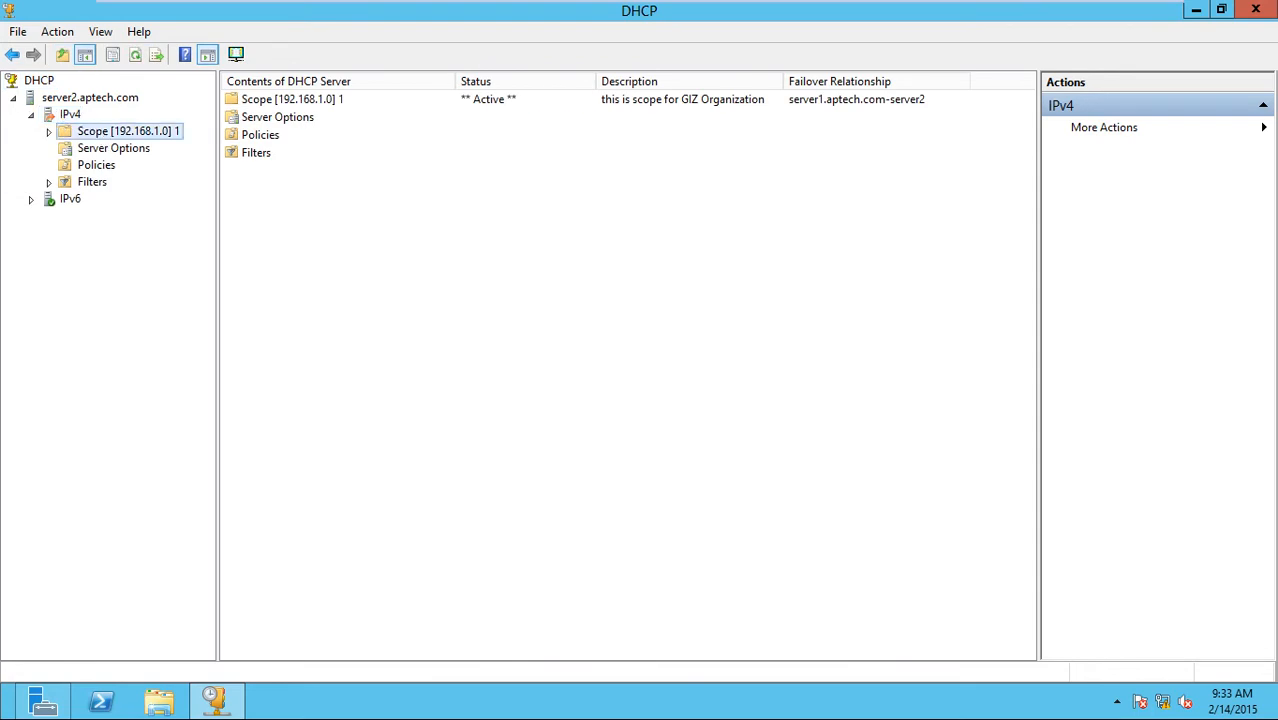
left_click(118, 150)
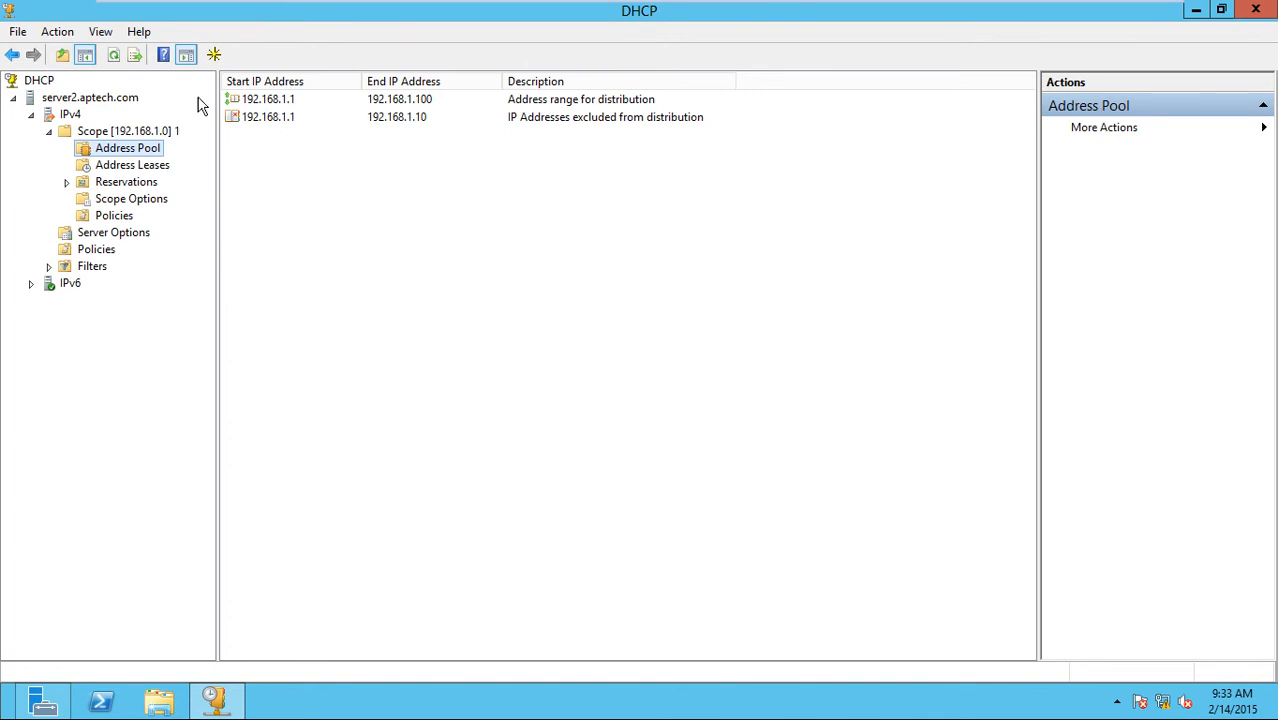
left_click(160, 170)
left_click(158, 182)
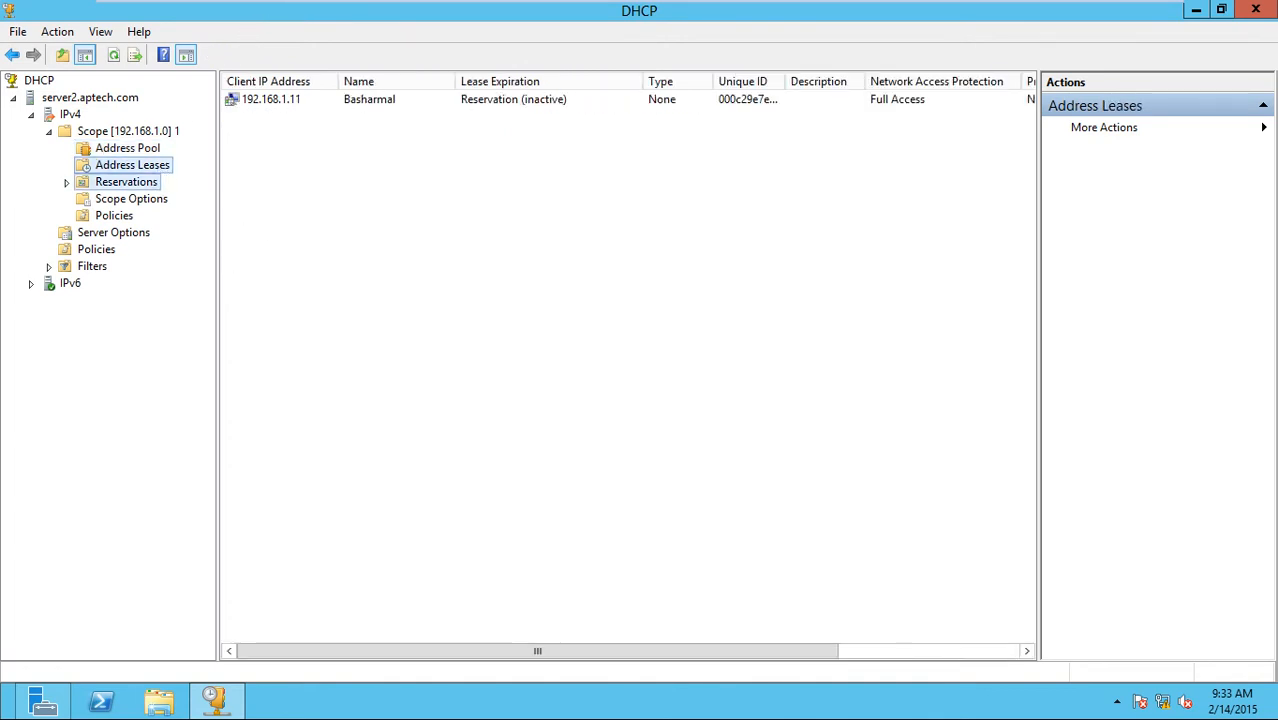
left_click(150, 216)
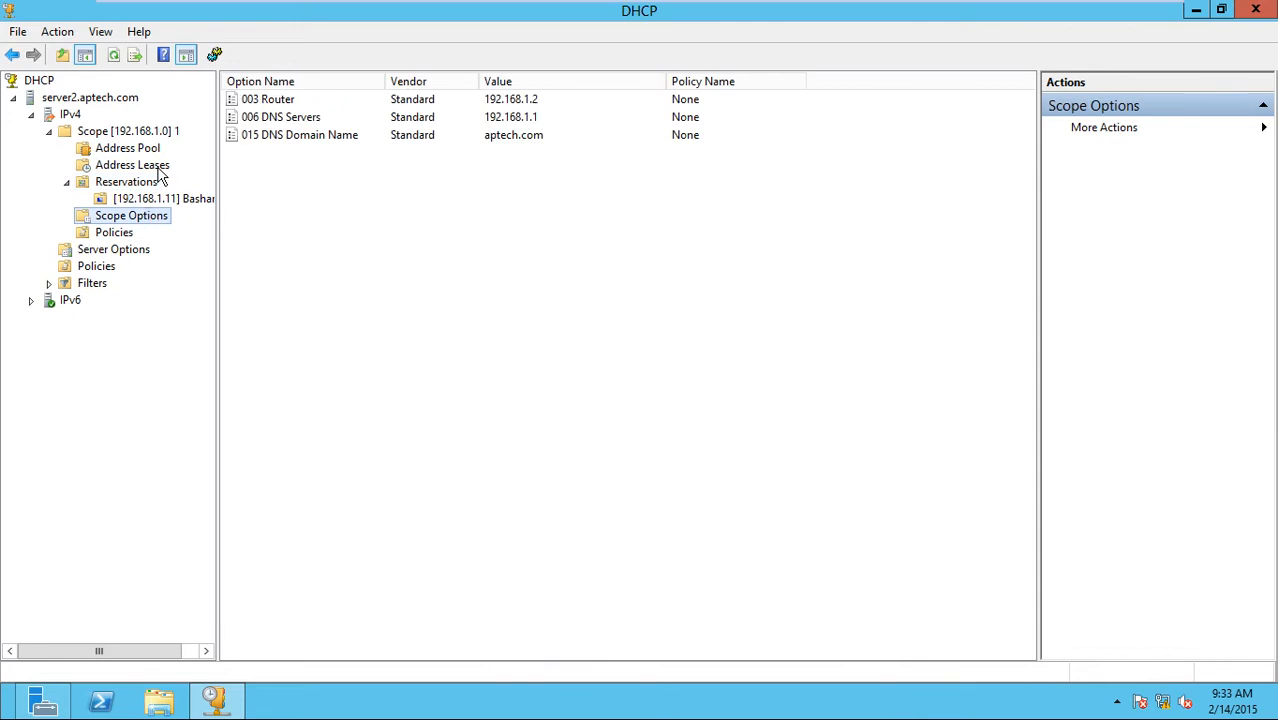
Inspect the 192.168.1.1–192.168.1.10 exclusion range, the 192.168.1.11 lease and its reservation details.
left_click(147, 134)
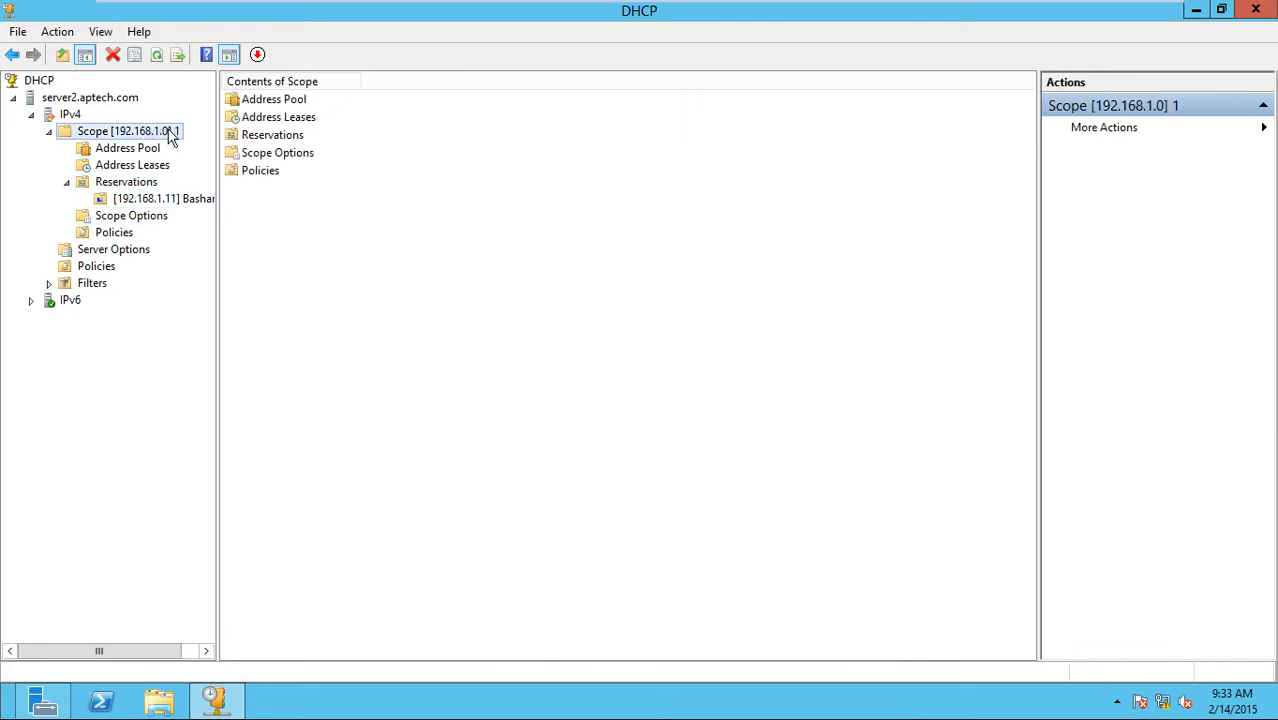
left_click(139, 151)
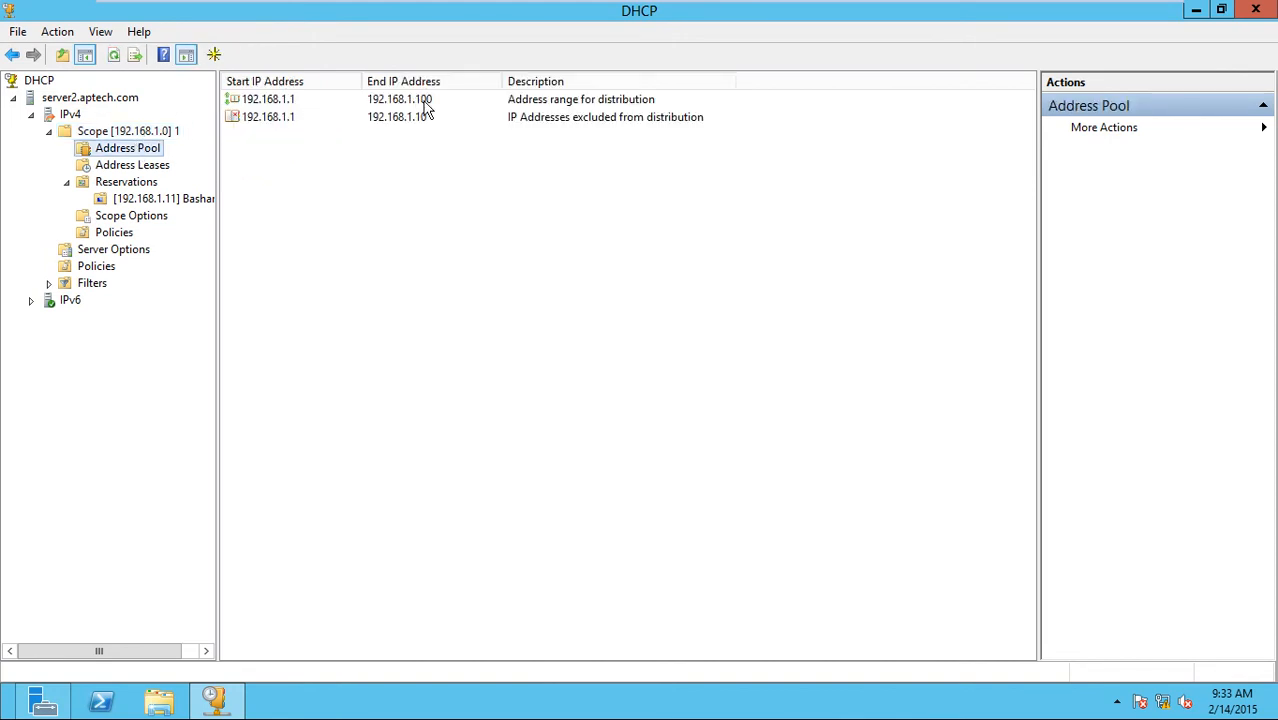
left_click(381, 120)
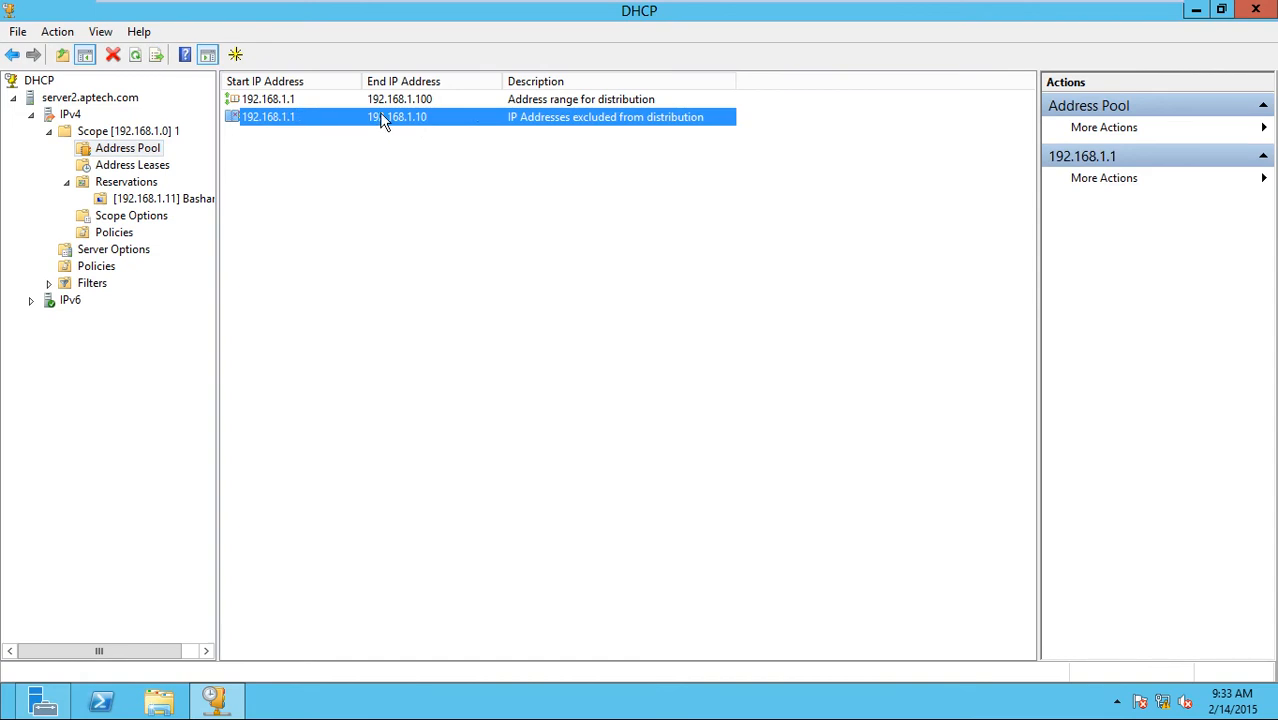
left_click(156, 171)
left_click(286, 104)
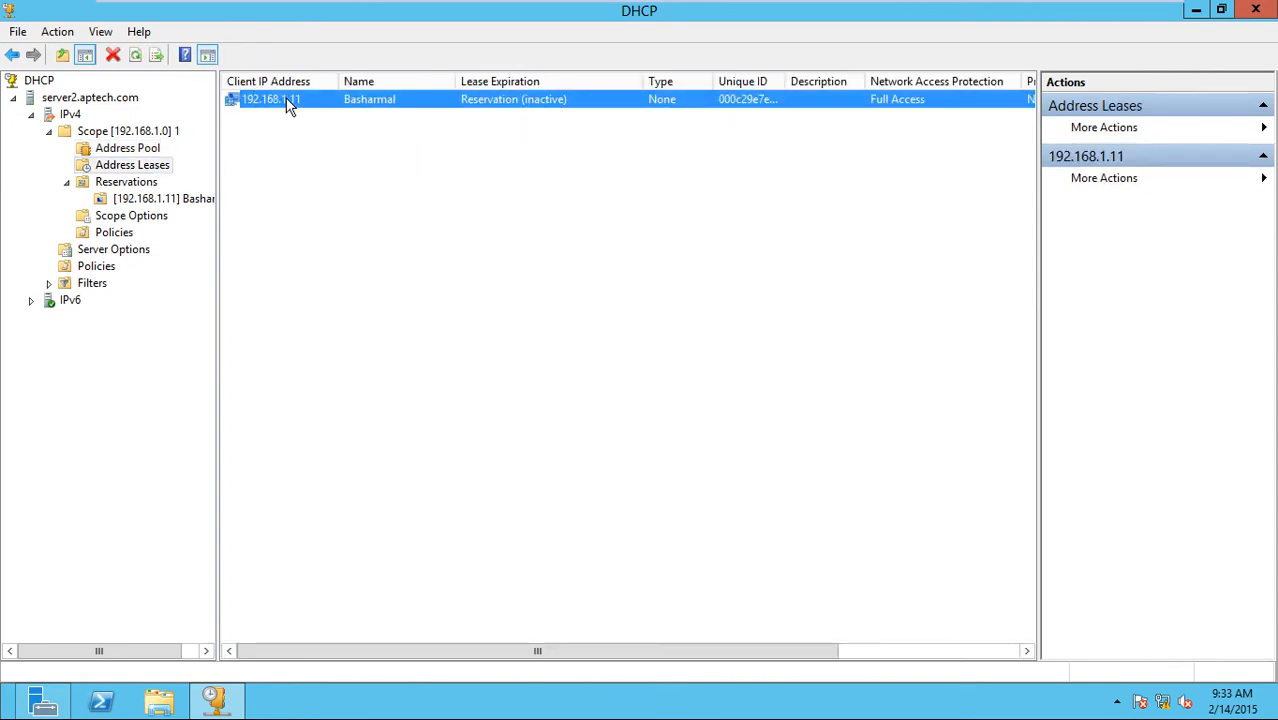
left_click(126, 181)
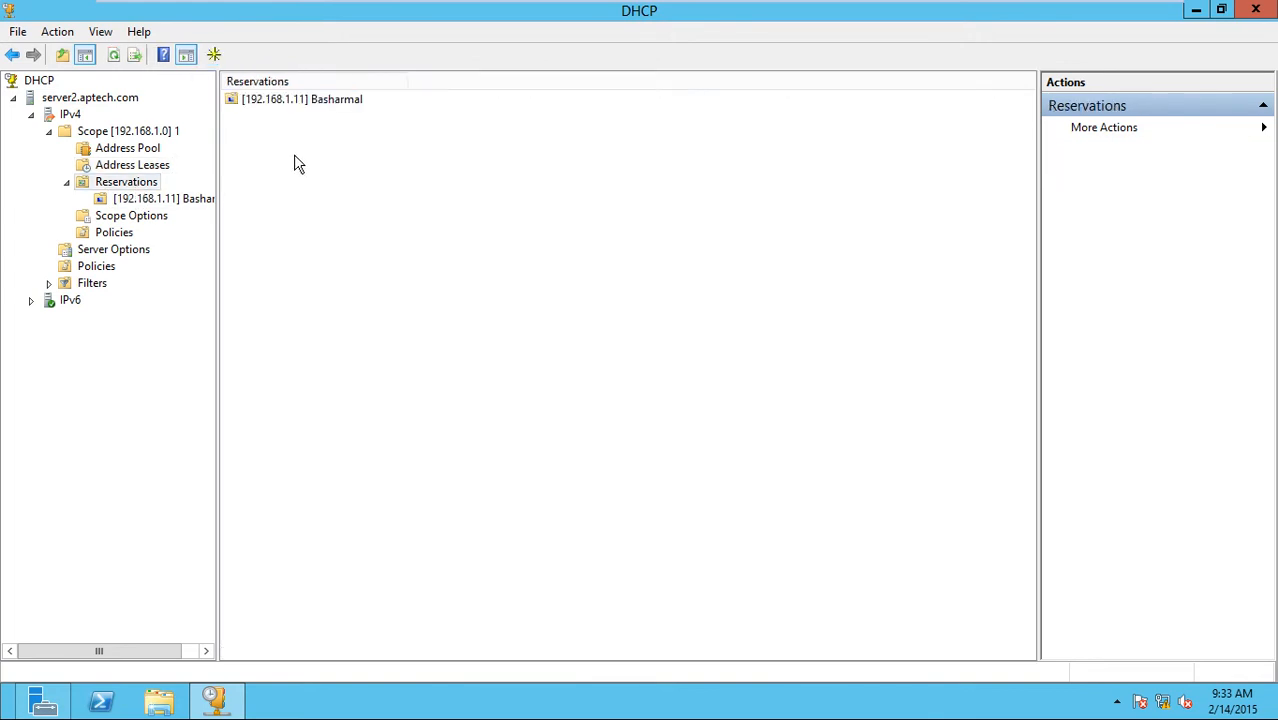
left_click(178, 202)
Check the IPv4 scope list with its failover relationship and revisit the scope's address pool.
left_click(110, 132)
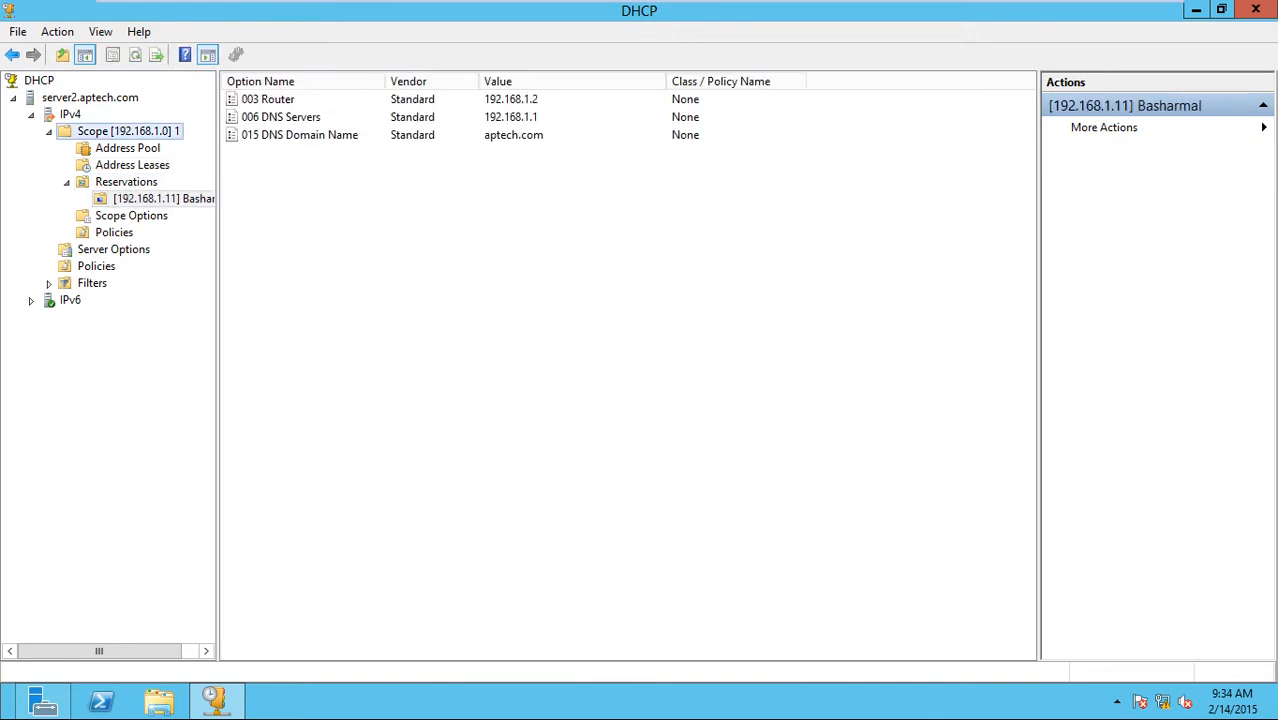
left_click(48, 117)
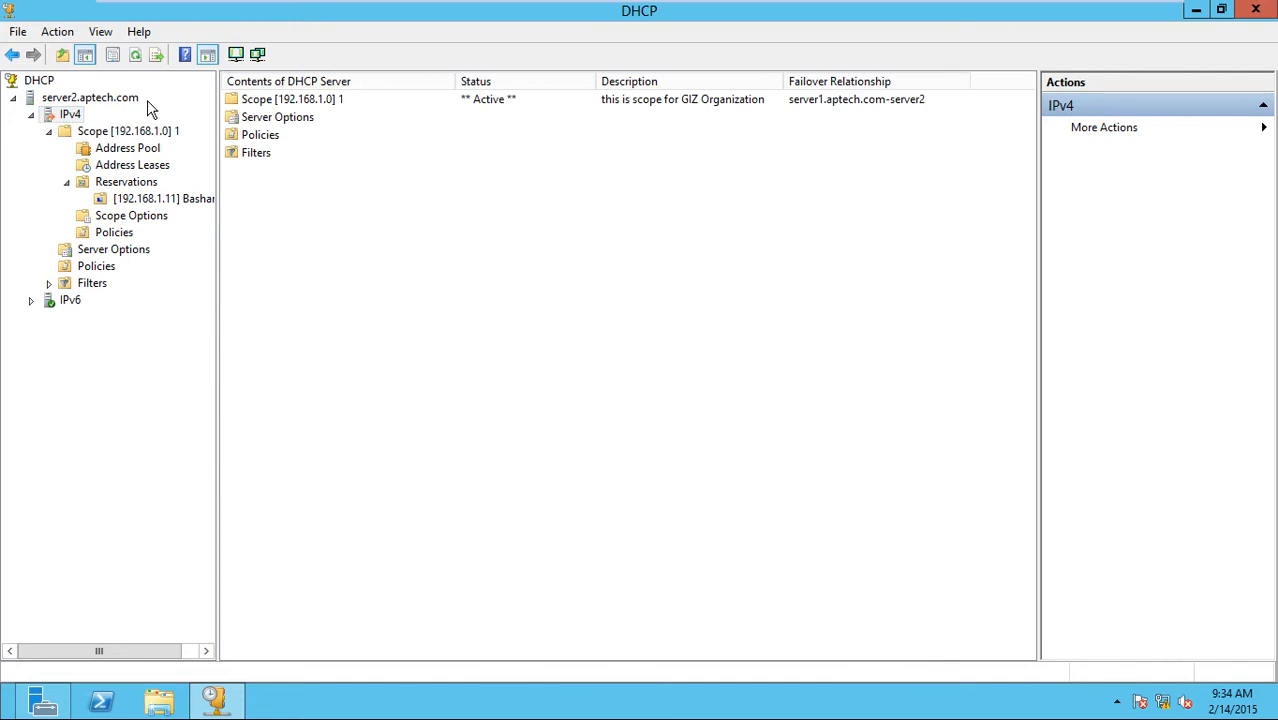
left_click(100, 99)
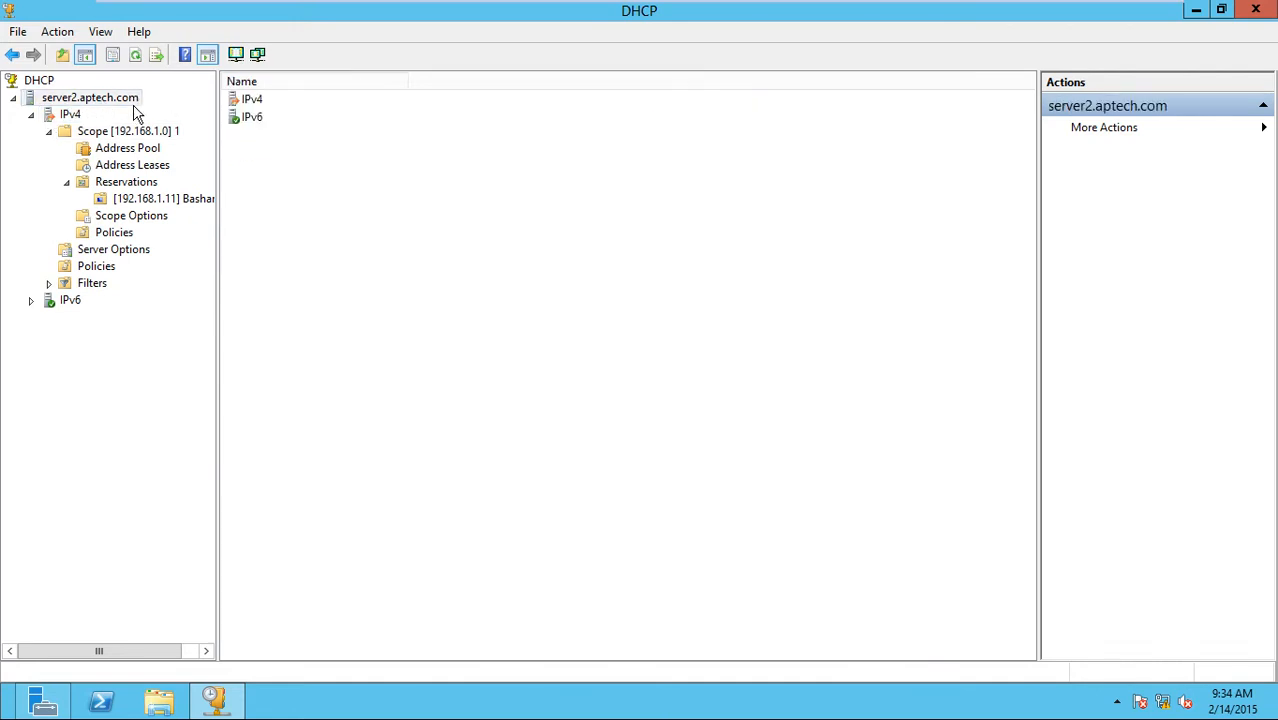
left_click(120, 136)
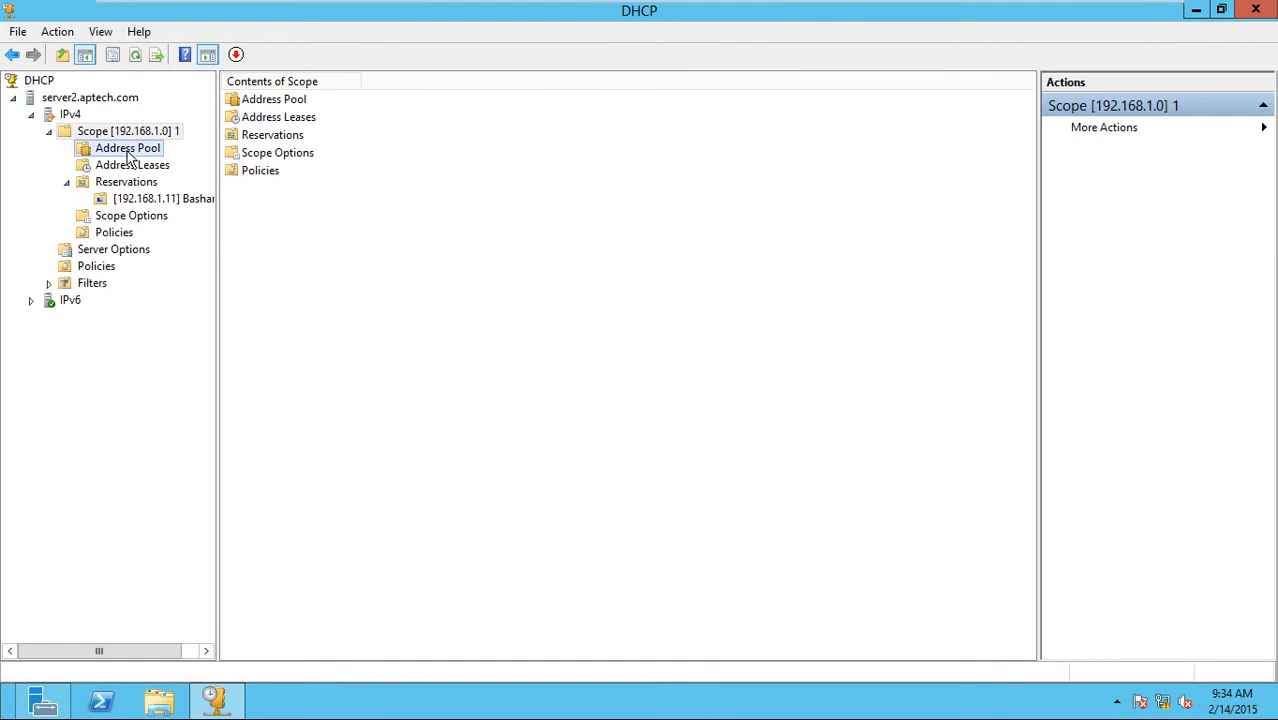
left_click(135, 150)
left_click(127, 133)
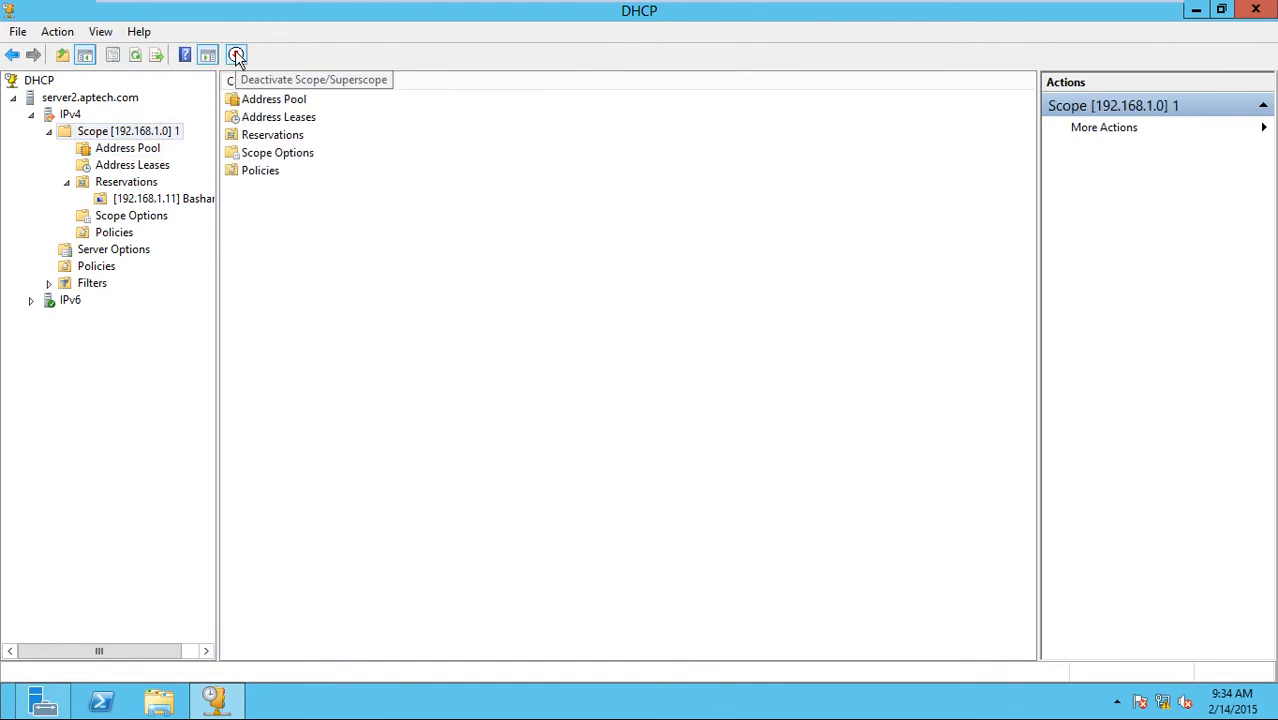
right_click(161, 136)
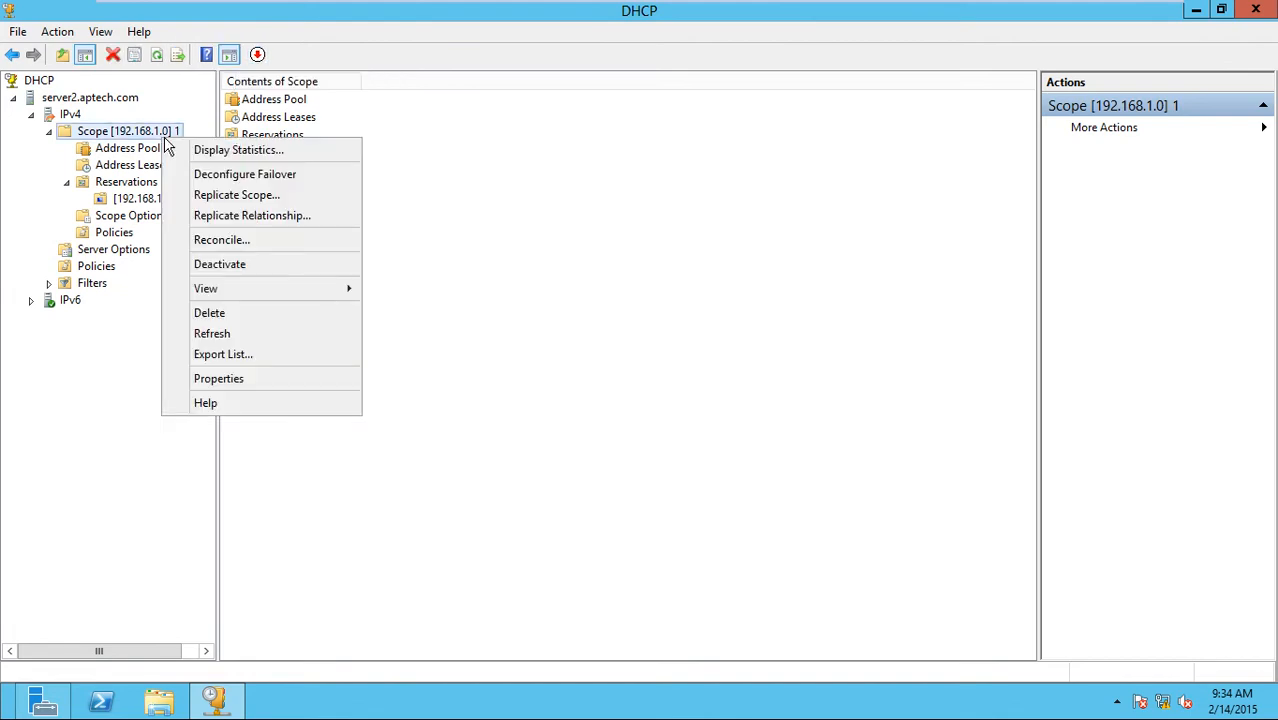
left_click(81, 118)
right_click(81, 119)
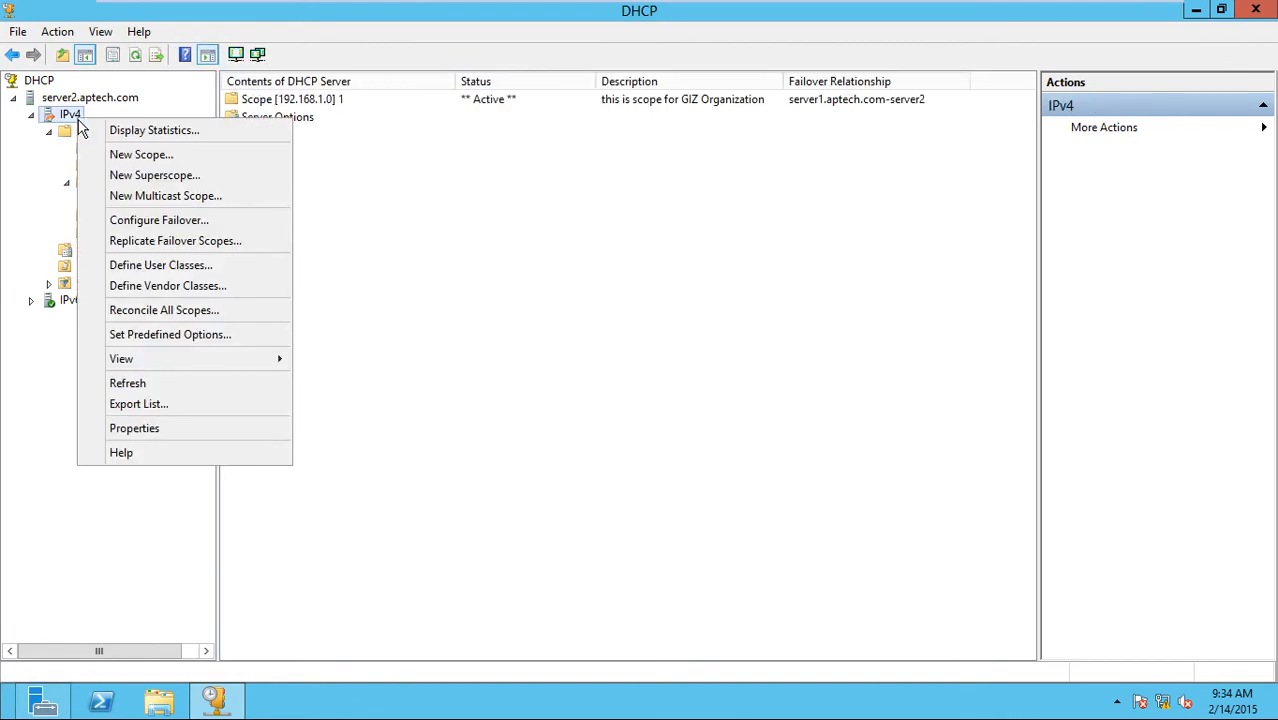
left_click(68, 100)
right_click(68, 101)
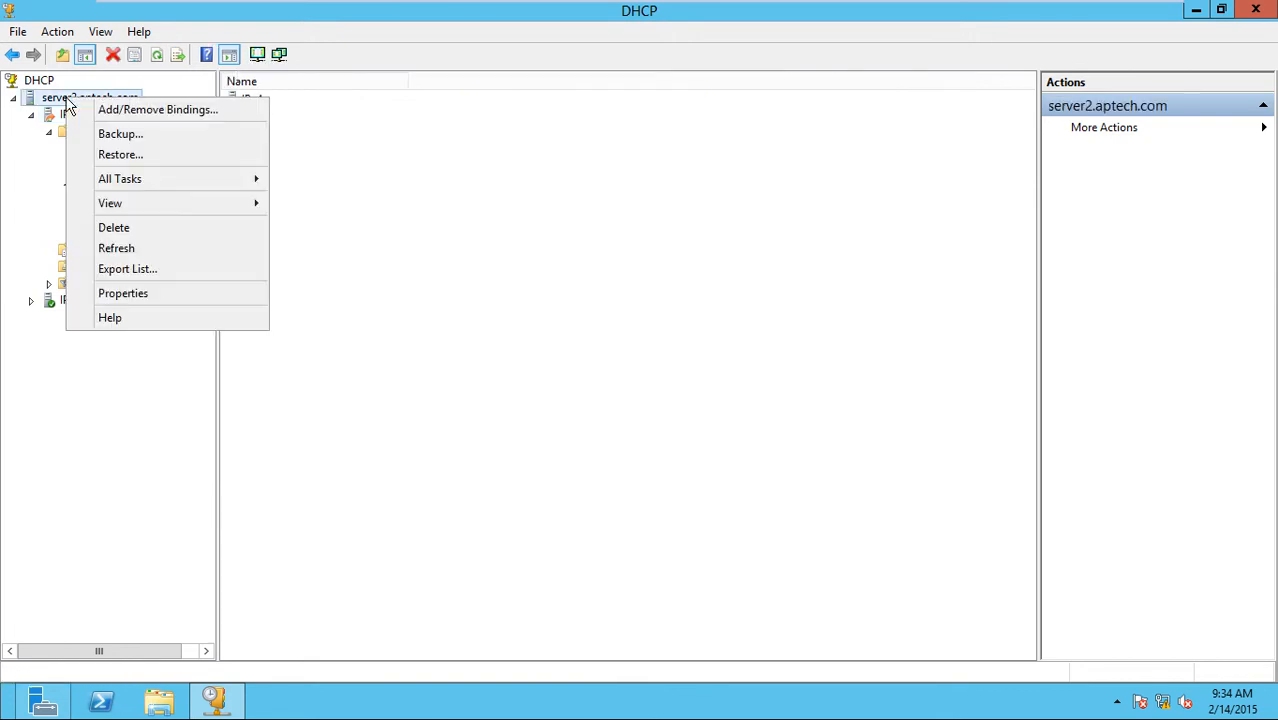
left_click(377, 172)
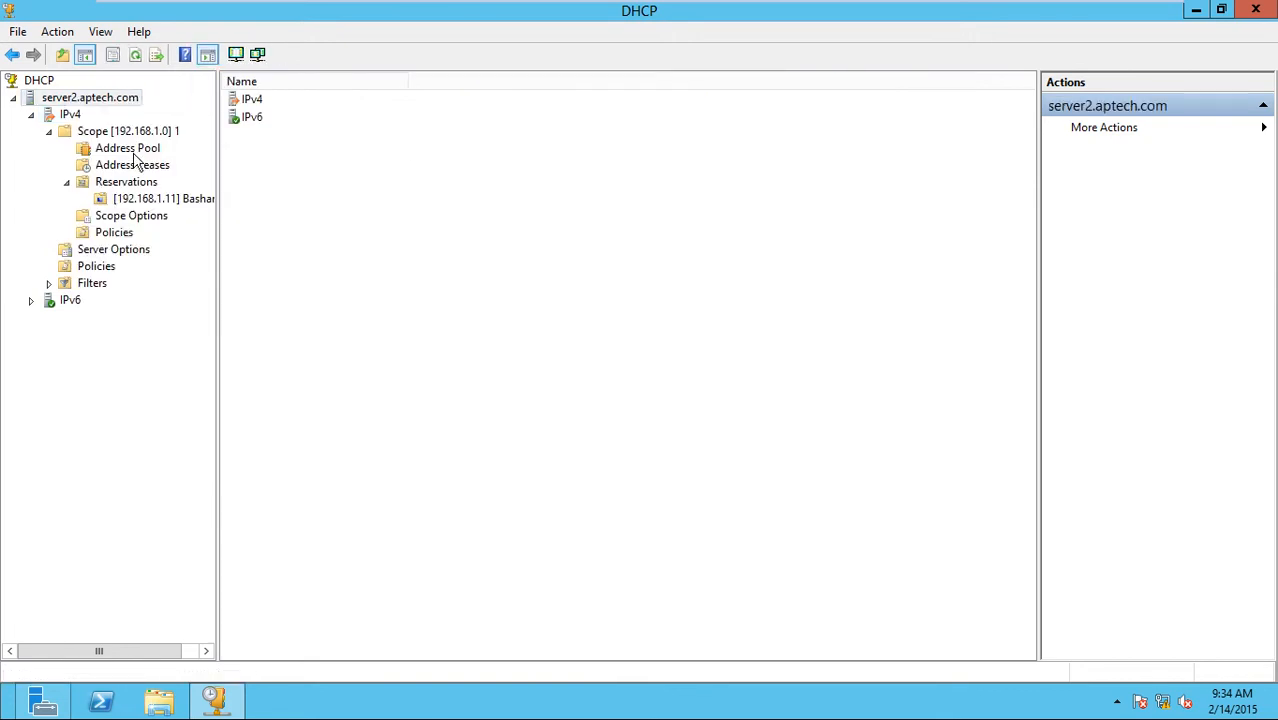
left_click(133, 150)
right_click(134, 151)
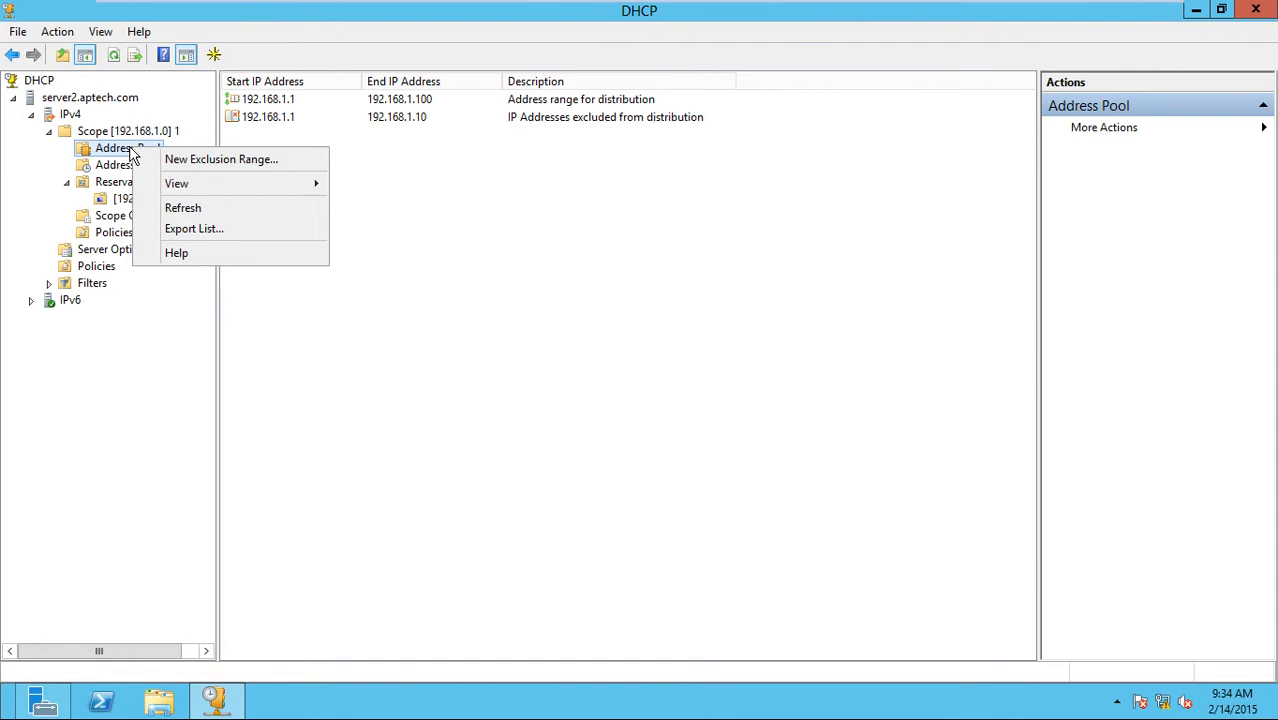
left_click(125, 155)
left_click(123, 134)
right_click(123, 134)
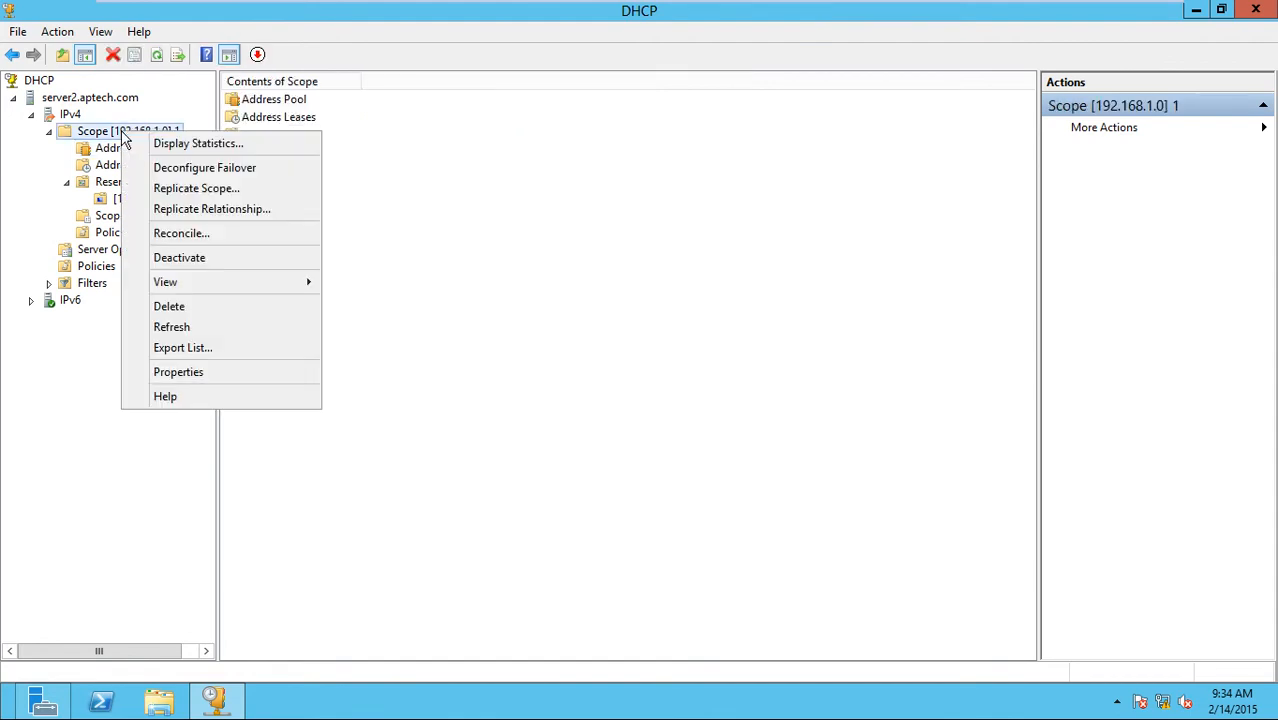
left_click(103, 136)
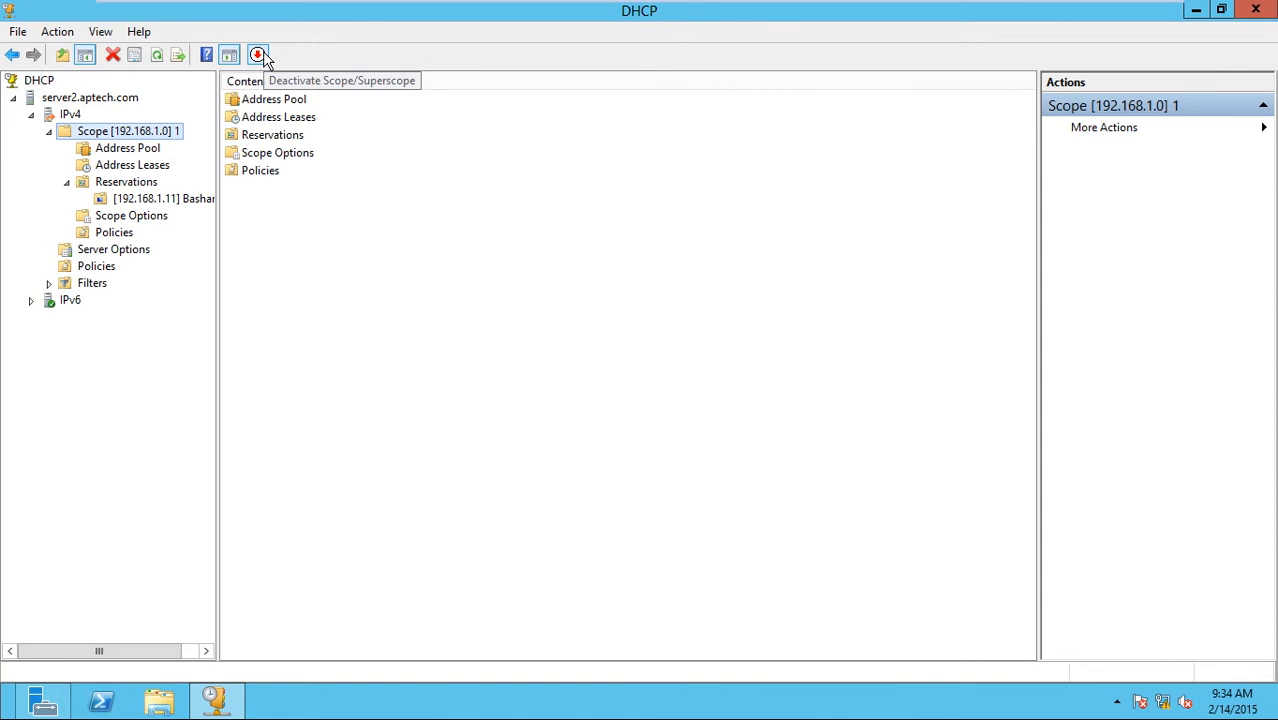
left_click(157, 150)
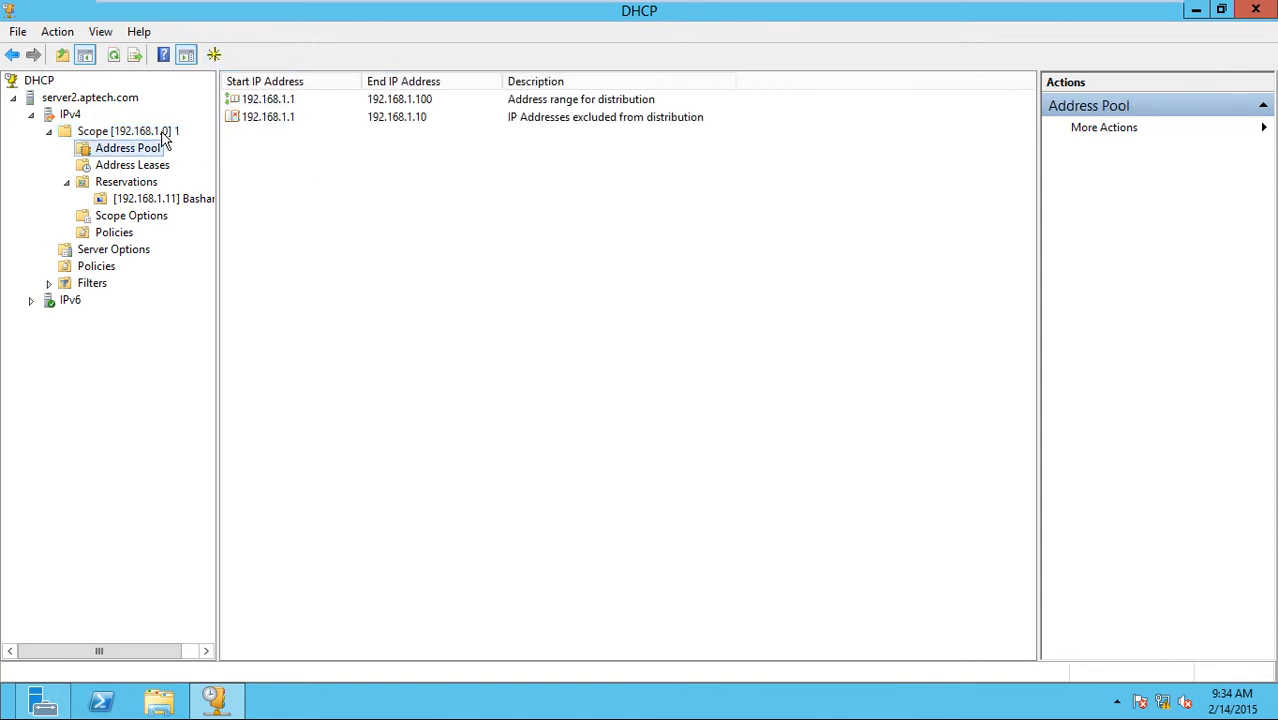
left_click(164, 131)
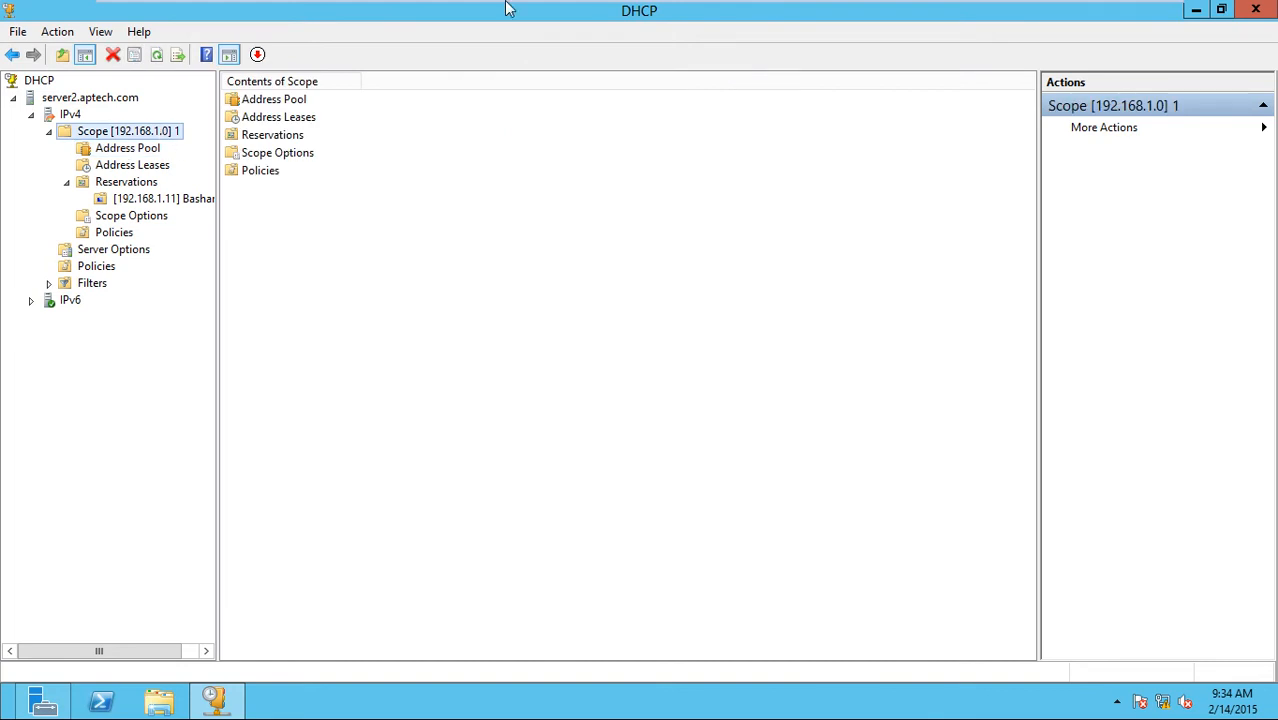
key("ctrl+alt+Return")
left_click(198, 100)
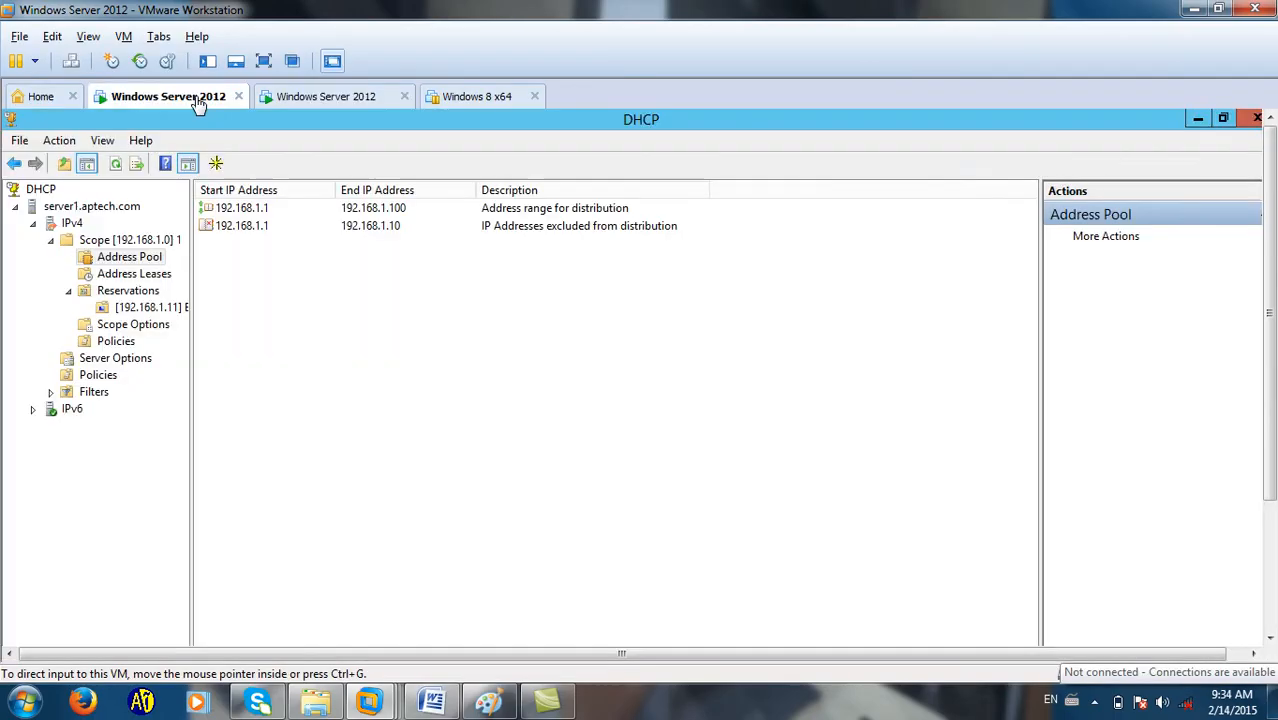
left_click(268, 66)
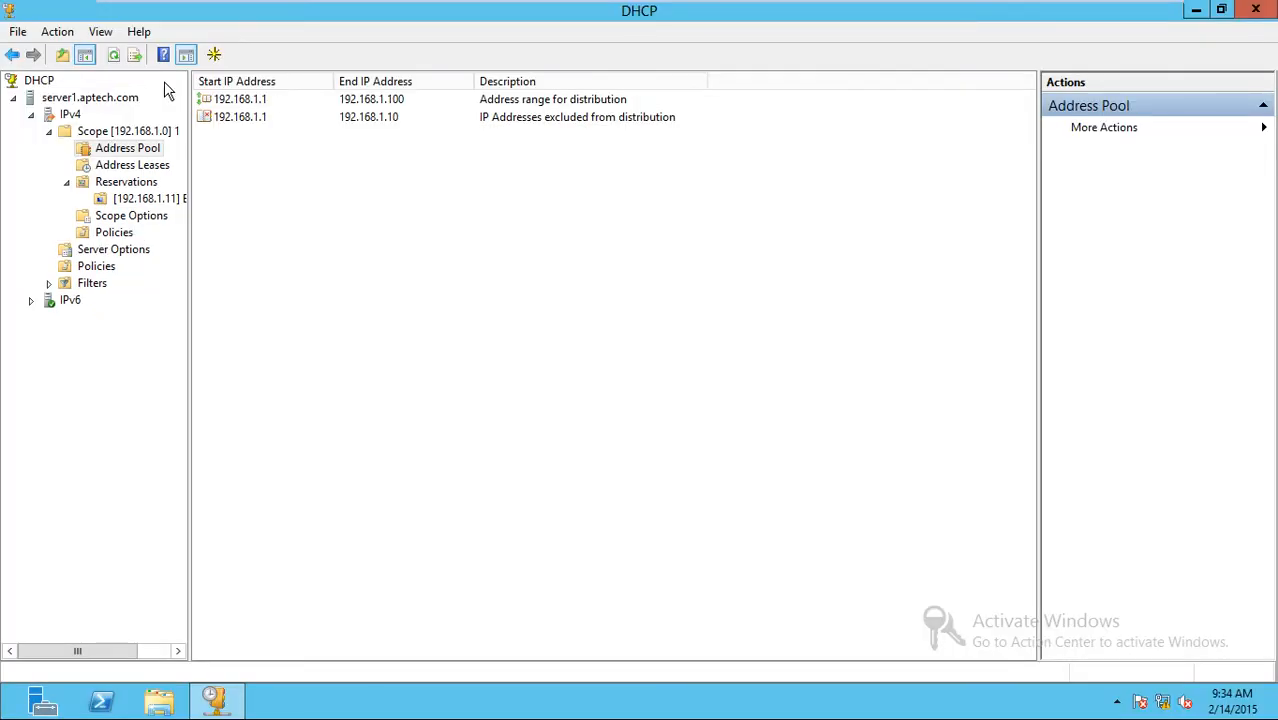
left_click(60, 116)
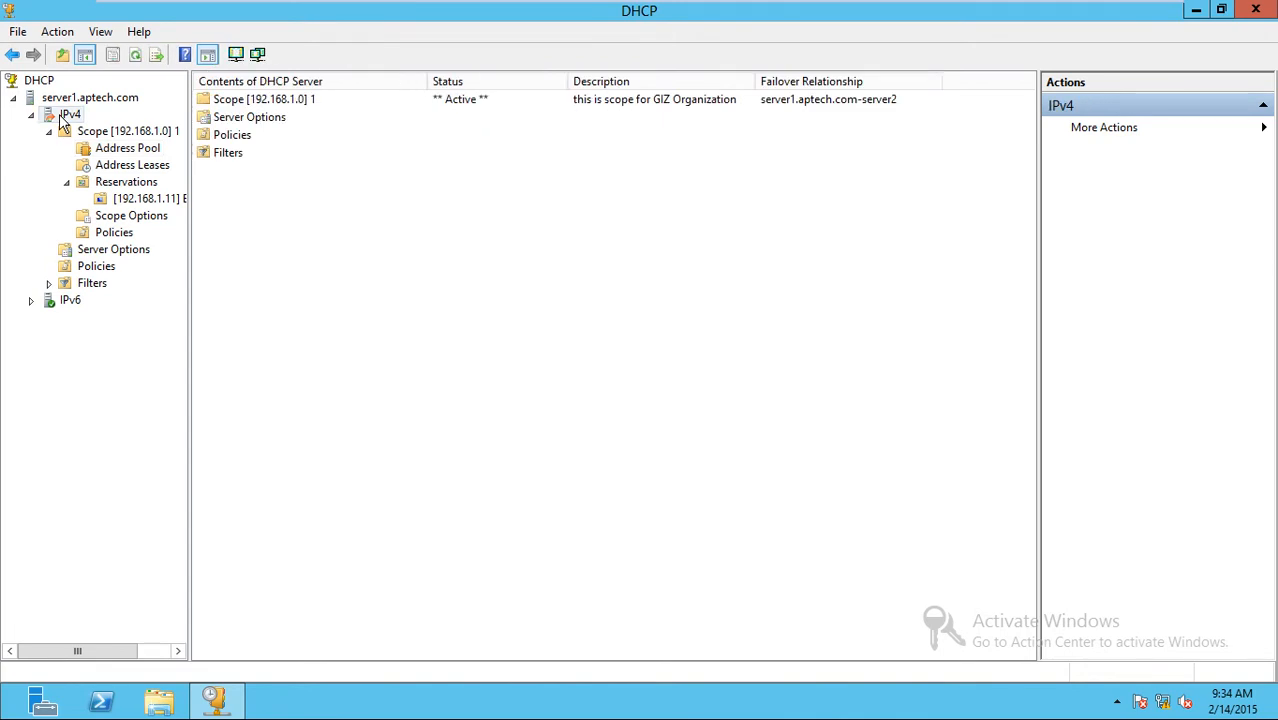
right_click(60, 116)
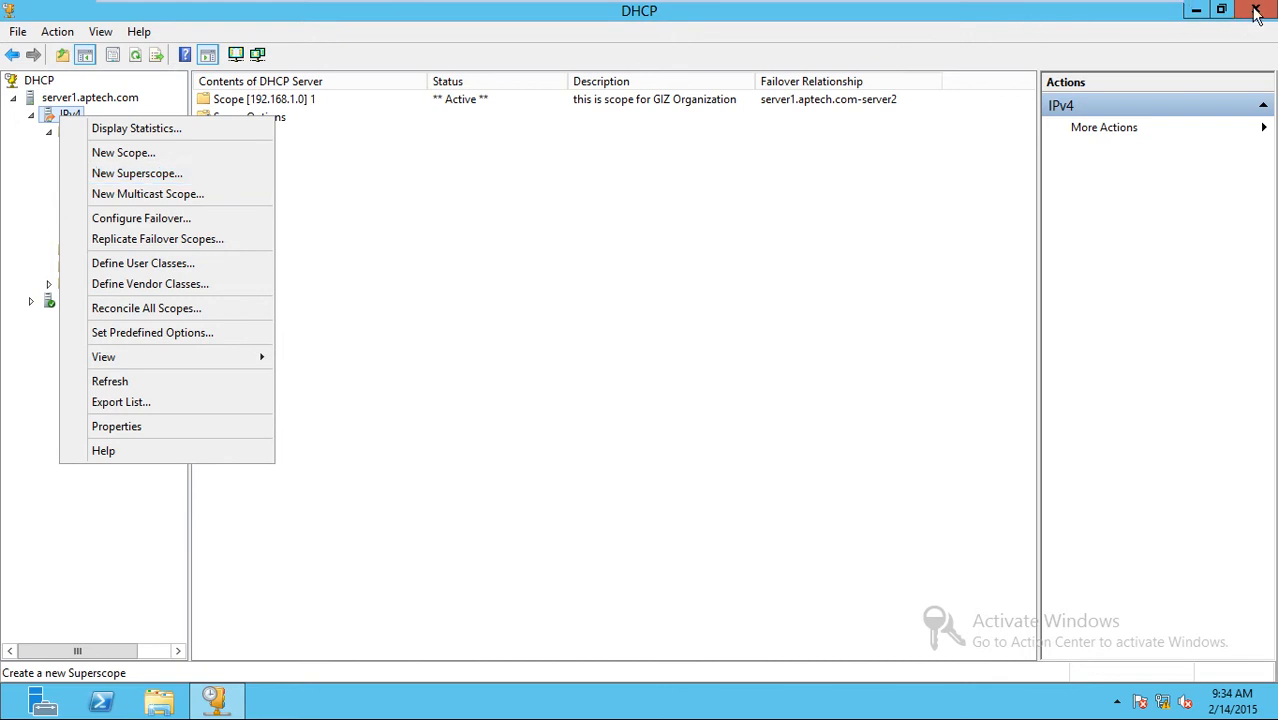
key("ctrl+alt+Return")
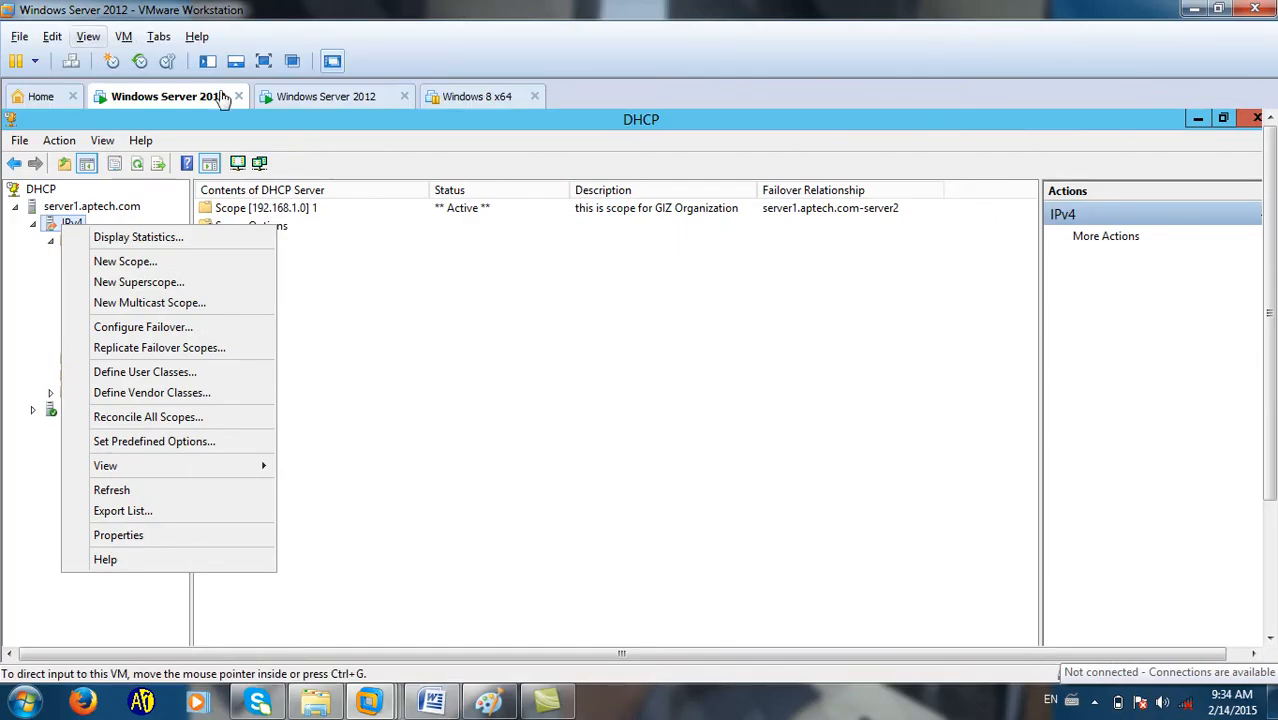
left_click(285, 96)
left_click(264, 61)
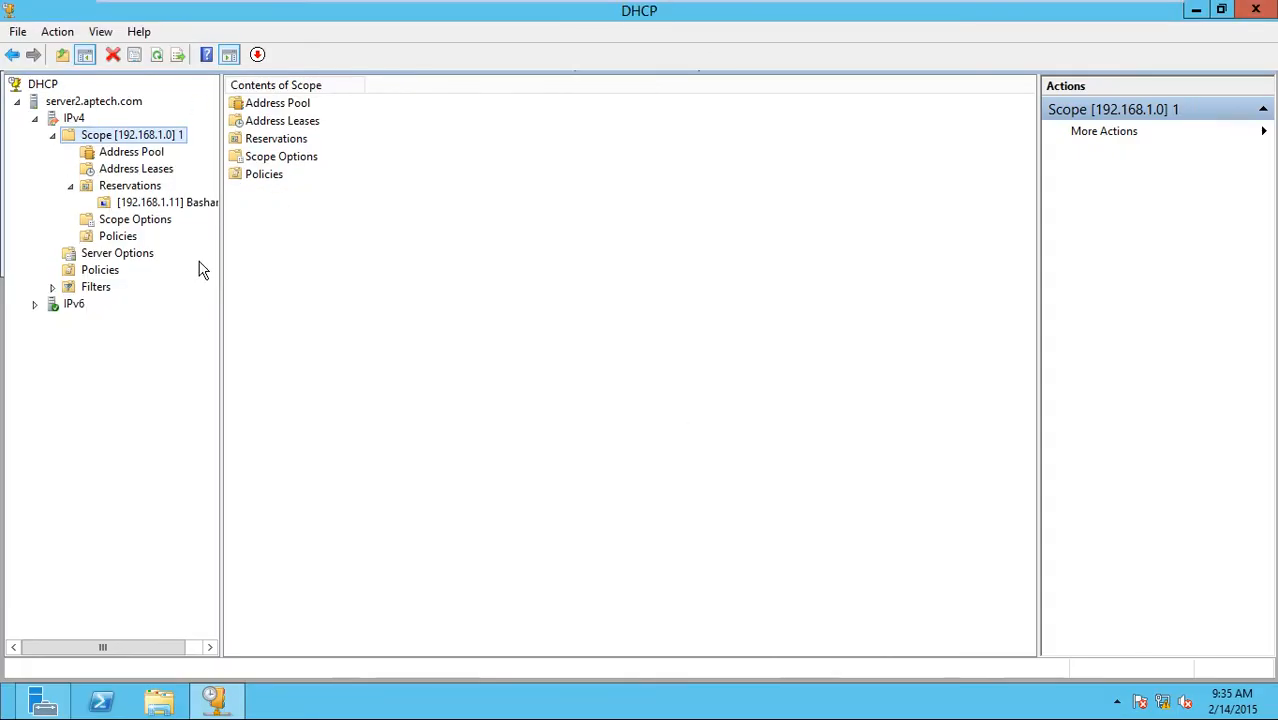
right_click(110, 140)
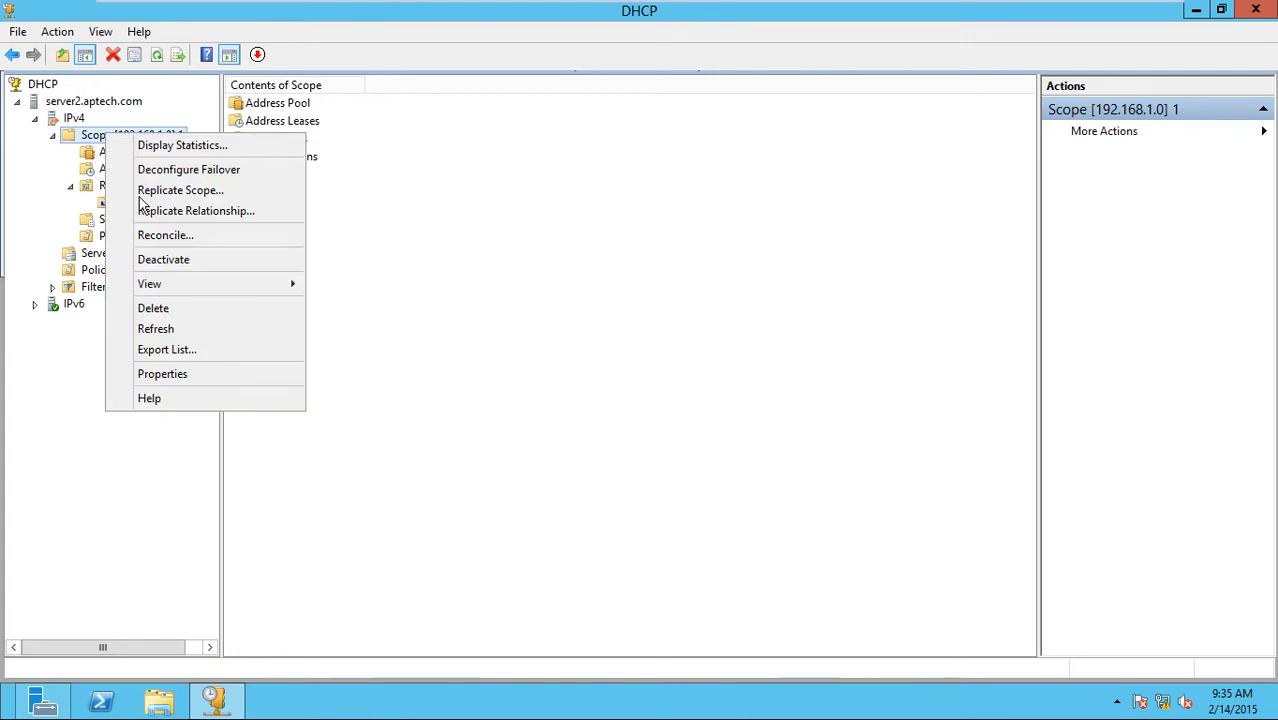
left_click(150, 310)
left_click(714, 431)
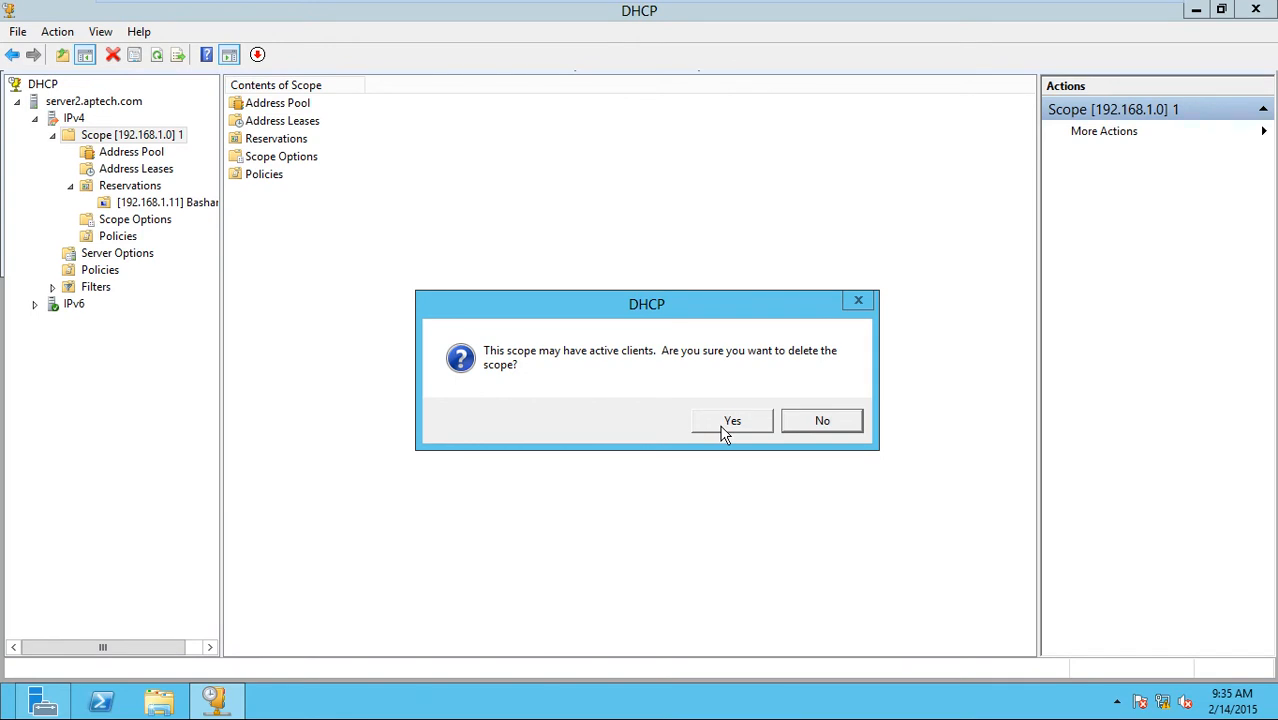
left_click(727, 424)
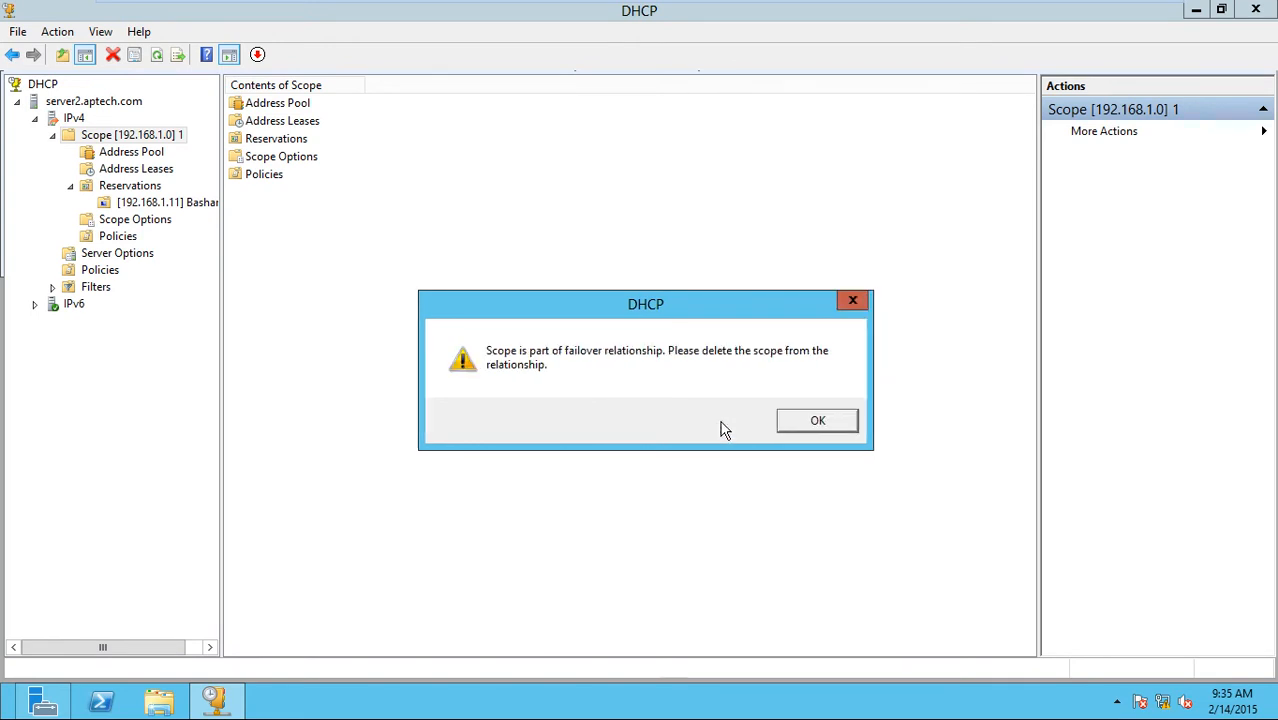
left_click(811, 420)
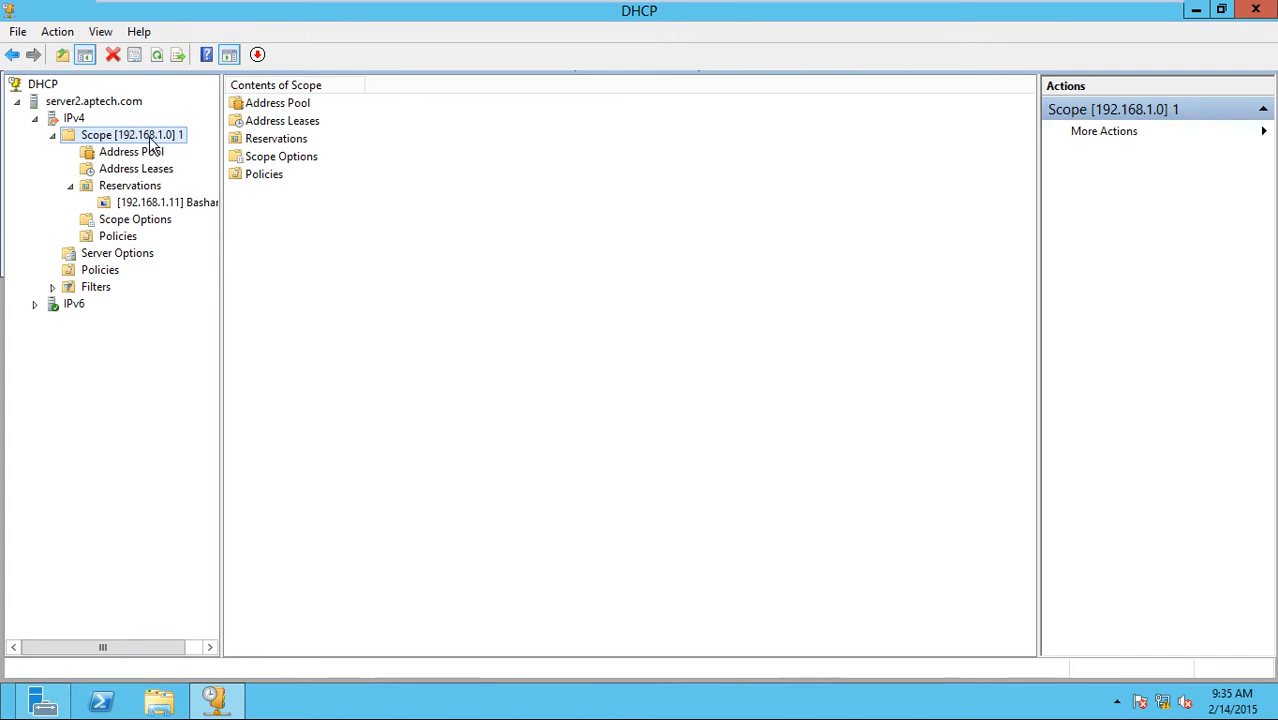
left_click(510, 8)
left_click(264, 70)
right_click(135, 135)
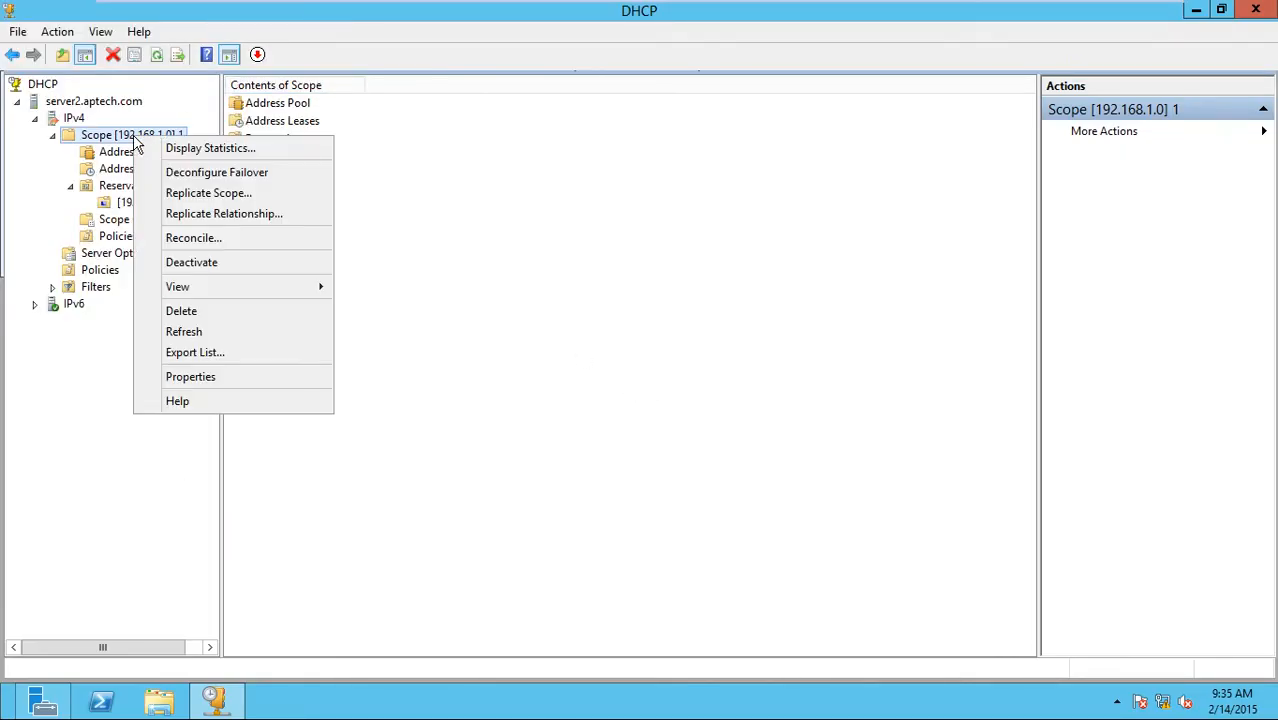
left_click(194, 316)
left_click(719, 421)
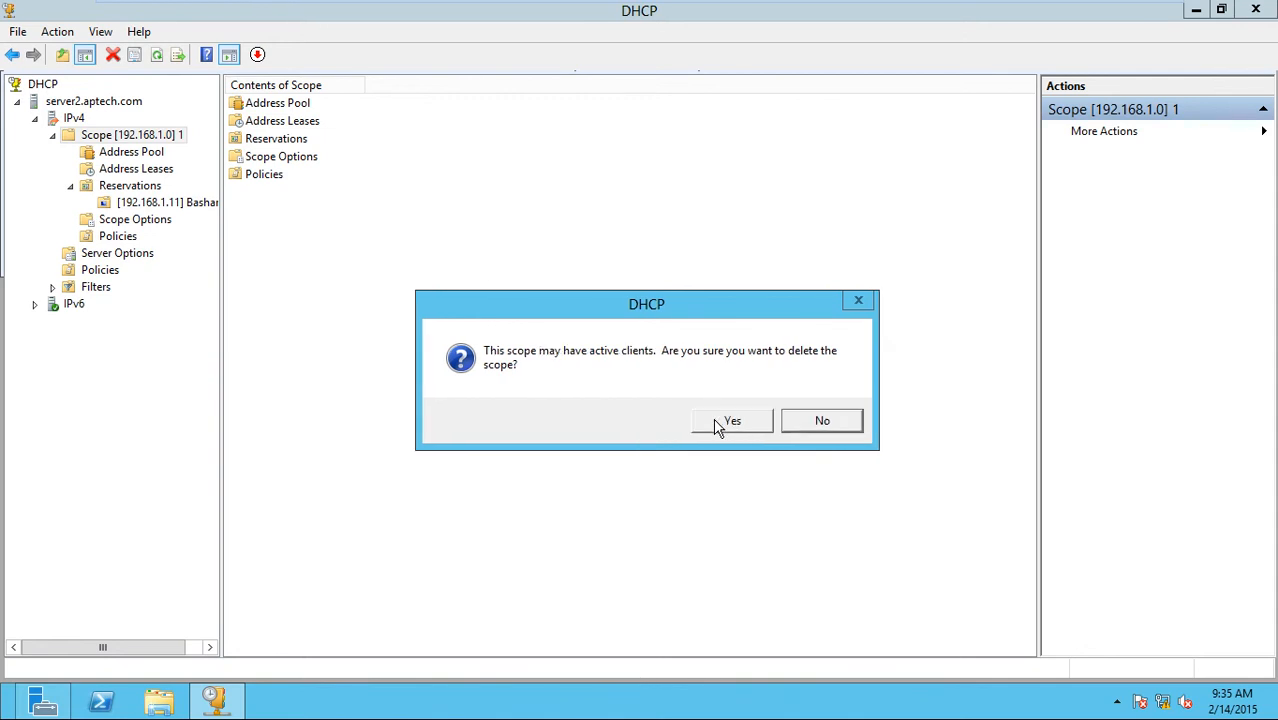
left_click(716, 423)
left_click(819, 421)
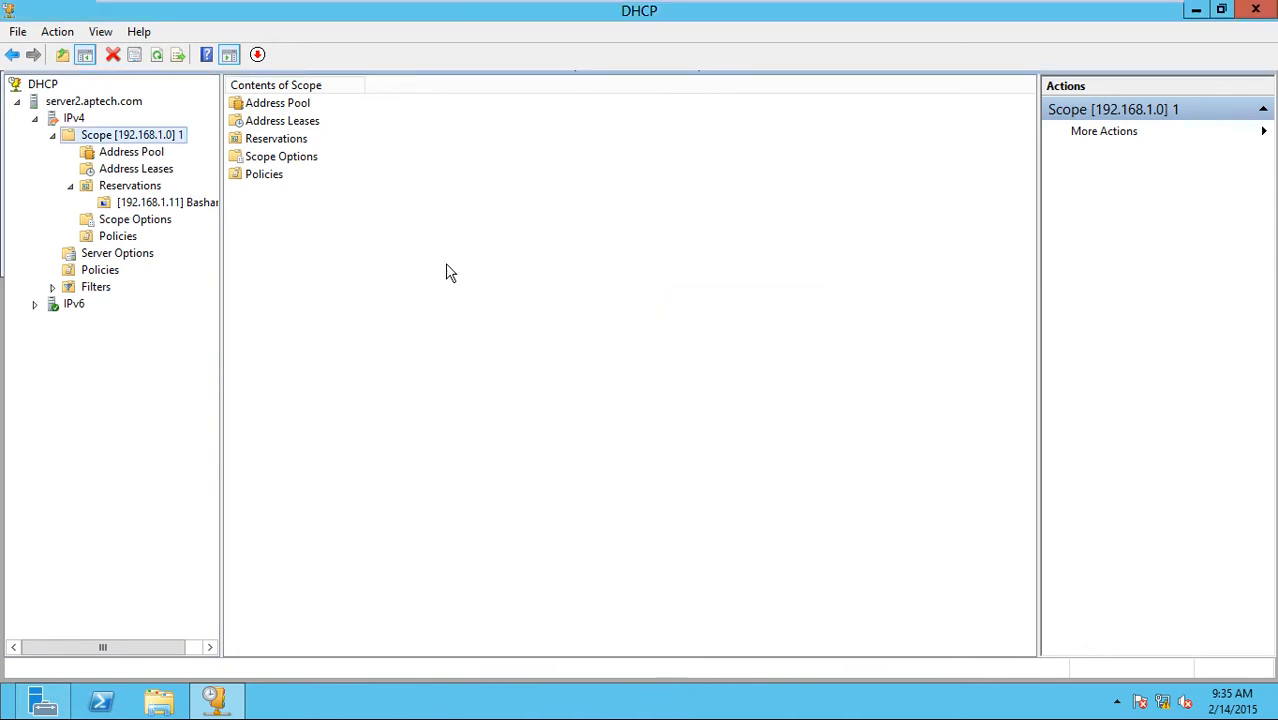
key("ctrl+alt+Return")
left_click(183, 105)
left_click(263, 60)
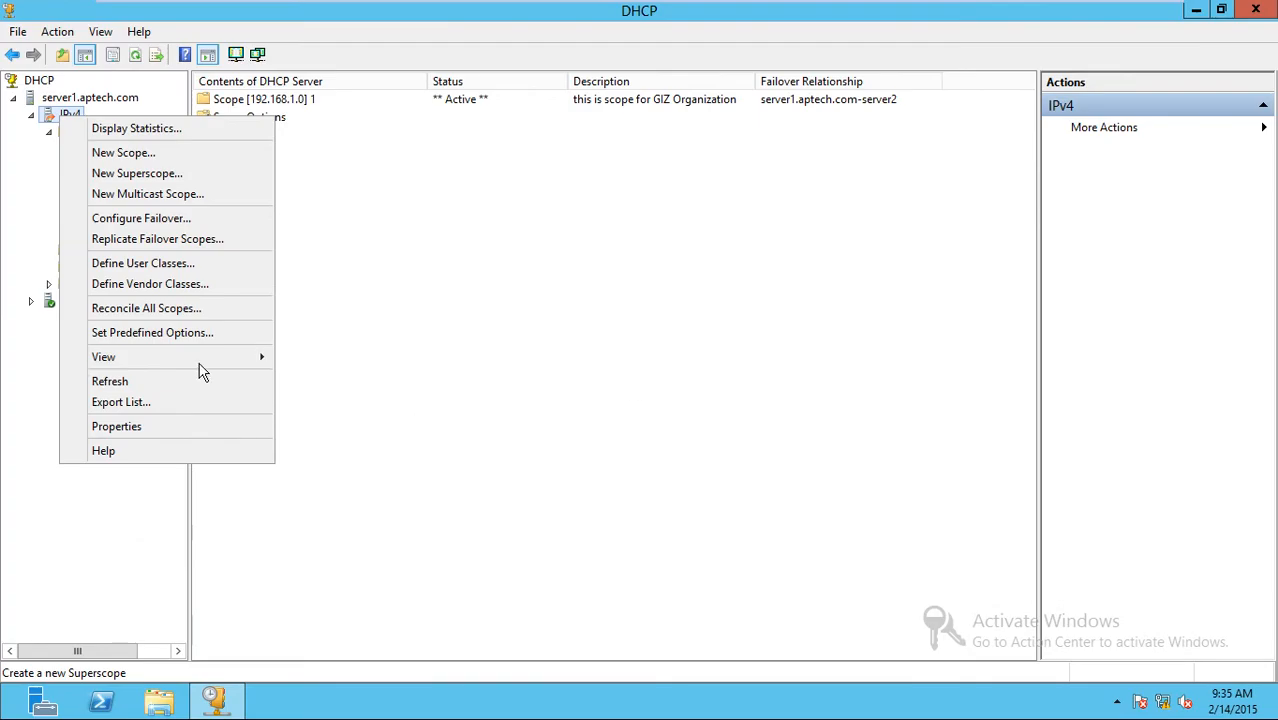
left_click(55, 111)
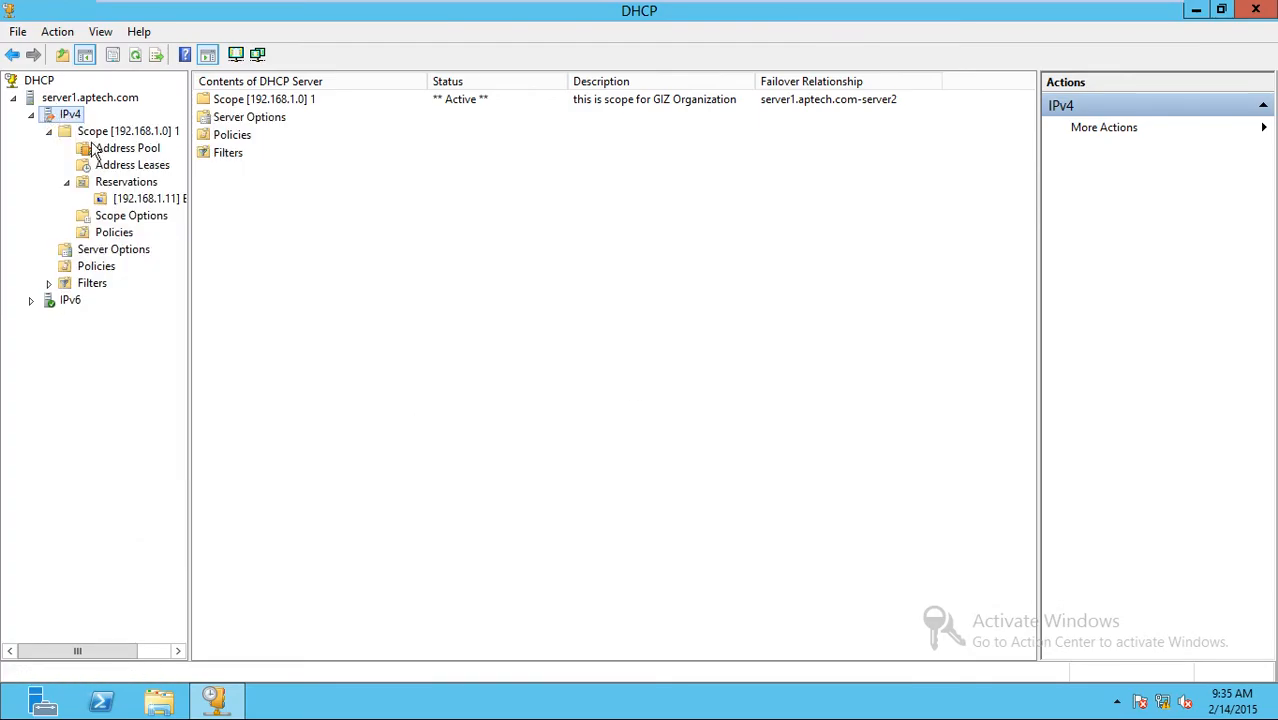
right_click(97, 135)
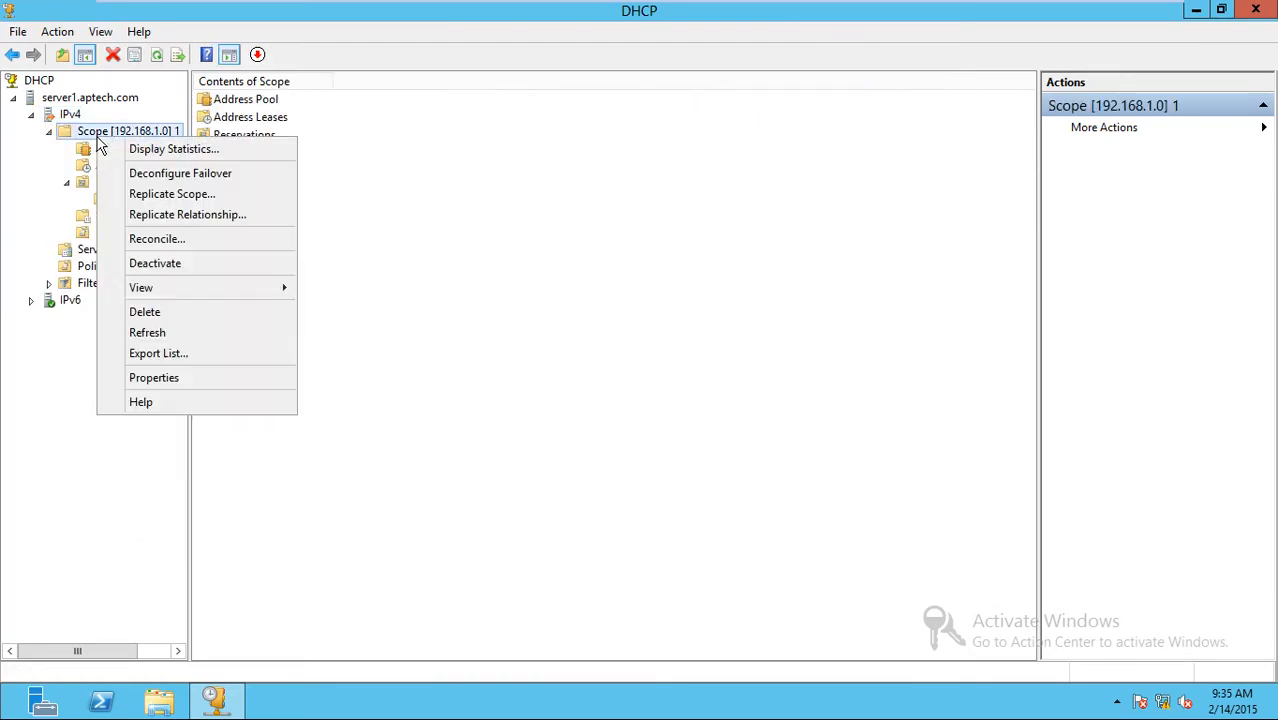
left_click(142, 314)
left_click(726, 422)
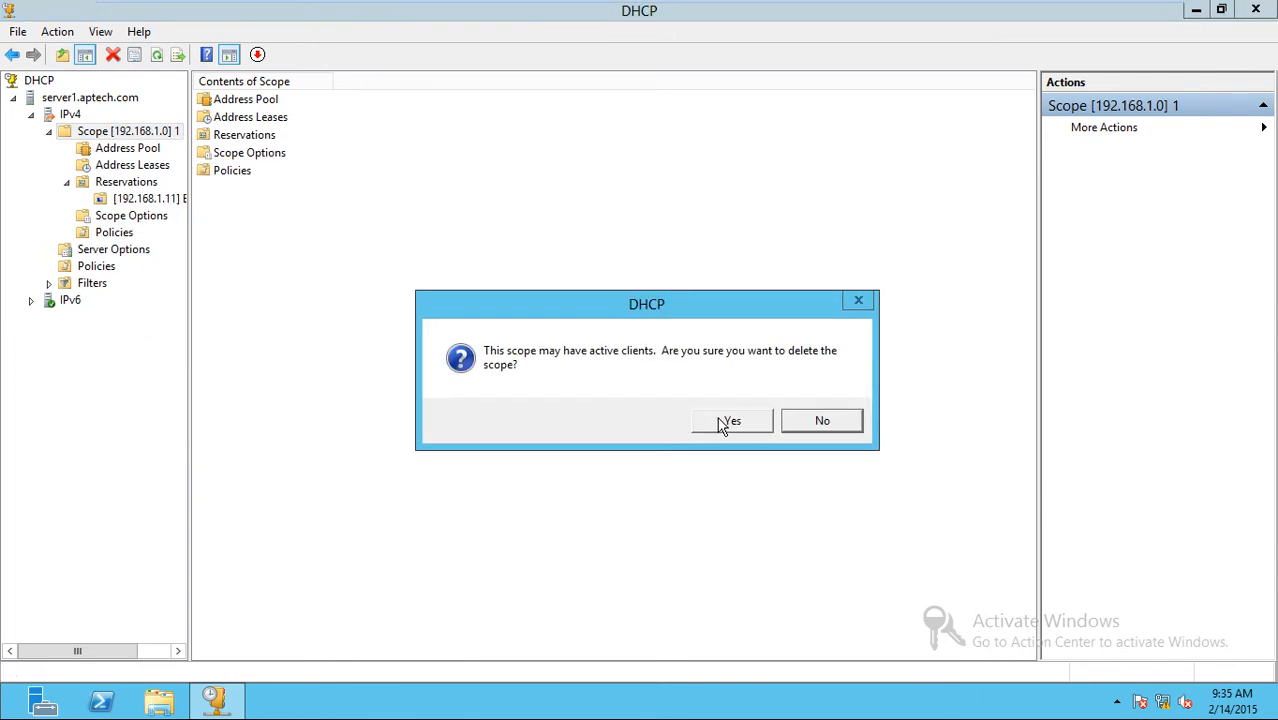
left_click(723, 422)
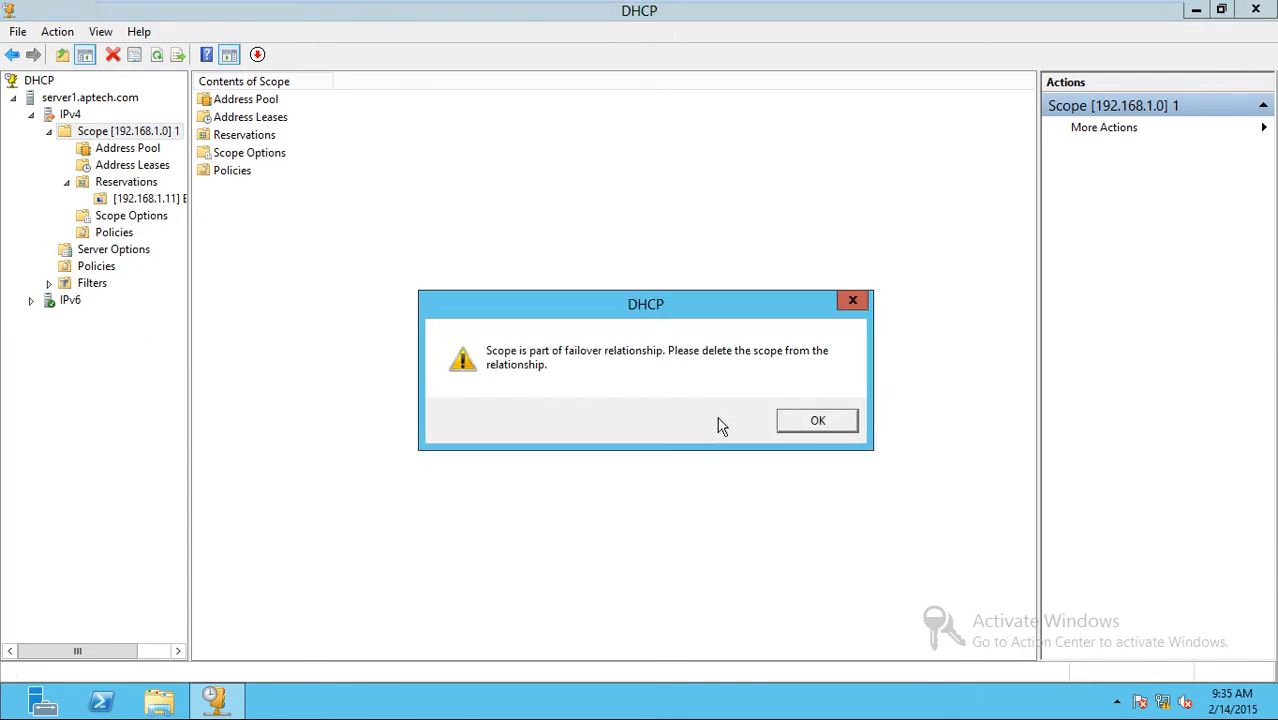
left_click(812, 424)
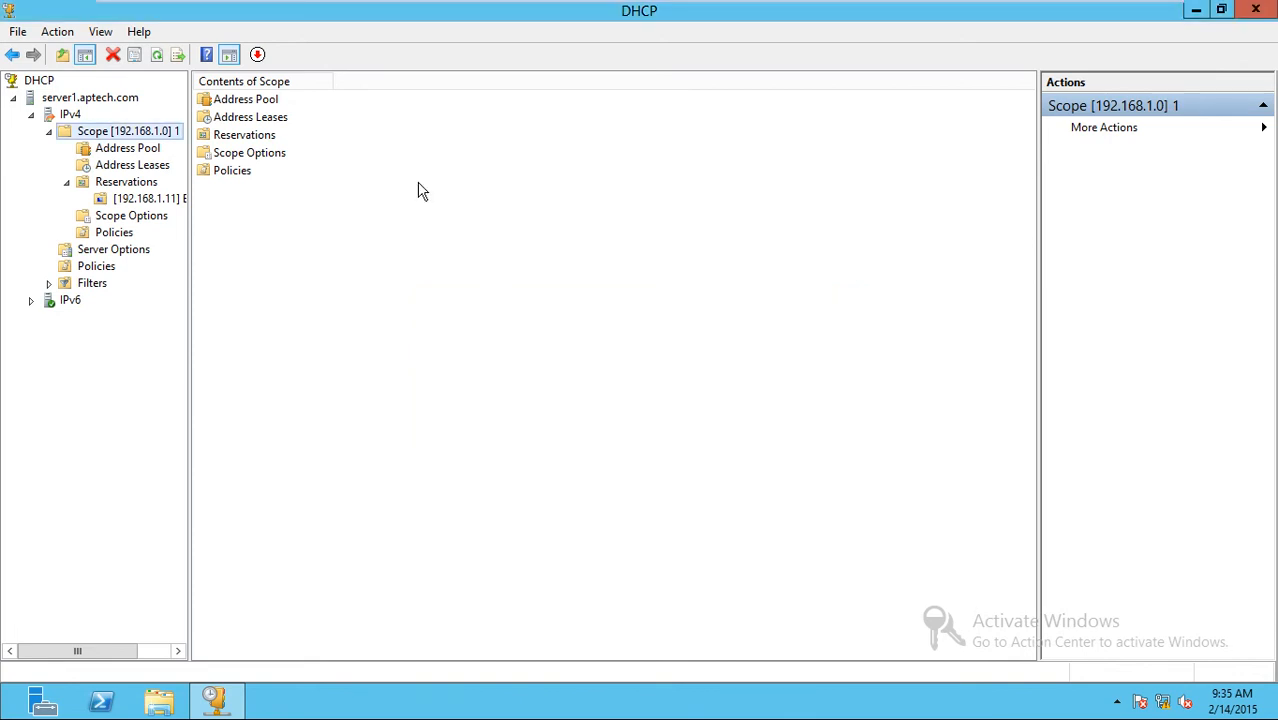
left_click(69, 116)
right_click(69, 118)
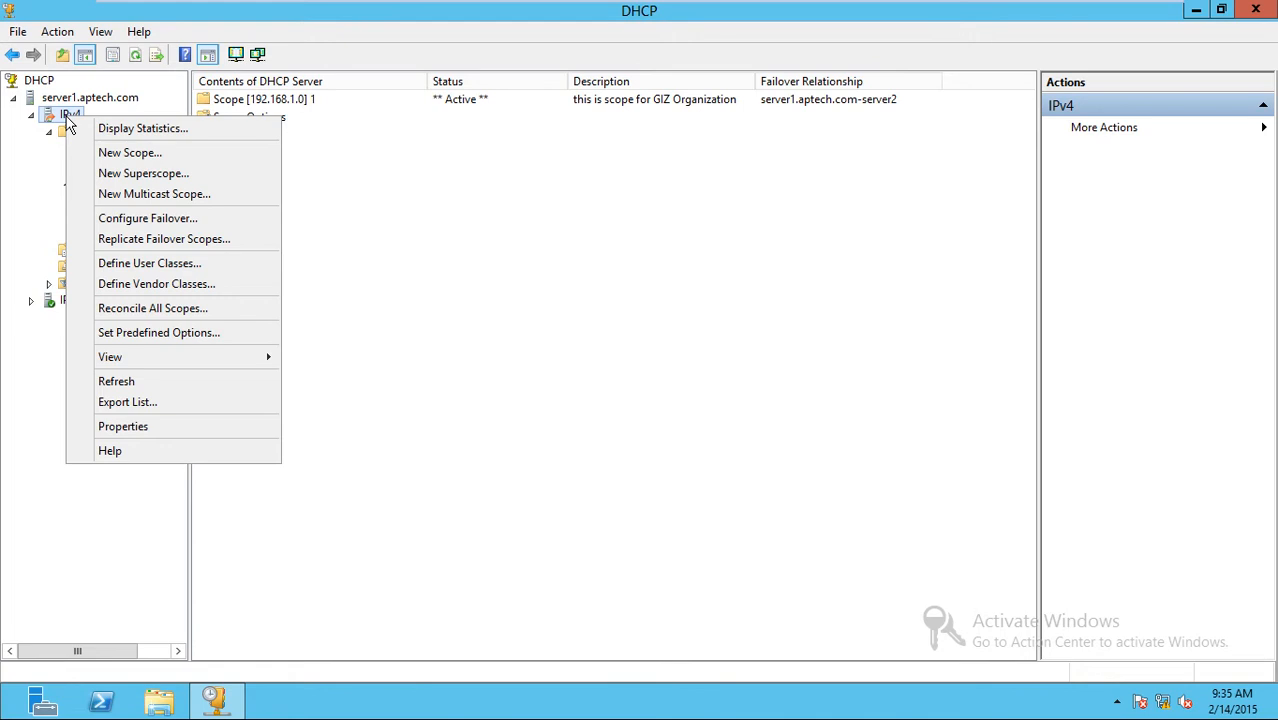
left_click(120, 218)
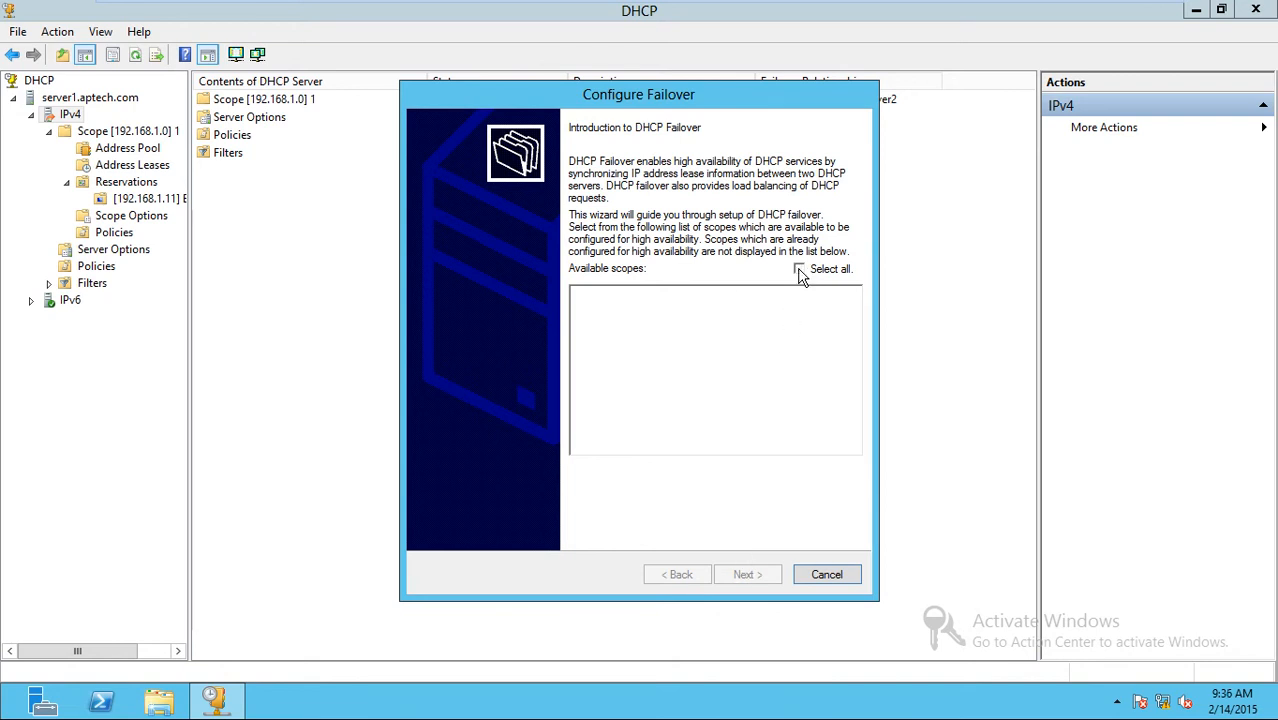
left_click(806, 578)
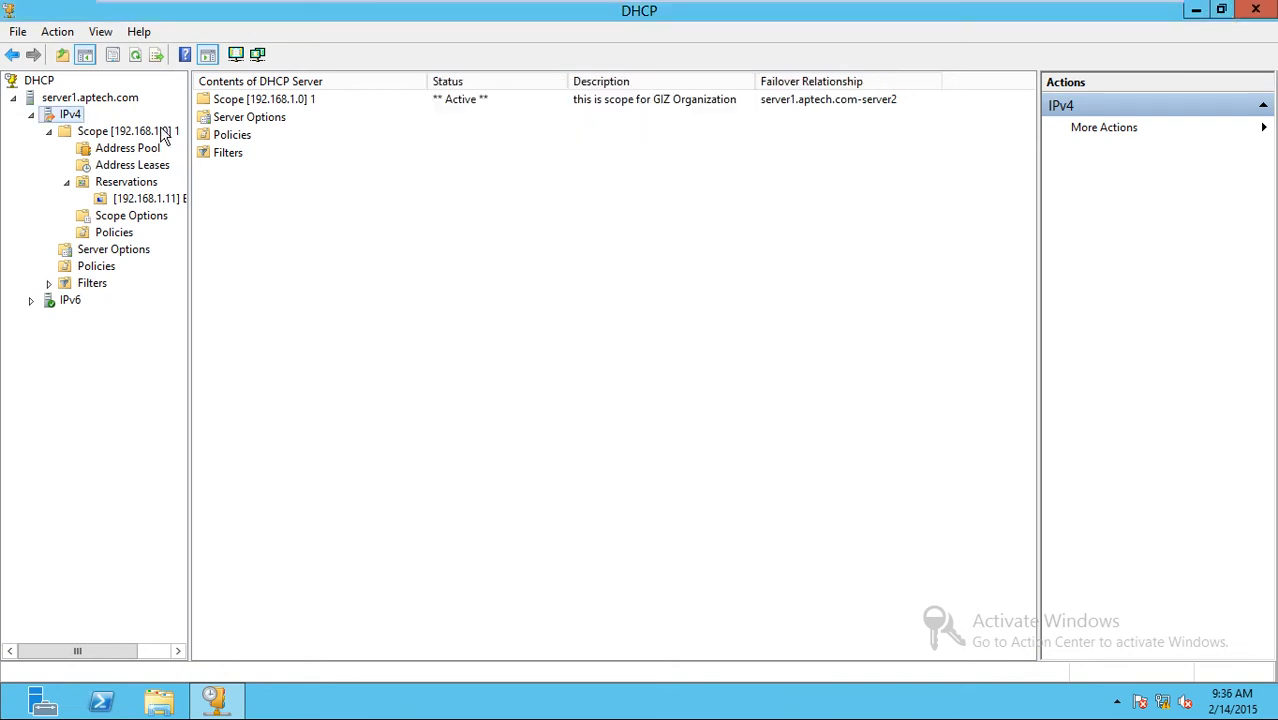
Replicate failover scopes from IPv4 to server2 and close the already-in-sync results for 192.168.1.0.
right_click(57, 116)
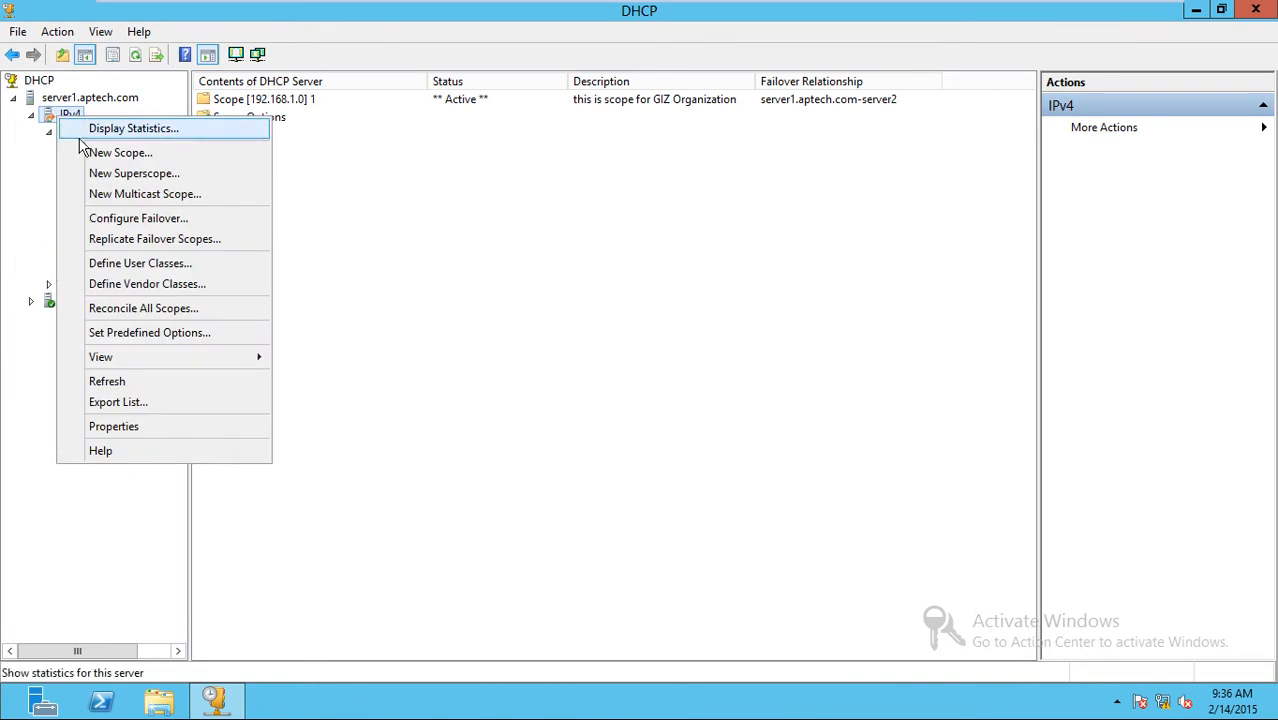
left_click(147, 240)
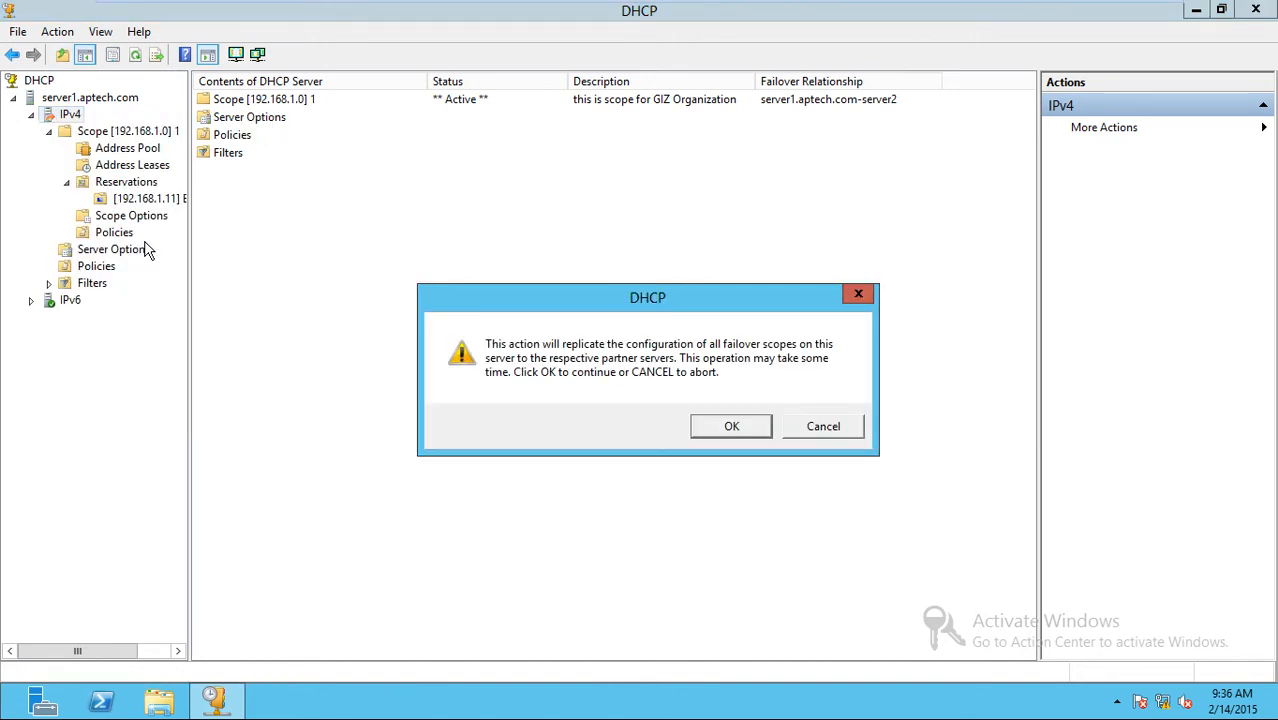
left_click(720, 432)
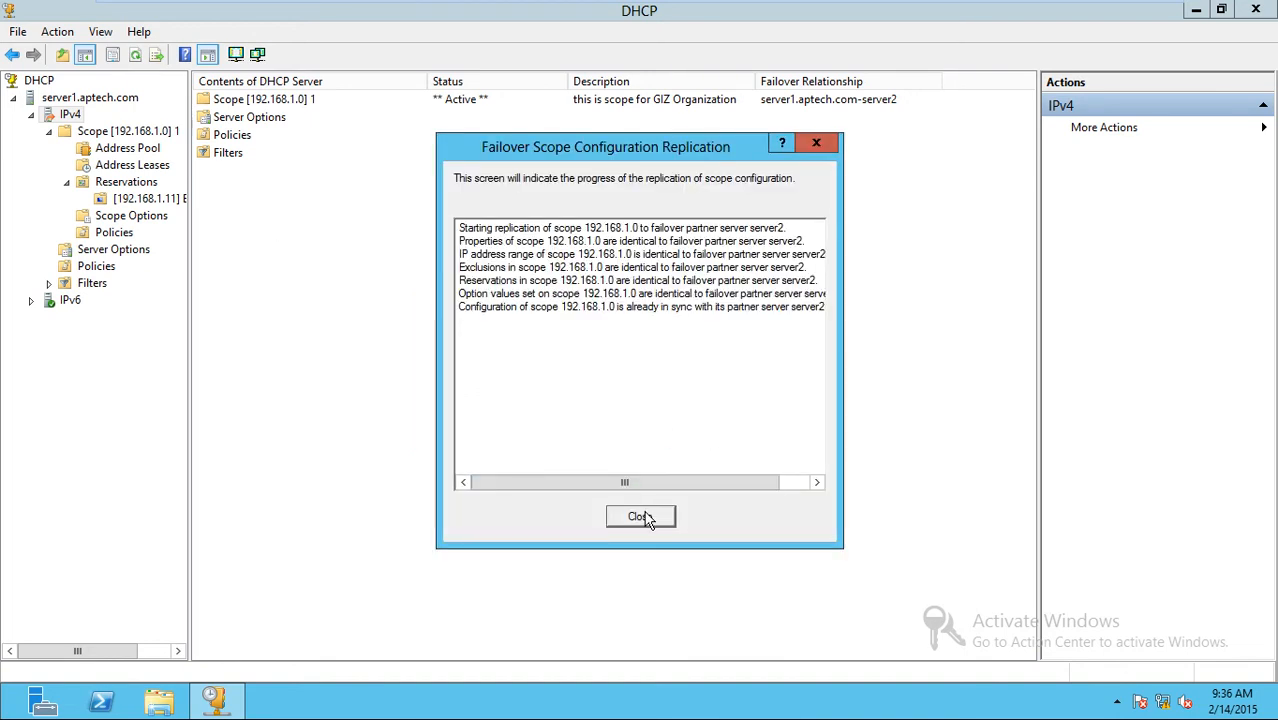
left_click(640, 517)
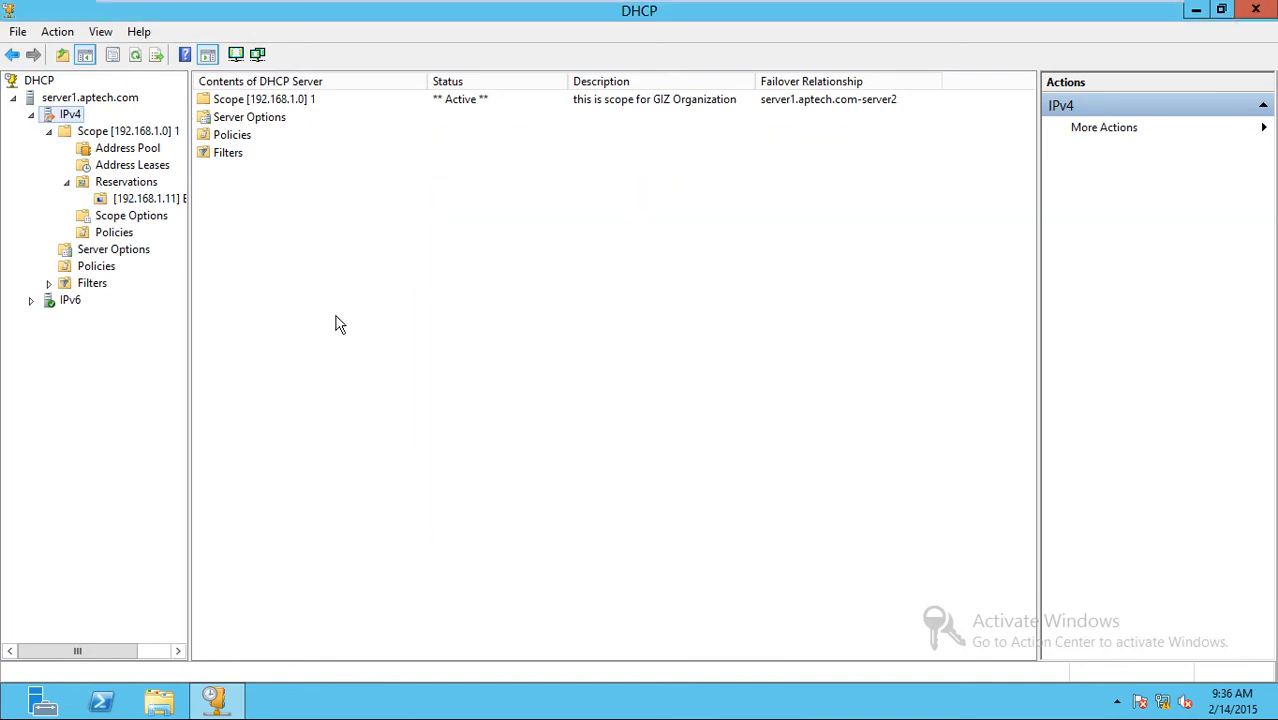
right_click(68, 116)
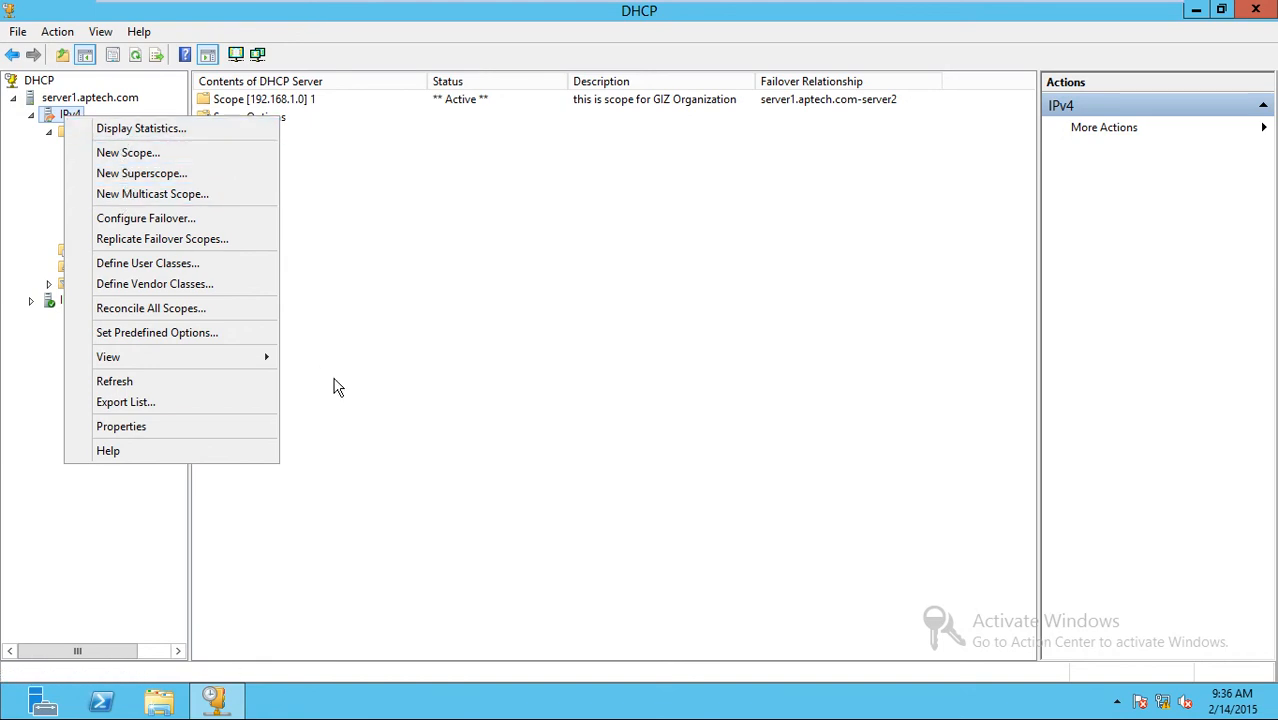
Leave VMware full screen, pause the screen recorder from the tray, and return server2 to full screen.
left_click(527, 302)
key("ctrl+alt+Return")
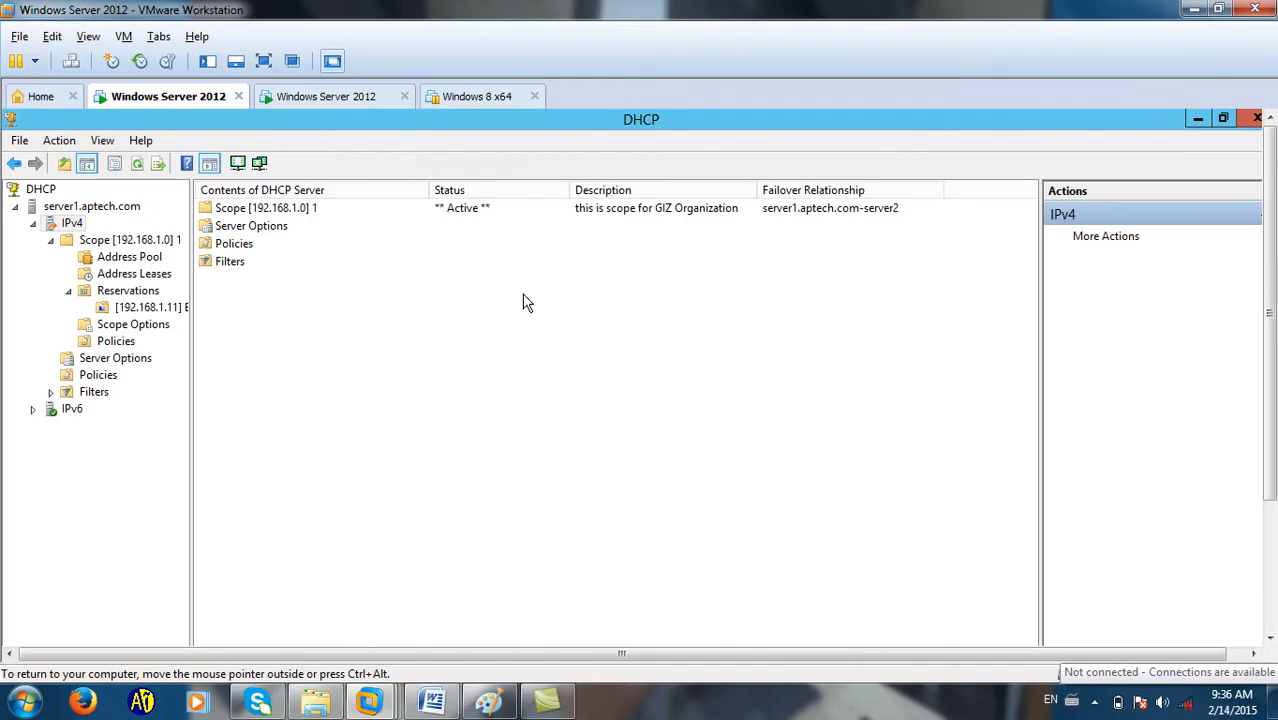
left_click(1096, 702)
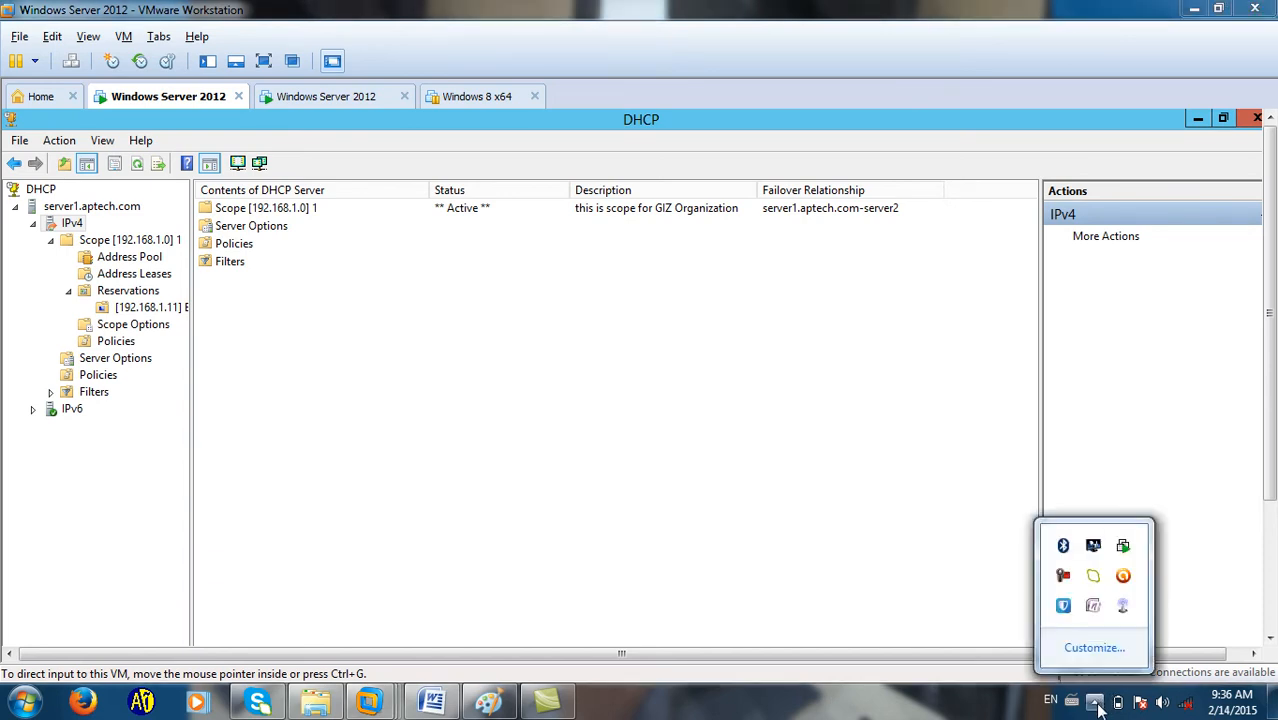
left_click(1066, 576)
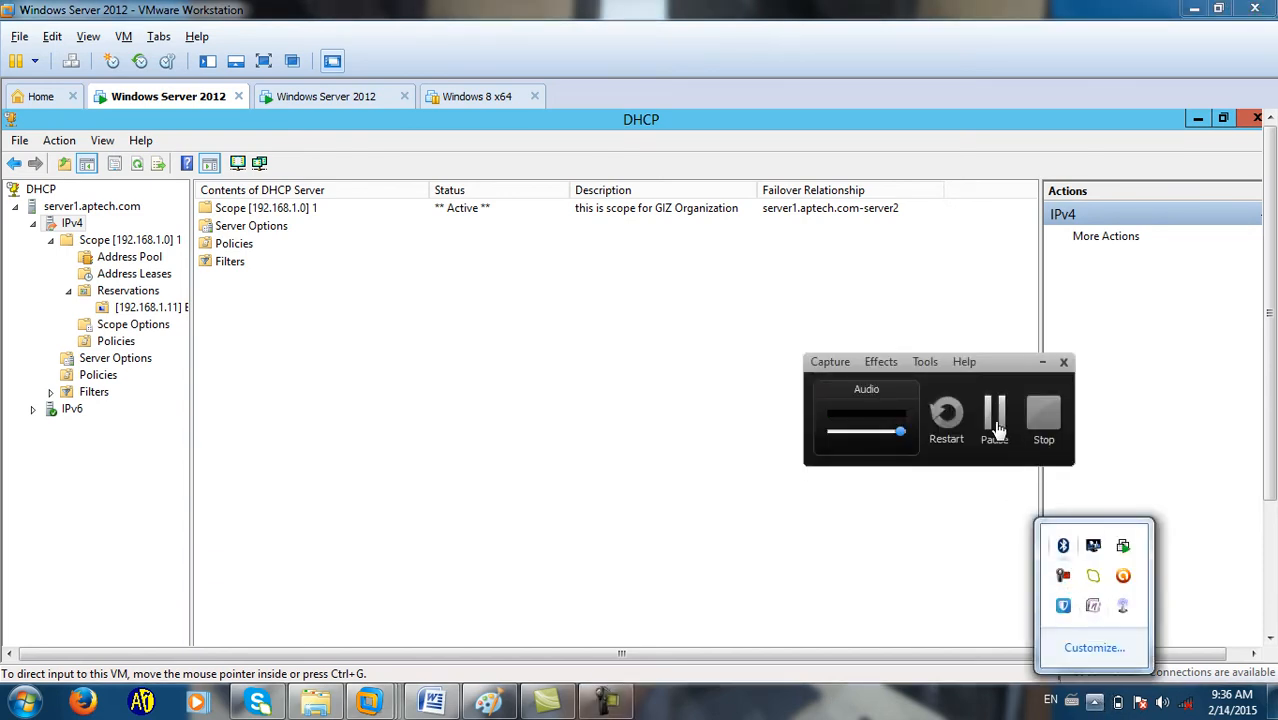
left_click(995, 425)
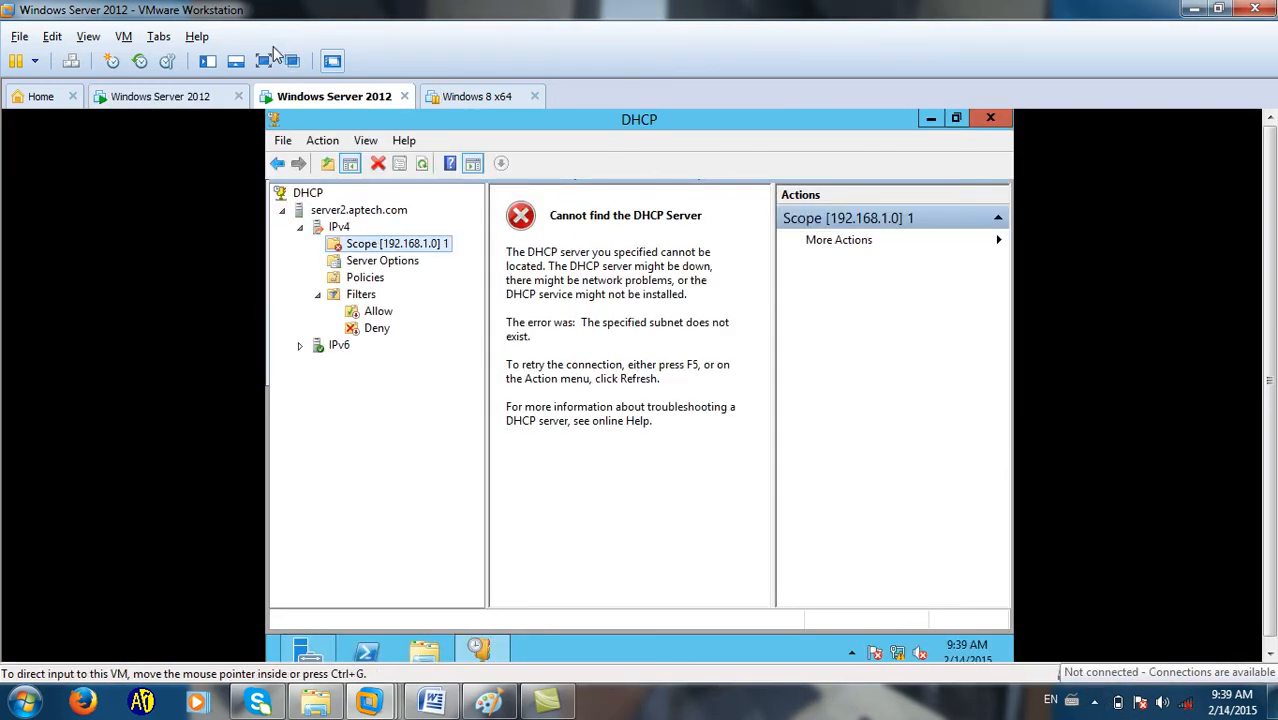
left_click(270, 58)
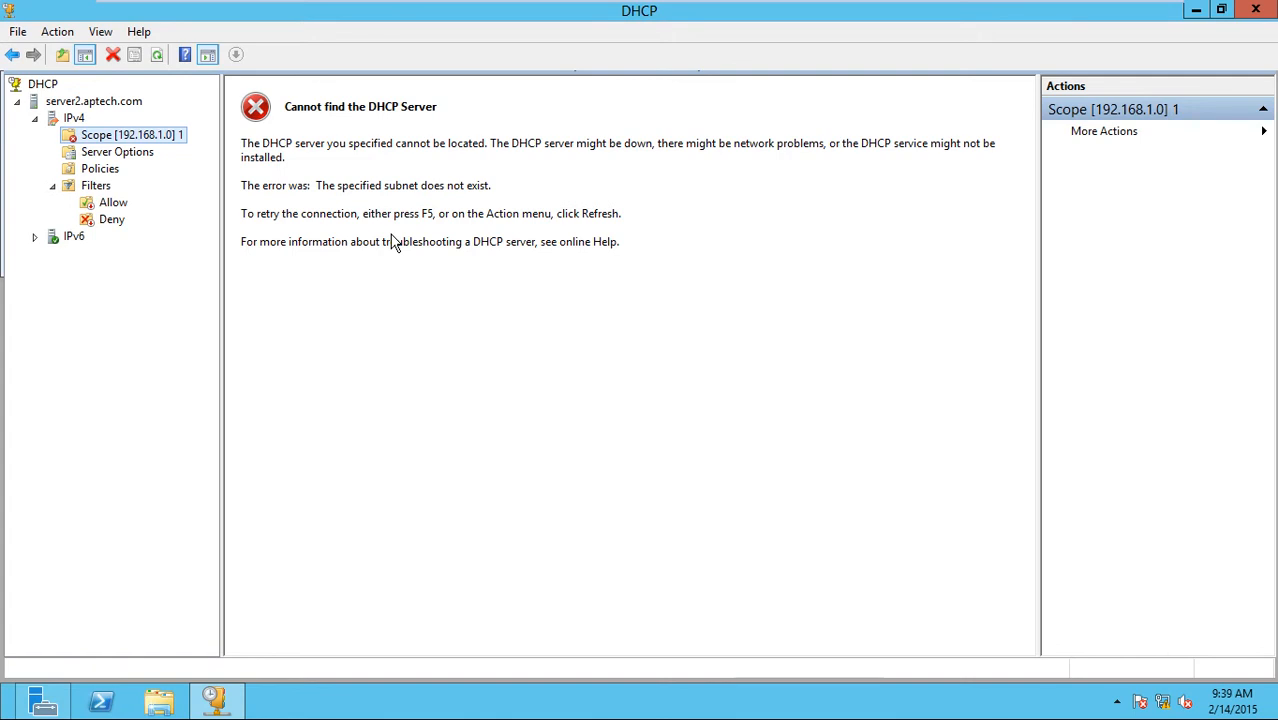
Close server2's DHCP console and relaunch it maximized from Server Manager's Tools menu.
left_click(1255, 12)
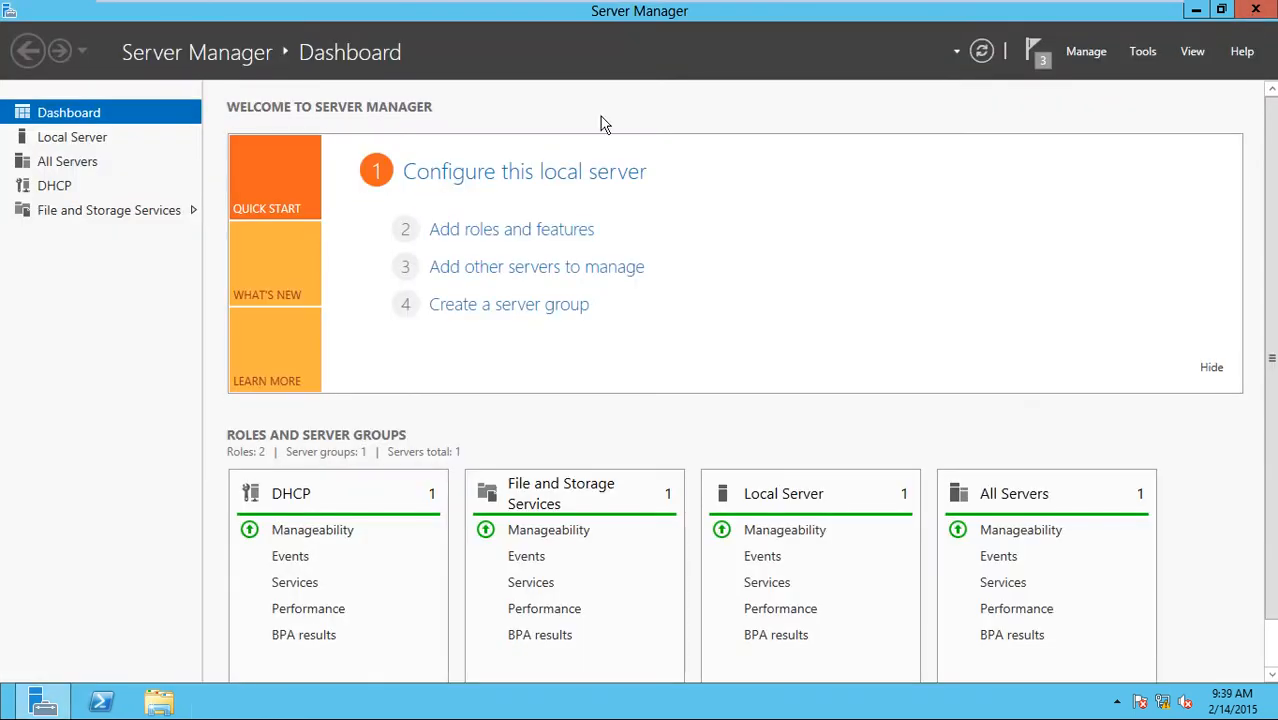
left_click(1197, 12)
right_click(556, 186)
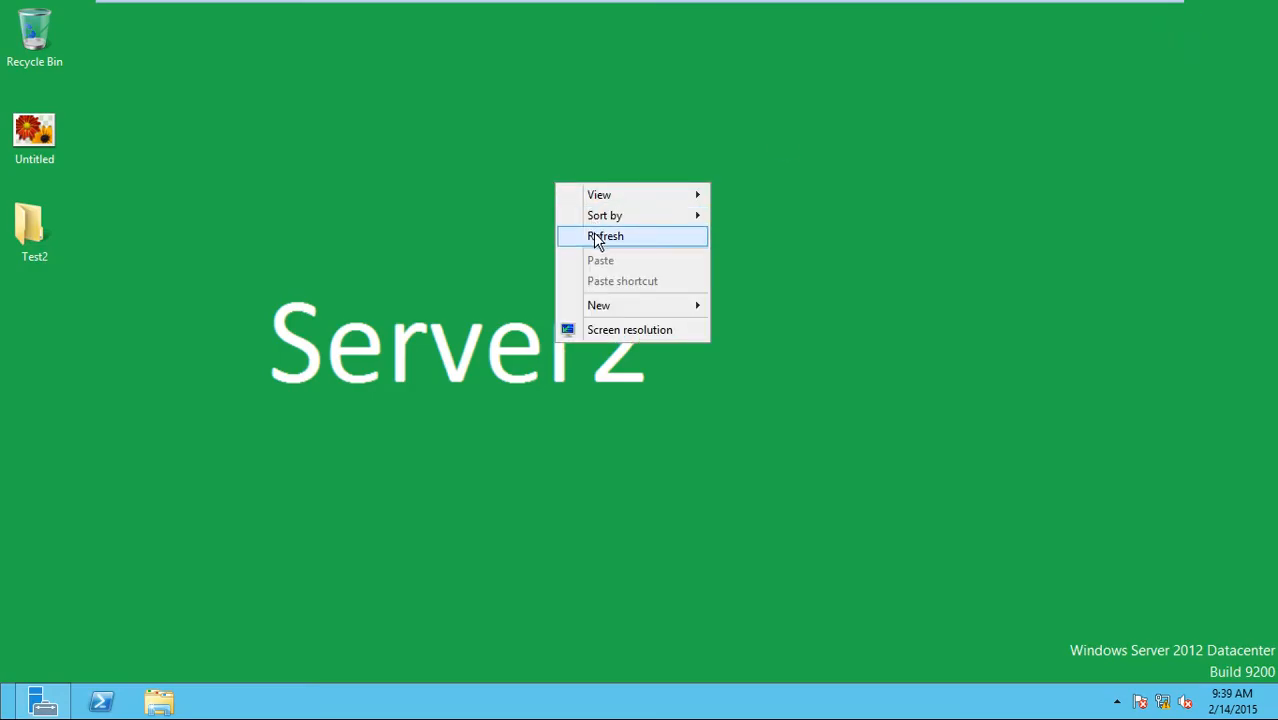
left_click(603, 236)
left_click(43, 702)
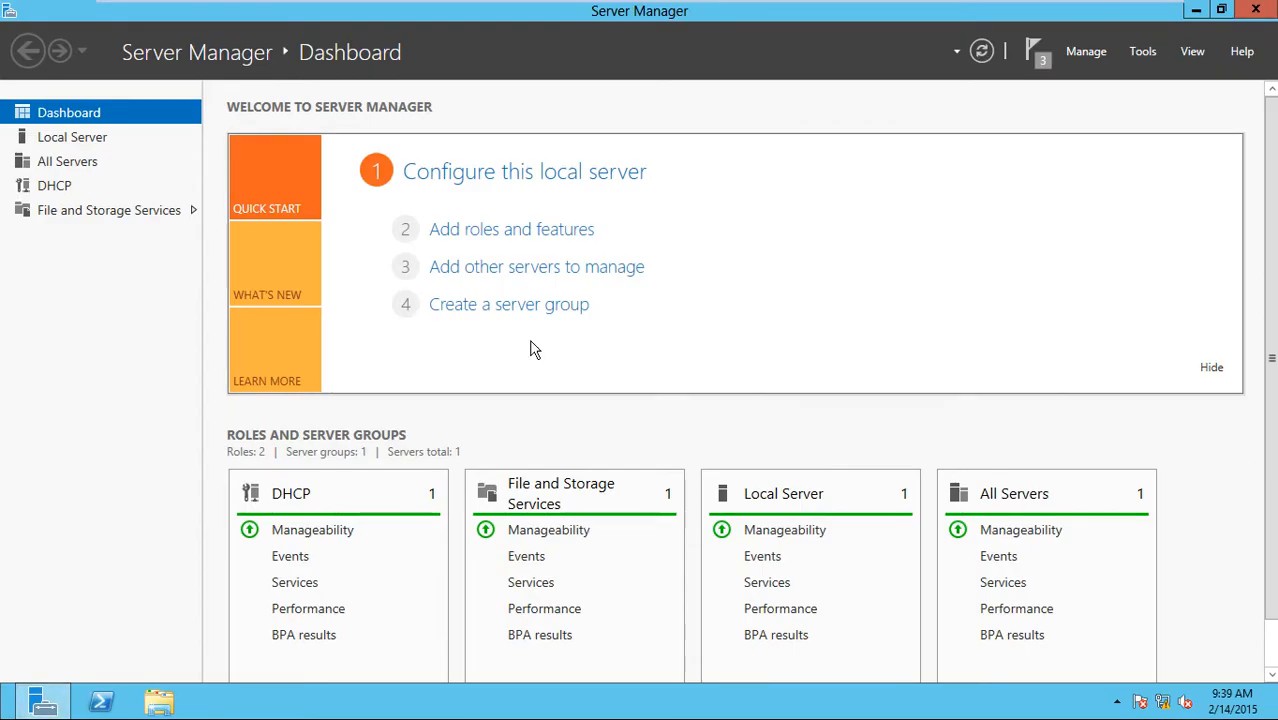
left_click(1142, 52)
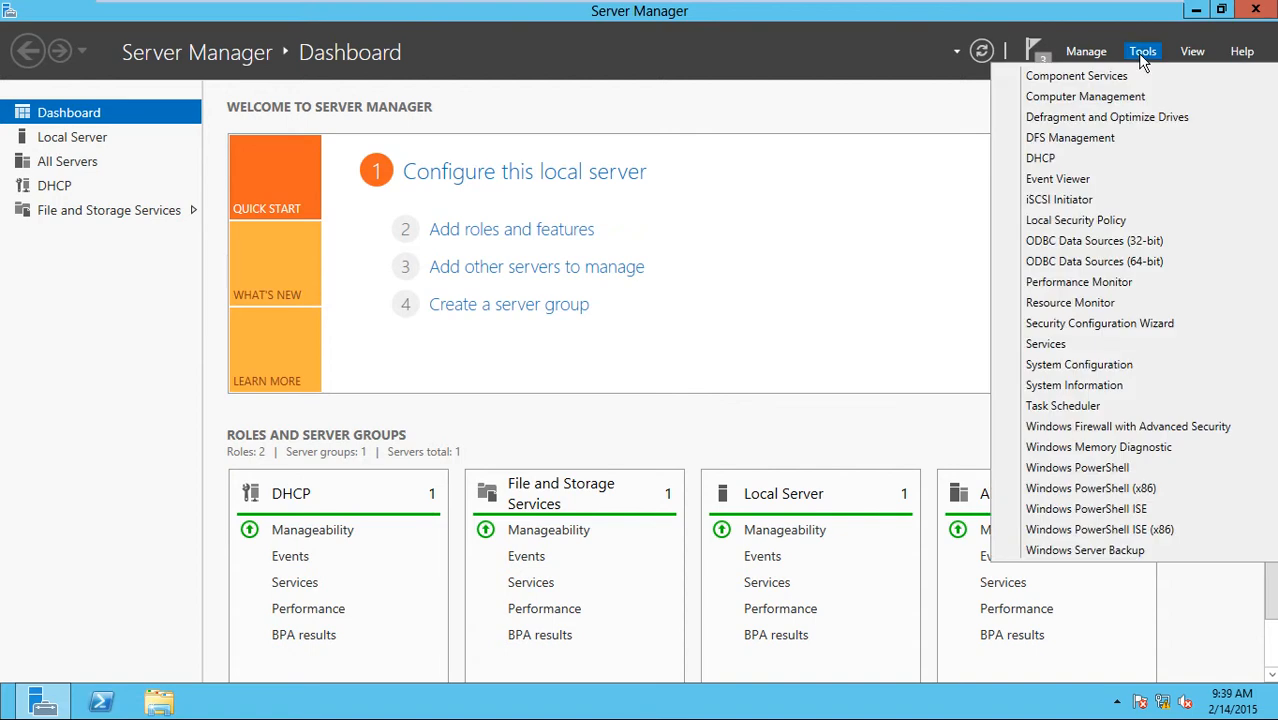
left_click(1062, 168)
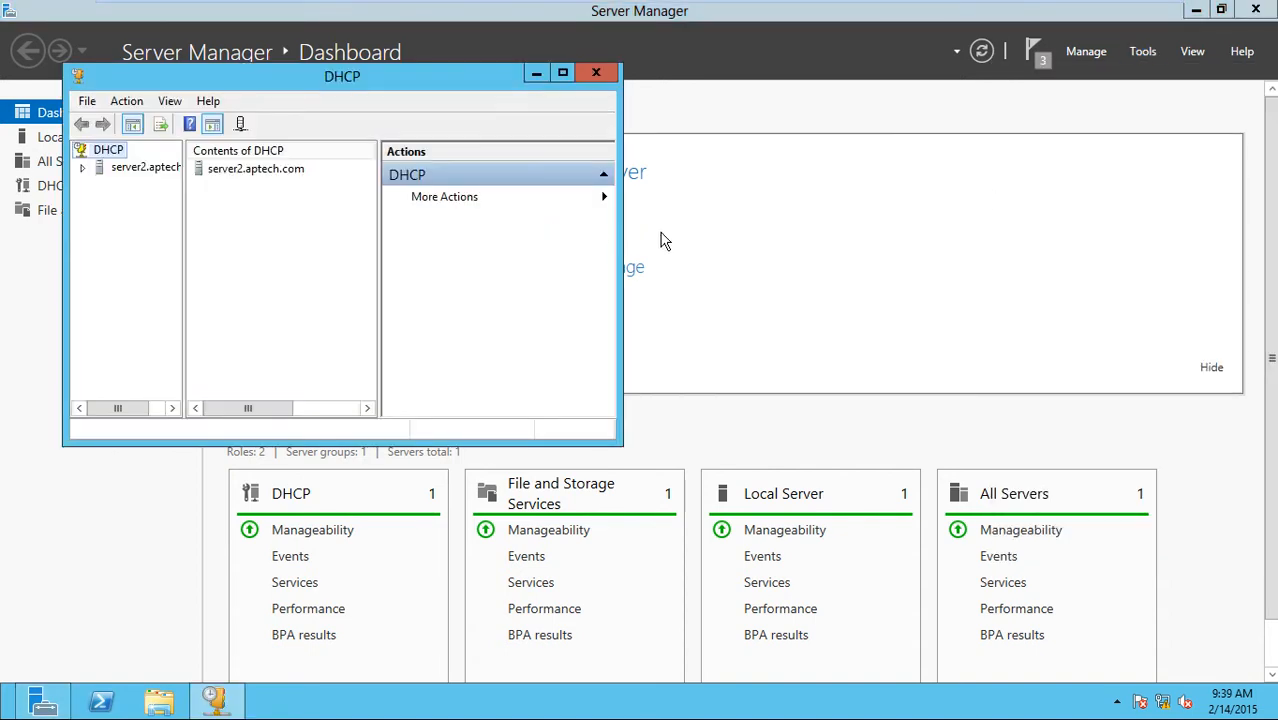
double_click(362, 80)
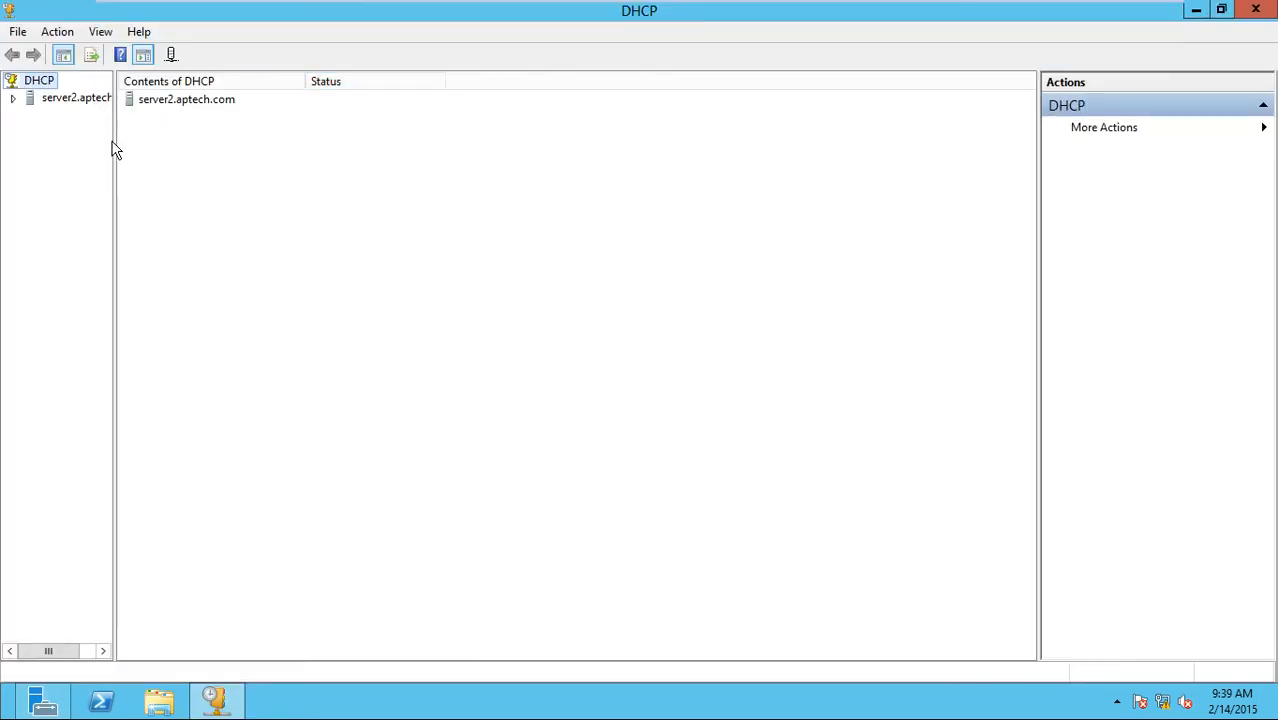
left_click_drag(114, 140, 217, 170)
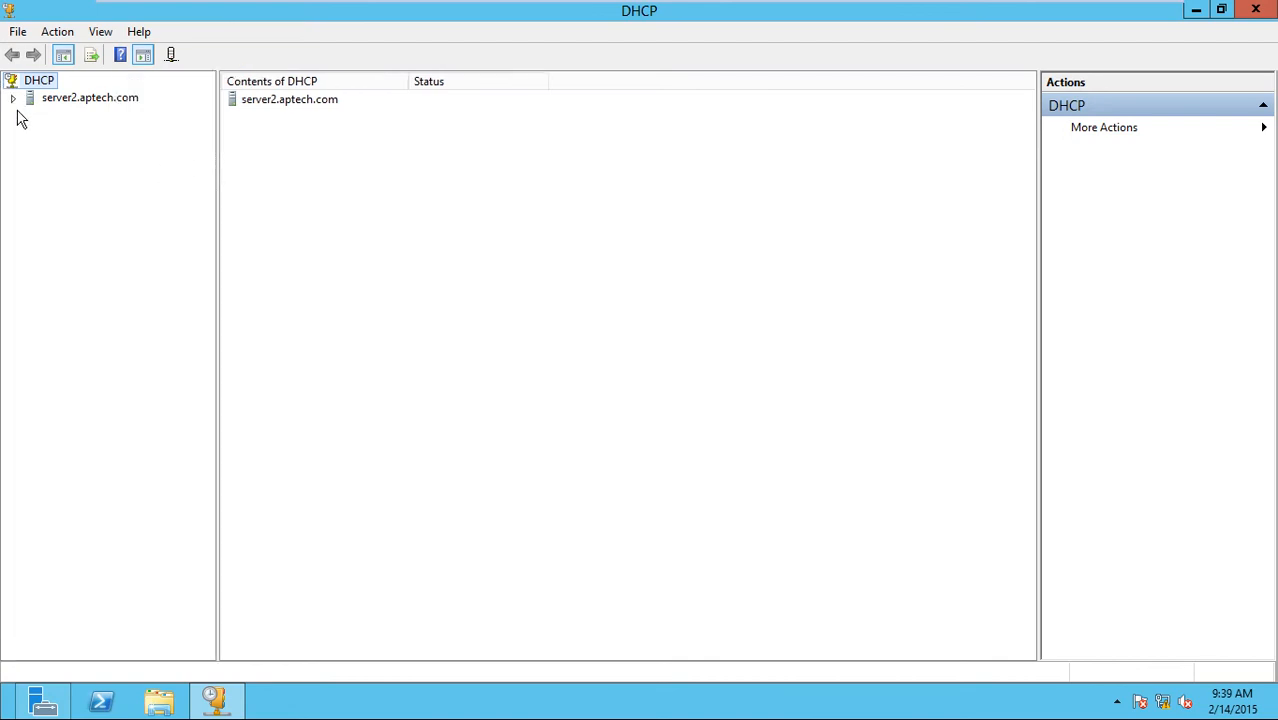
Expand server2.aptech.com > IPv4 and browse Server Options, Policies and Filters, finding no scope.
left_click(17, 100)
double_click(64, 118)
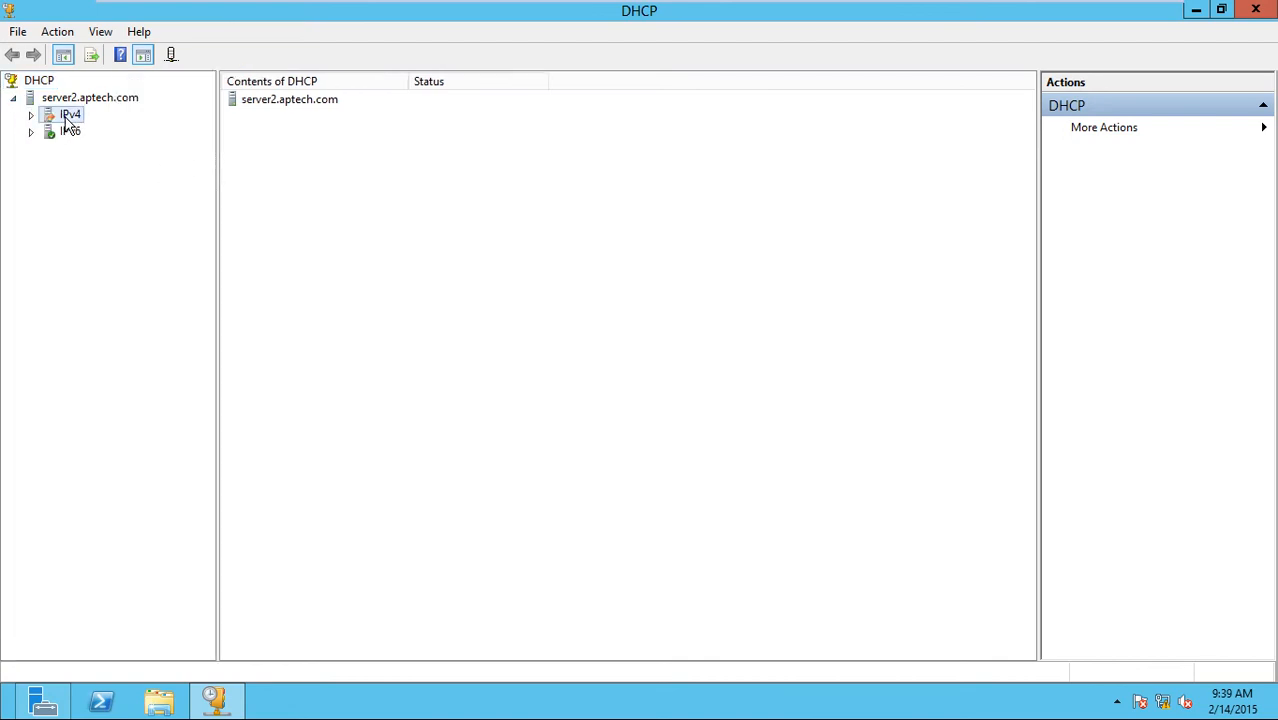
left_click(100, 148)
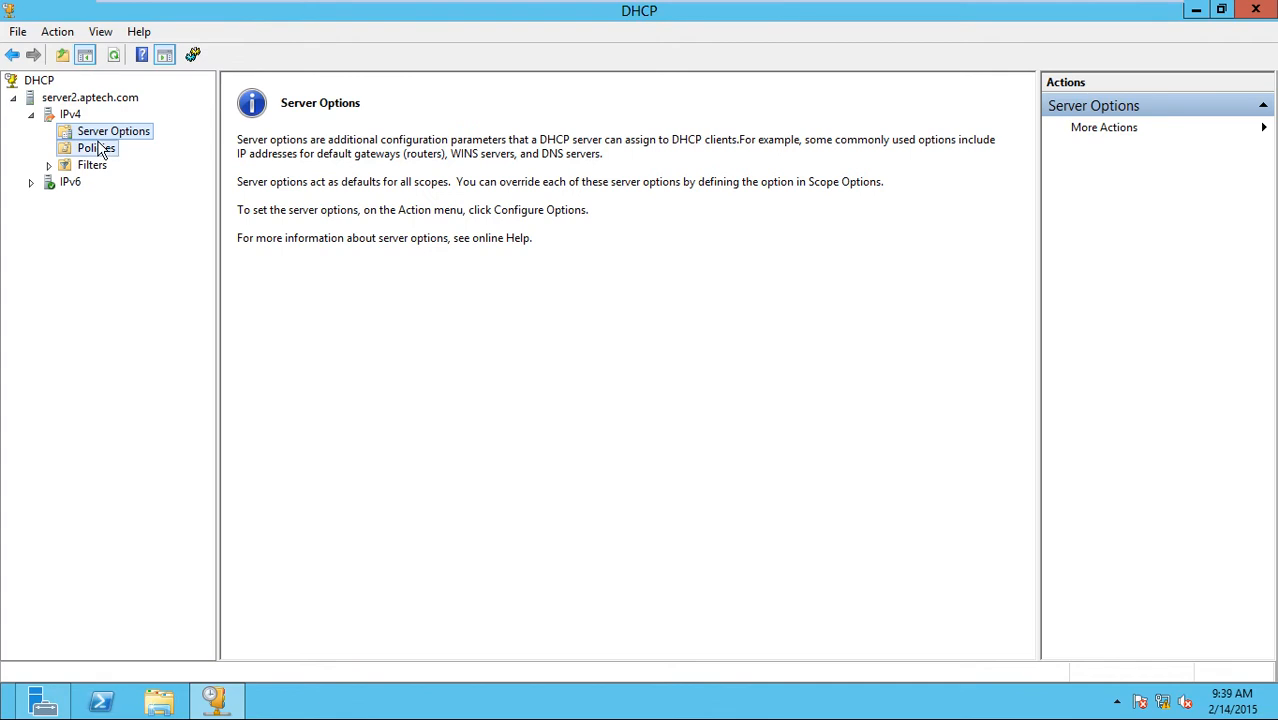
double_click(95, 167)
left_click(108, 133)
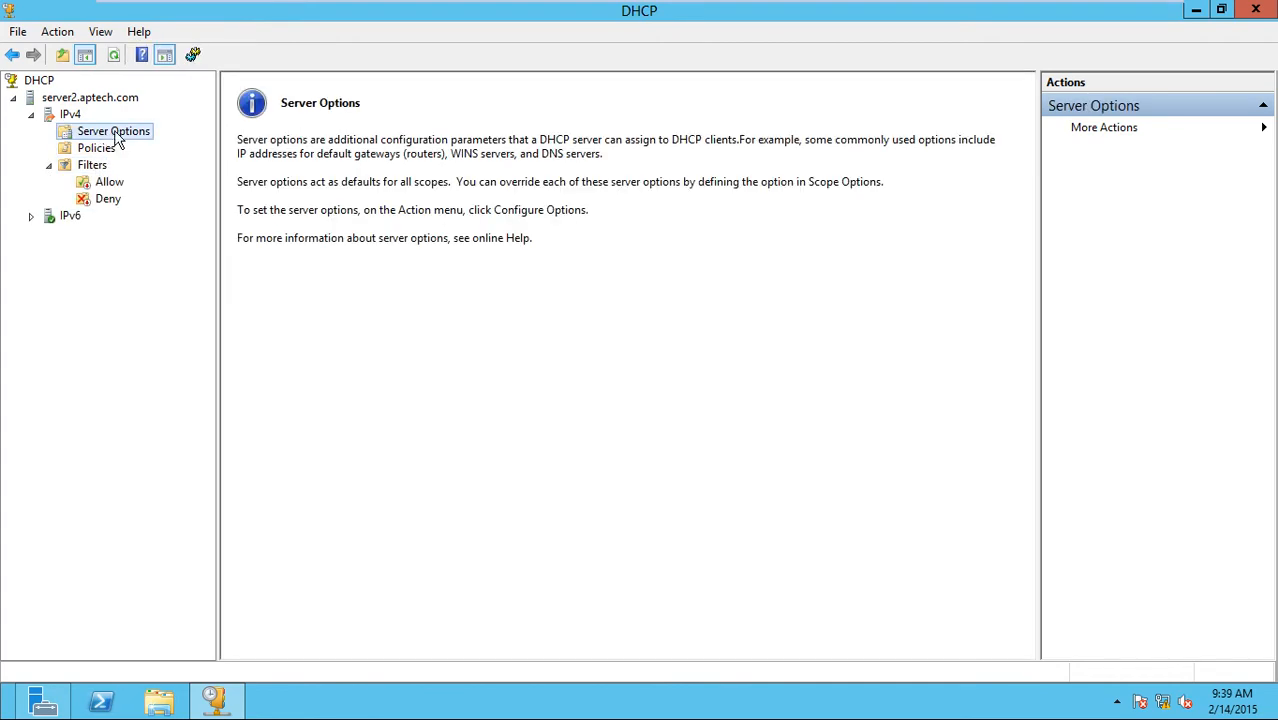
left_click(94, 150)
left_click(98, 166)
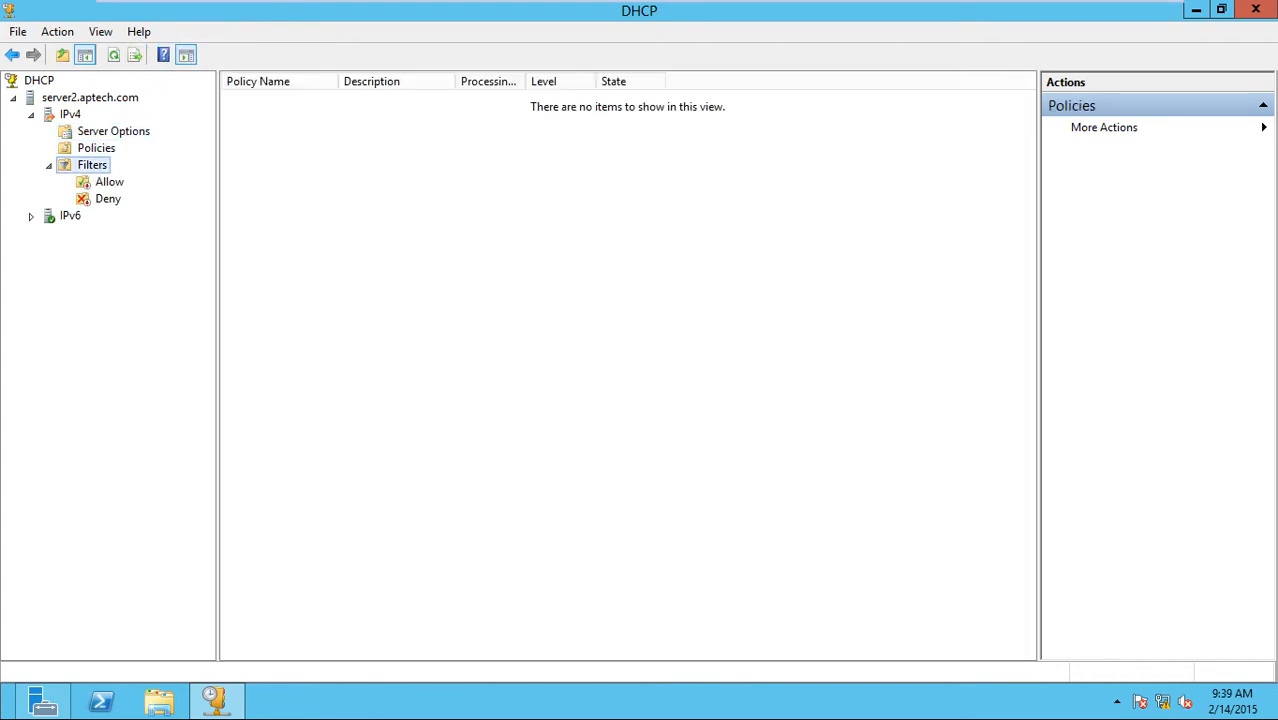
left_click(120, 133)
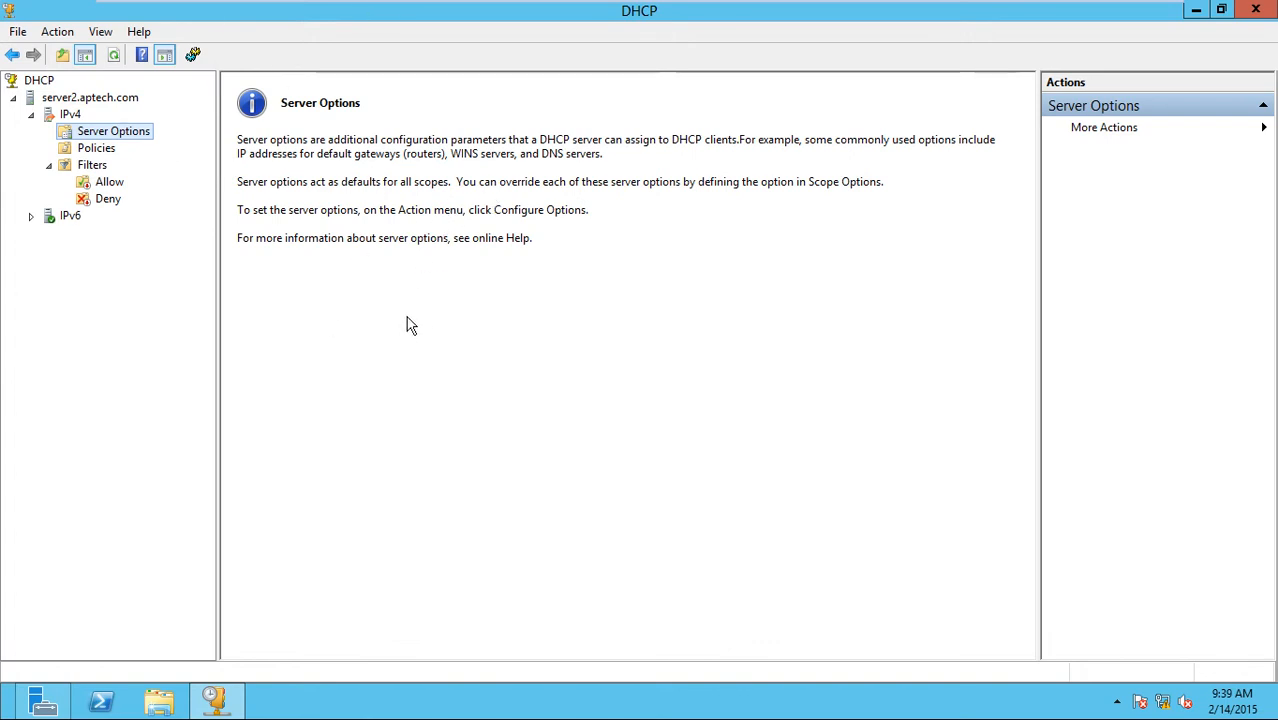
key("ctrl+alt+Return")
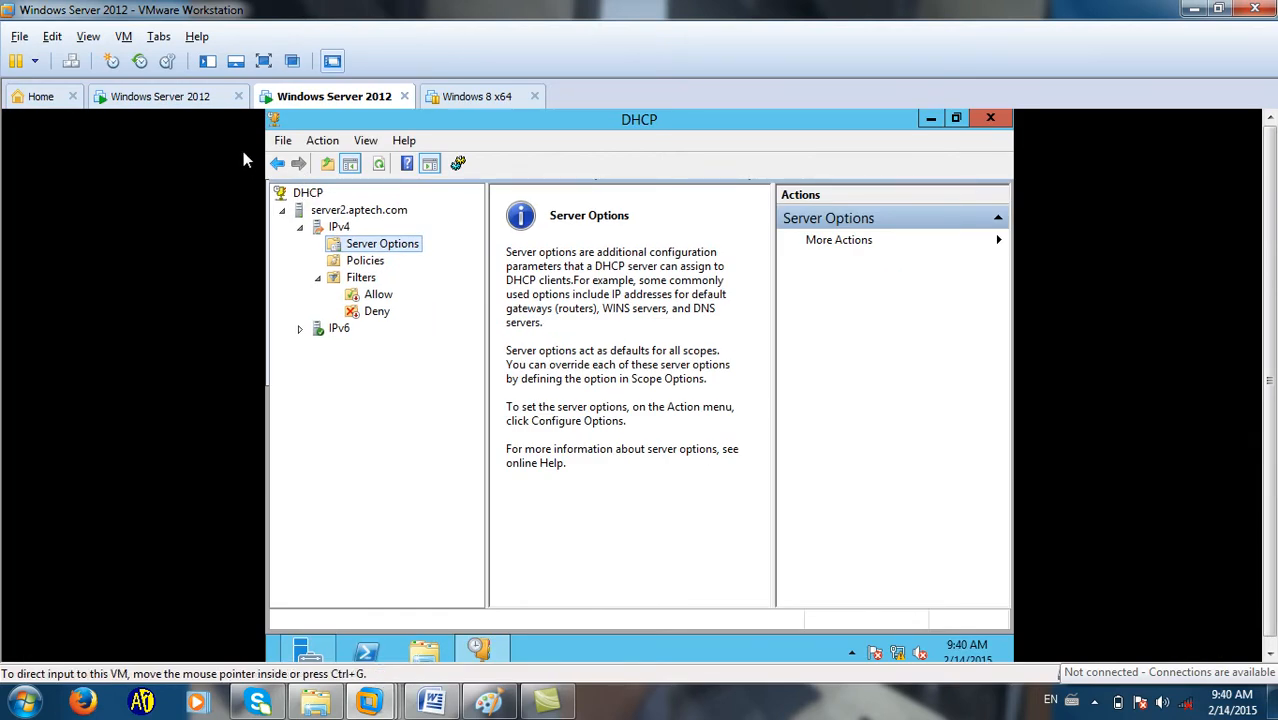
Switch to server1 in full screen, restore its DHCP console, and select scope 192.168.1.0 and IPv4.
left_click(200, 99)
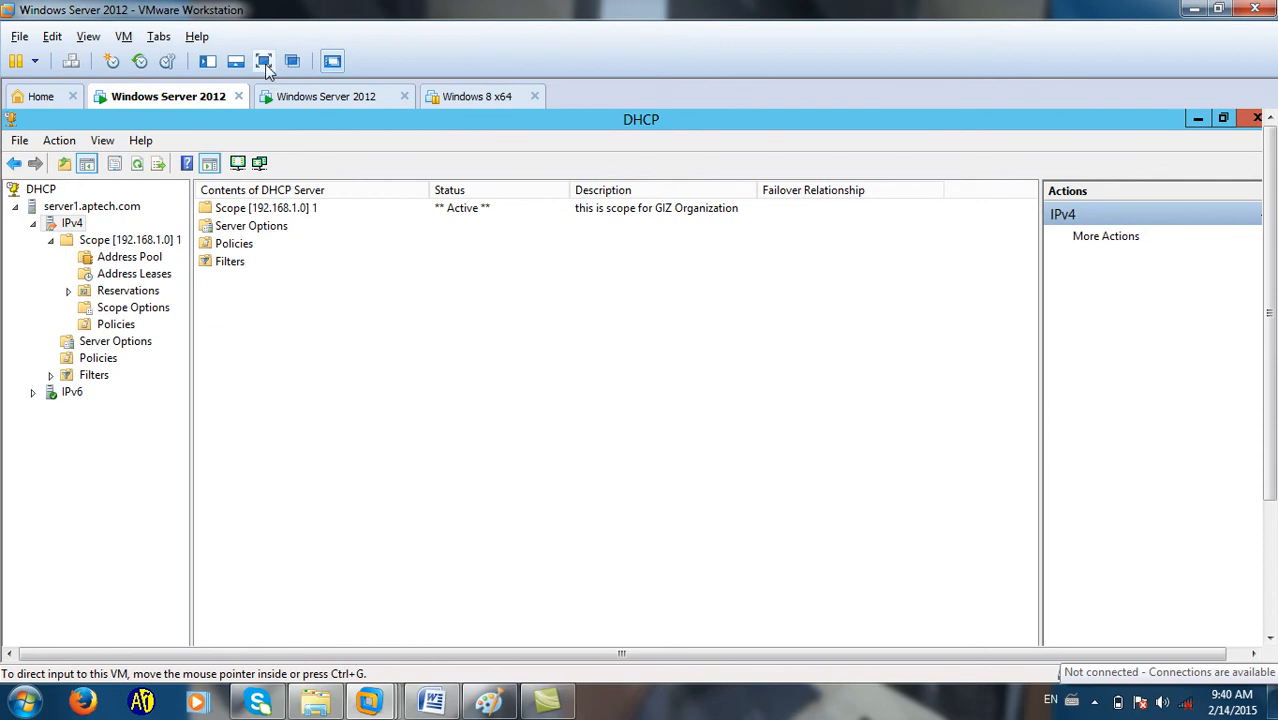
left_click(265, 62)
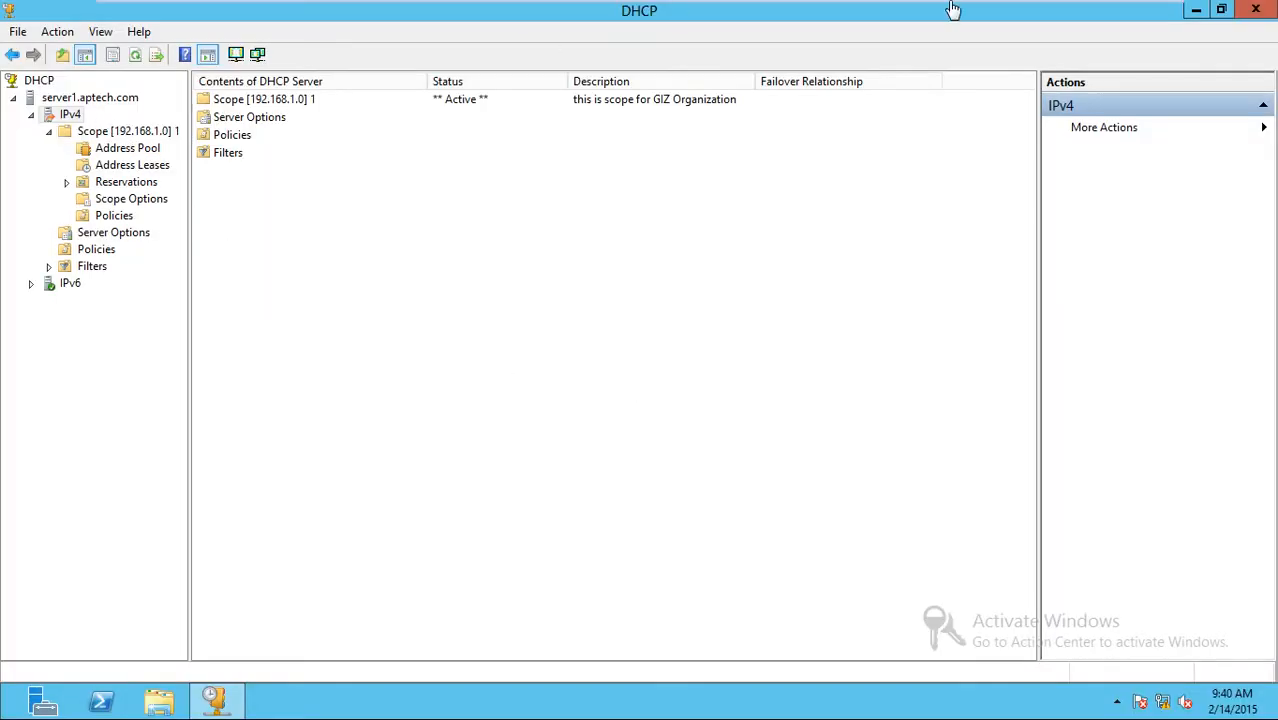
left_click(1196, 9)
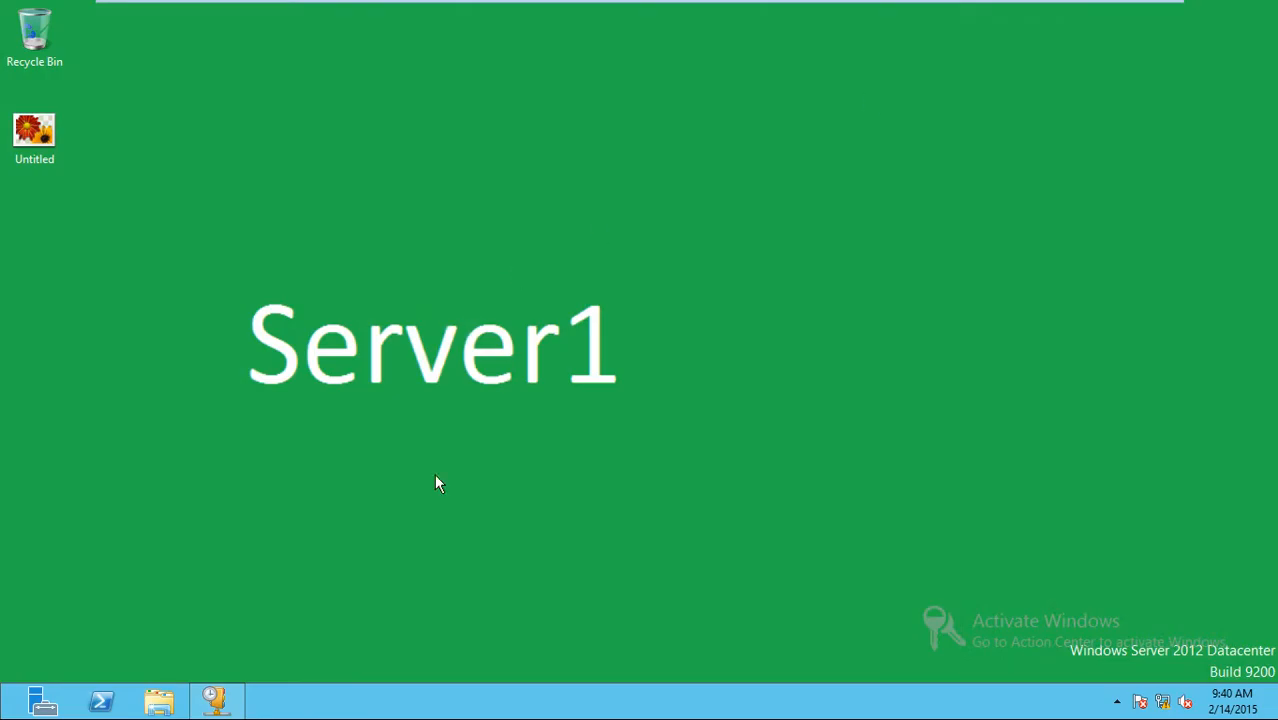
left_click(212, 700)
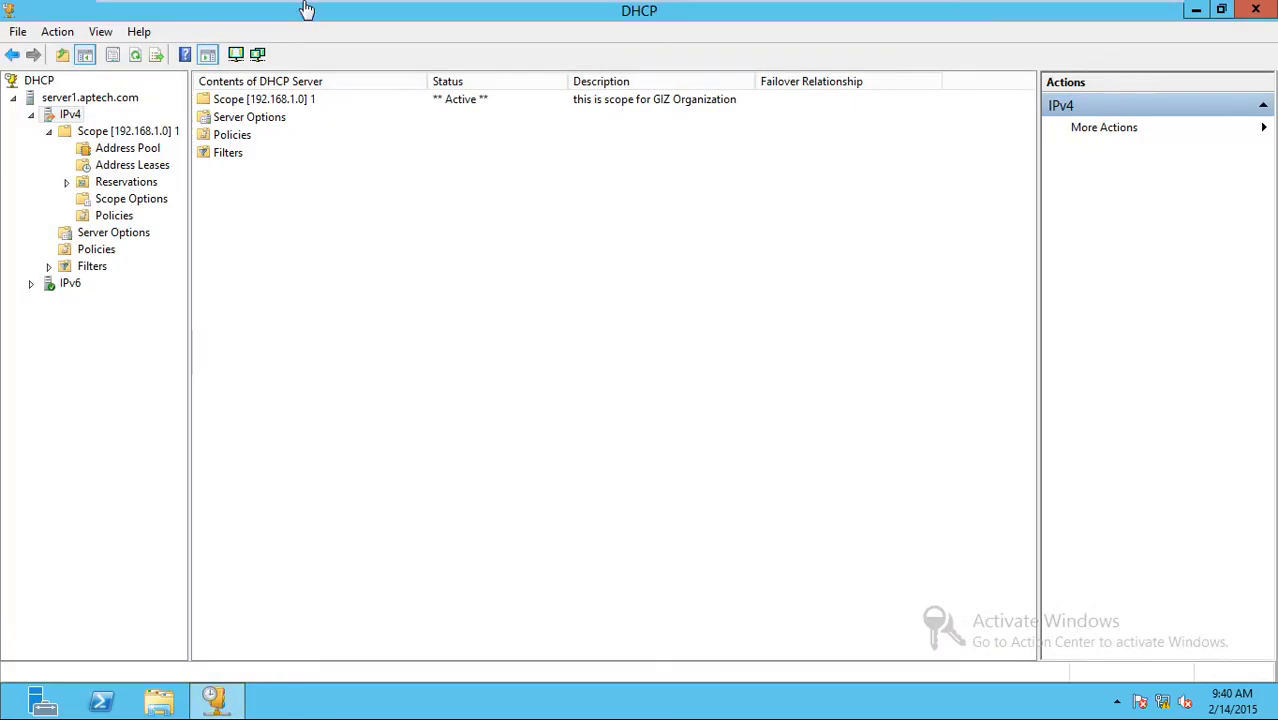
left_click(88, 138)
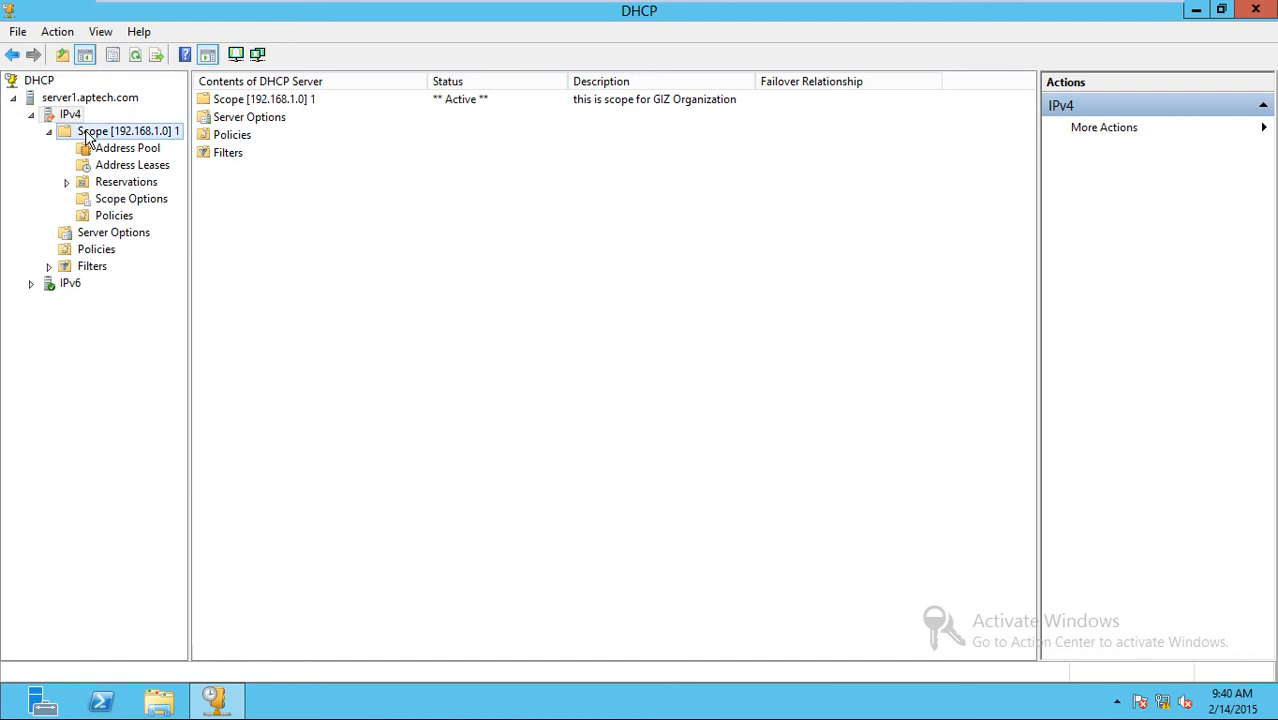
right_click(88, 138)
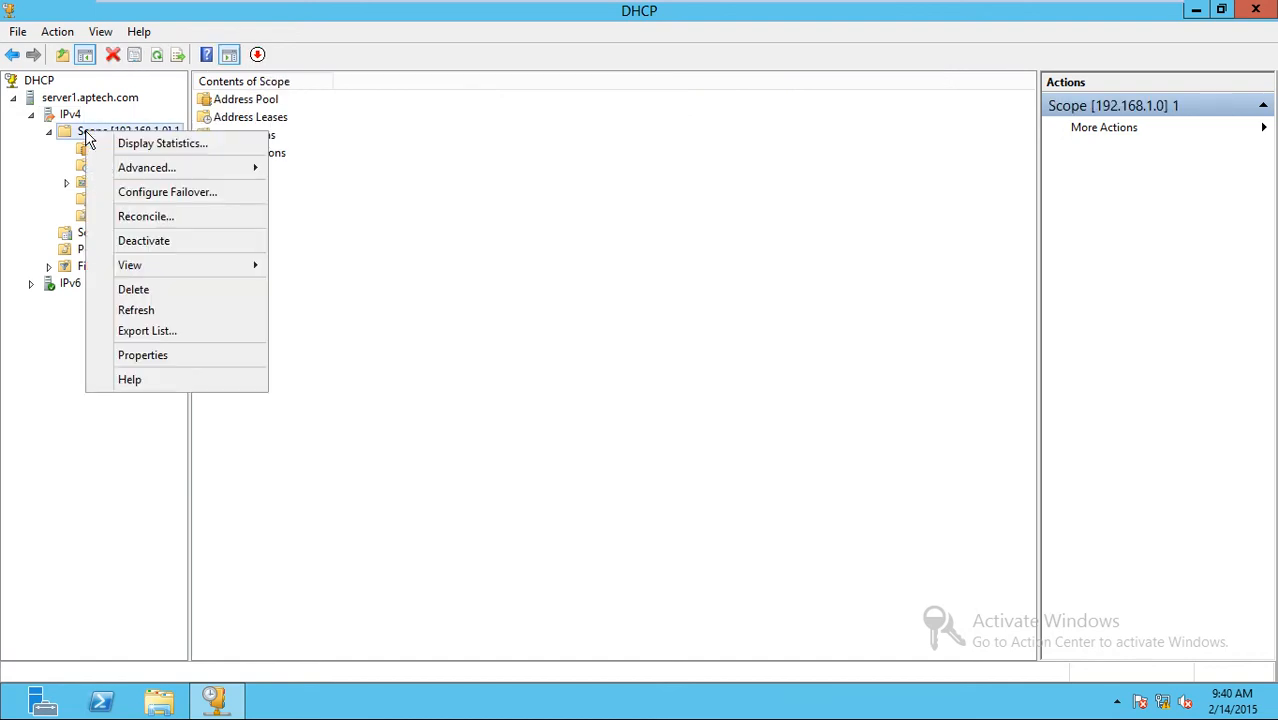
left_click(72, 114)
right_click(72, 113)
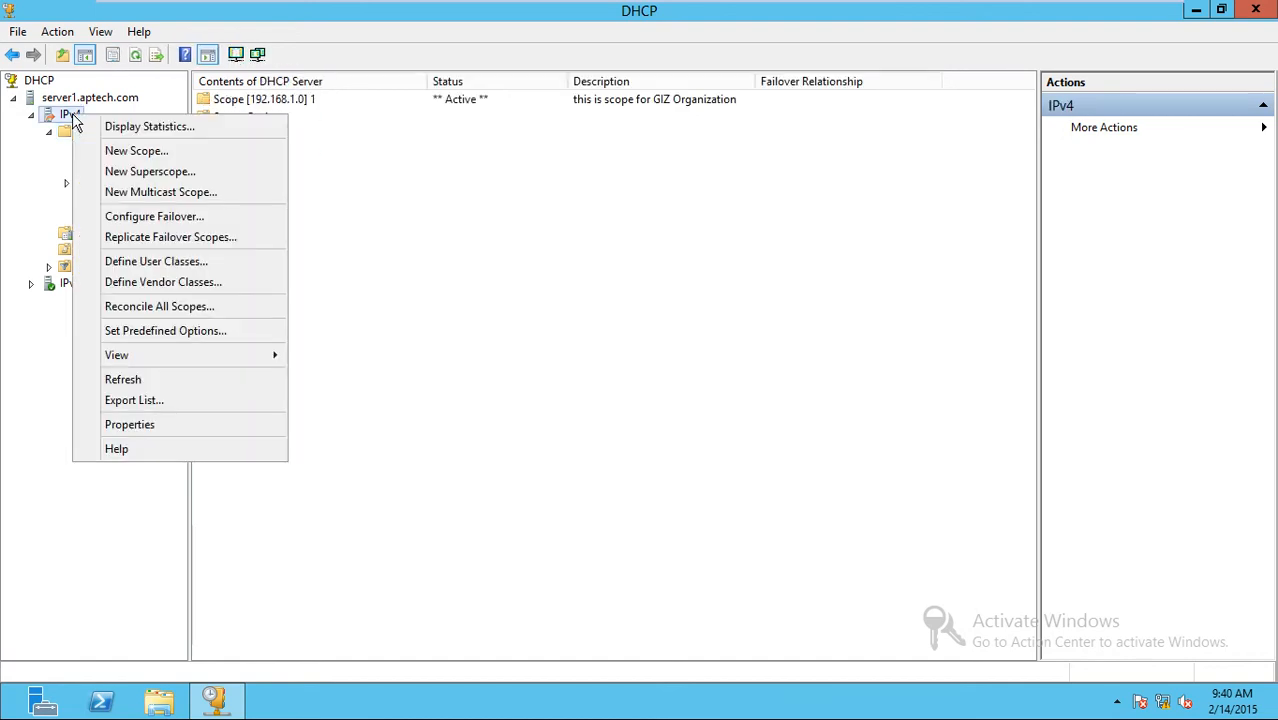
Start the Configure Failover wizard, erase the Partner Server entry, and bring up the Add Server list.
left_click(208, 222)
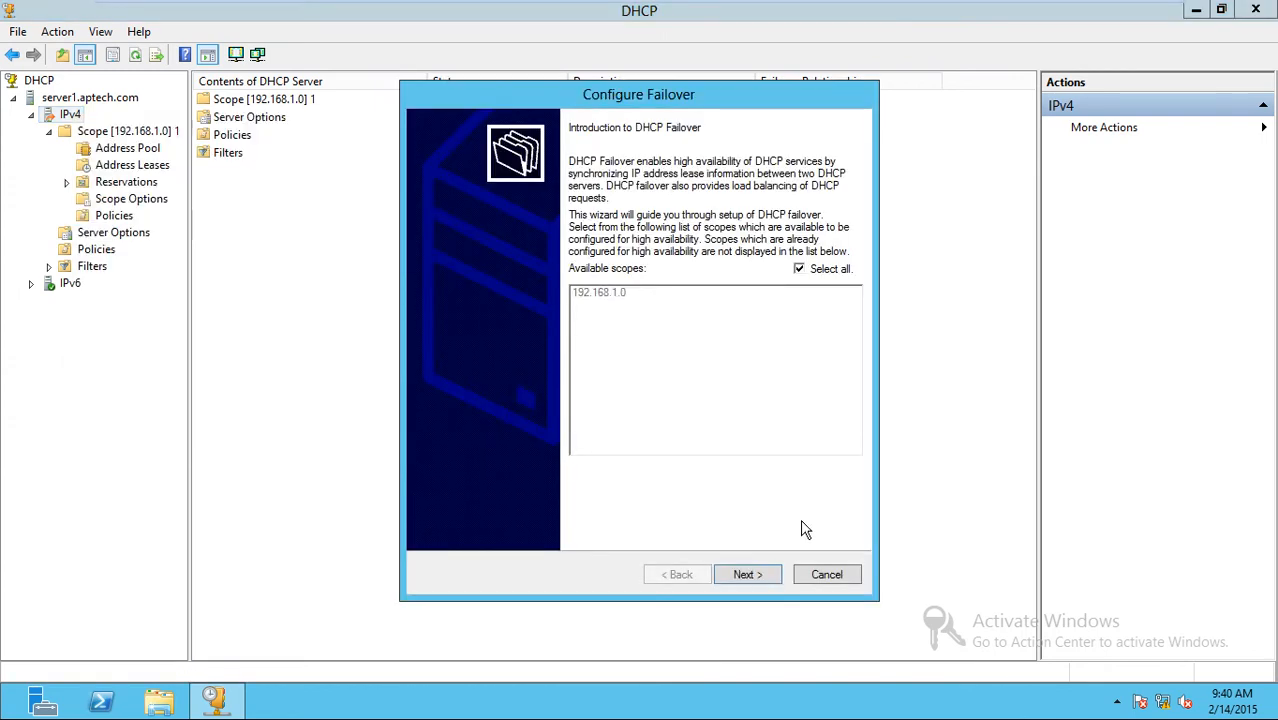
left_click(758, 577)
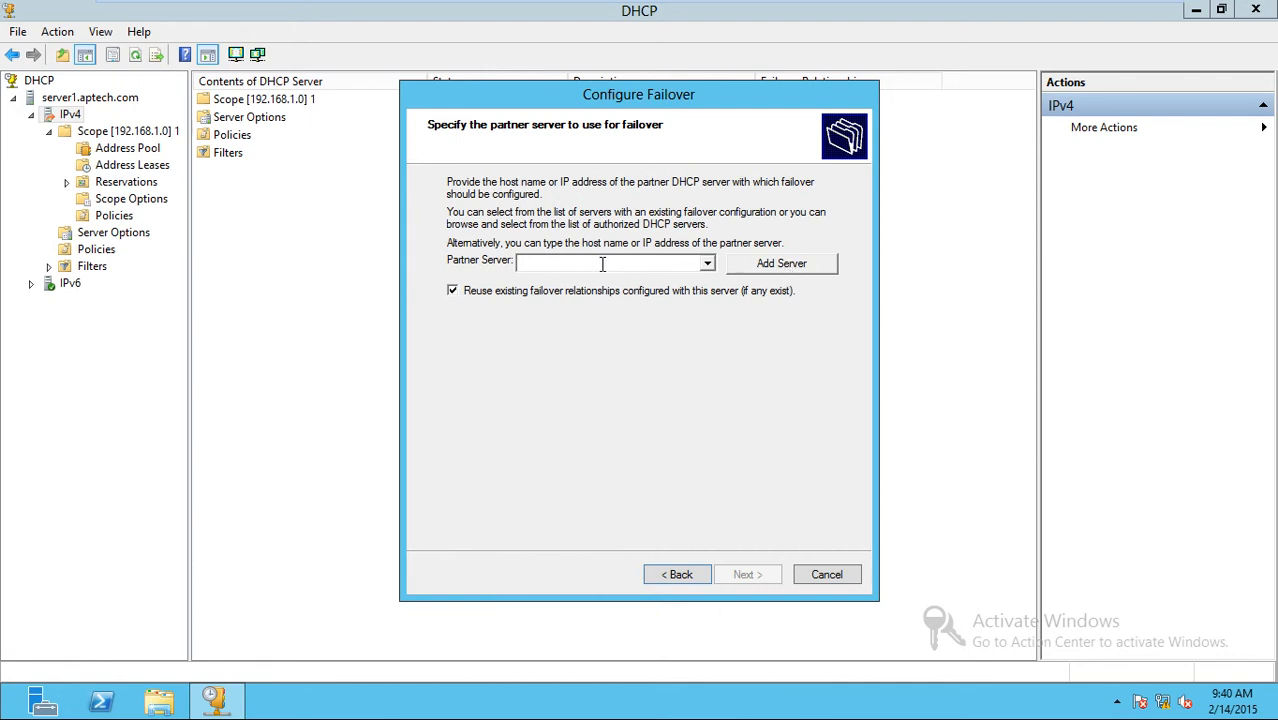
type("server2")
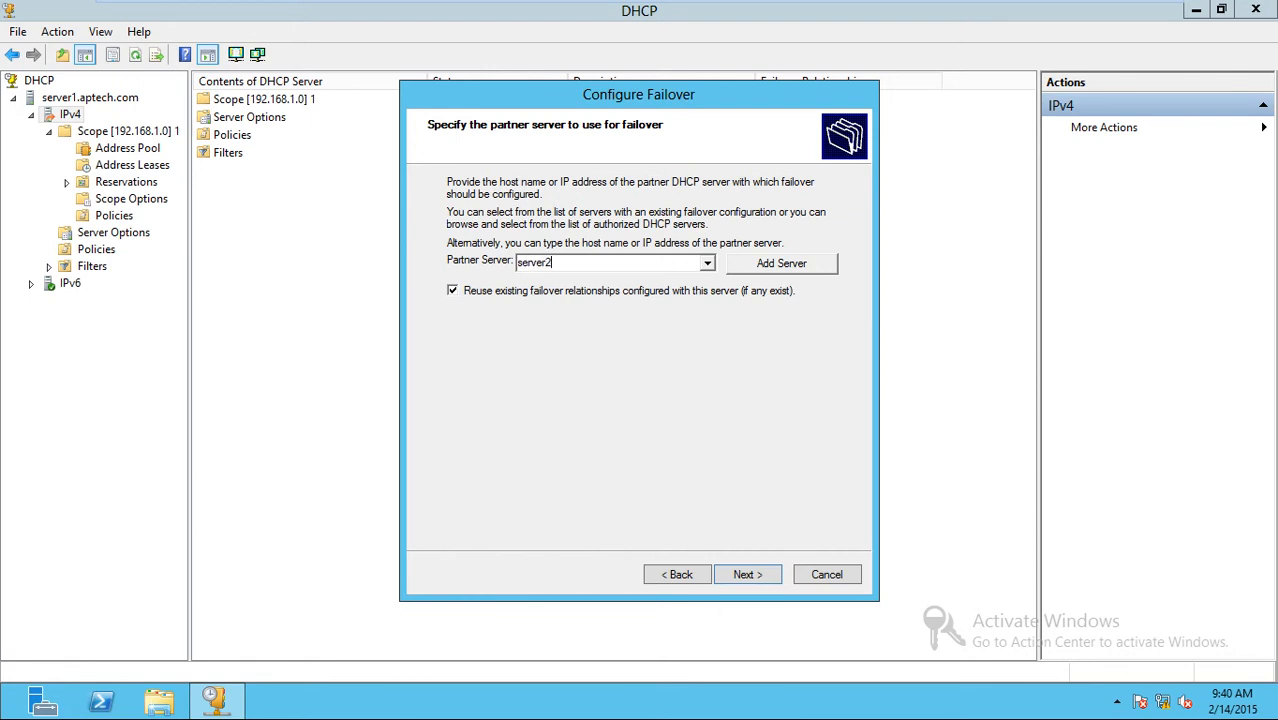
key("BackSpace")
key("BackSpace")
key("BackSpace")
key("BackSpace")
key("BackSpace")
key("BackSpace")
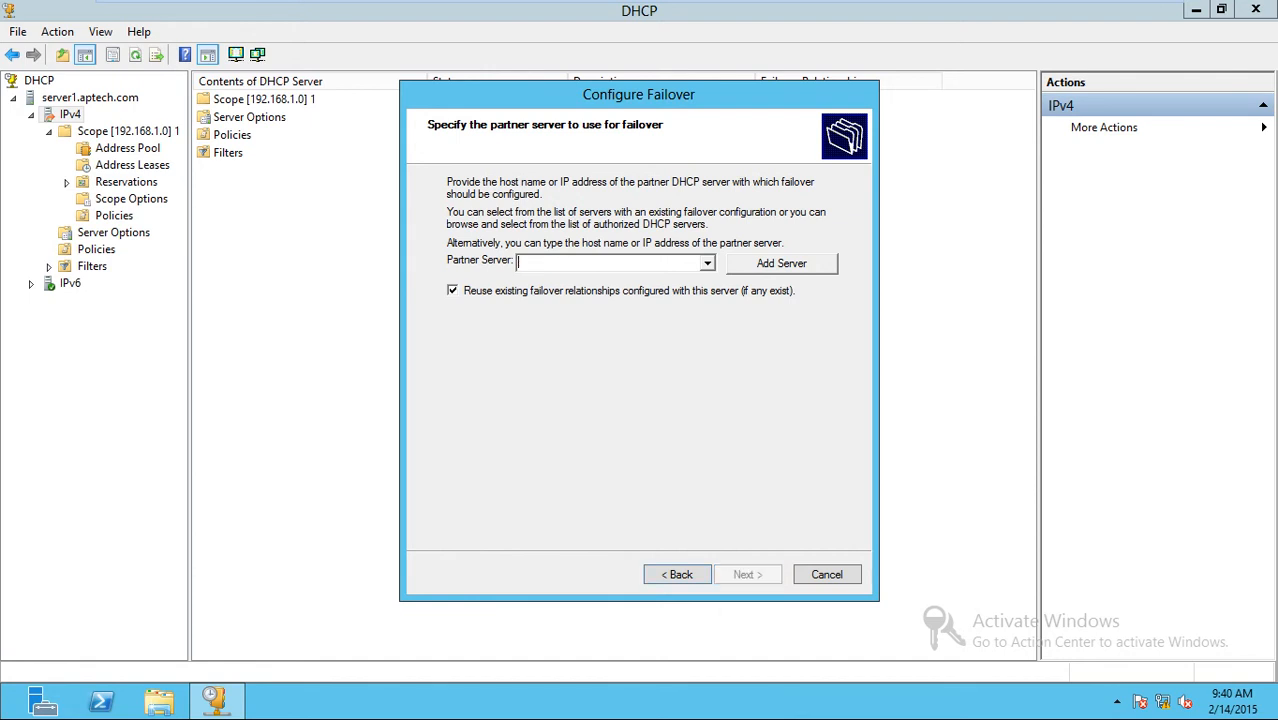
left_click(794, 263)
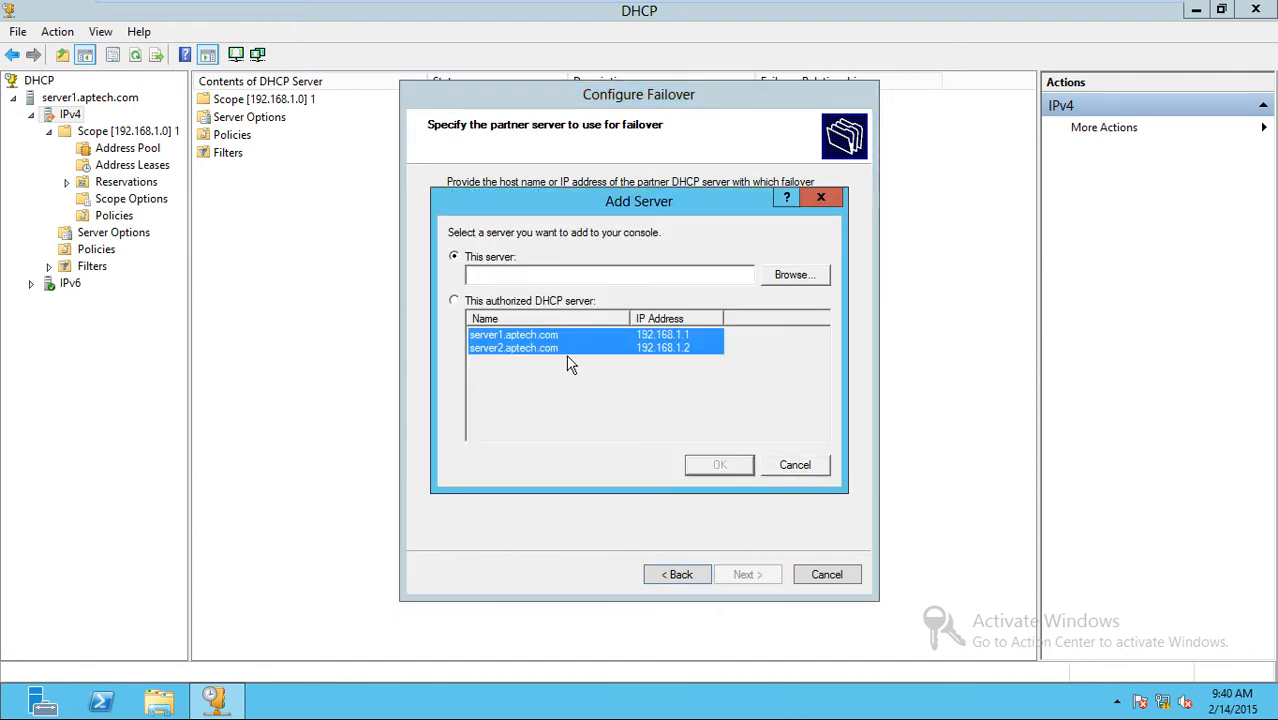
Search the domain's computers, pick SERVER2 and confirm it as the failover partner server.
left_click(790, 278)
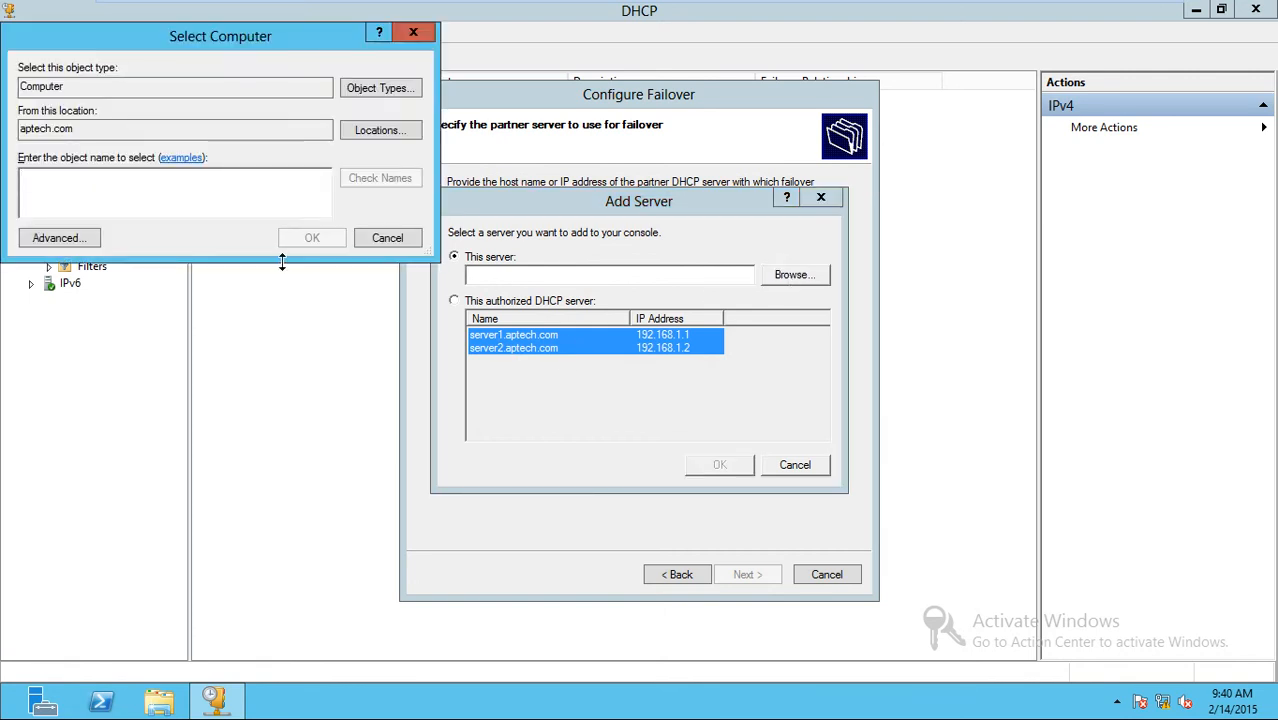
left_click(90, 240)
left_click(462, 256)
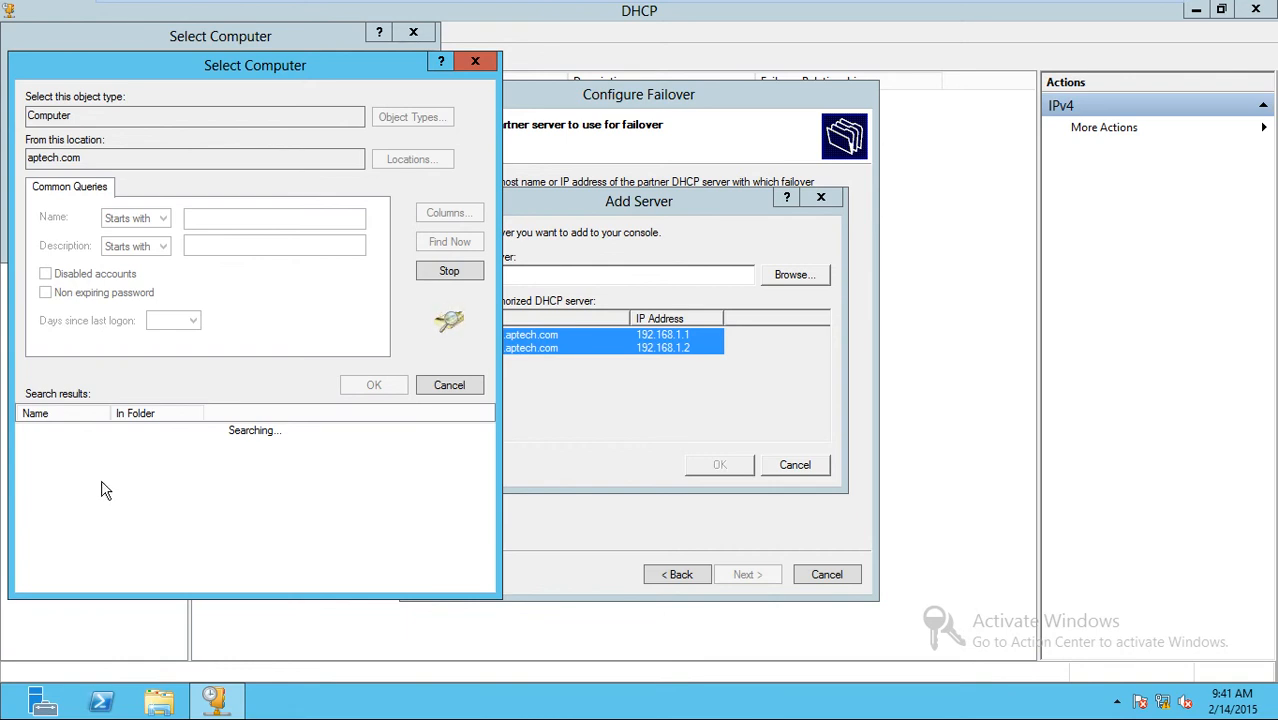
left_click(60, 445)
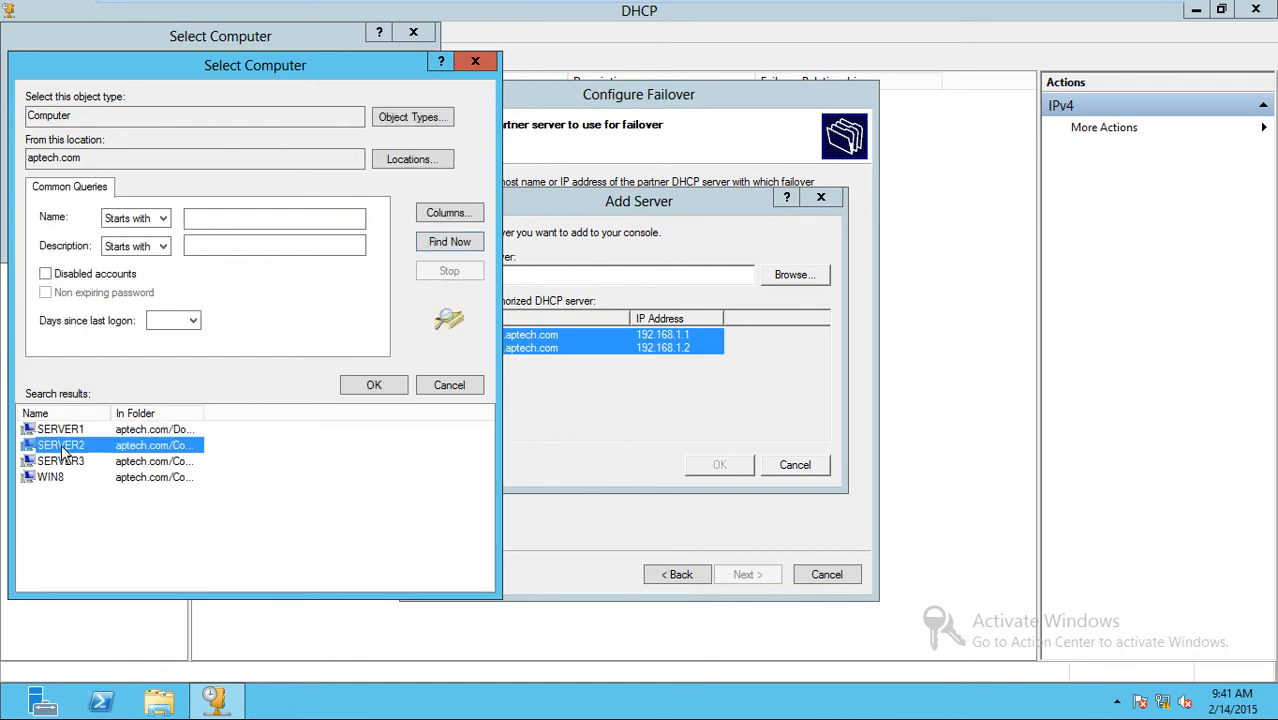
left_click(377, 389)
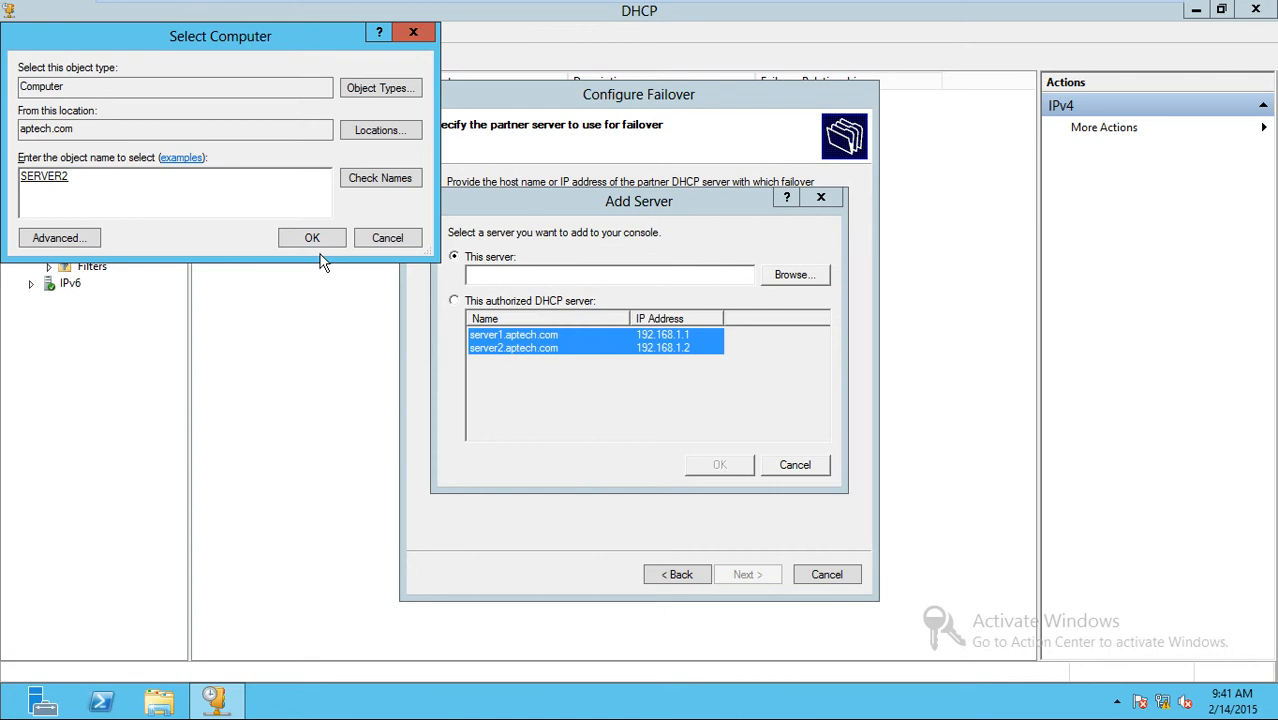
left_click(320, 240)
left_click(724, 462)
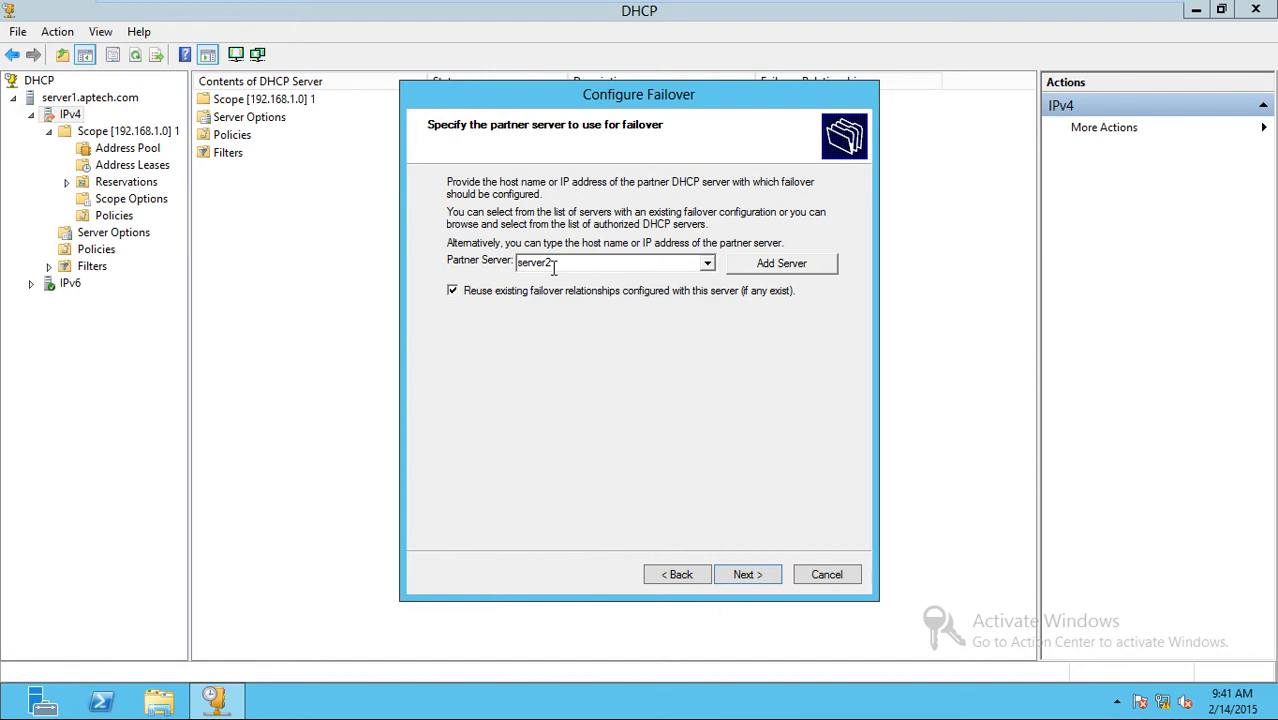
Keep the server1.aptech.com-server2 relationship, finish the wizard, and close the failed error-20120 log.
left_click(747, 576)
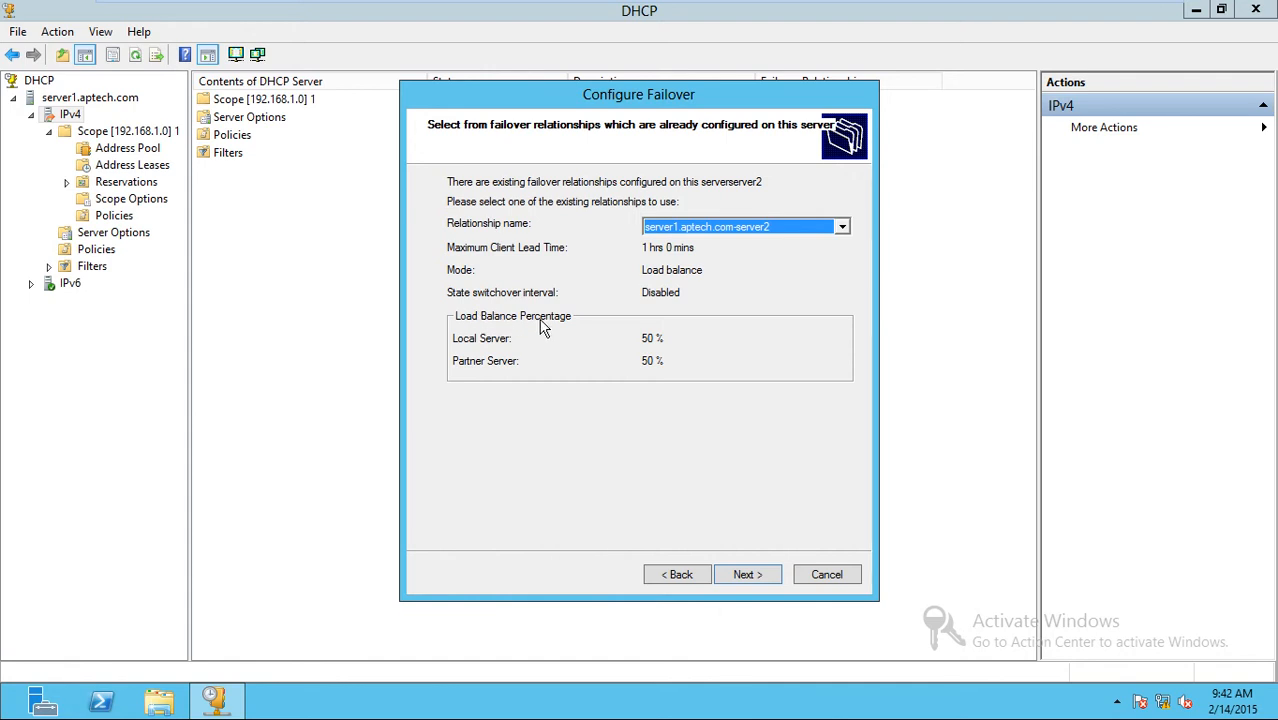
left_click(842, 226)
left_click(842, 226)
left_click(747, 575)
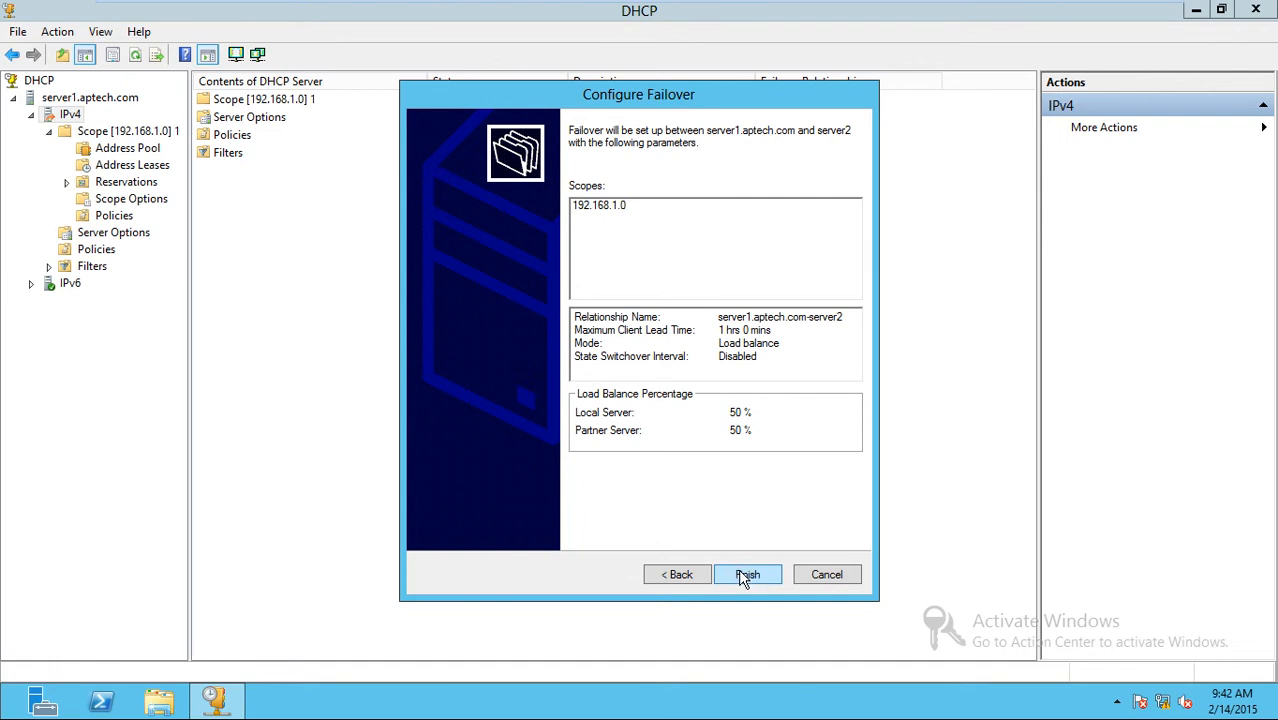
left_click(743, 577)
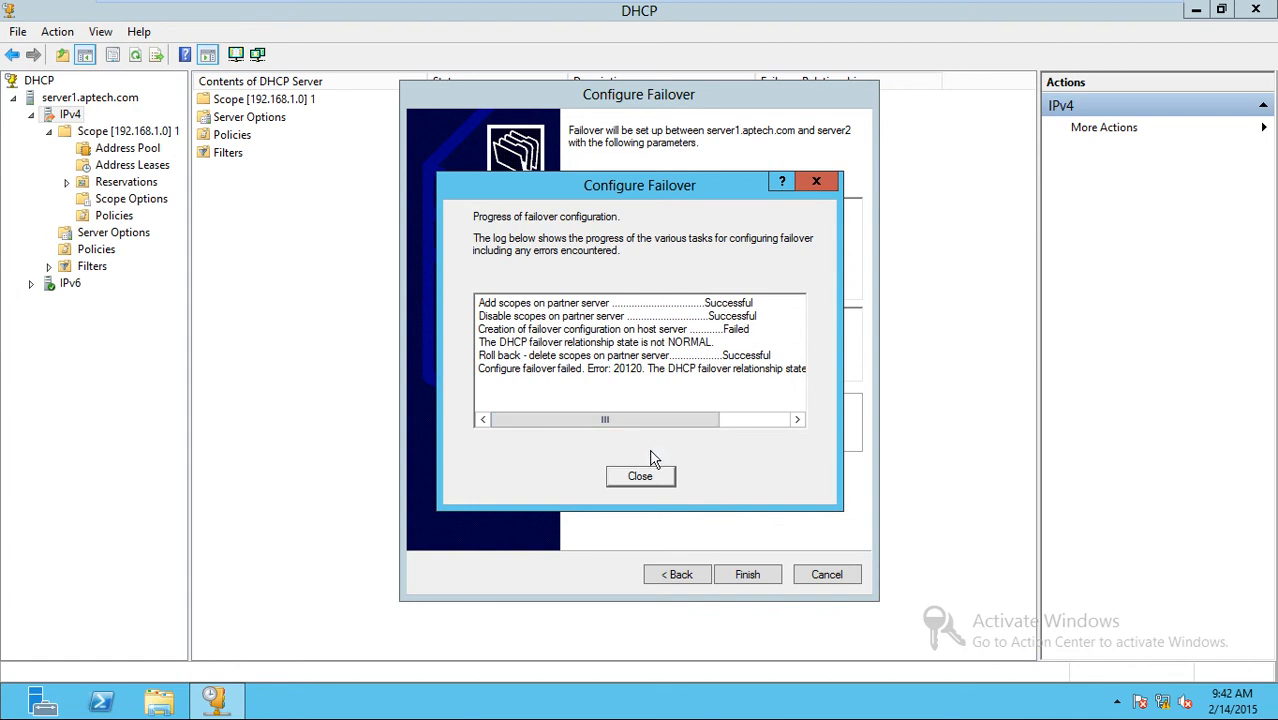
left_click(640, 477)
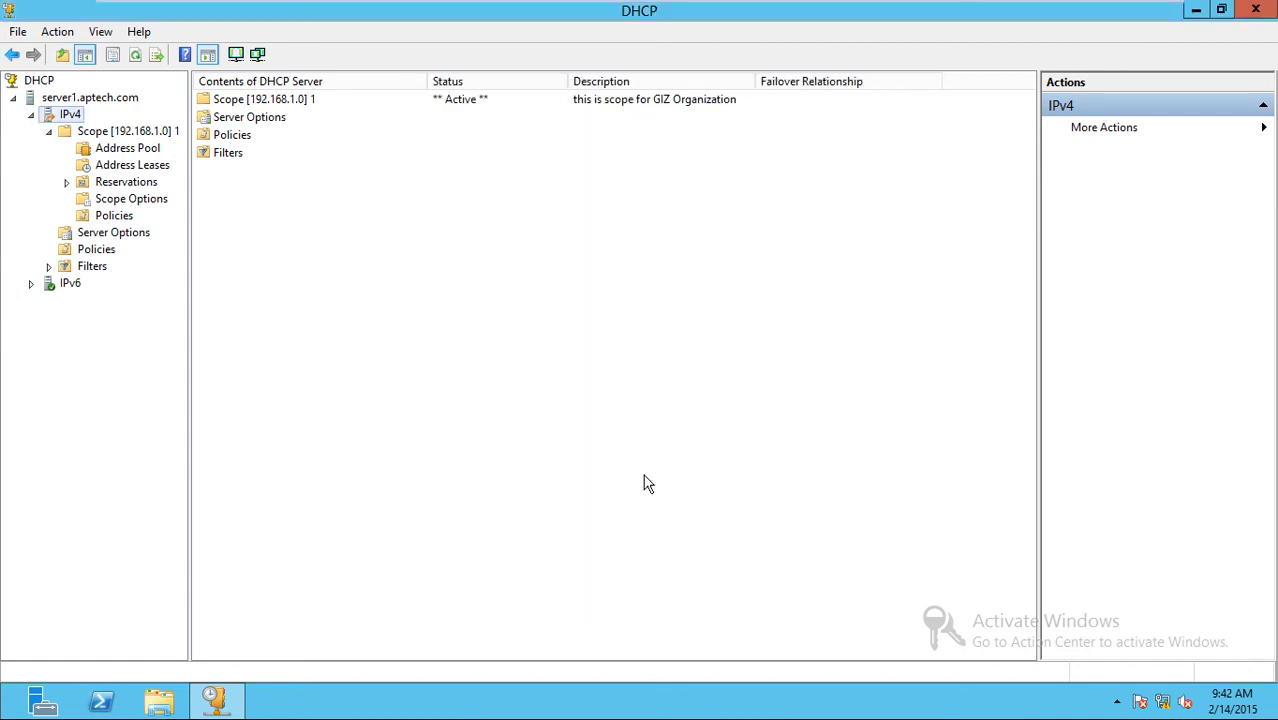
Browse scope 192.168.1.0's address pool, leases, options, policies and 192.168.1.11 reservation, then release the VM view.
left_click(121, 137)
left_click(122, 149)
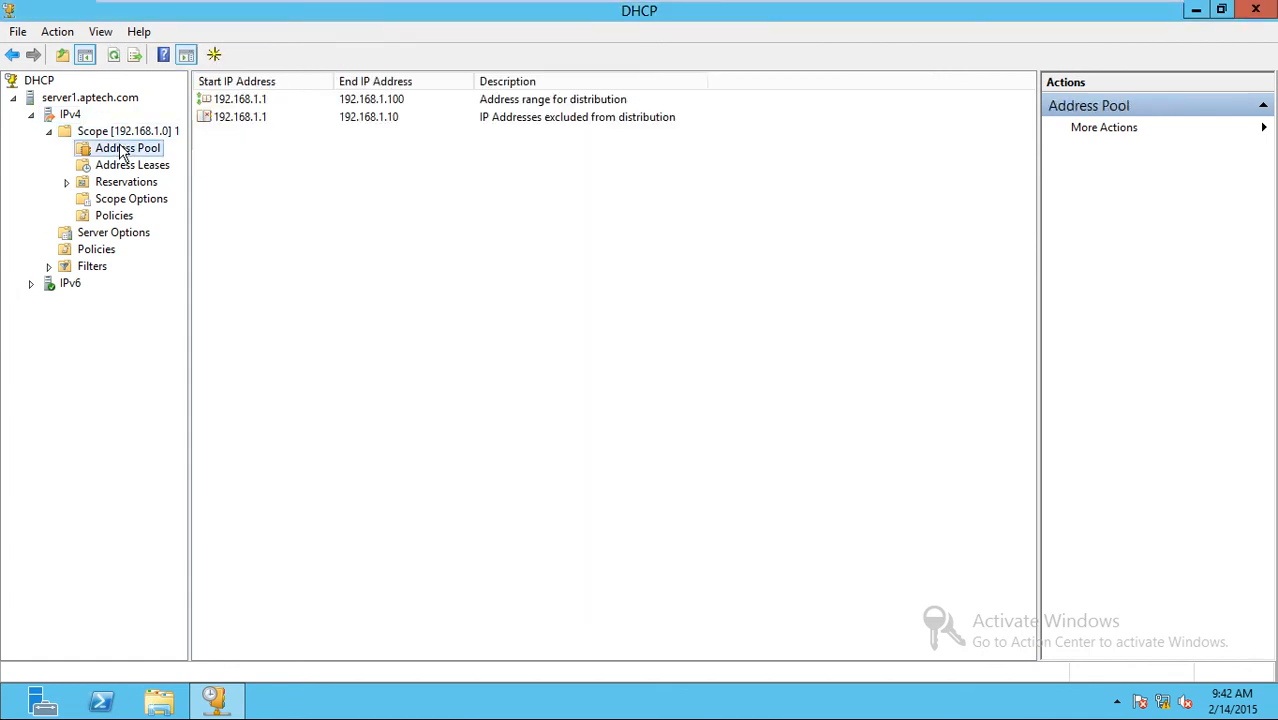
left_click(128, 134)
left_click(133, 145)
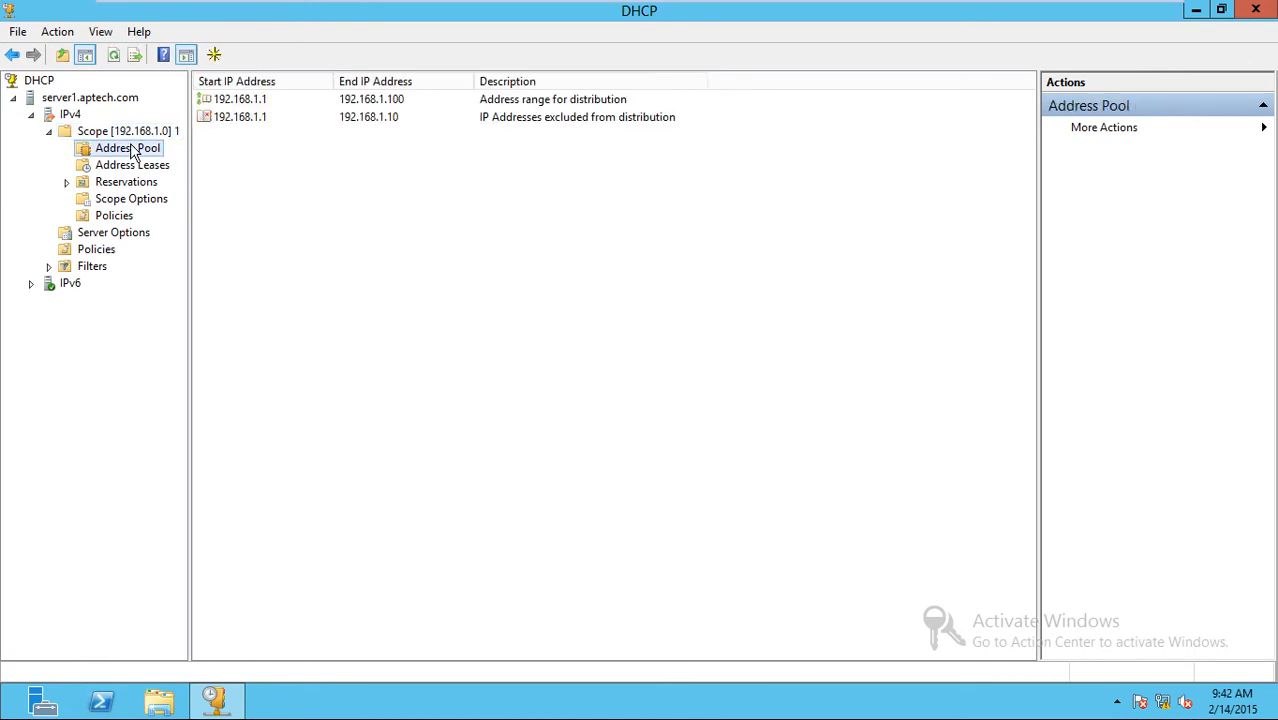
left_click(140, 136)
left_click(138, 166)
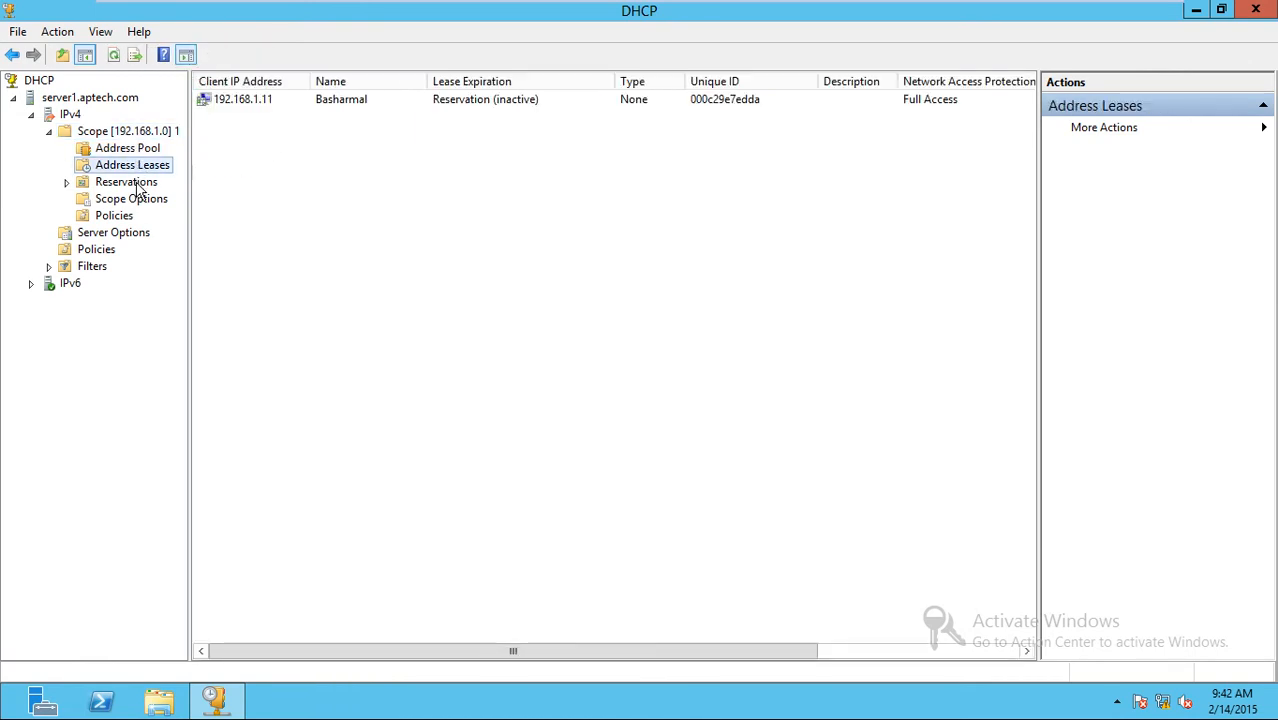
double_click(138, 184)
left_click(139, 217)
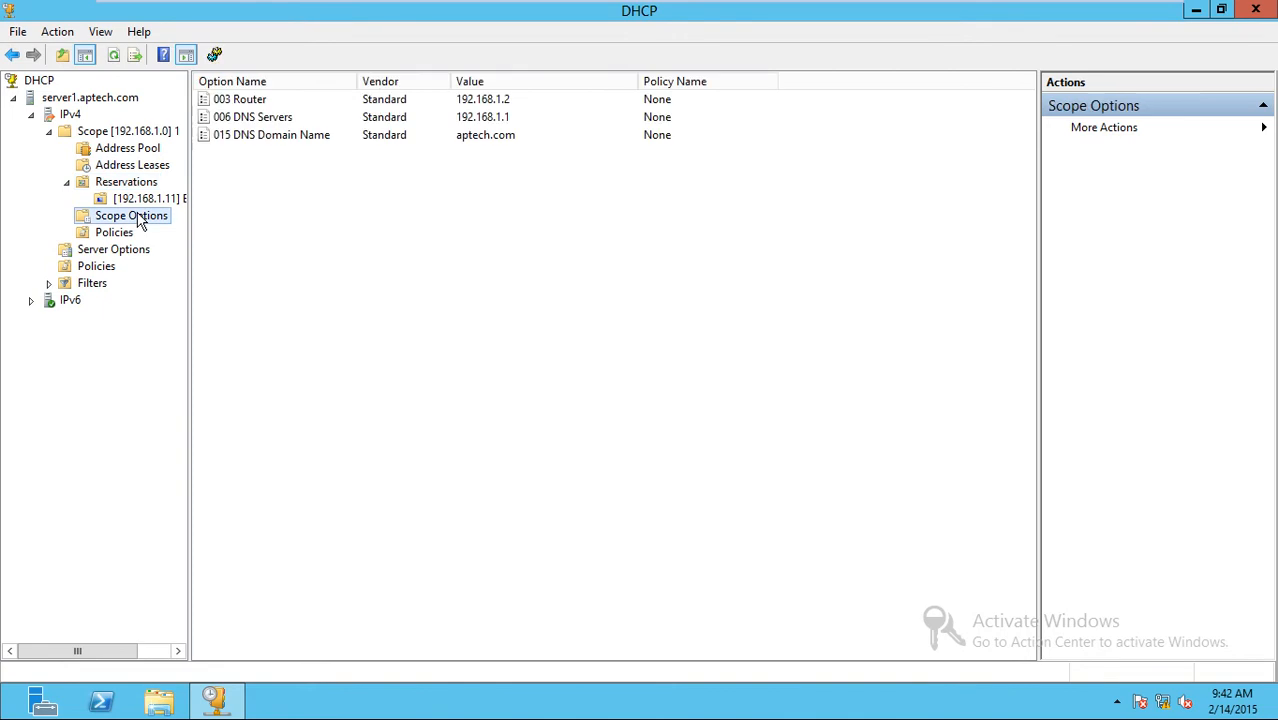
left_click(126, 233)
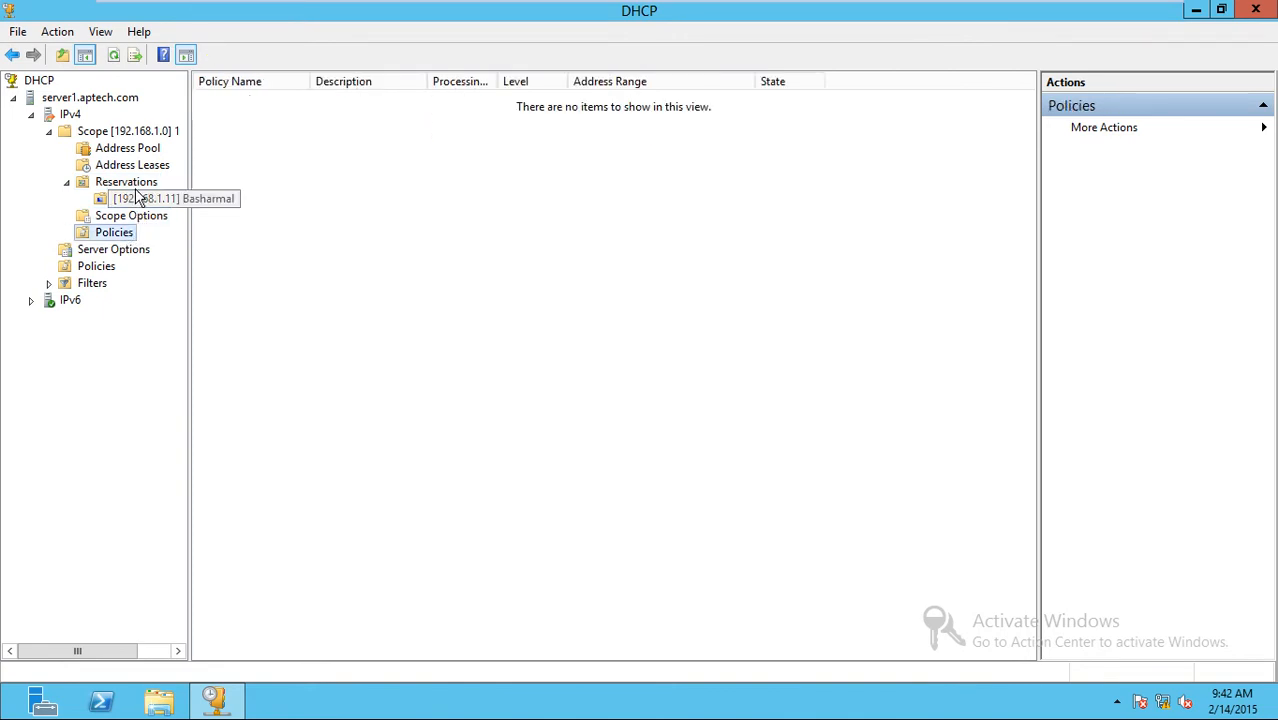
left_click(137, 188)
key("ctrl+alt+Return")
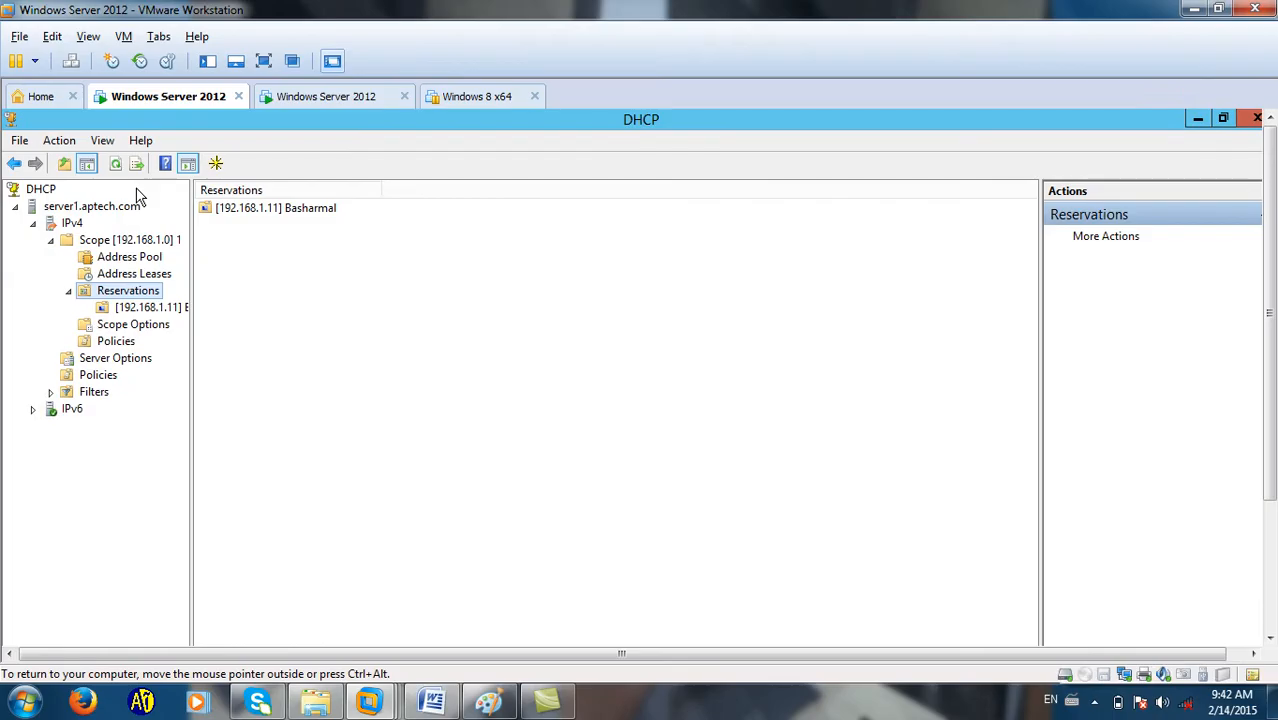
Switch to server2's full-screen console, refresh IPv4, and open then close server2's server properties.
left_click(318, 94)
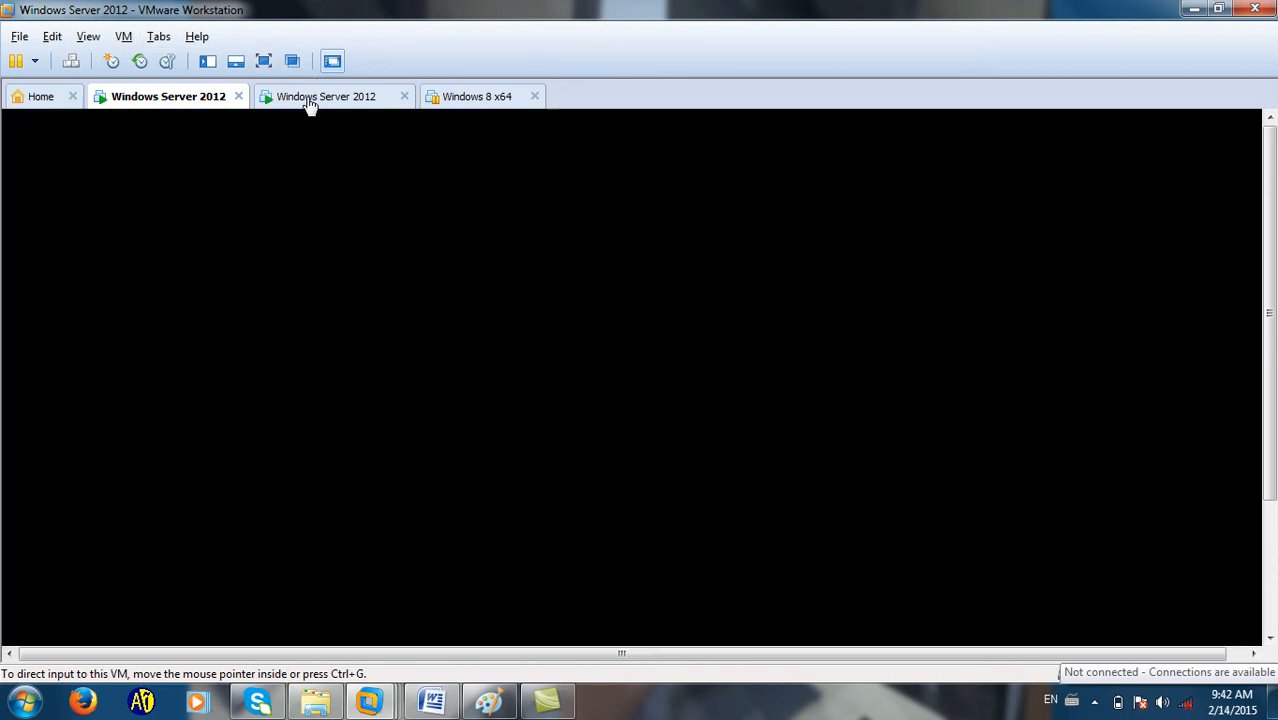
left_click(235, 61)
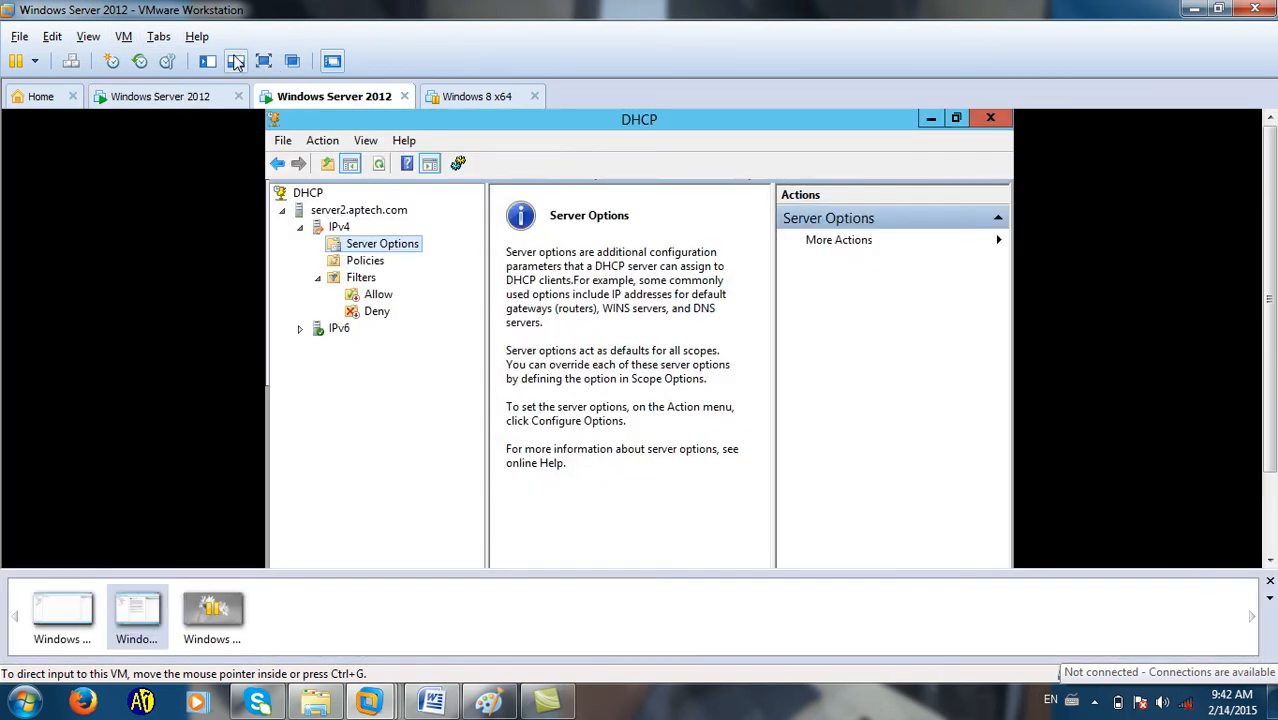
left_click(264, 61)
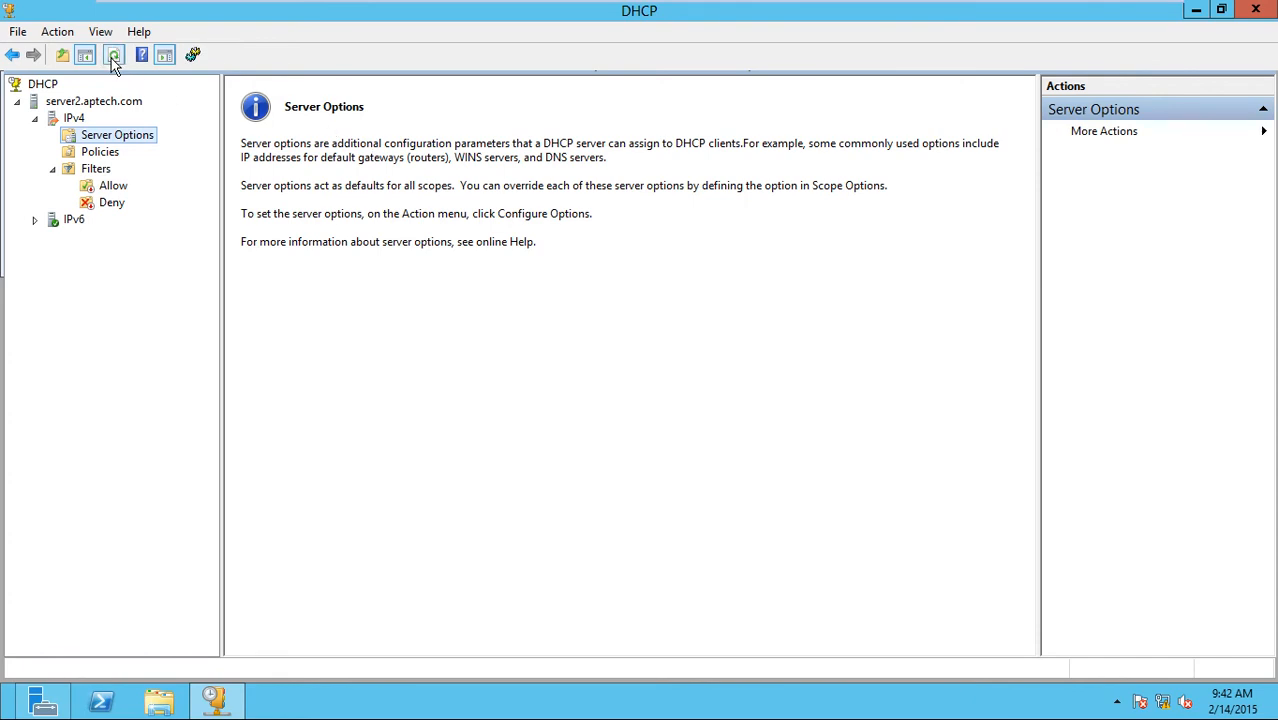
left_click(95, 155)
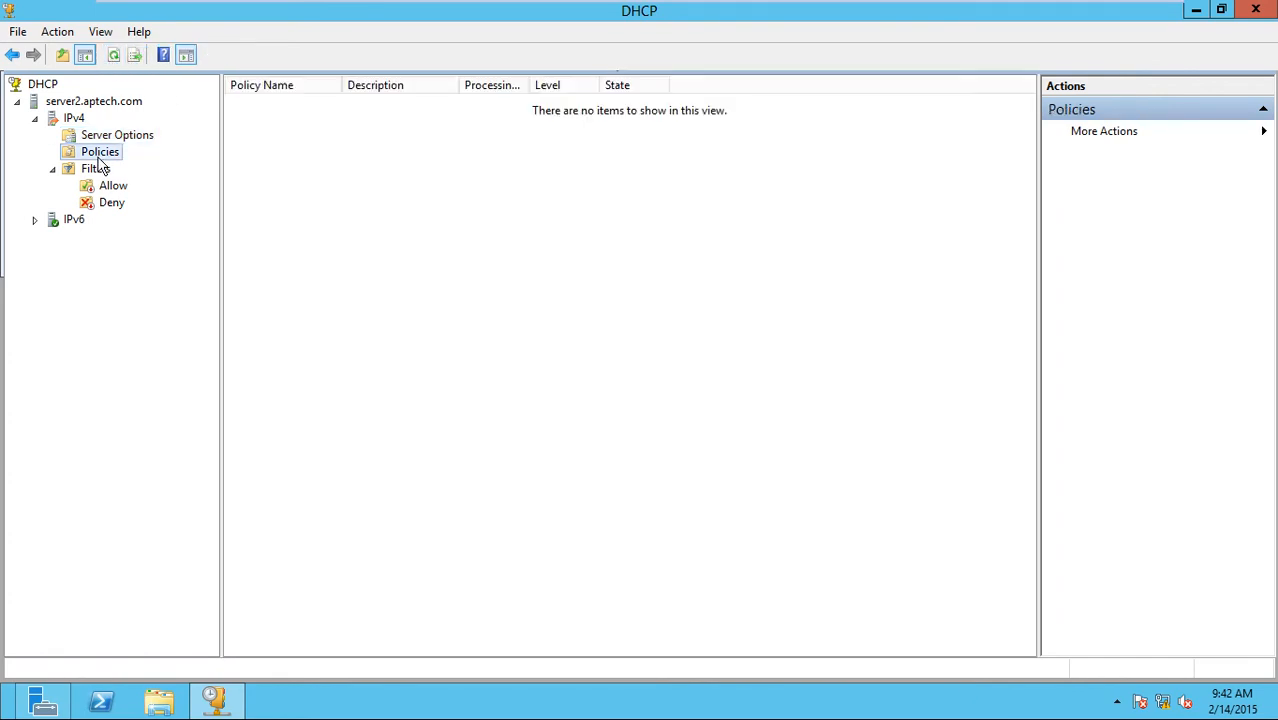
left_click(72, 120)
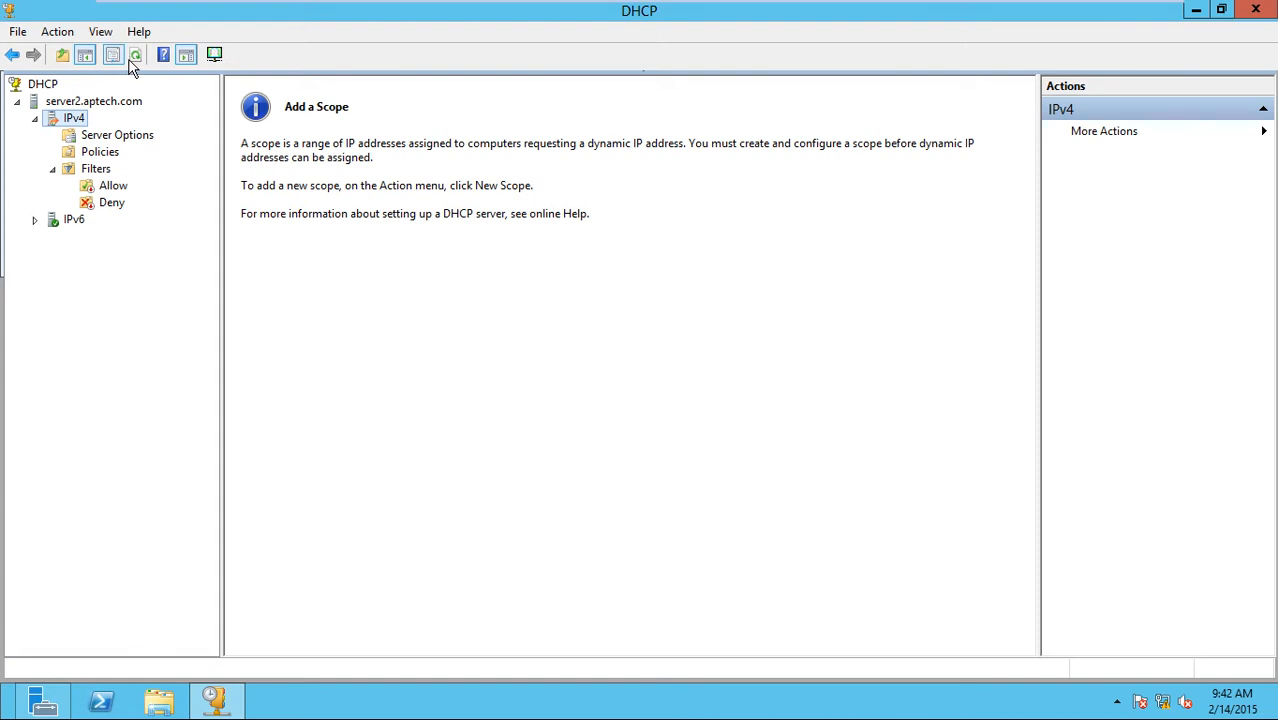
left_click(137, 56)
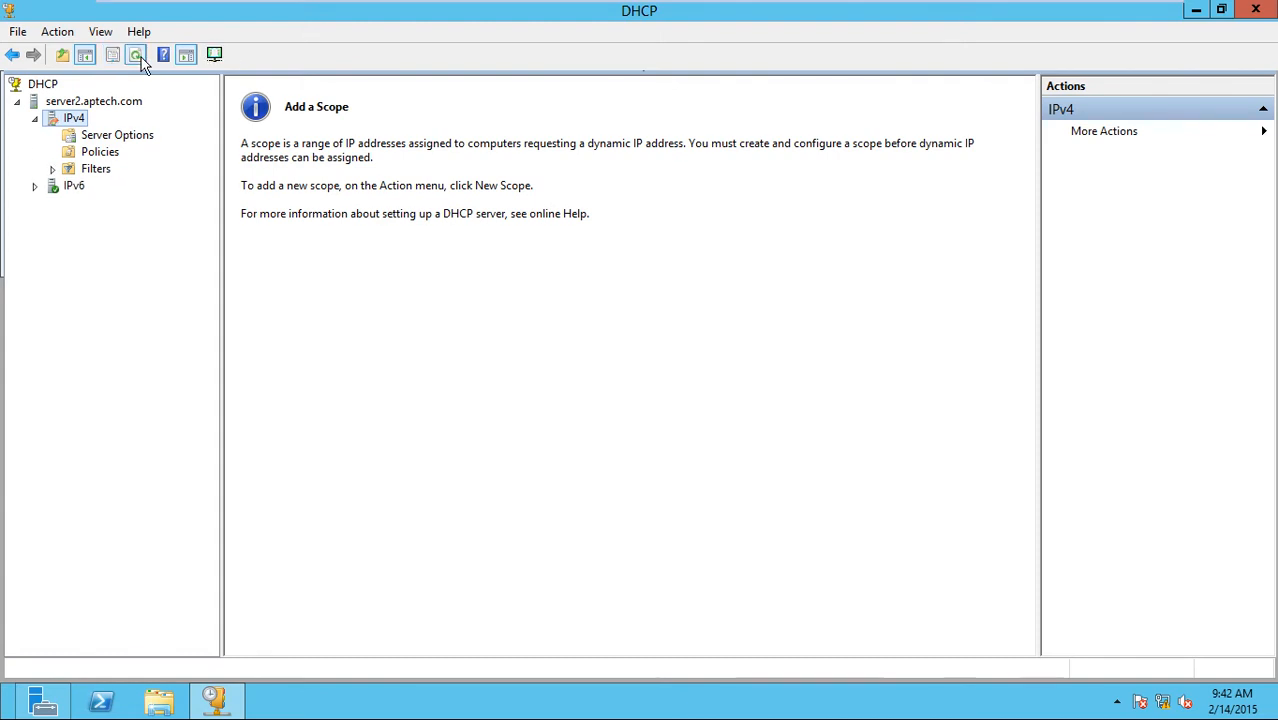
left_click(100, 103)
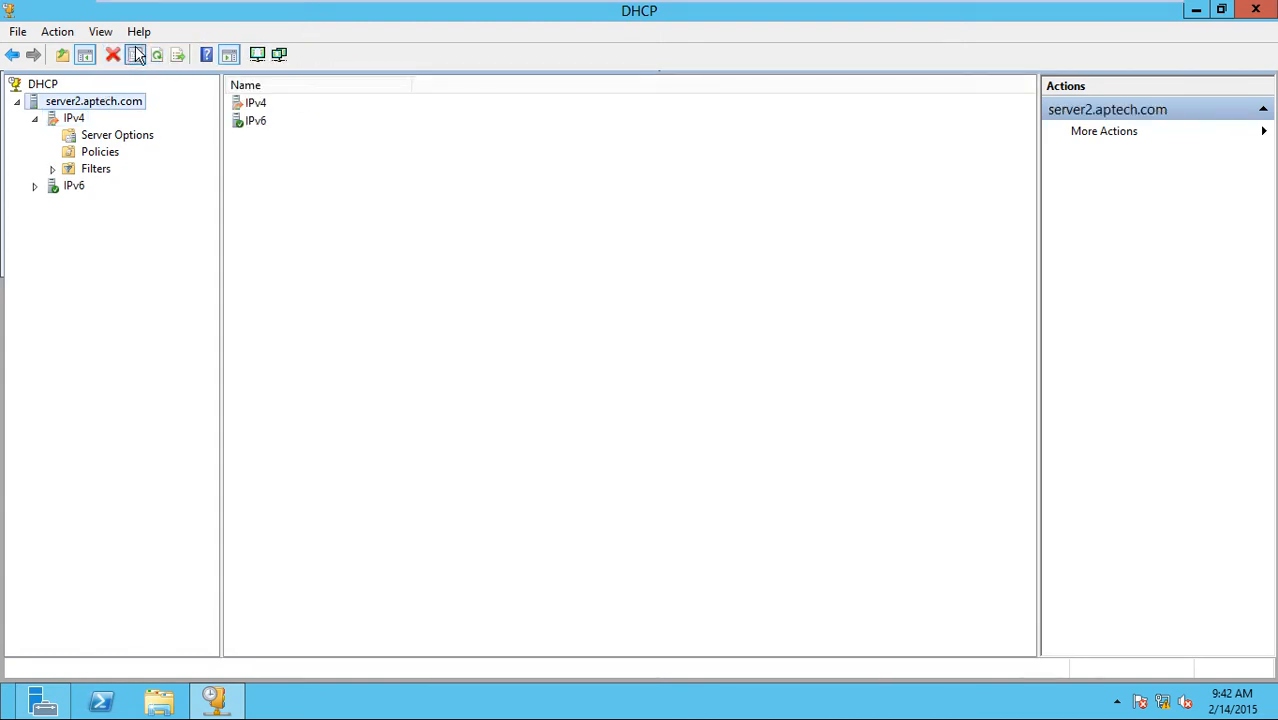
left_click(134, 55)
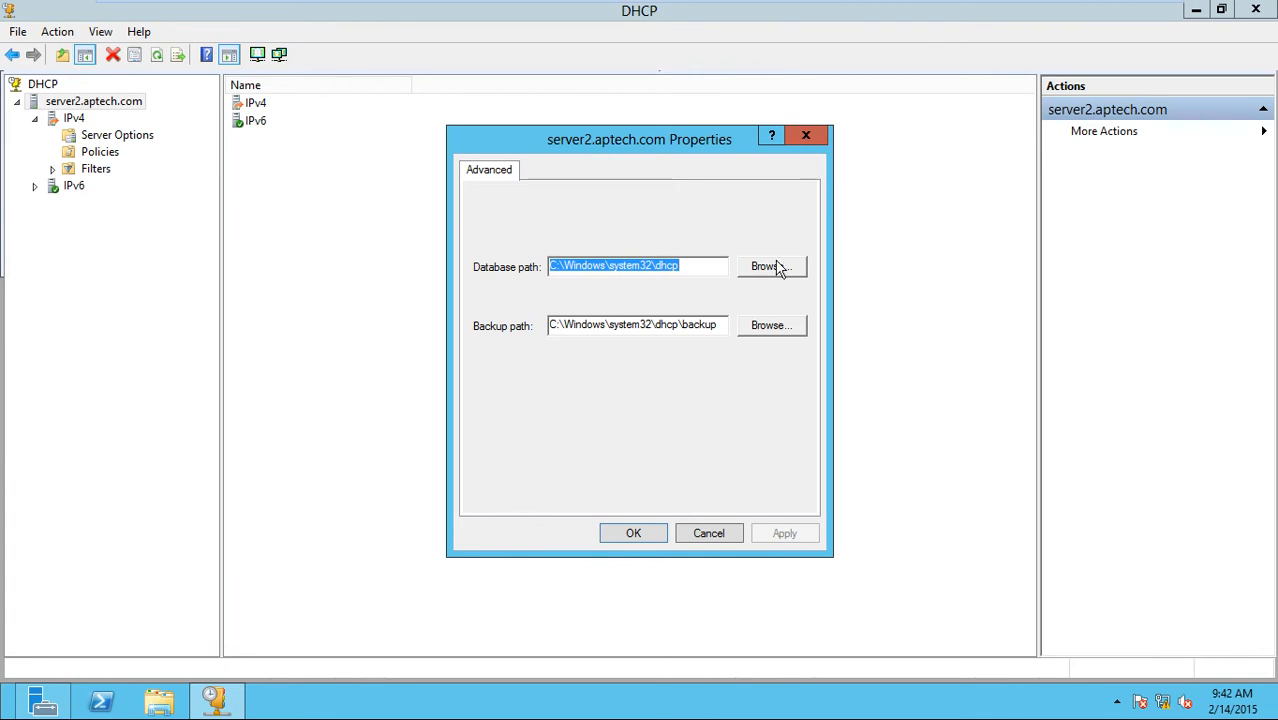
left_click(806, 135)
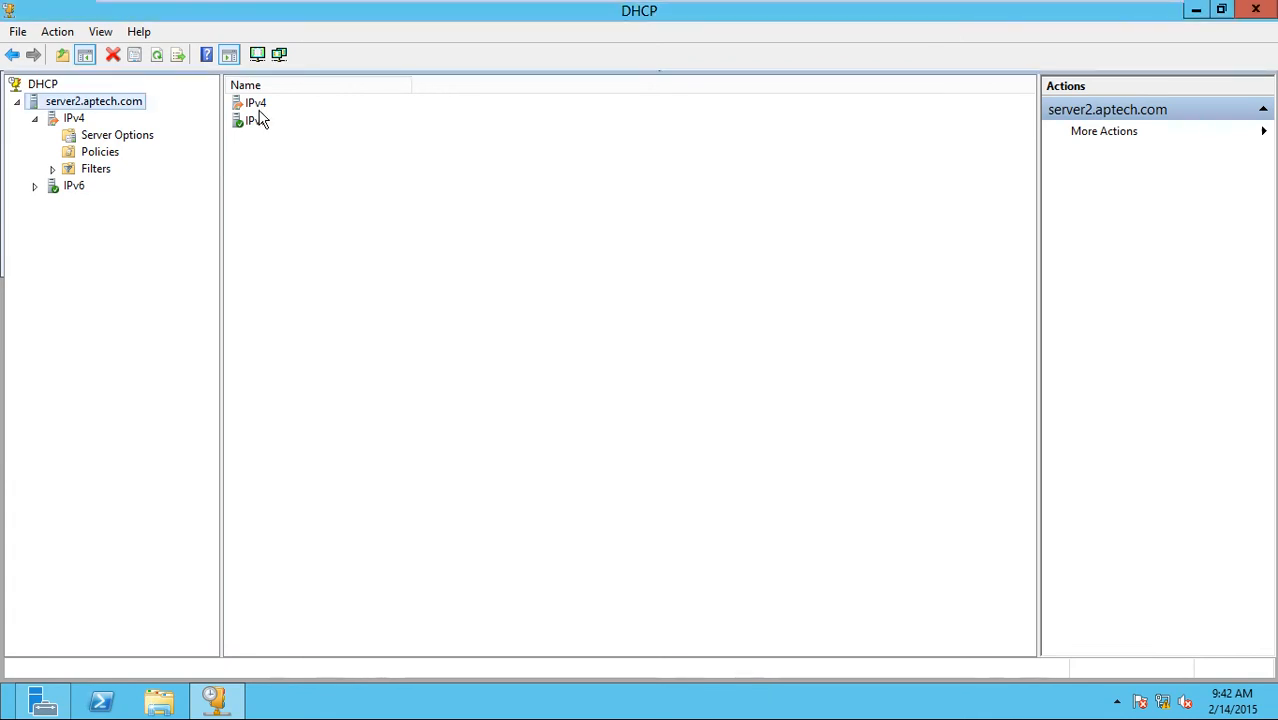
Refresh server2's tree and browse IPv4 Server Options, Policies and the Allow filter, refreshing repeatedly.
left_click(157, 57)
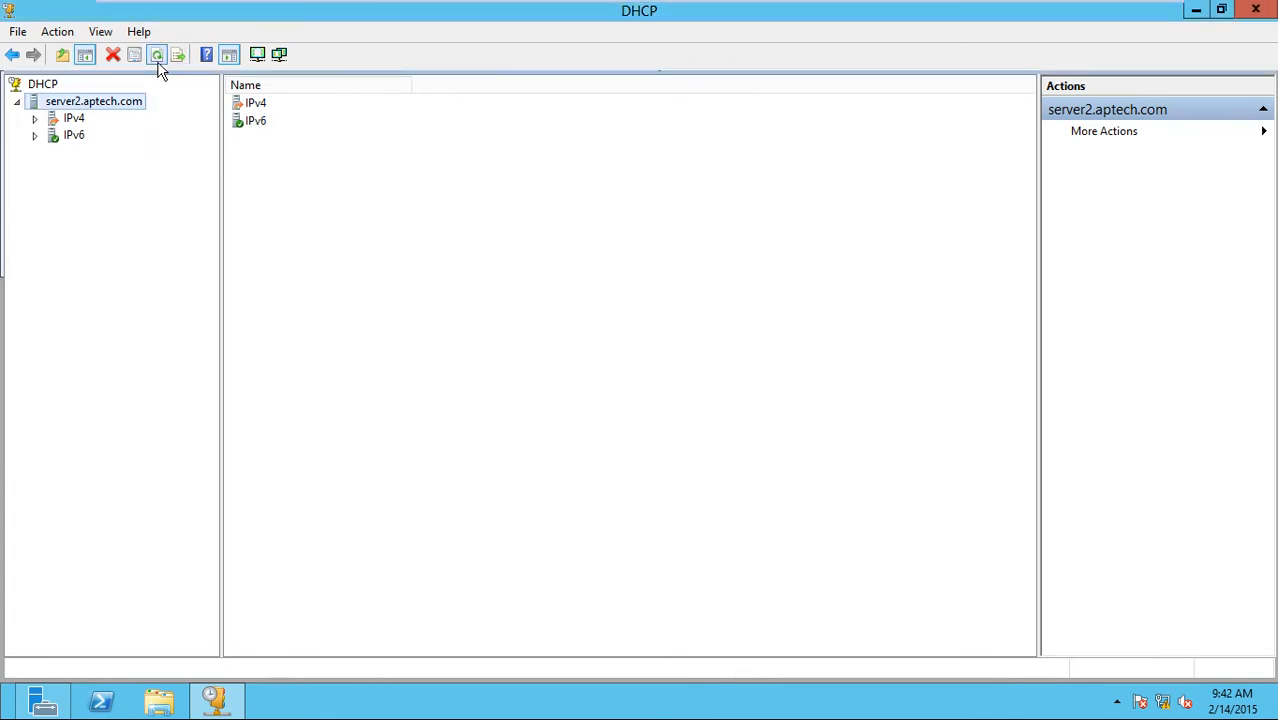
double_click(67, 120)
left_click(92, 136)
left_click(96, 152)
double_click(97, 170)
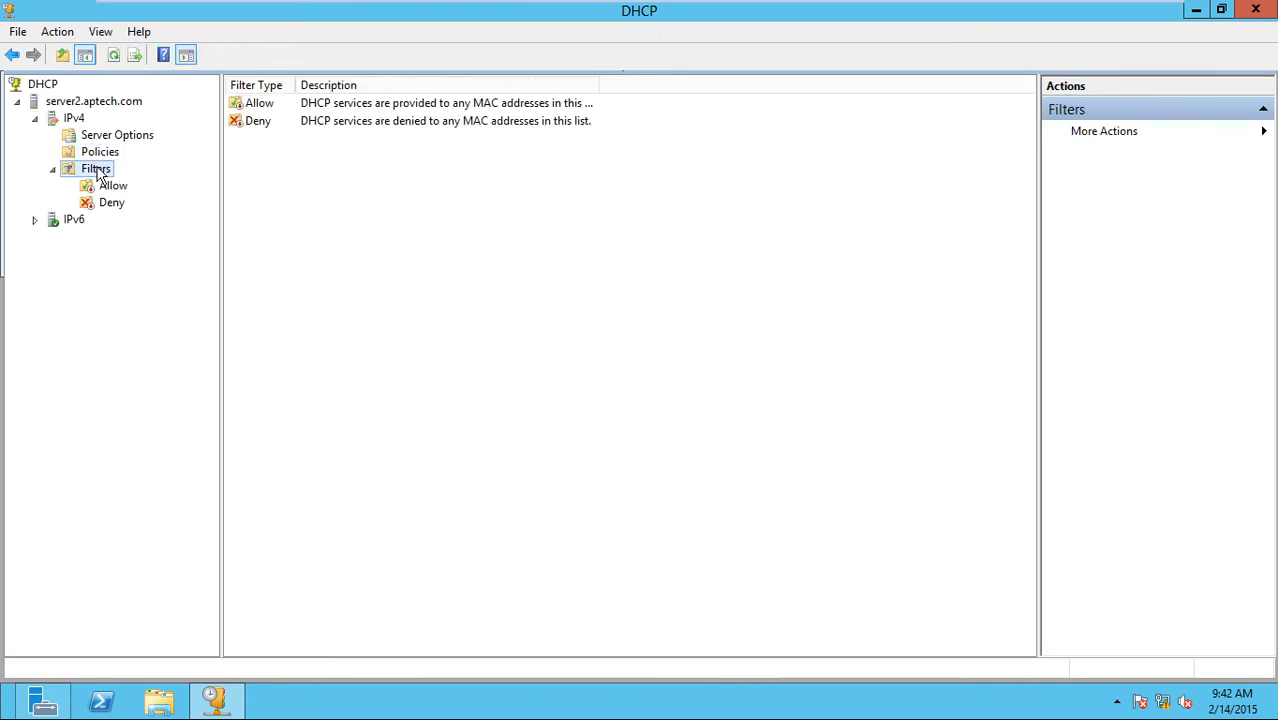
left_click(108, 186)
left_click(106, 136)
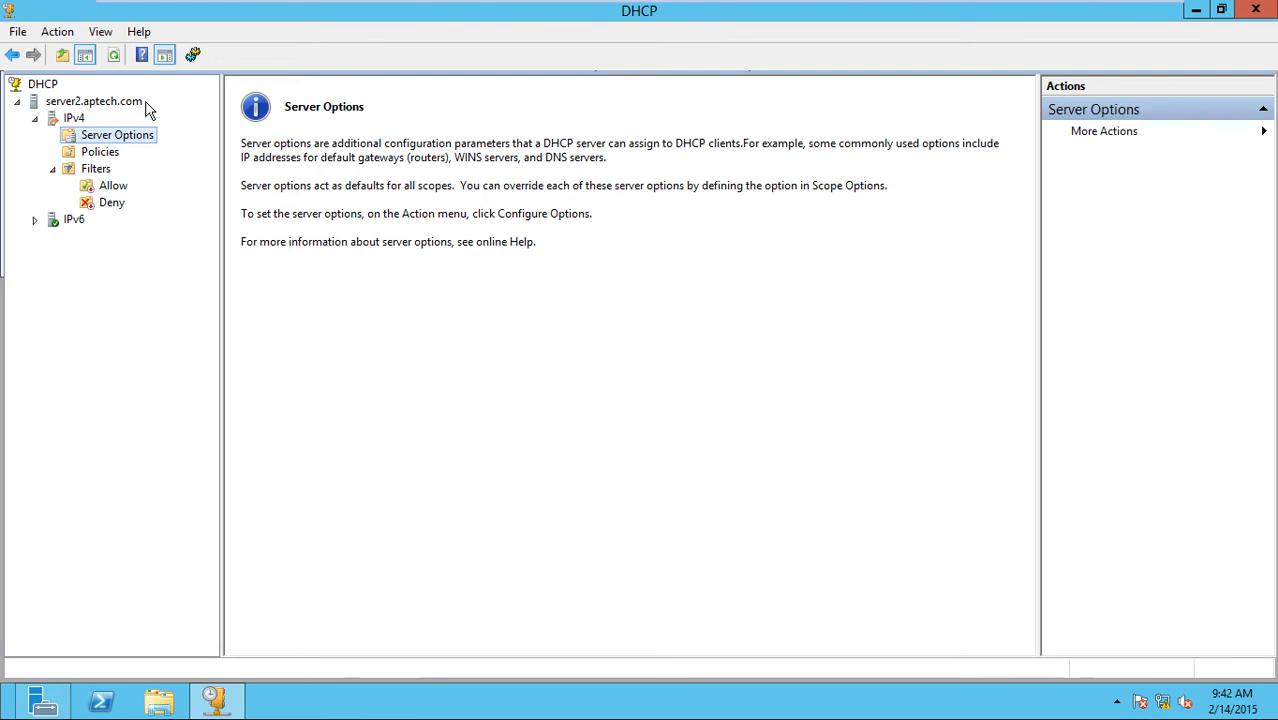
left_click(114, 57)
left_click(116, 57)
left_click(116, 57)
left_click(116, 57)
Reload server2's DHCP data and check IPv4 Server Options and the empty Policies list.
left_click(116, 56)
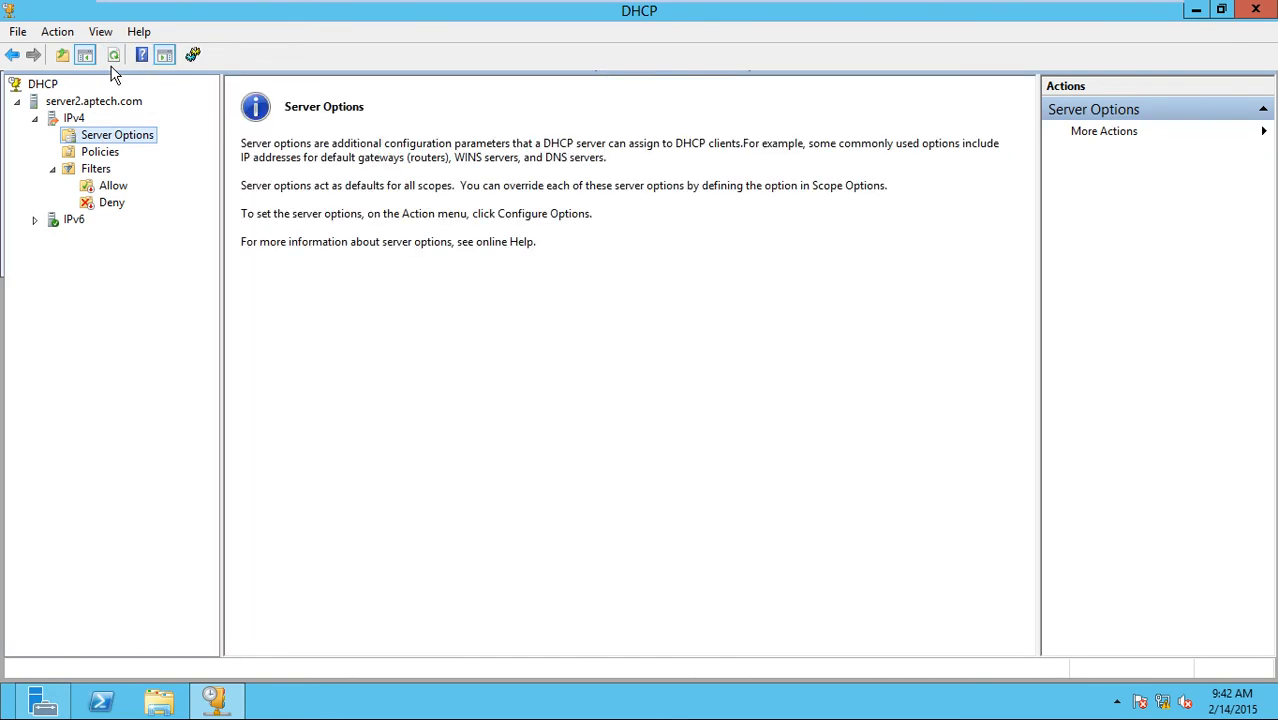
left_click(96, 104)
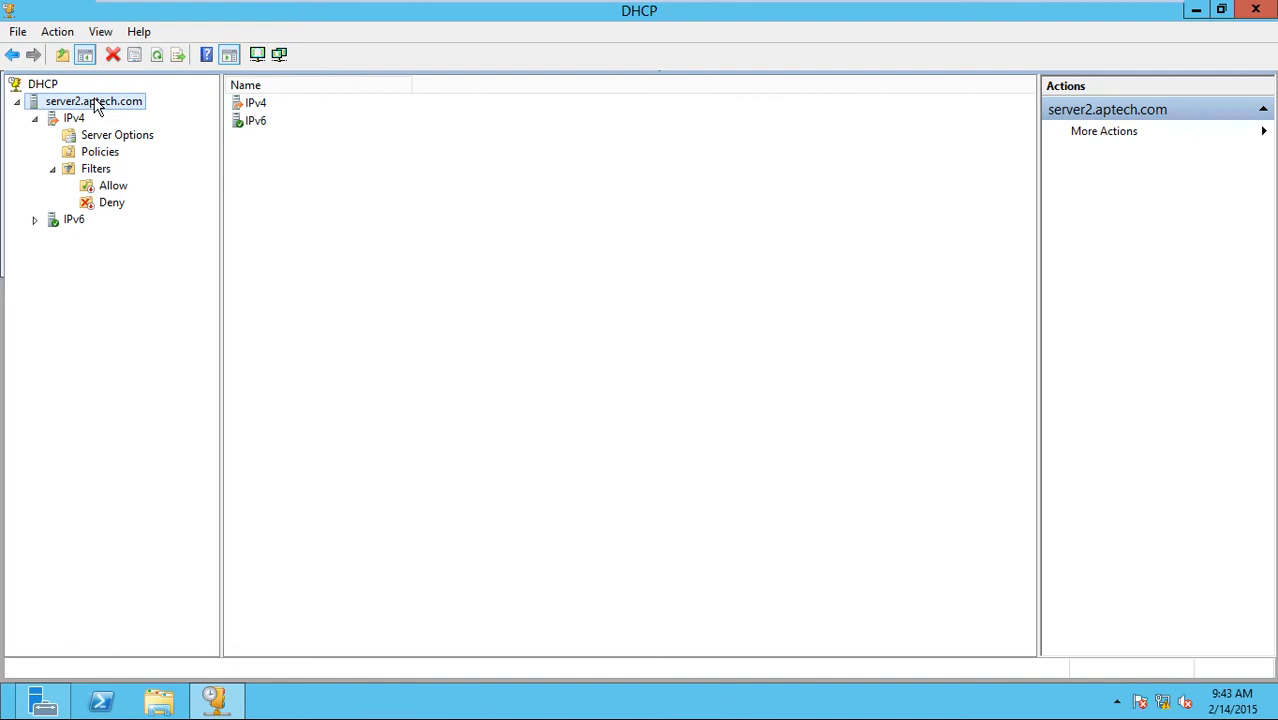
left_click(157, 55)
double_click(74, 119)
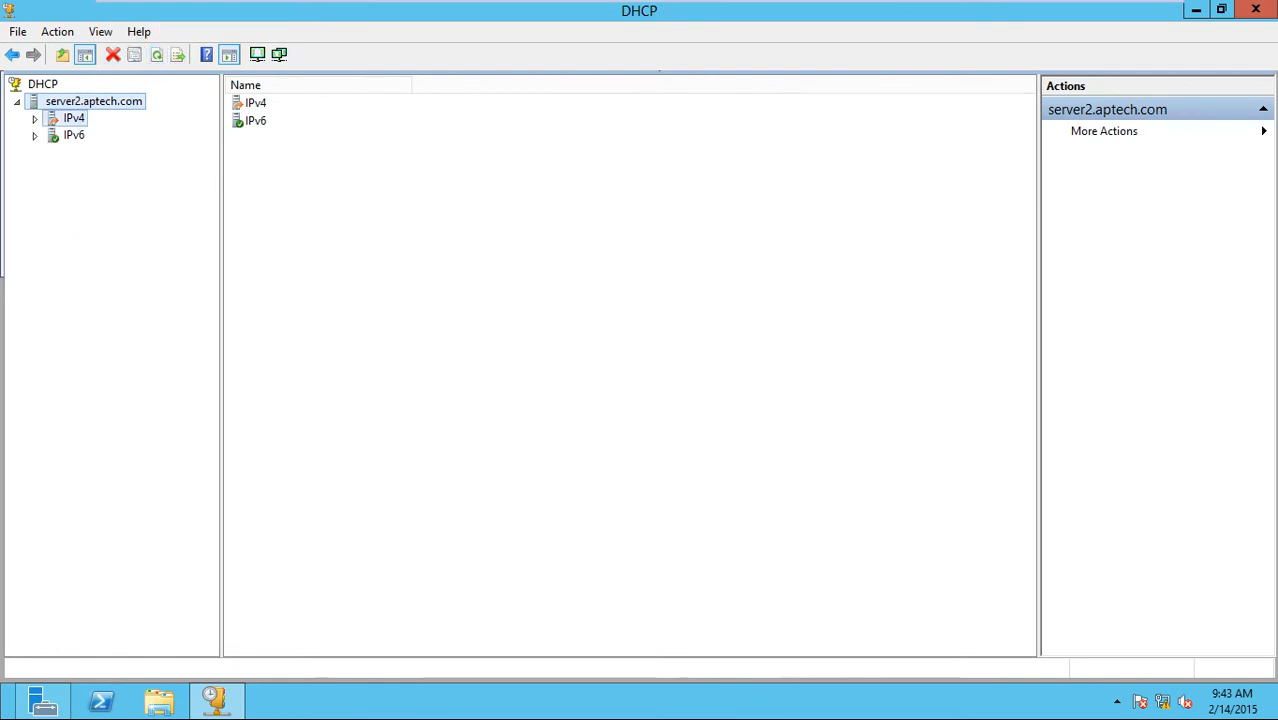
left_click(105, 137)
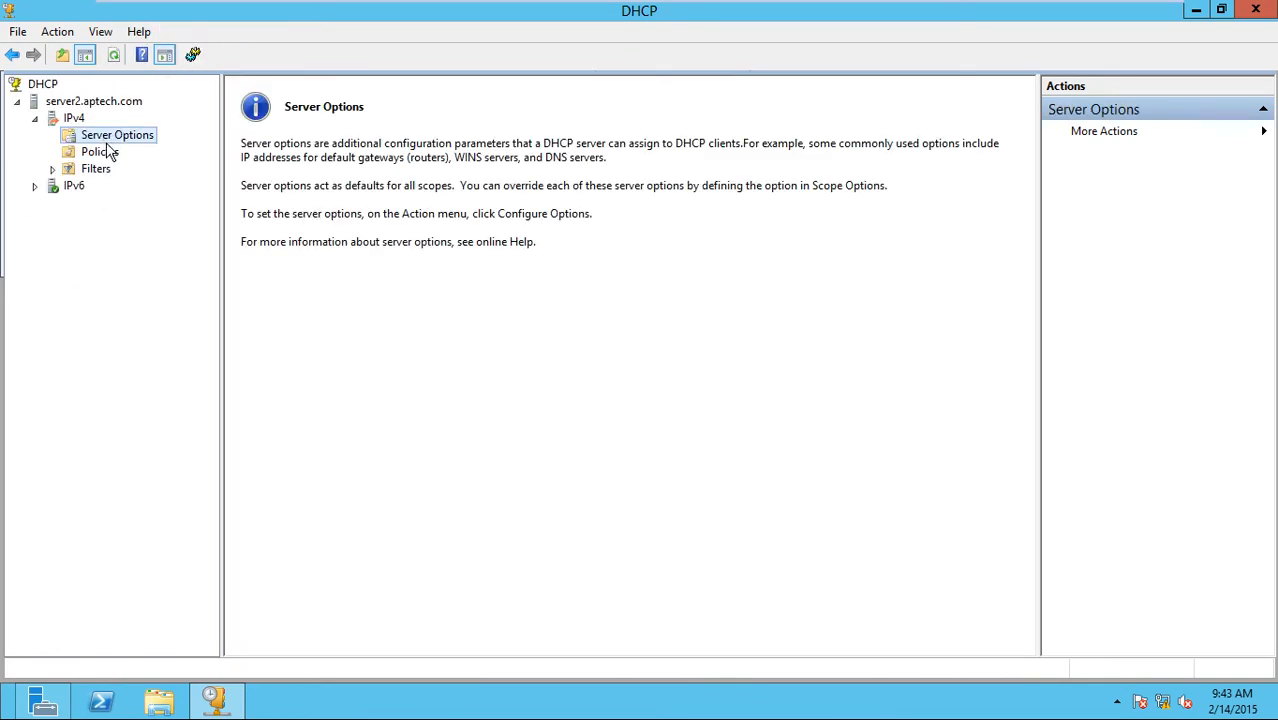
left_click(115, 57)
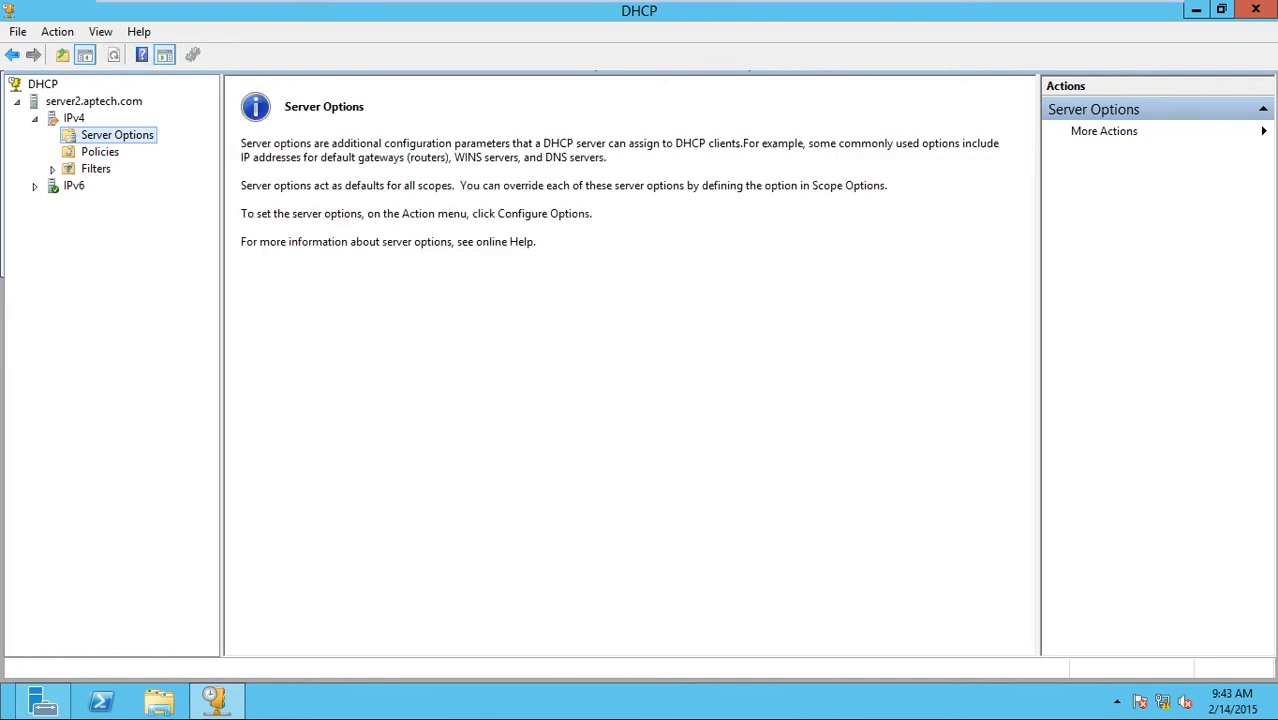
left_click(101, 150)
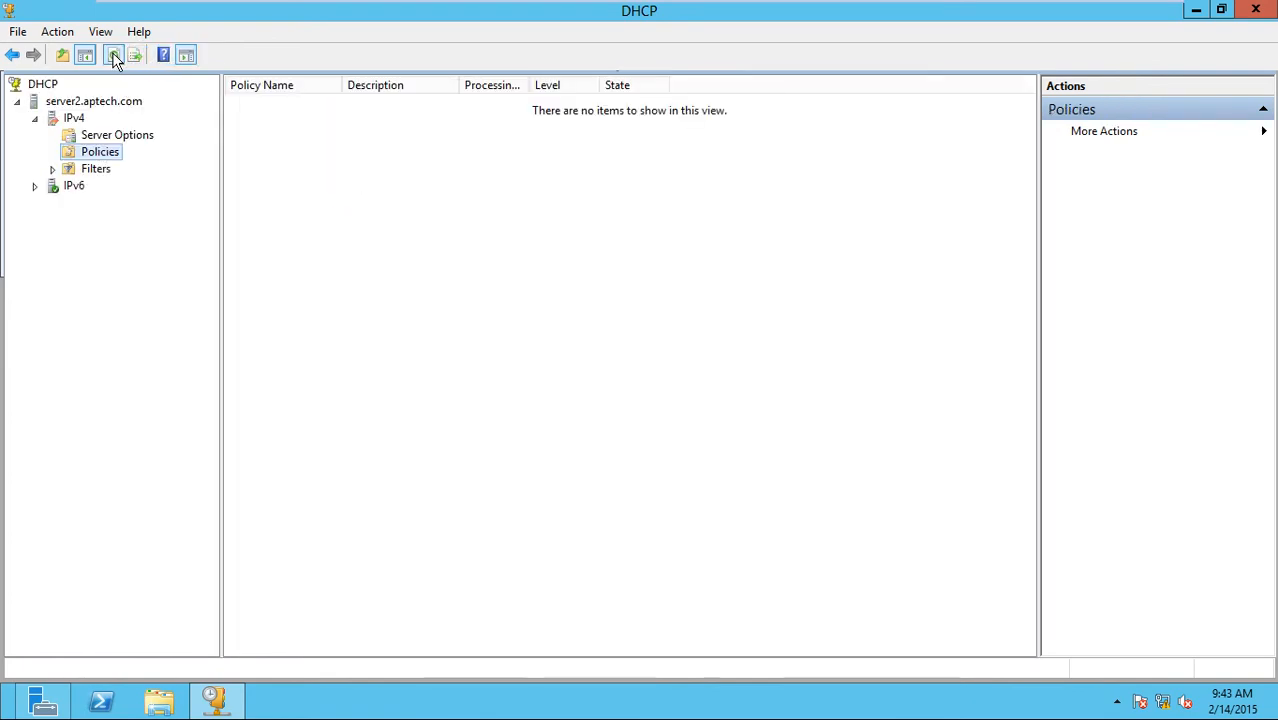
key("ctrl+alt+Return")
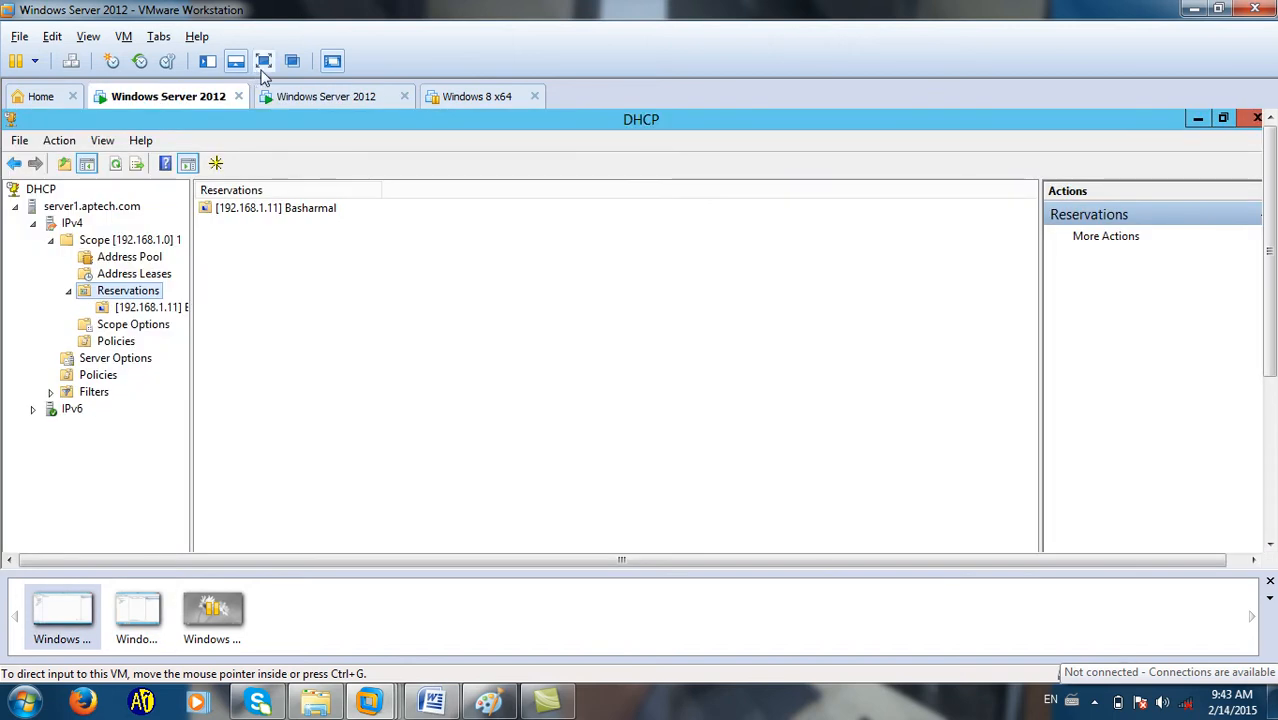
Show server1's DHCP console full screen and refresh the scope 192.168.1.0 and IPv4 views.
left_click(262, 60)
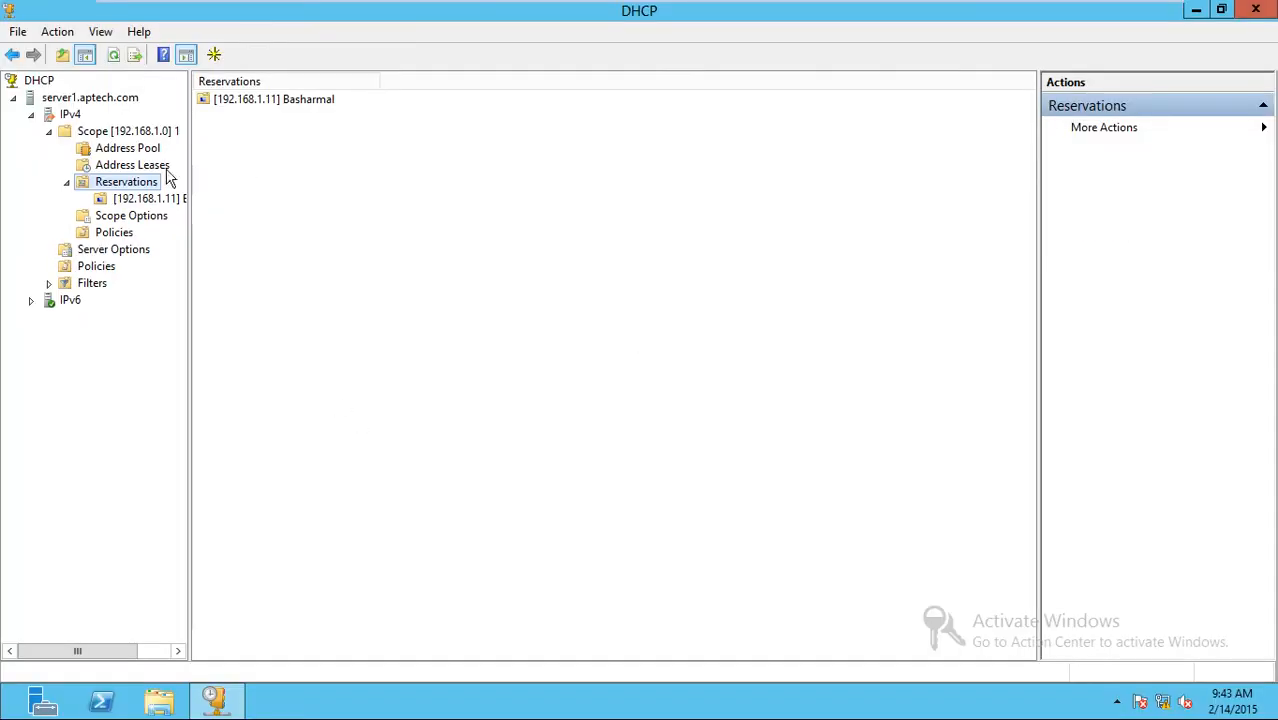
left_click(137, 134)
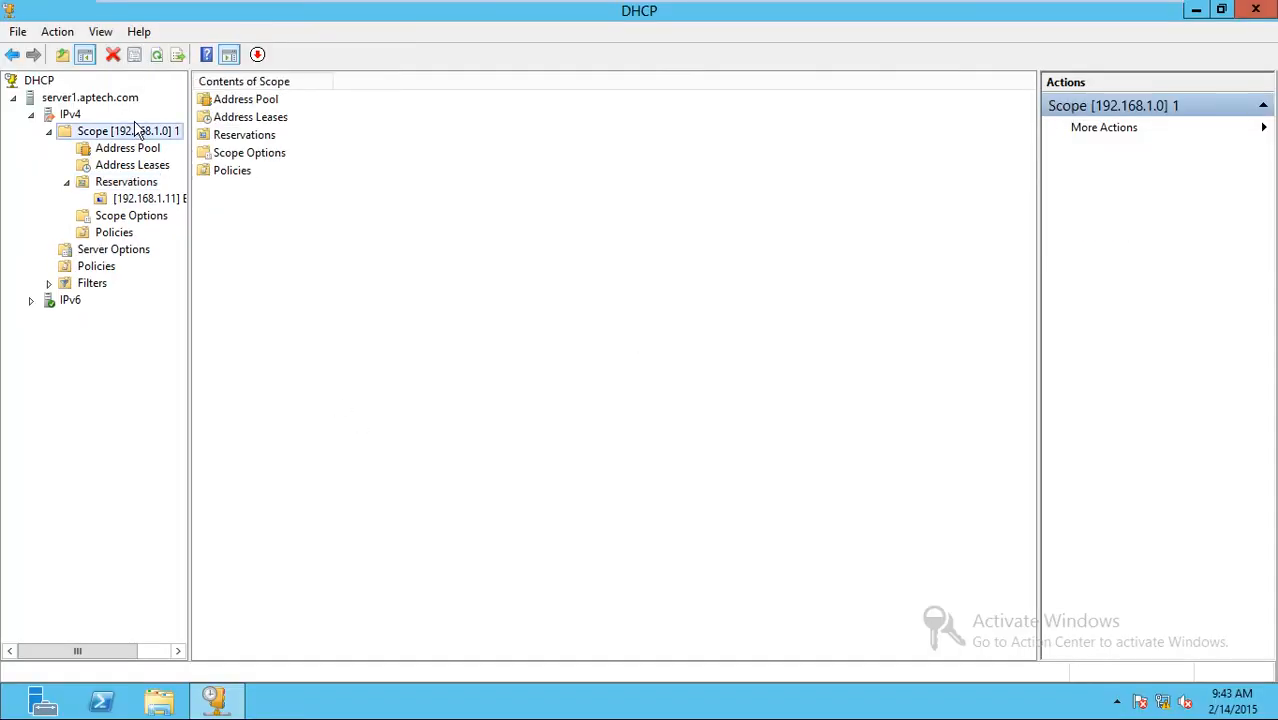
left_click(158, 56)
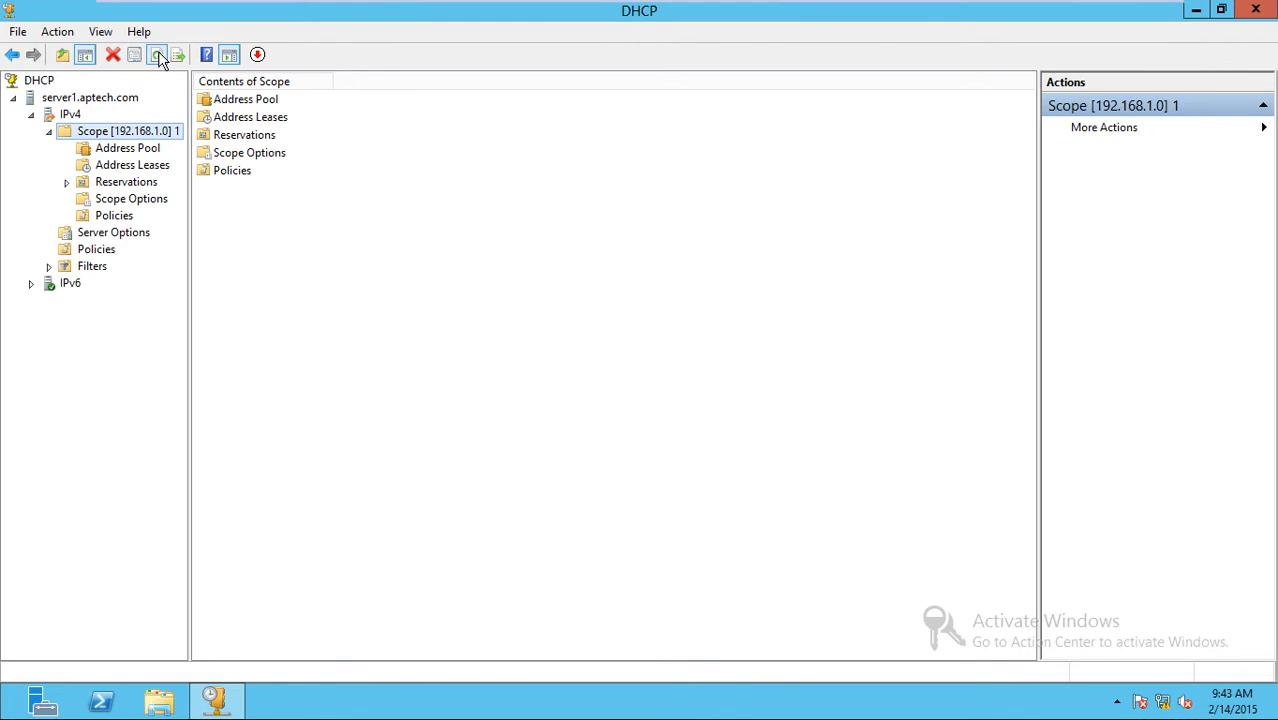
left_click(69, 114)
left_click(132, 63)
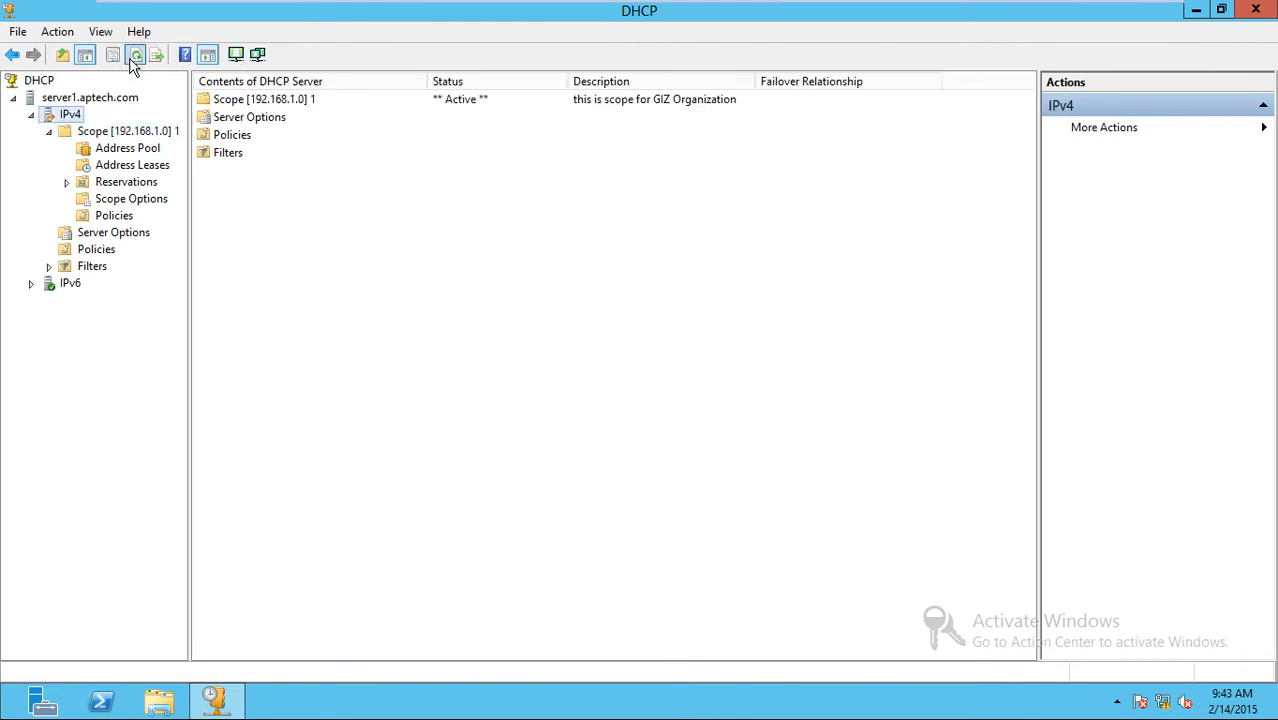
Run Replicate Failover Scopes on server1's IPv4 node and dismiss the no-scopes-configured error.
left_click(62, 99)
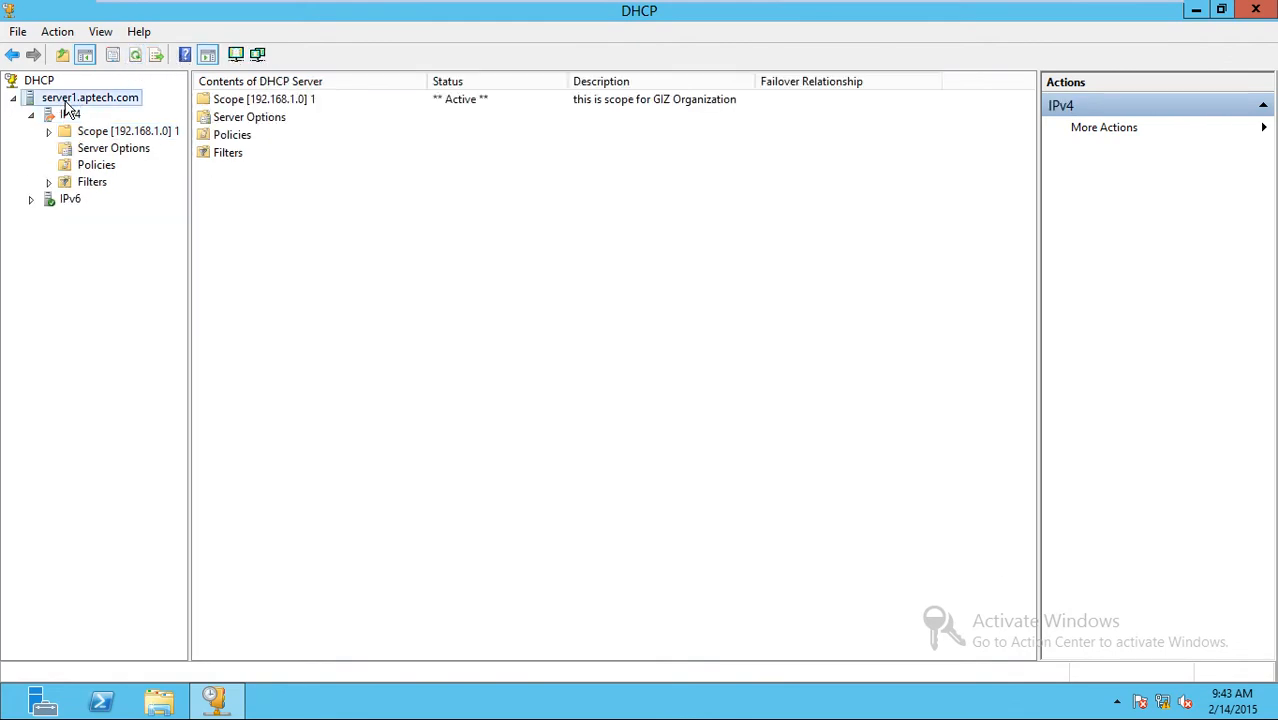
right_click(63, 100)
left_click(58, 118)
right_click(58, 118)
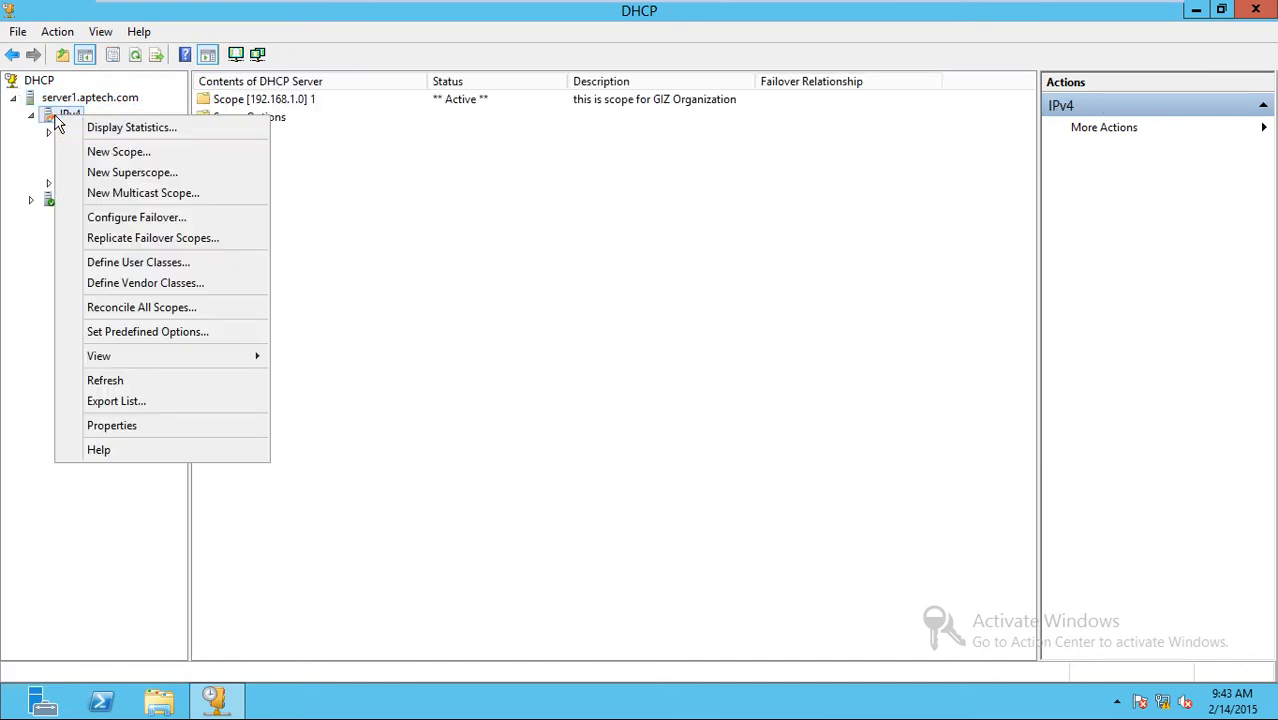
left_click(112, 238)
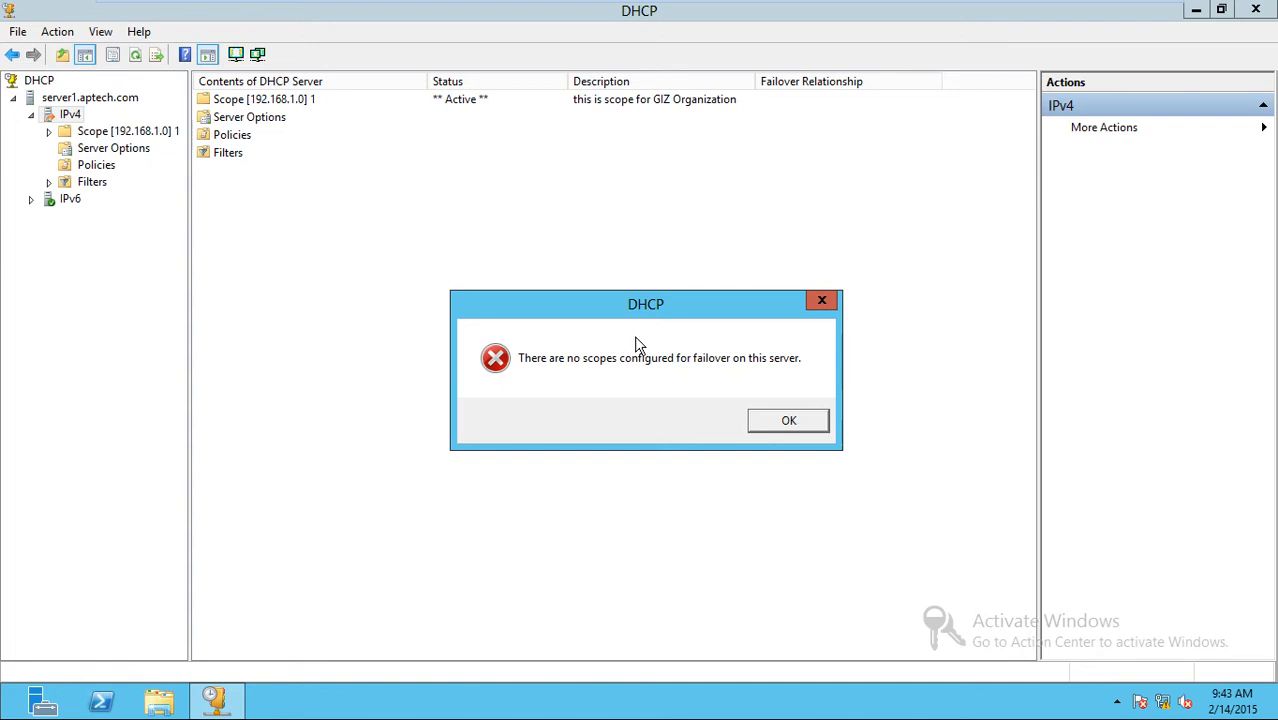
left_click(789, 421)
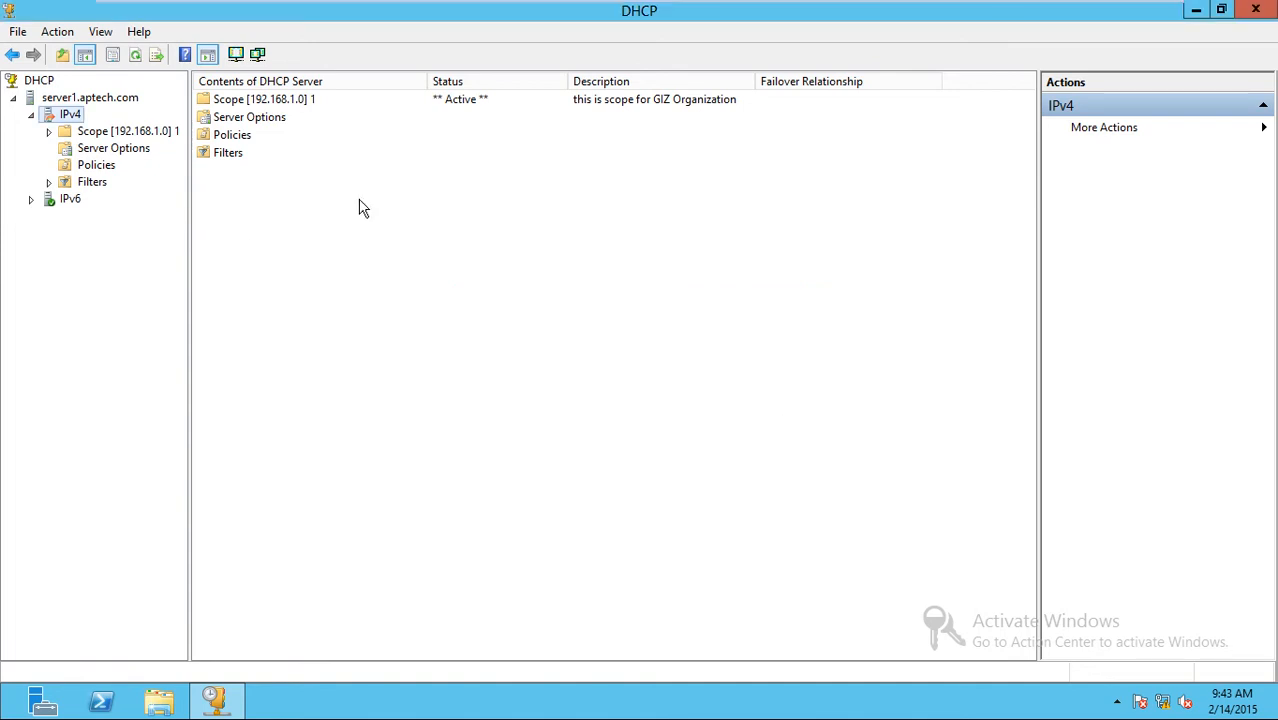
Expand scope 192.168.1.0 on server1 to review its contents.
right_click(67, 114)
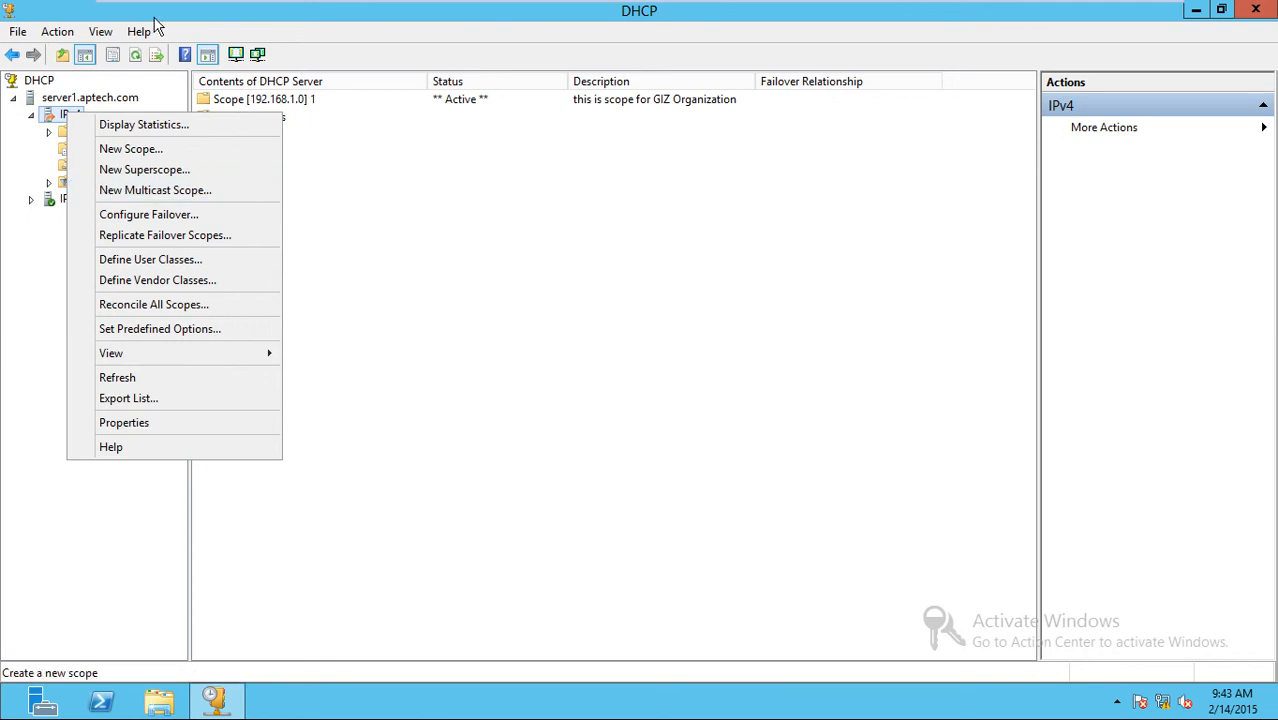
left_click(135, 54)
key("ctrl+alt+Return")
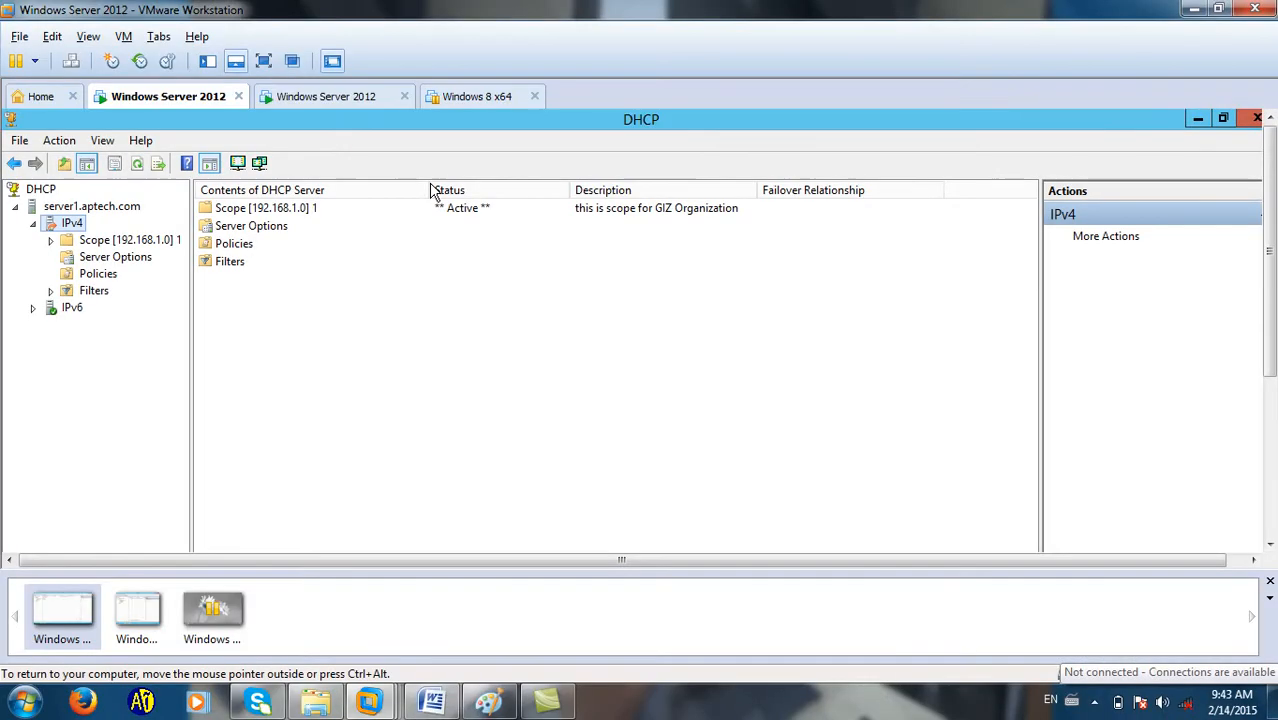
left_click(264, 61)
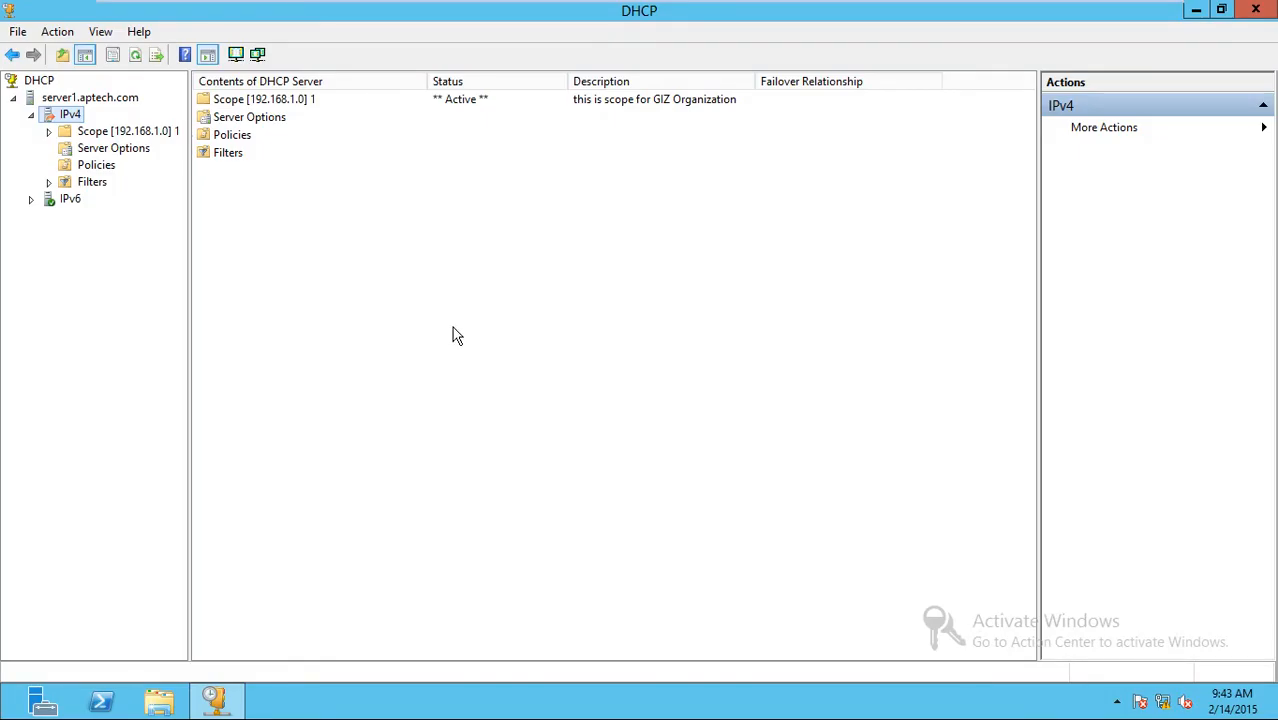
double_click(118, 134)
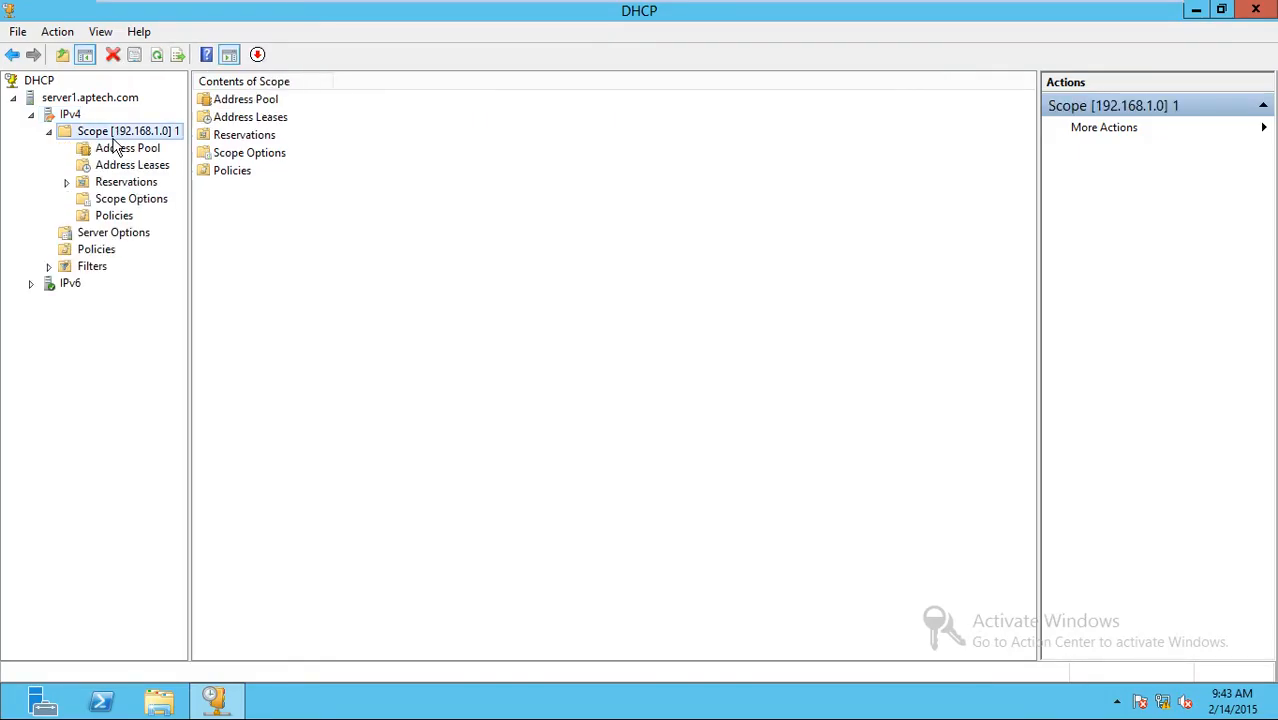
Switch to server2's virtual machine and show its DHCP console full screen.
key("ctrl+alt+Return")
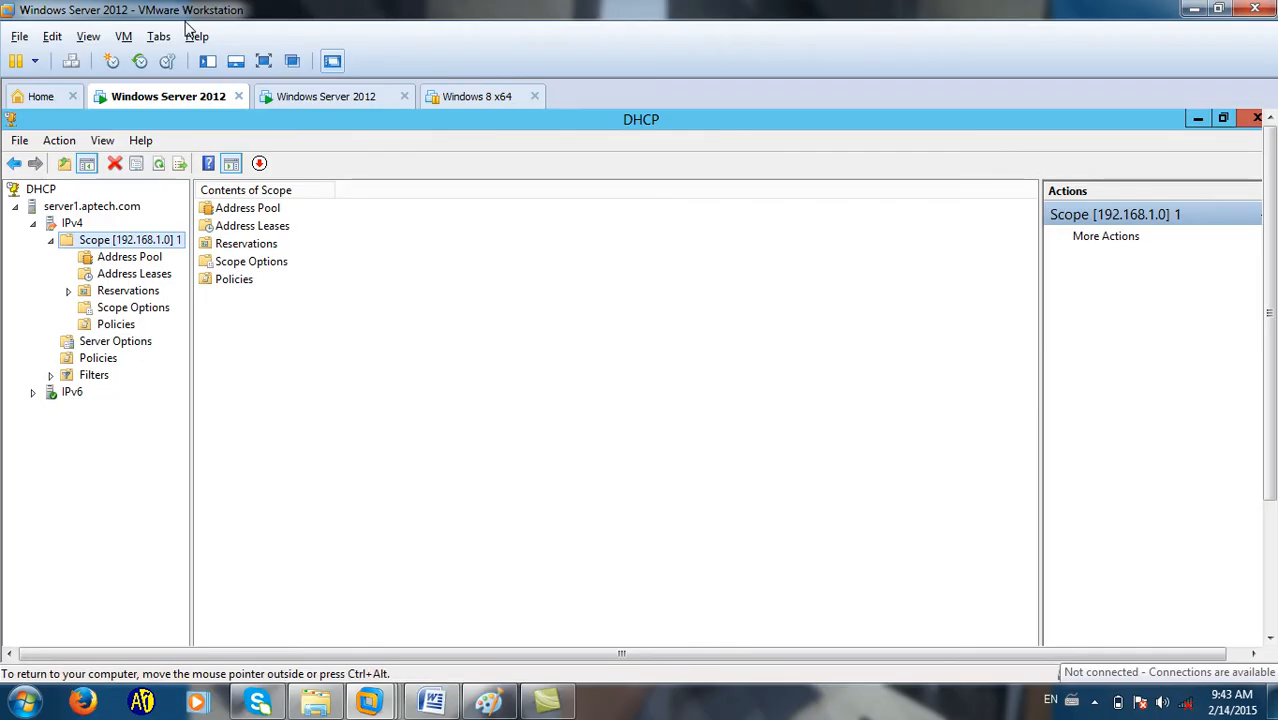
left_click(326, 96)
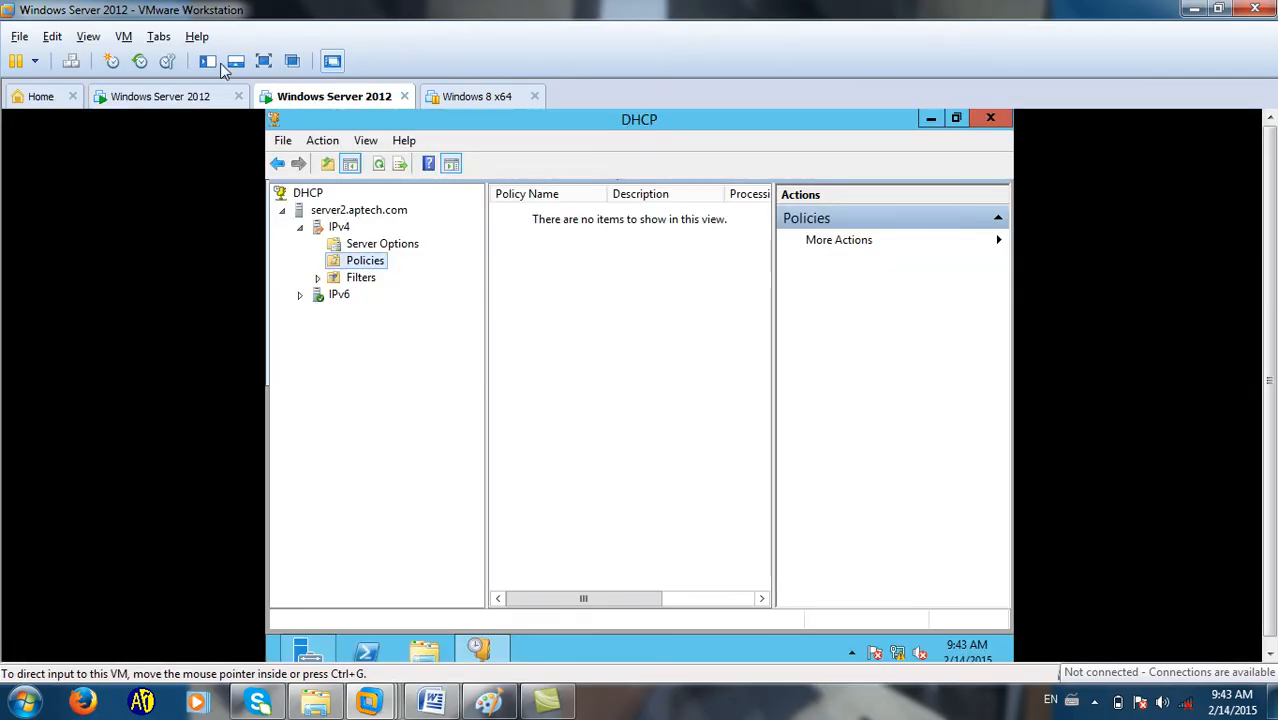
left_click(264, 61)
Select server2.aptech.com and refresh its DHCP data.
left_click(117, 135)
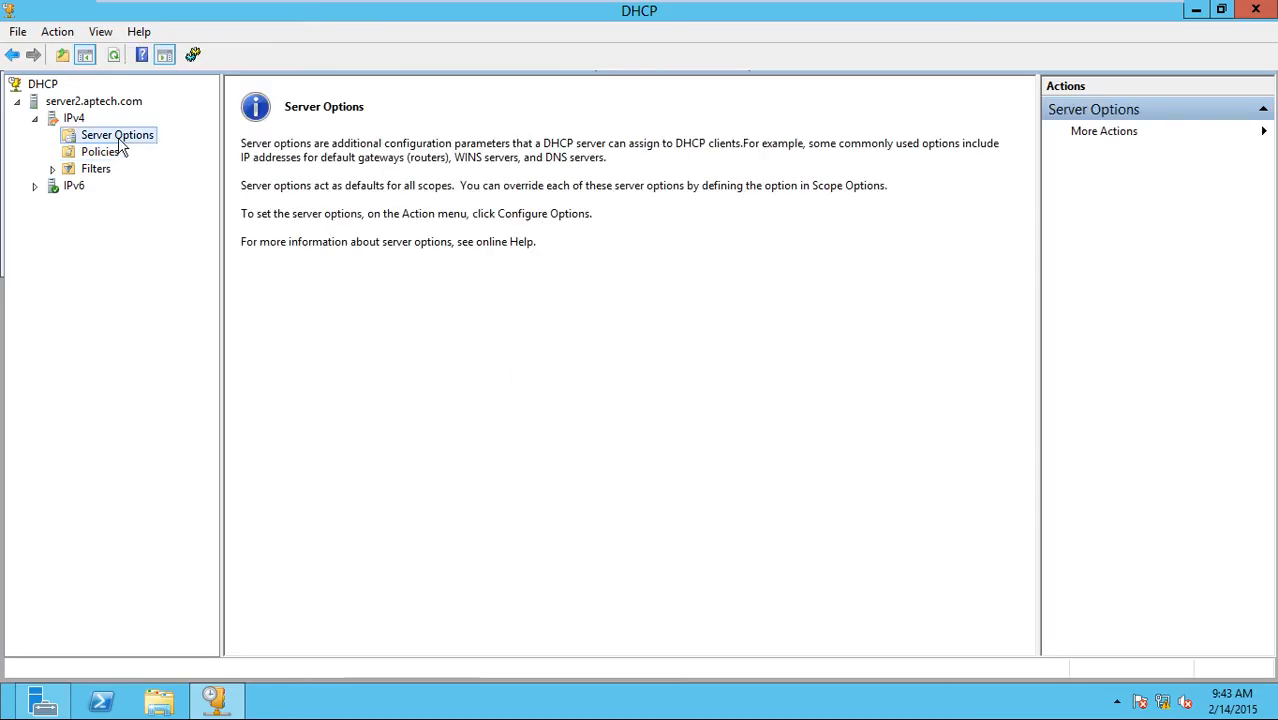
left_click(80, 117)
left_click(94, 101)
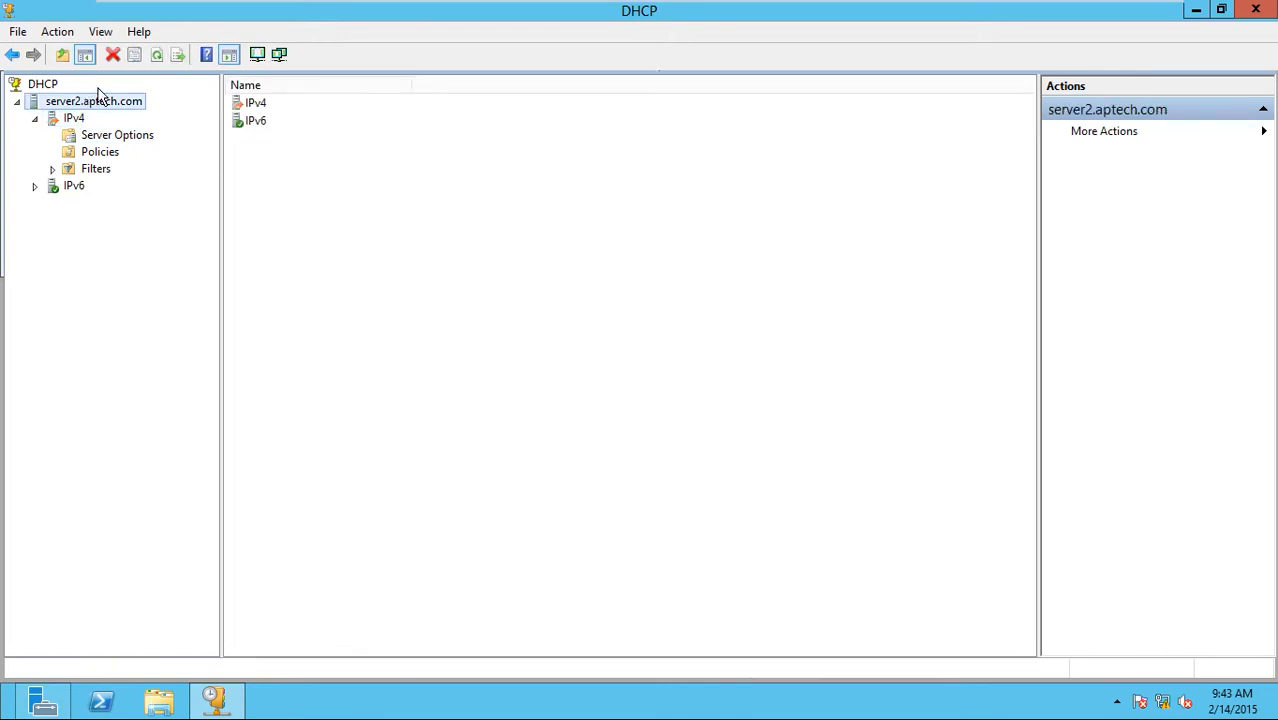
left_click(155, 56)
left_click(156, 56)
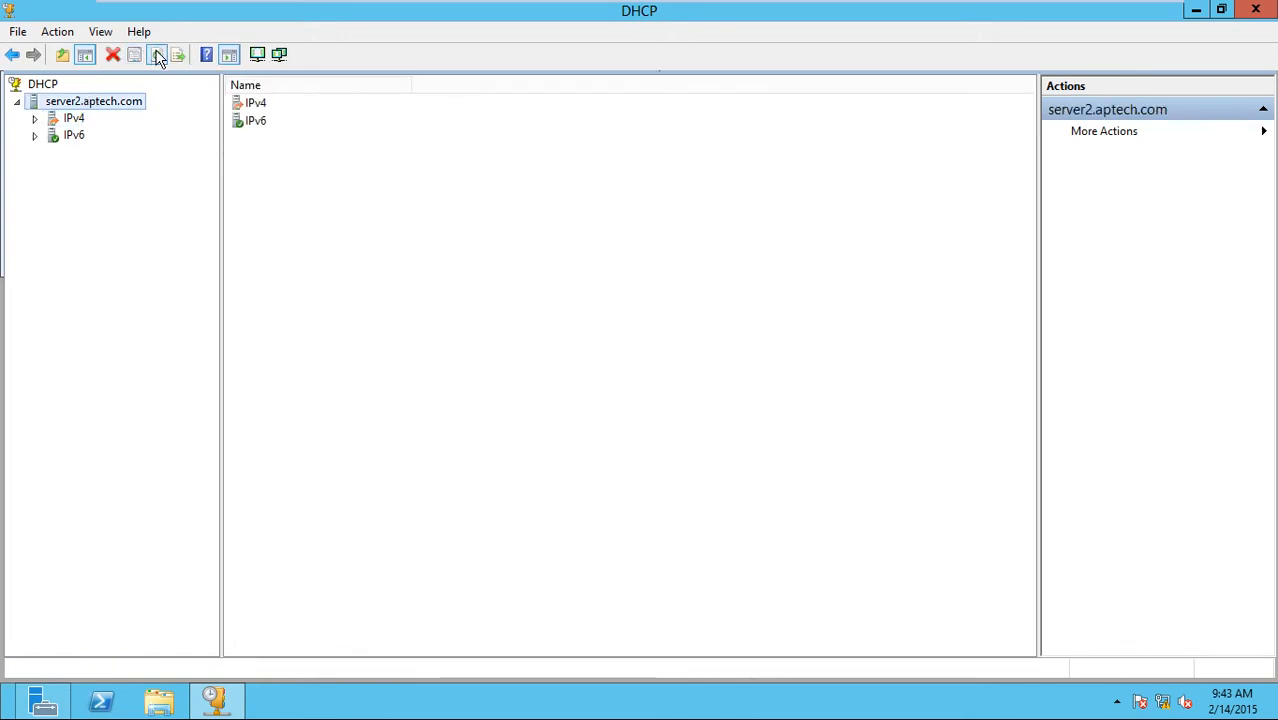
Expand server2's IPv6 and IPv4 nodes and inspect Policies, Server Options and Filters.
left_click(74, 135)
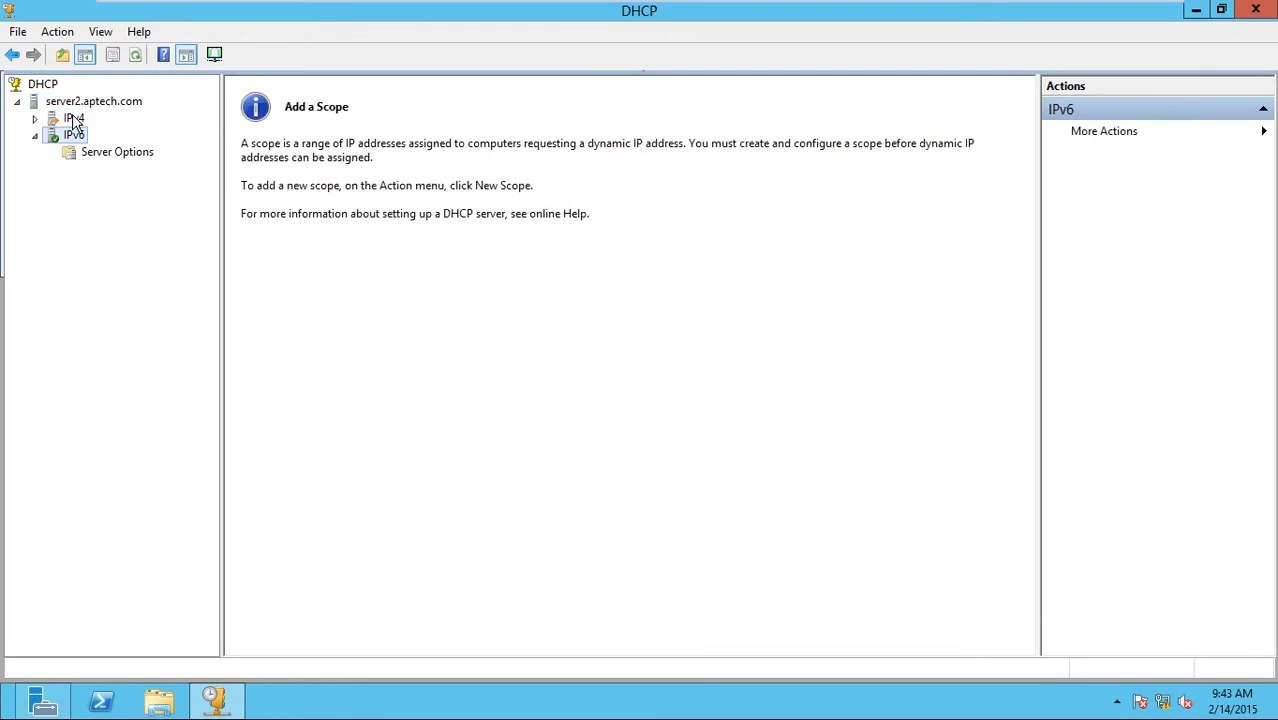
left_click(80, 118)
left_click(84, 151)
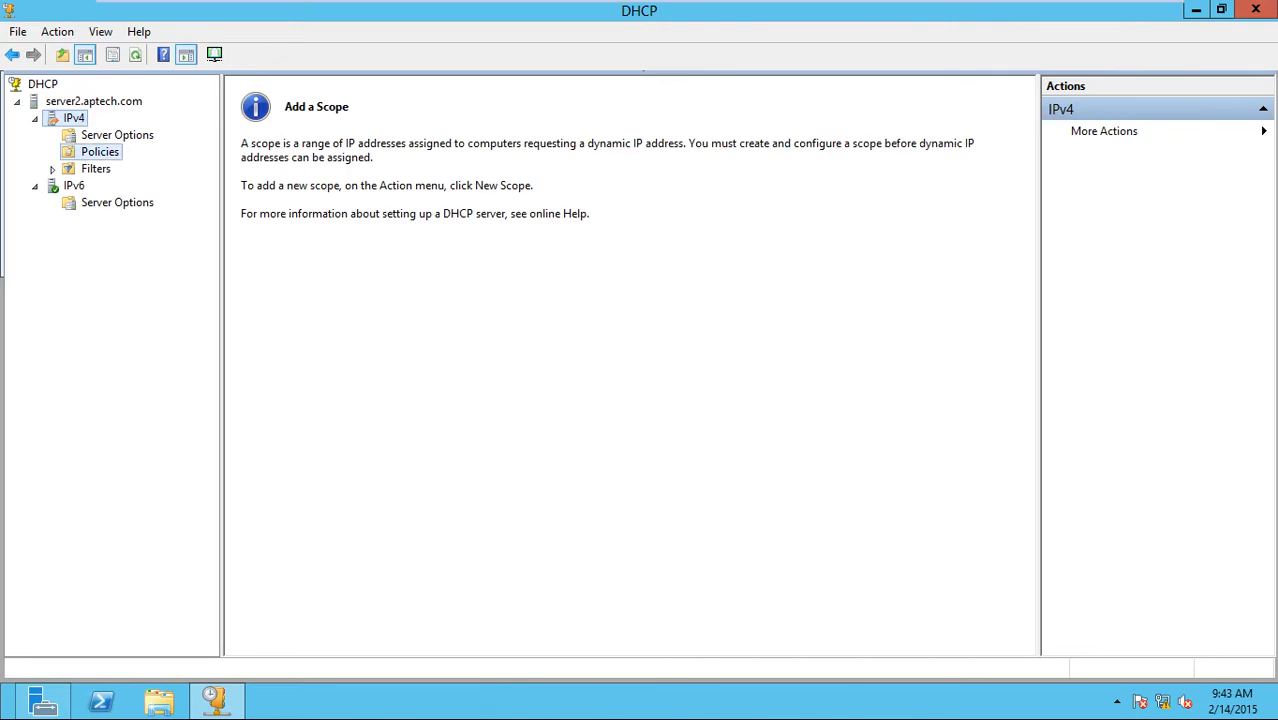
left_click(88, 137)
left_click(97, 152)
left_click(96, 168)
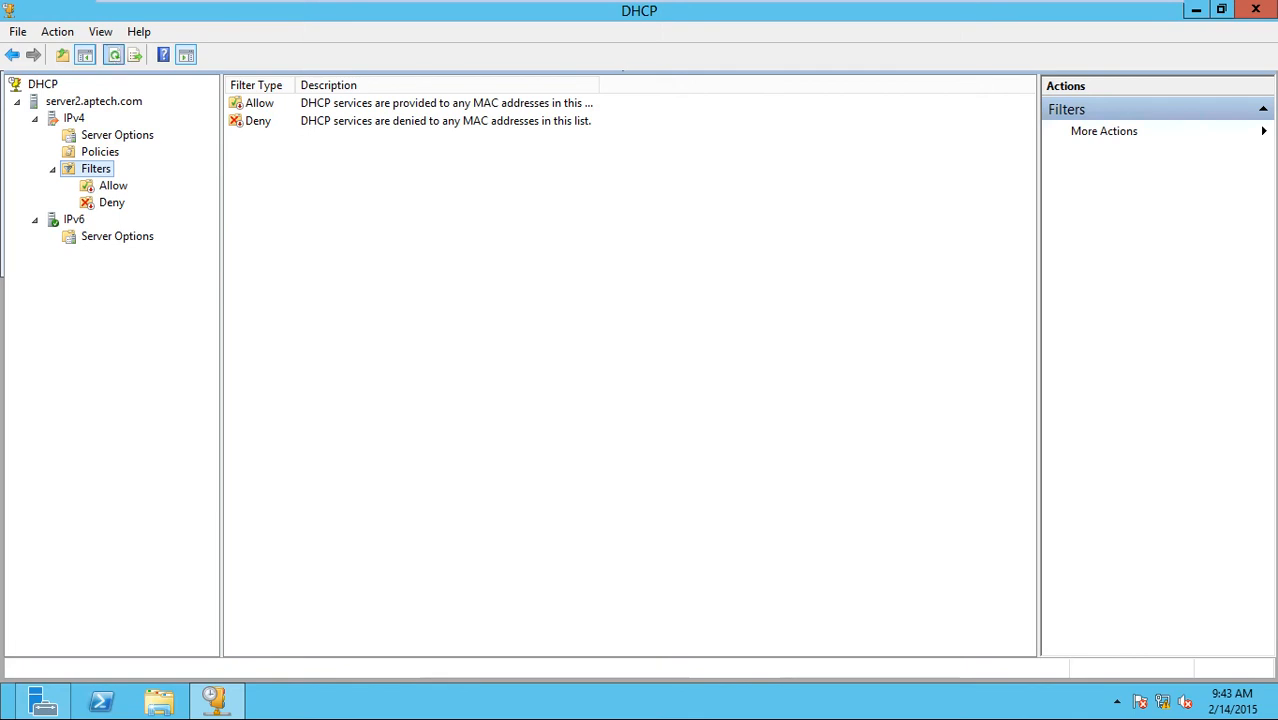
left_click(114, 57)
Refresh server2 again and confirm IPv4 holds no scope and an empty Policies list.
left_click(97, 104)
left_click(158, 56)
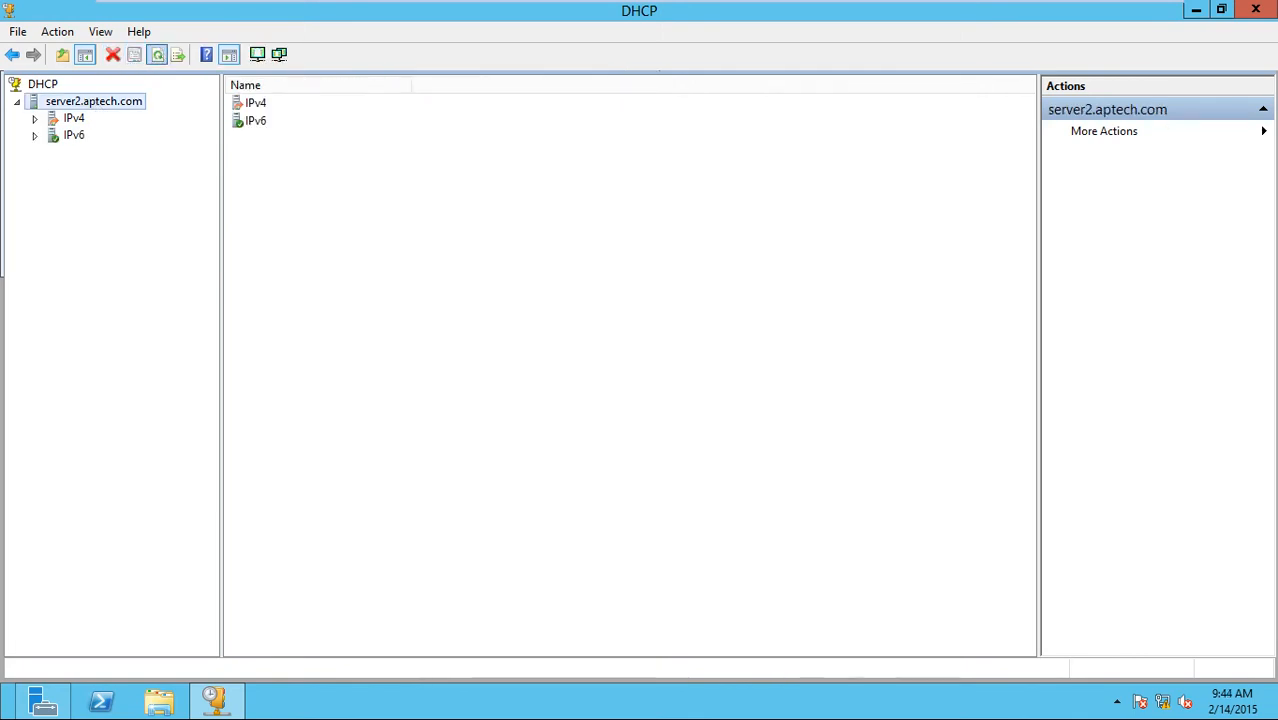
left_click(75, 120)
left_click(85, 136)
left_click(98, 151)
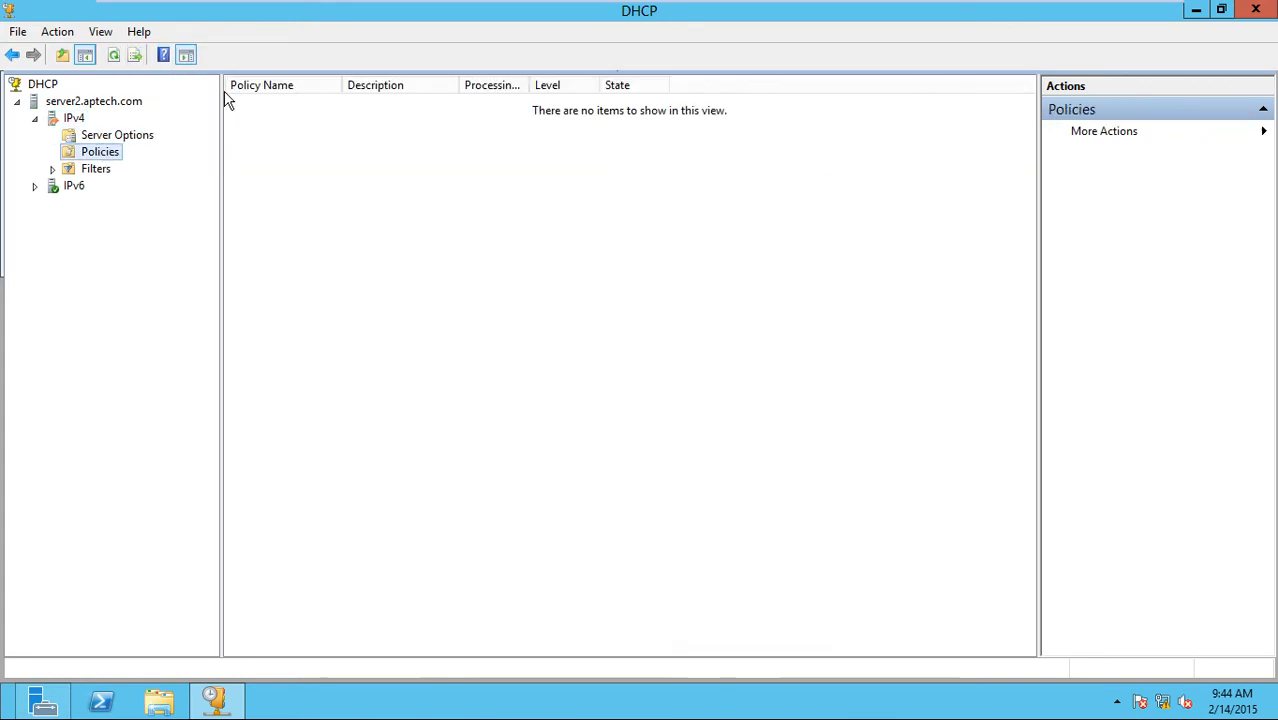
key("ctrl+alt+Return")
left_click(1095, 703)
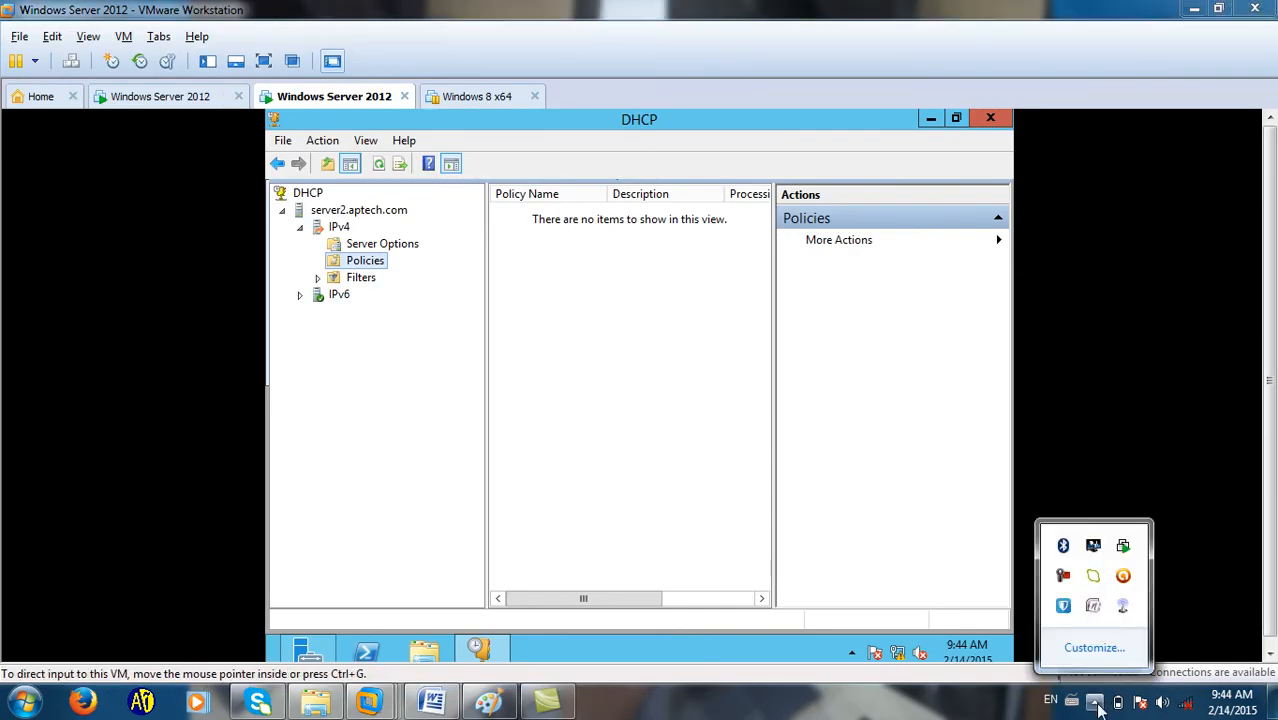
left_click(1063, 575)
left_click(992, 425)
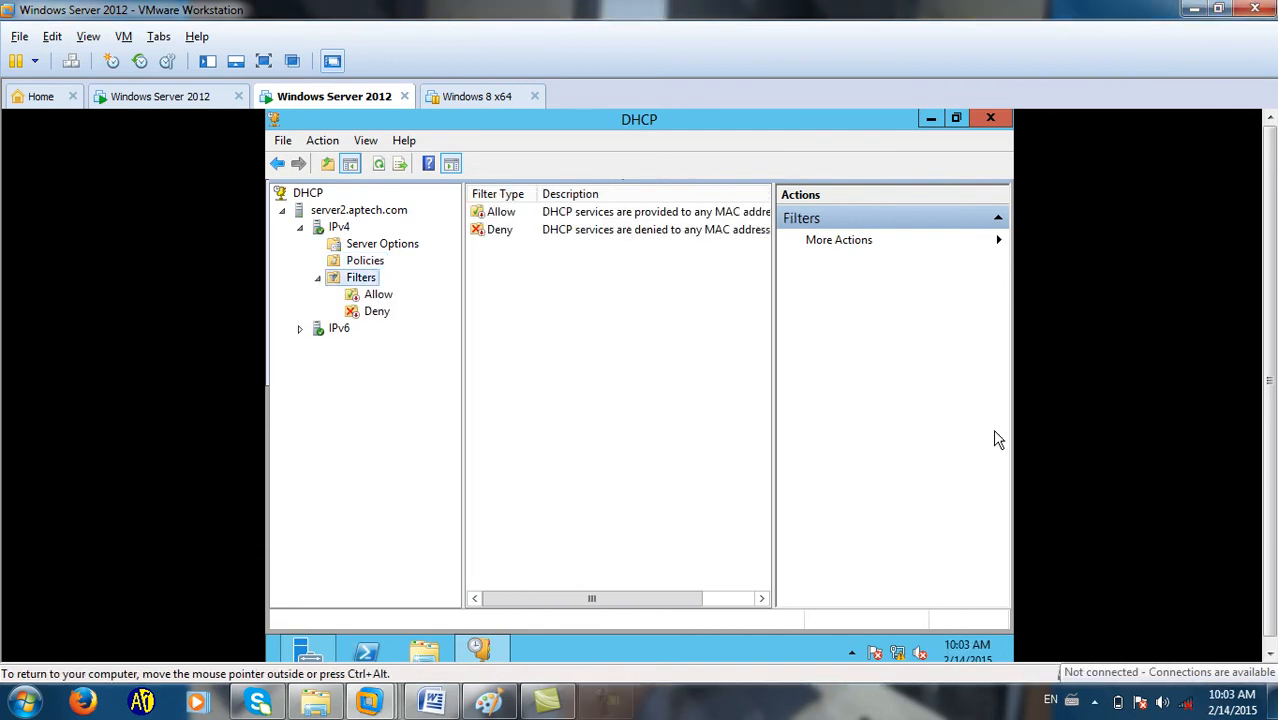
left_click(265, 59)
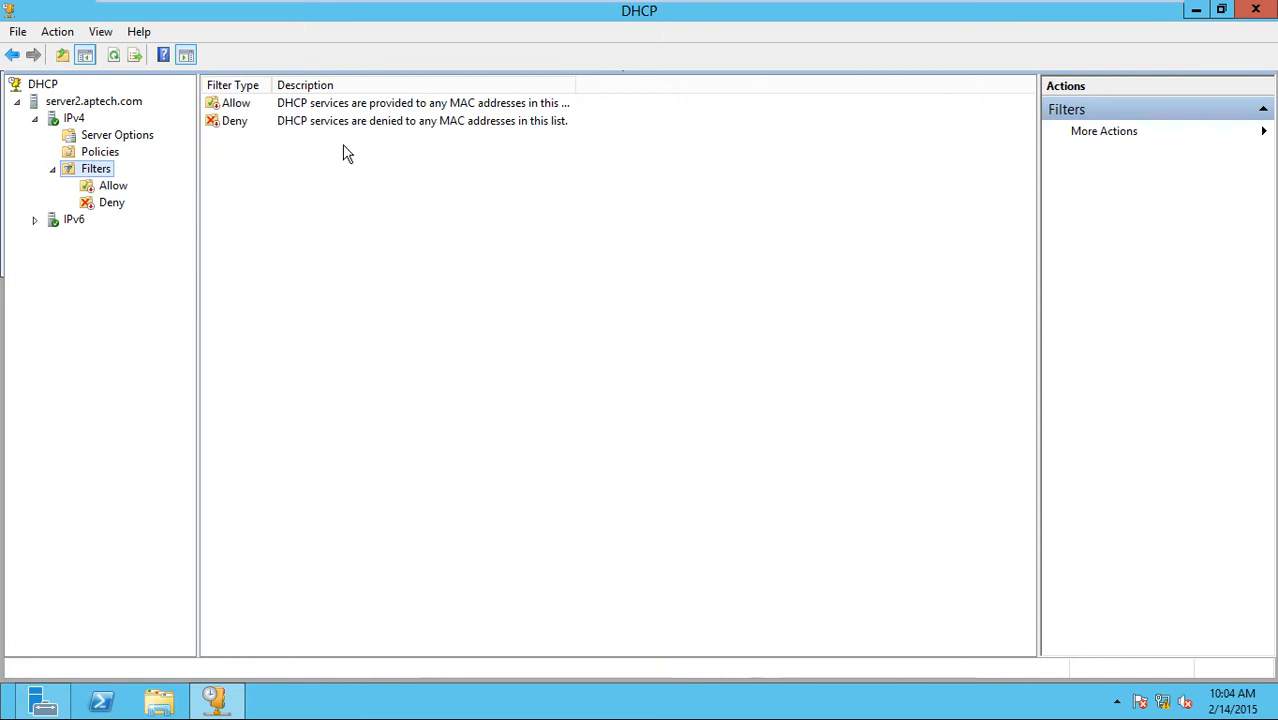
key("ctrl+alt+Return")
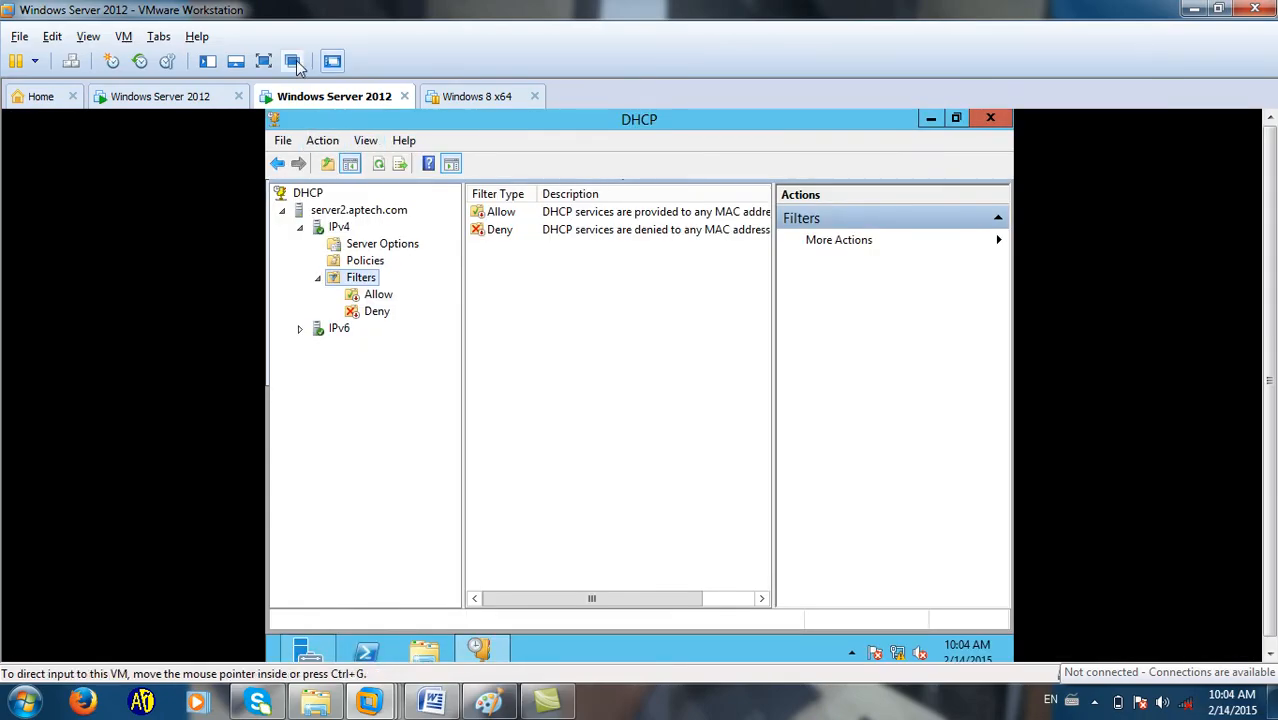
left_click(263, 61)
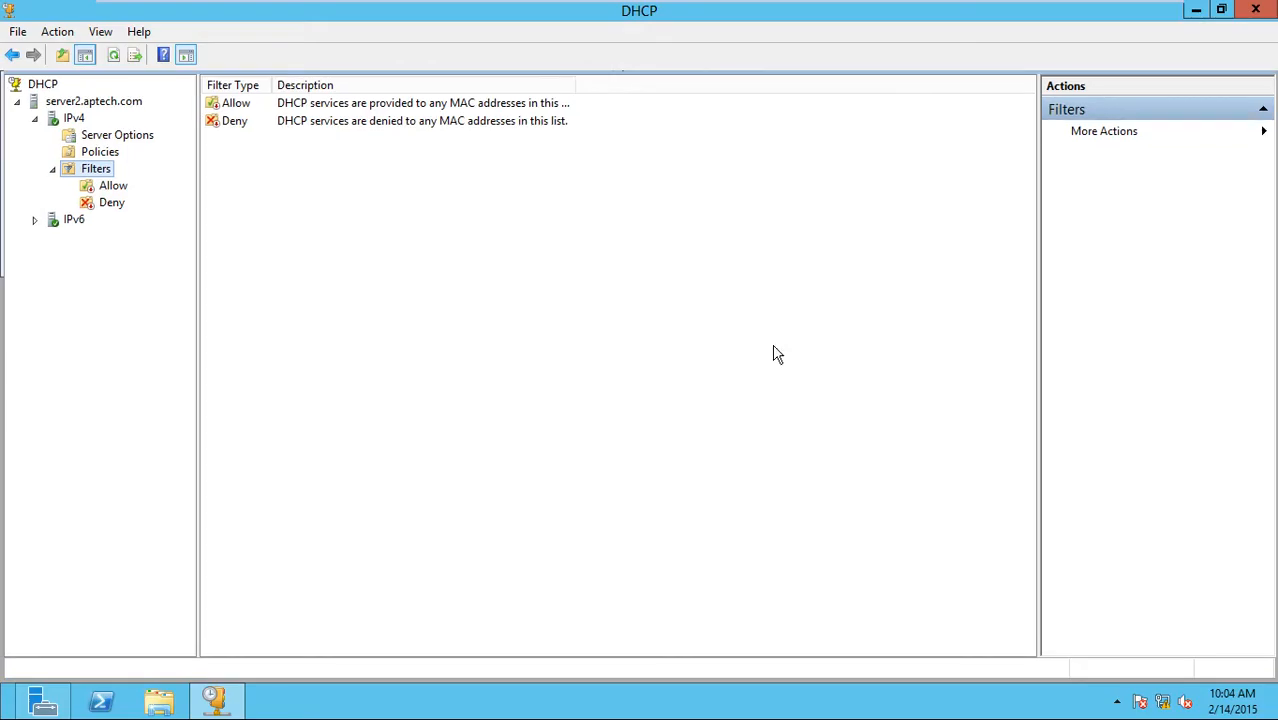
left_click(1192, 10)
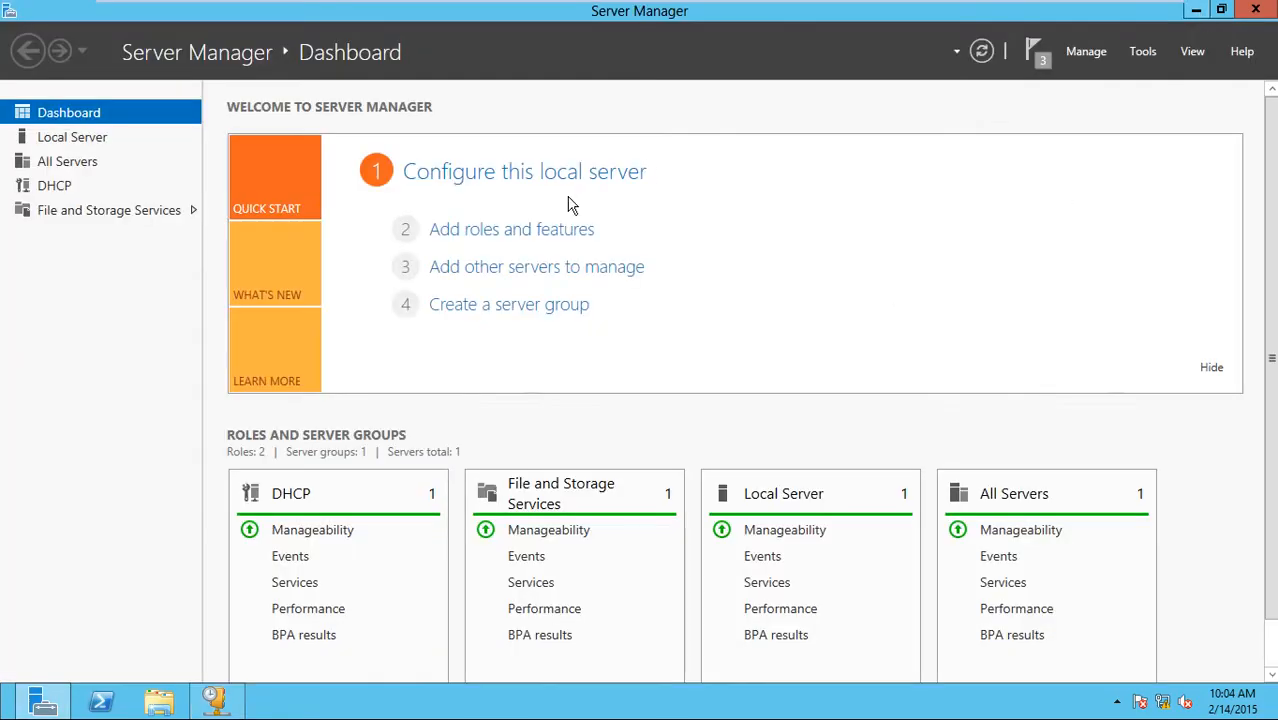
left_click(1194, 10)
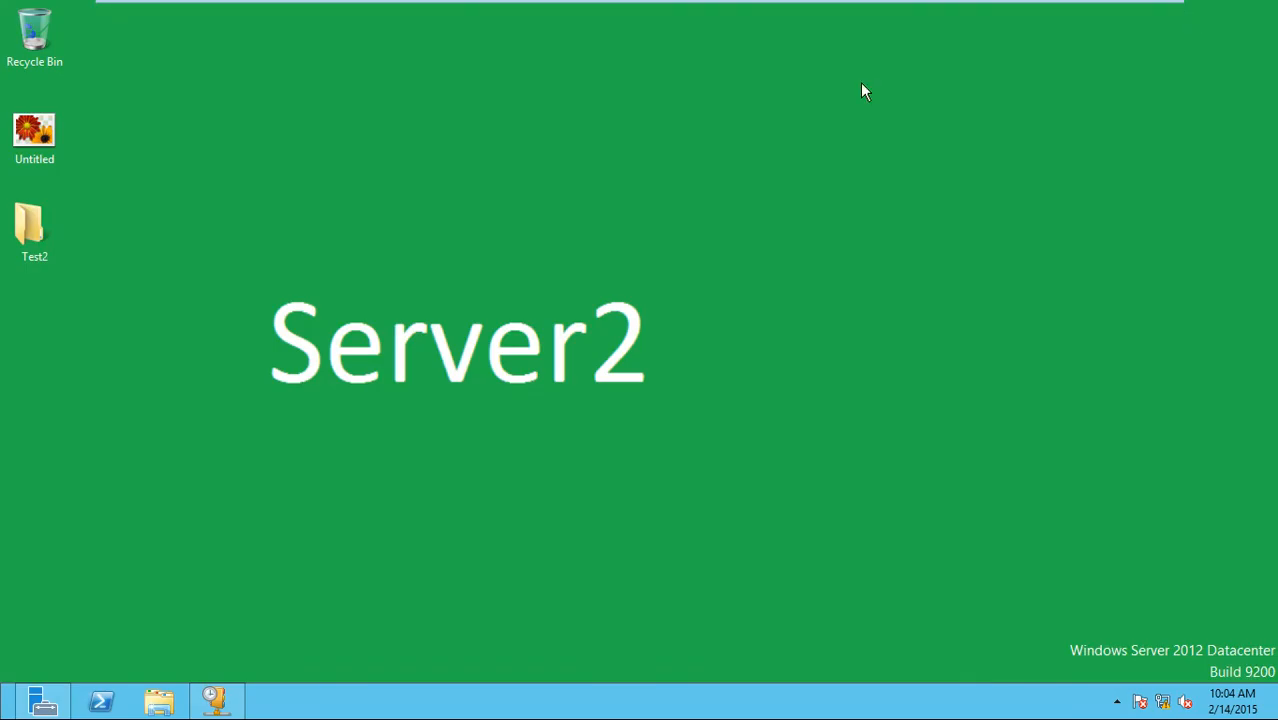
left_click(215, 700)
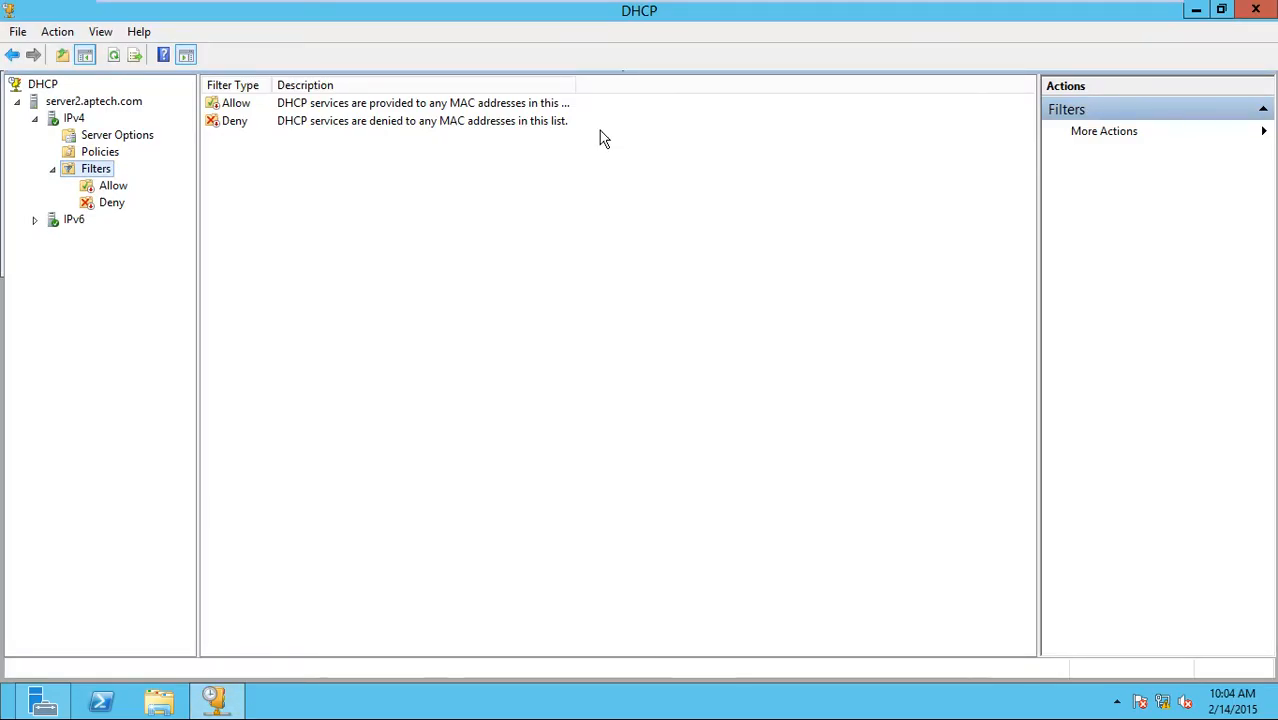
left_click(74, 119)
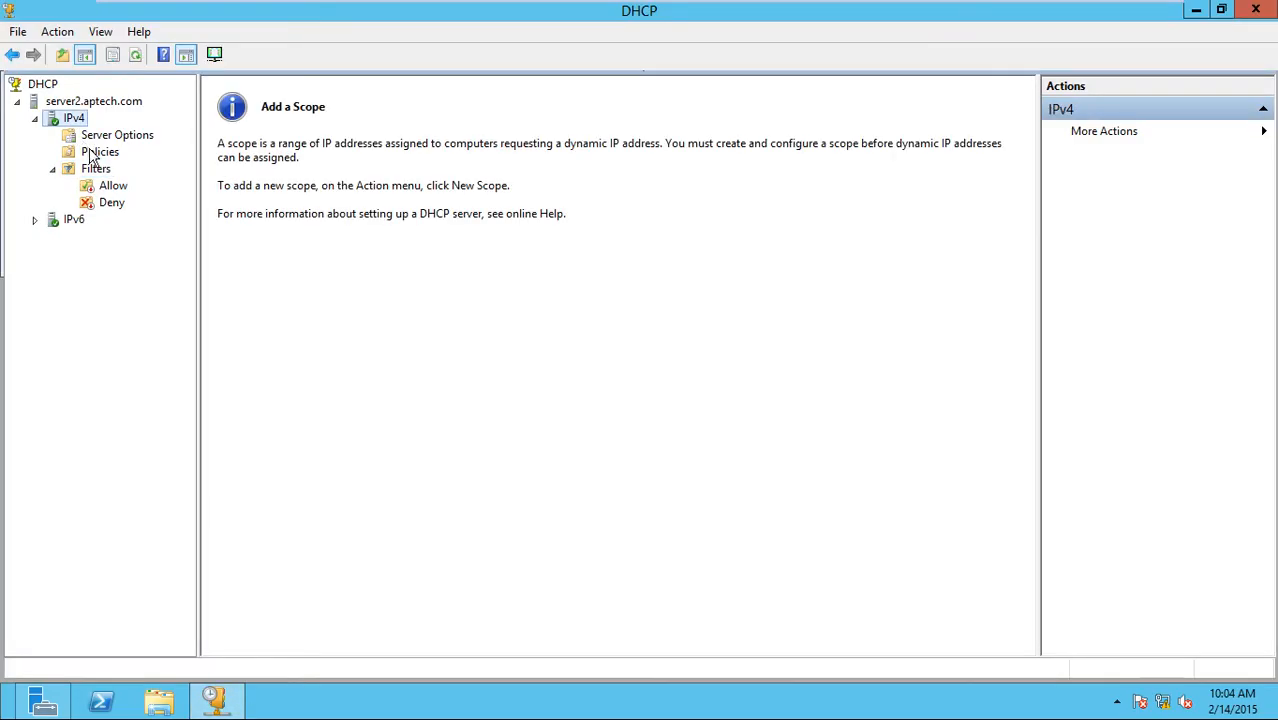
left_click(100, 138)
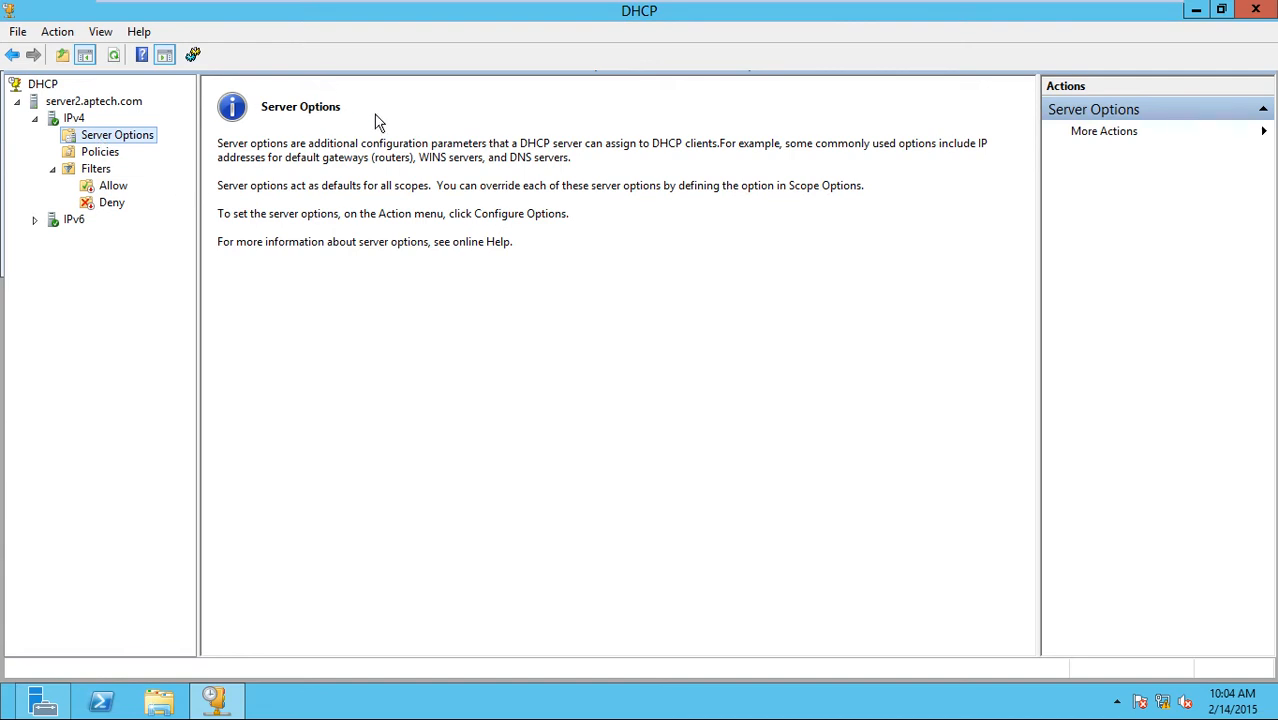
left_click(102, 155)
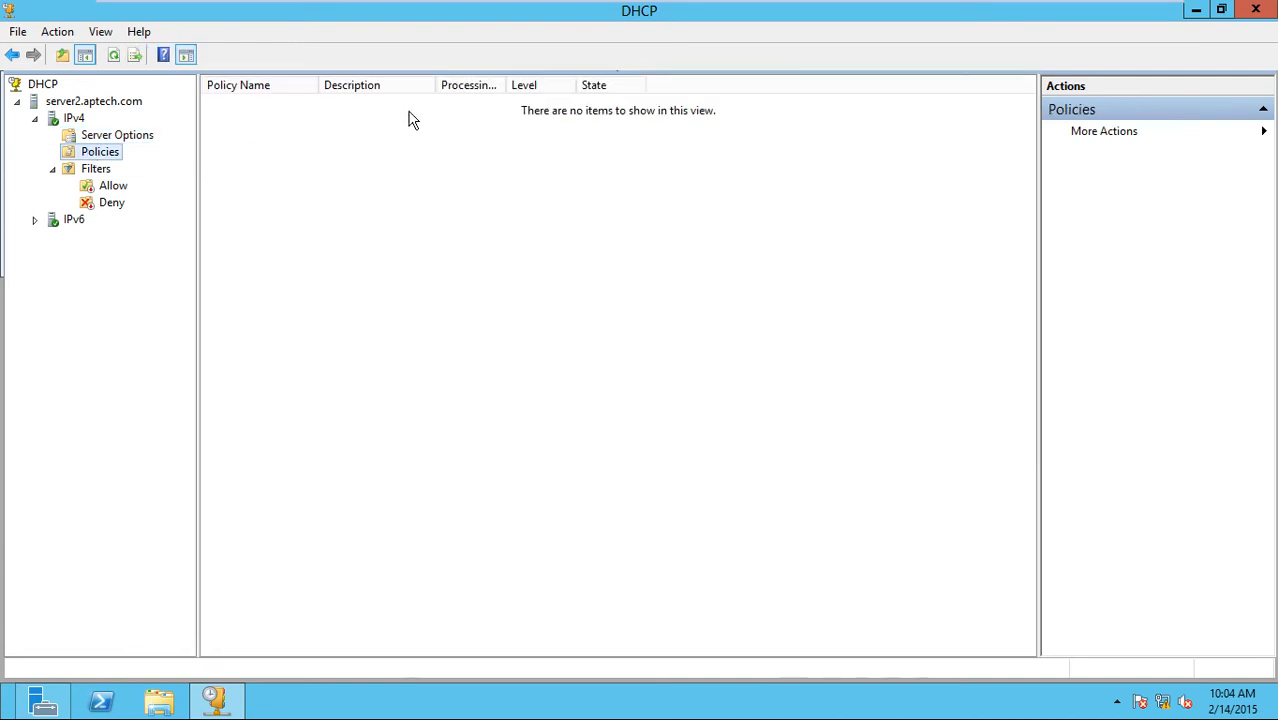
left_click(97, 170)
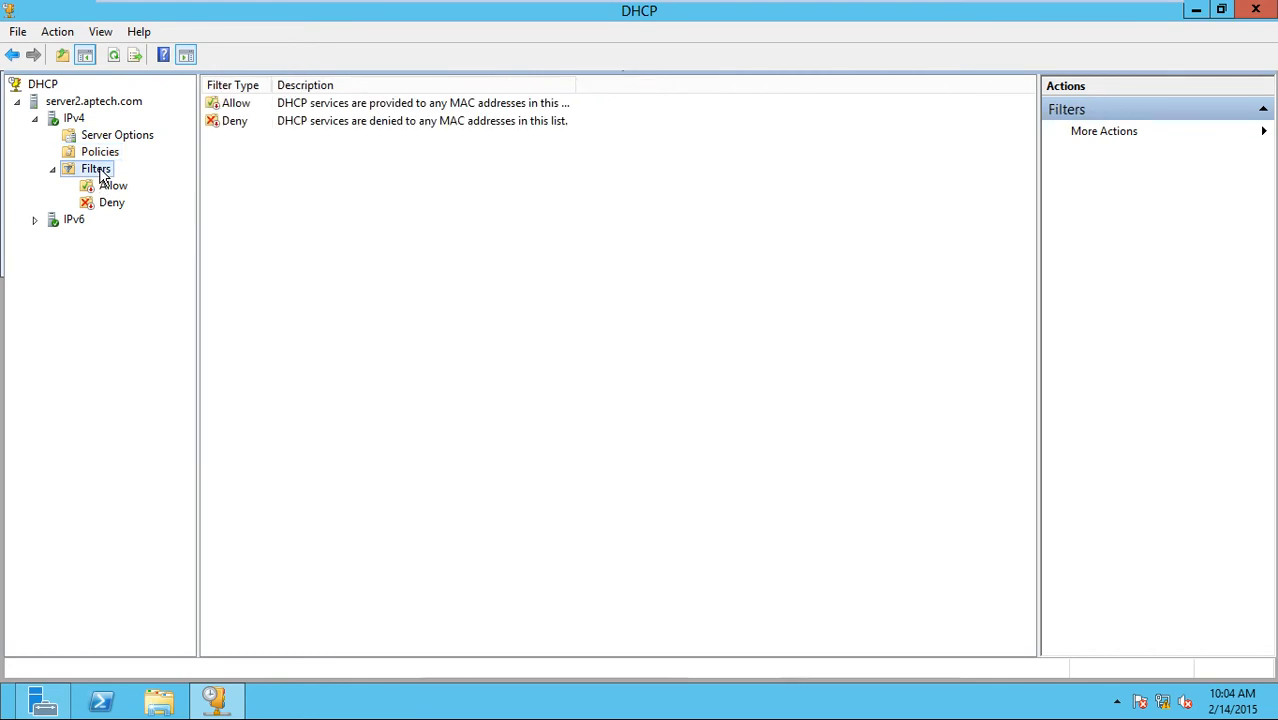
Re-check server2's Server Options, Policies and default Allow/Deny filters.
key("ctrl+alt+Return")
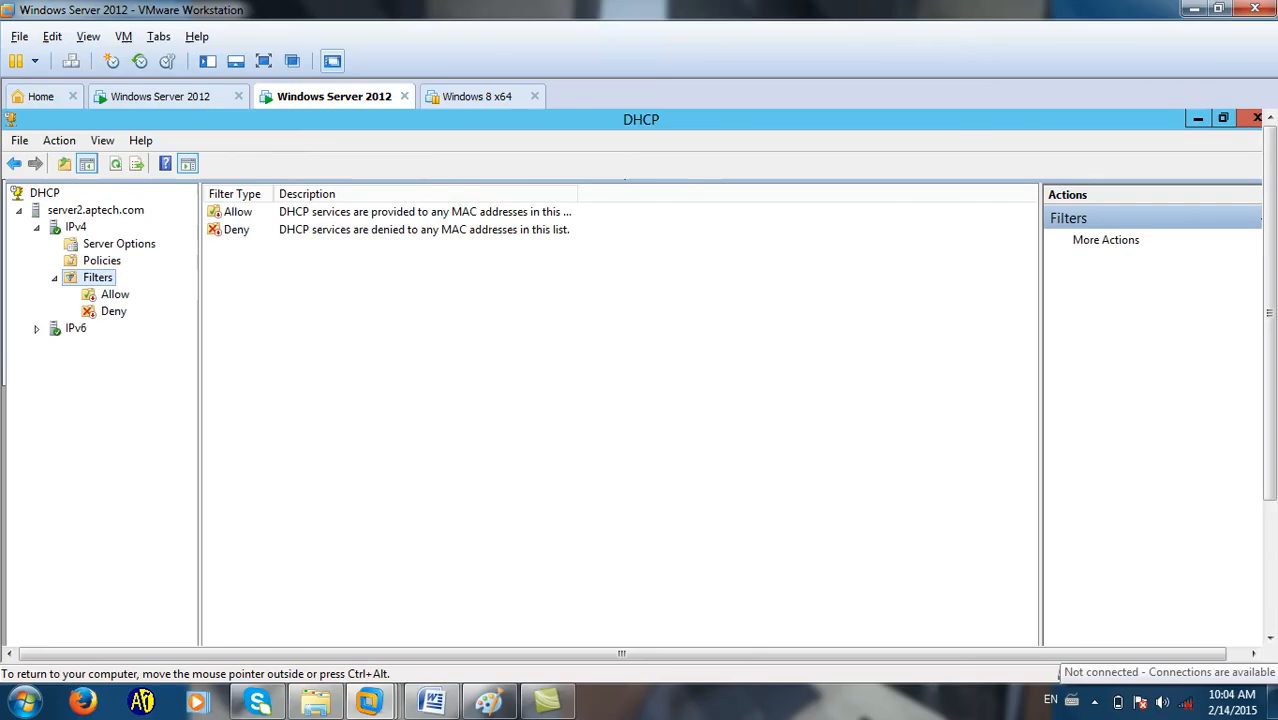
left_click(1094, 702)
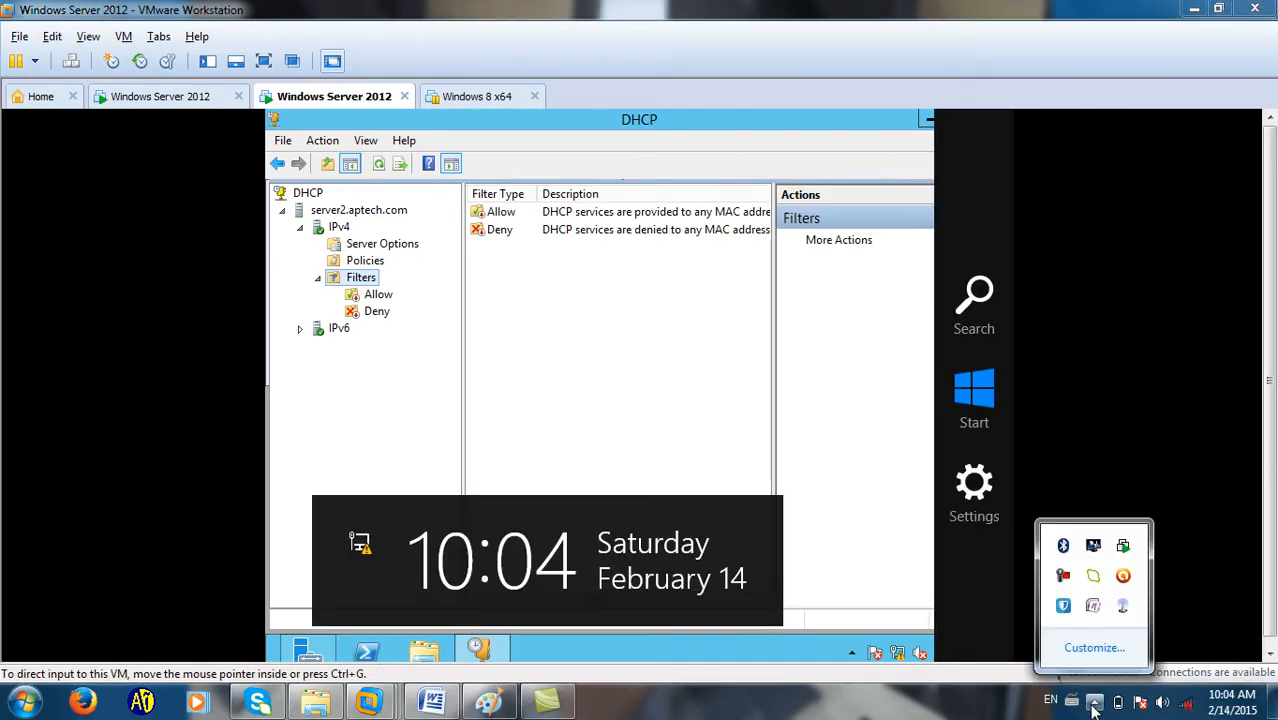
left_click(1066, 574)
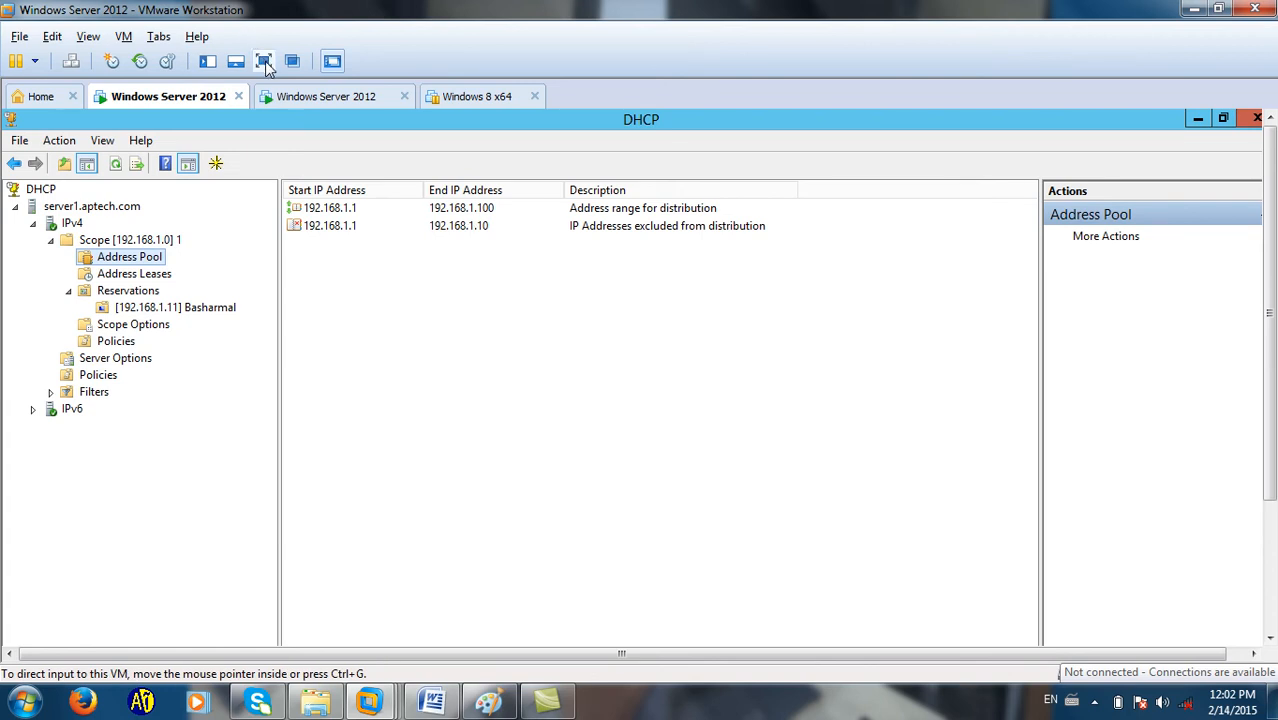
left_click(265, 63)
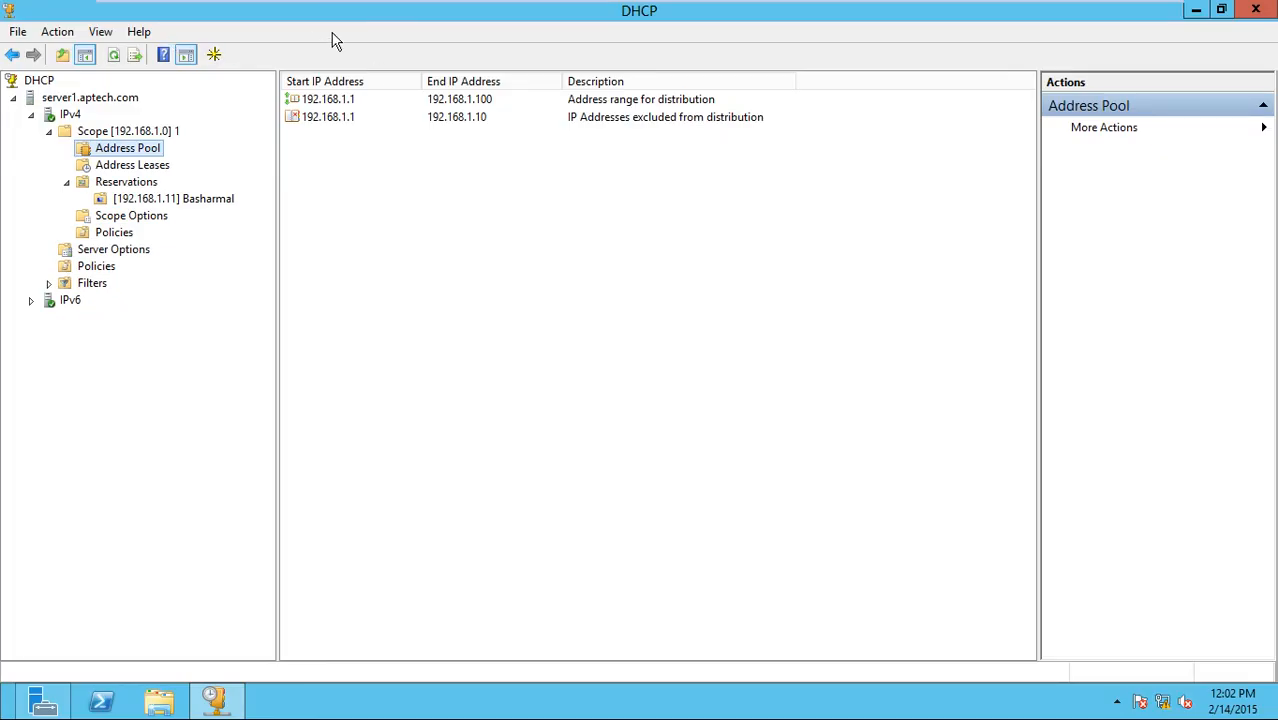
key("ctrl+alt+Return")
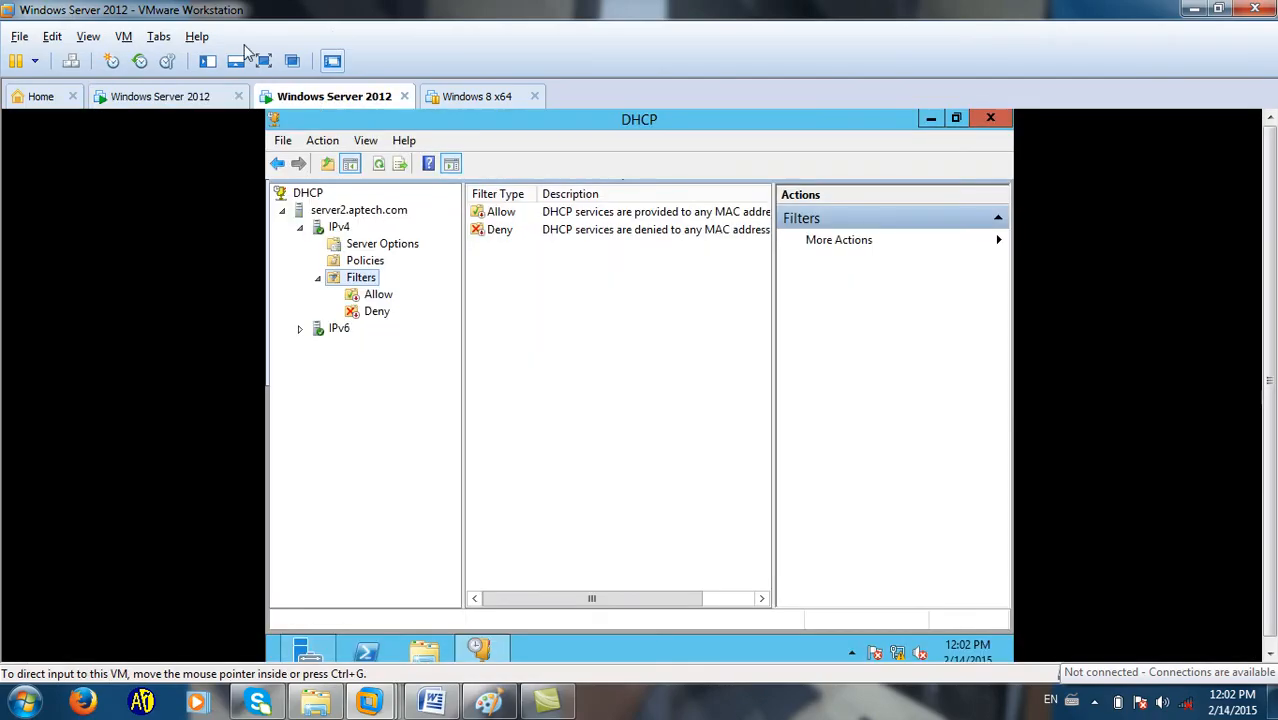
left_click(264, 62)
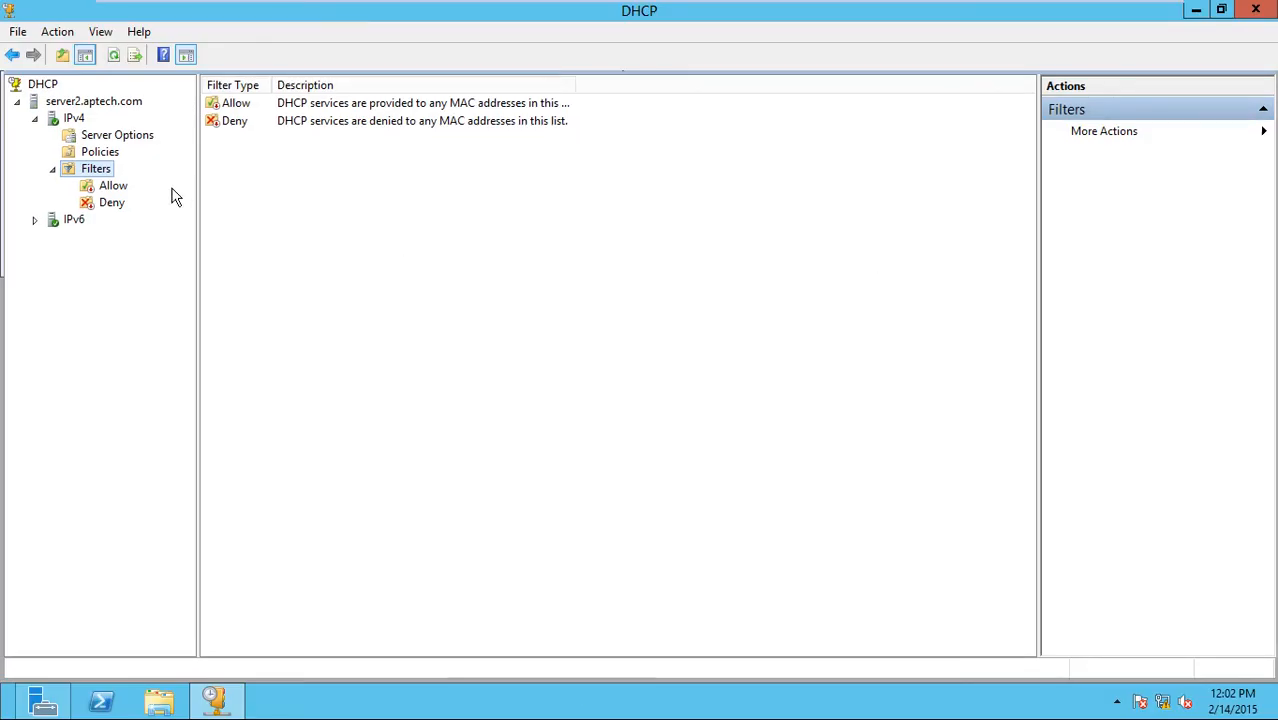
left_click(103, 138)
left_click(99, 154)
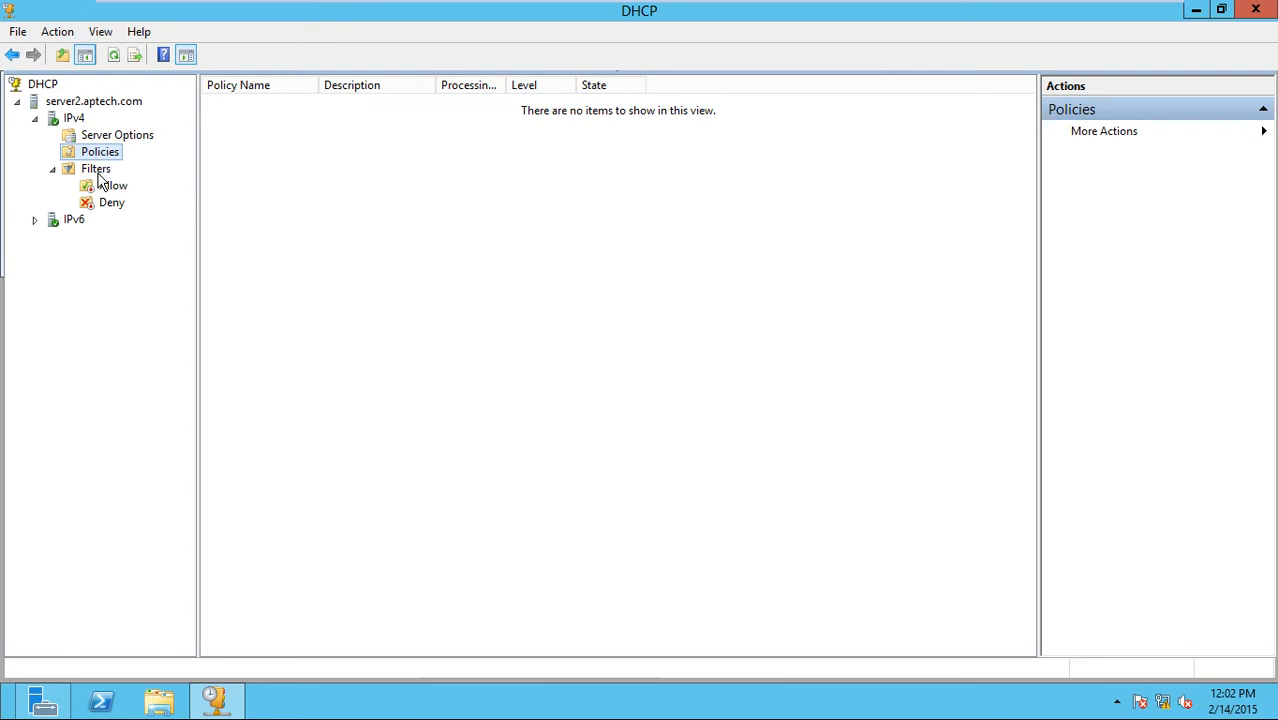
left_click(98, 170)
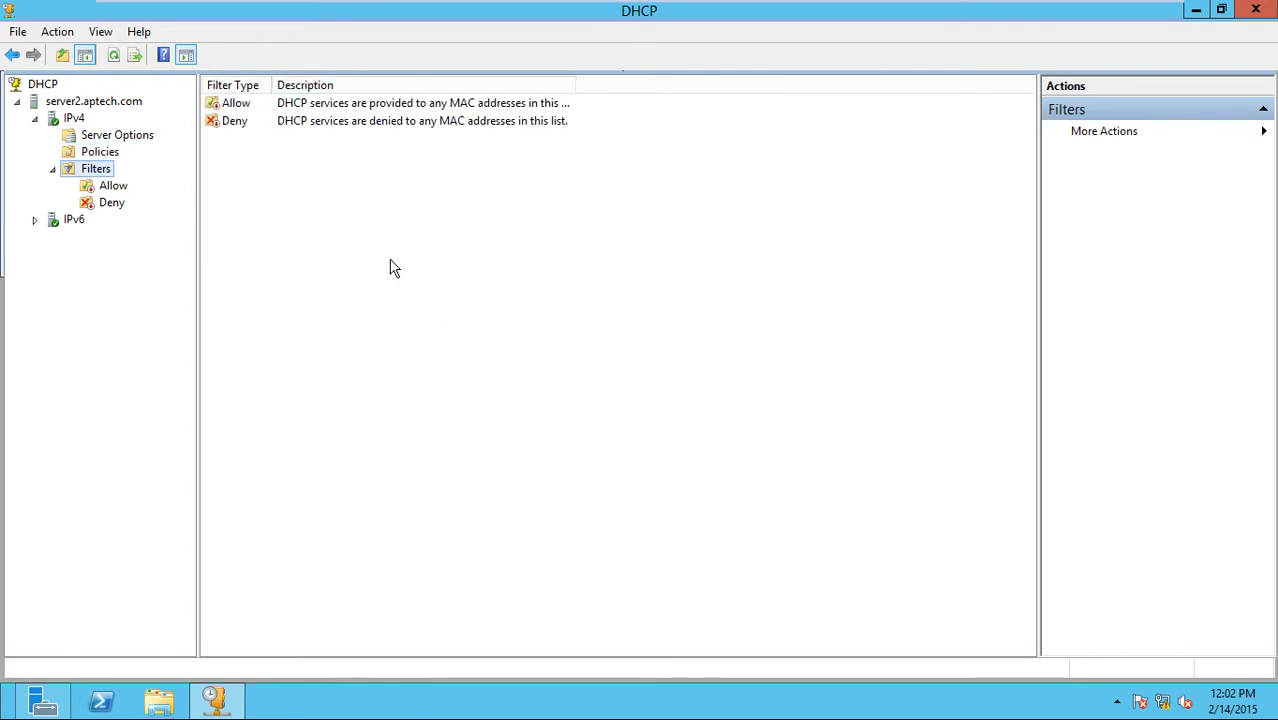
Switch to server1 full screen, showing scope 192.168.1.0's pool 192.168.1.1–192.168.1.100.
key("ctrl+alt+Return")
left_click(158, 98)
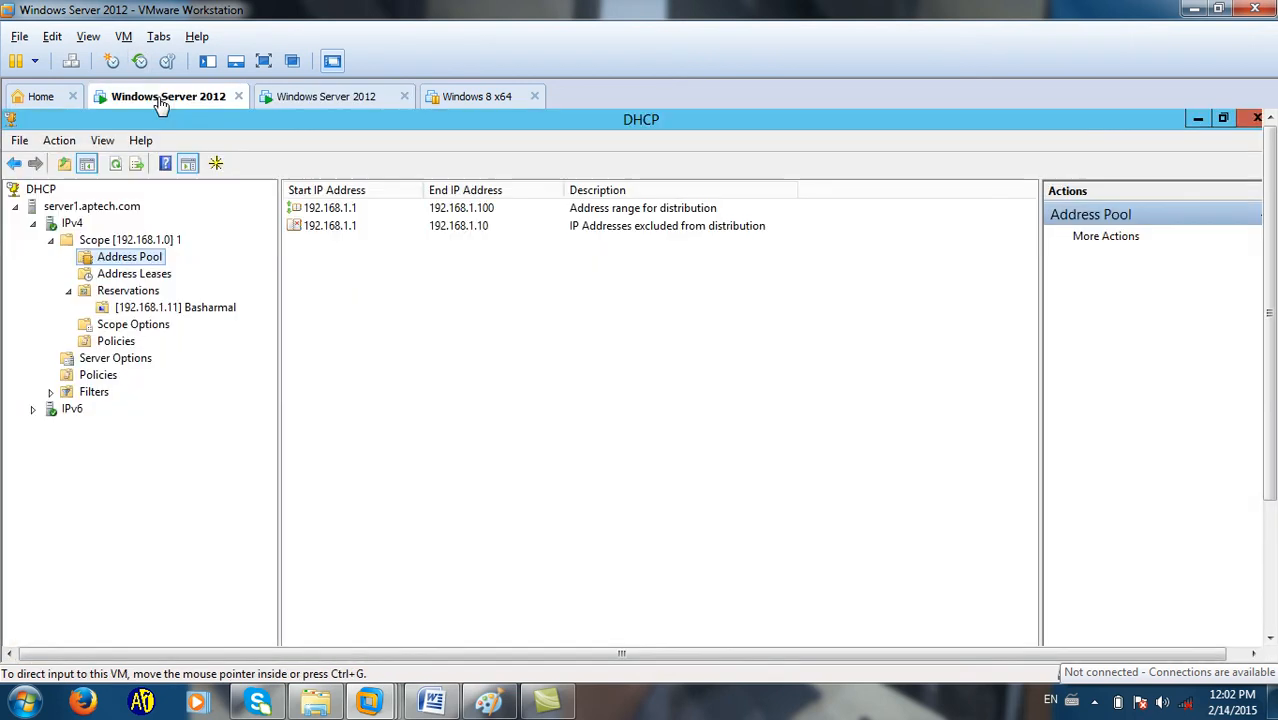
key("ctrl+alt+Return")
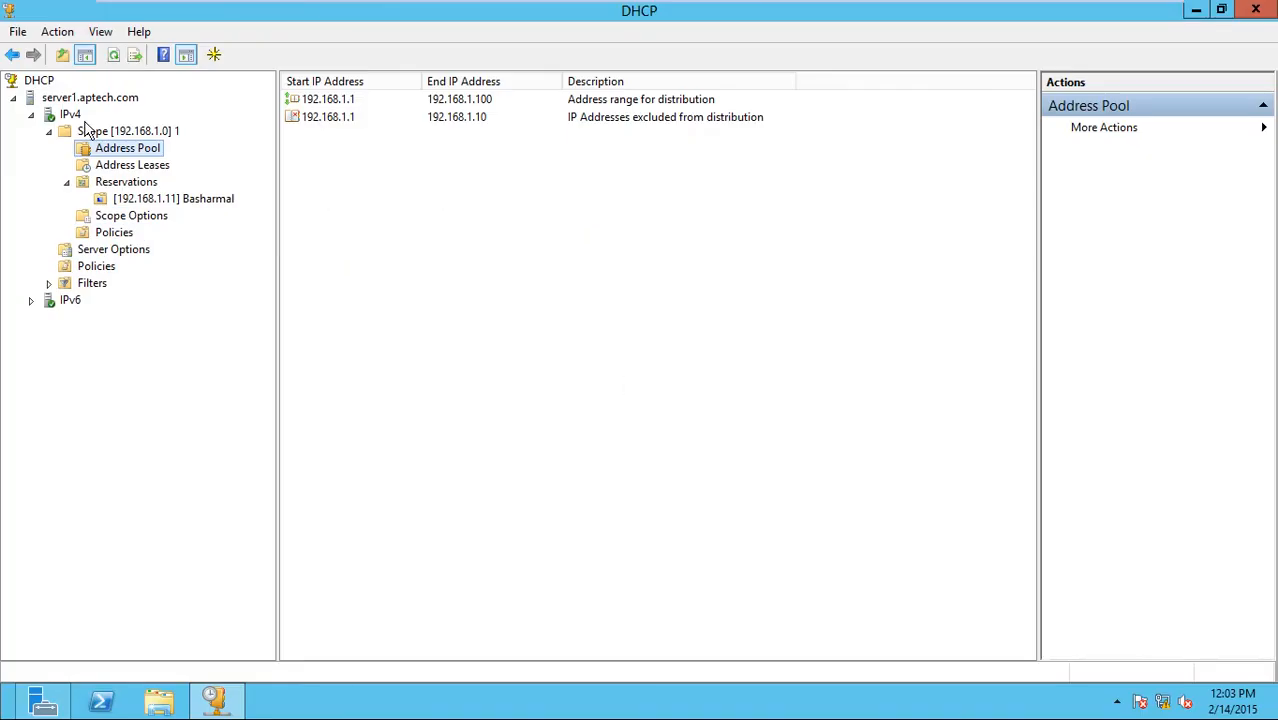
Launch Configure Failover on server1's IPv4 and open Add Server listing server1 and server2.
left_click(76, 116)
right_click(78, 120)
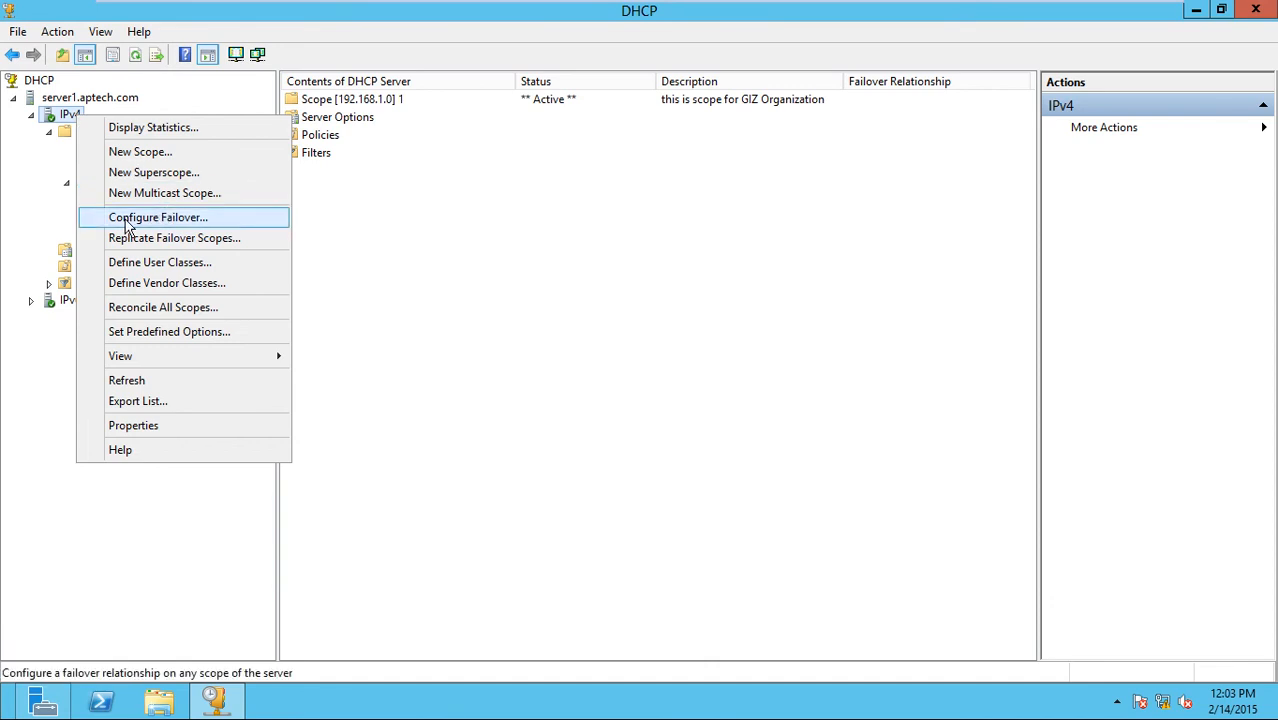
left_click(170, 221)
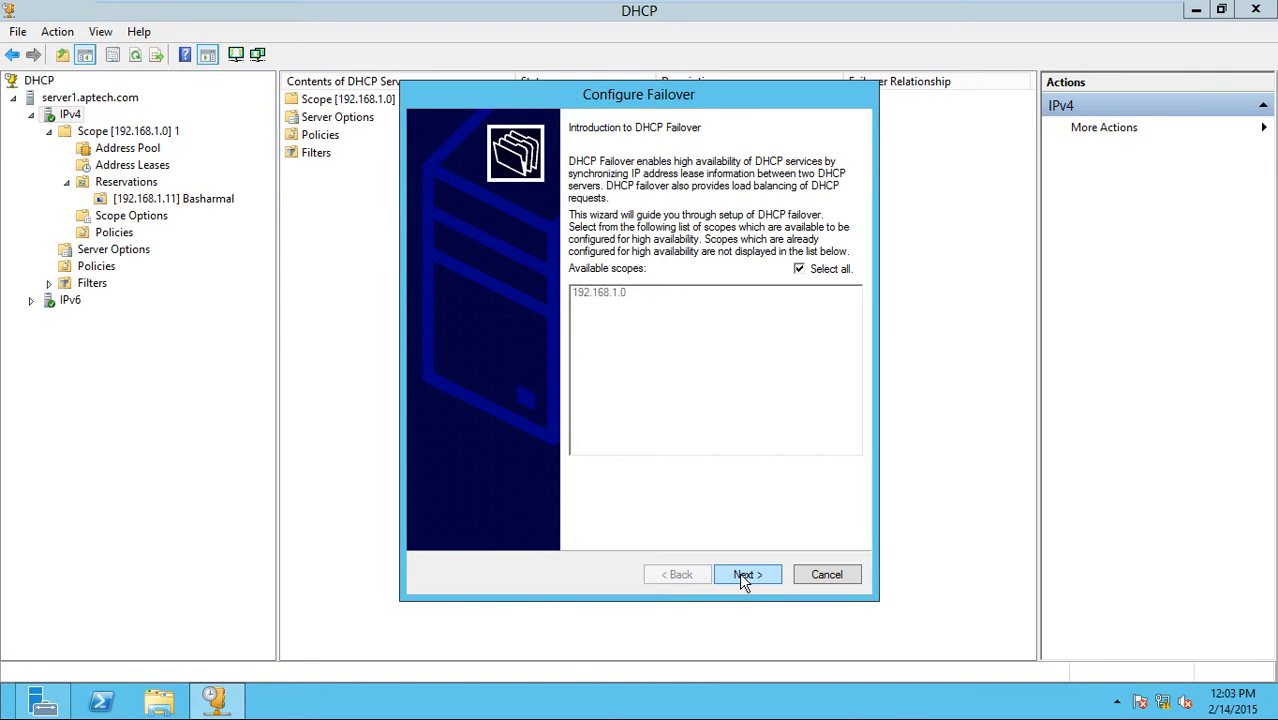
left_click(744, 578)
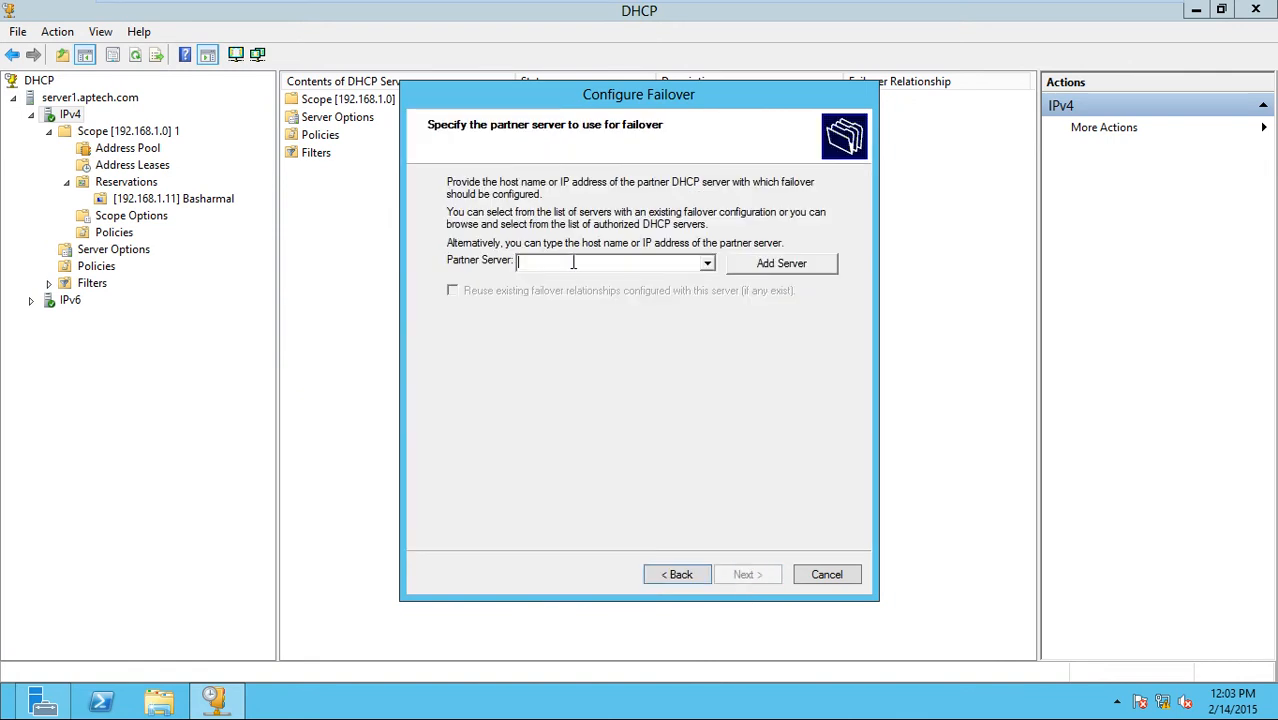
left_click(781, 263)
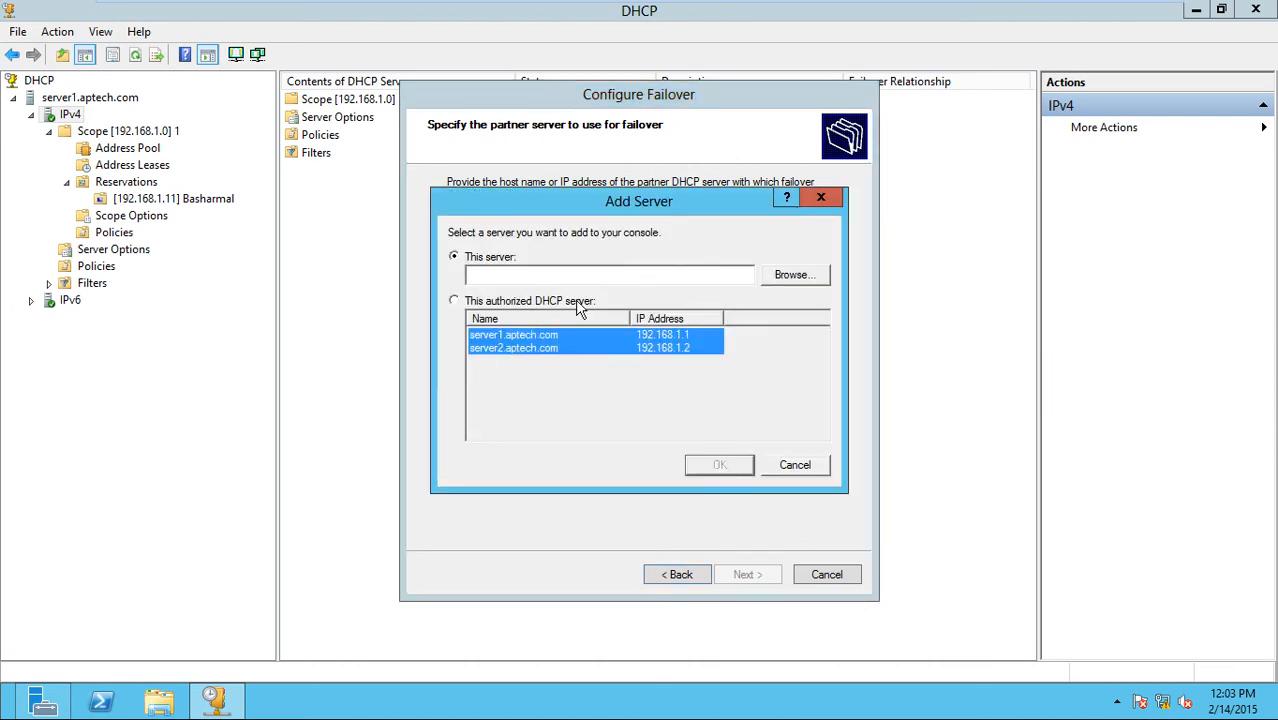
Browse for a partner computer and run an advanced Find Now search of aptech.com.
left_click(771, 274)
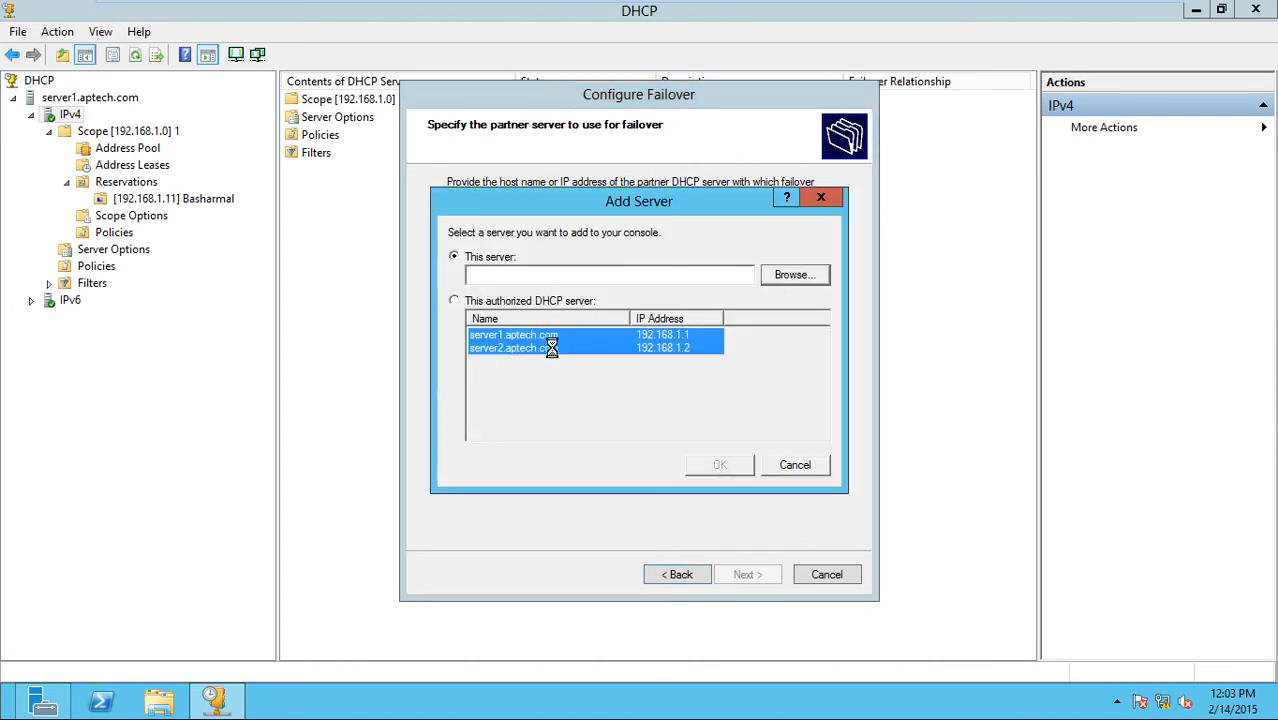
left_click(388, 237)
left_click(806, 277)
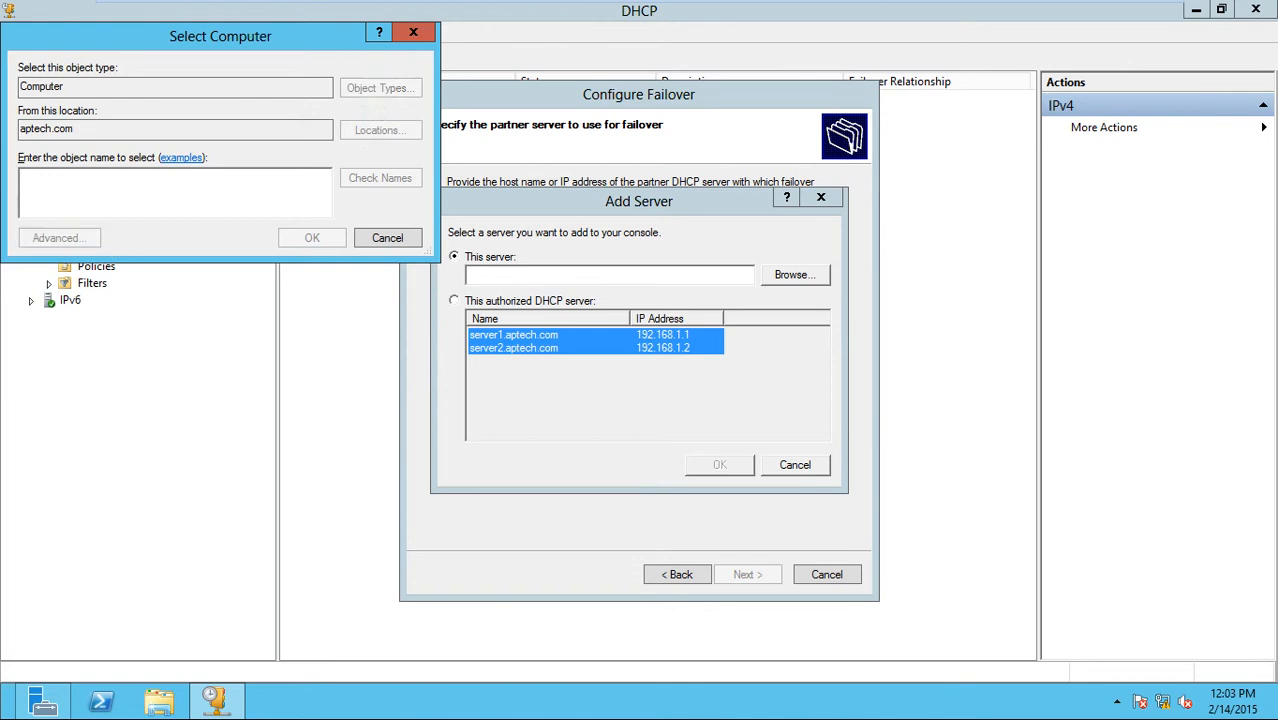
left_click(92, 240)
left_click(449, 242)
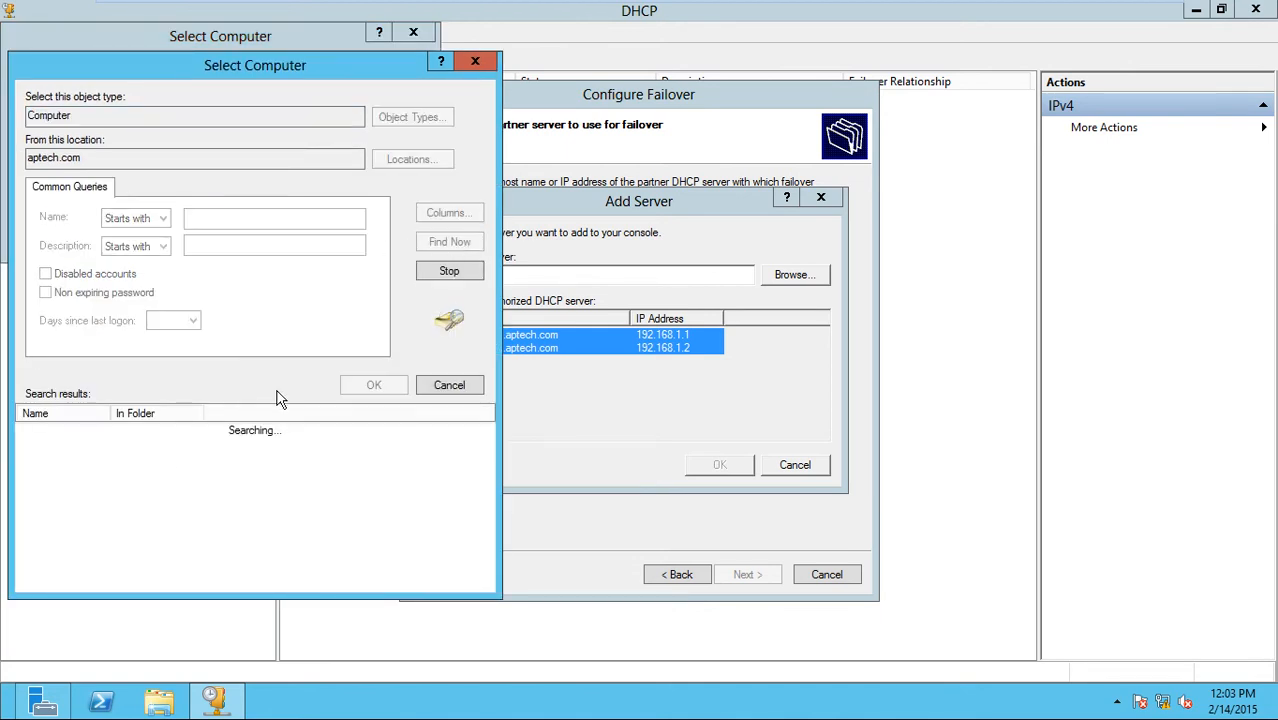
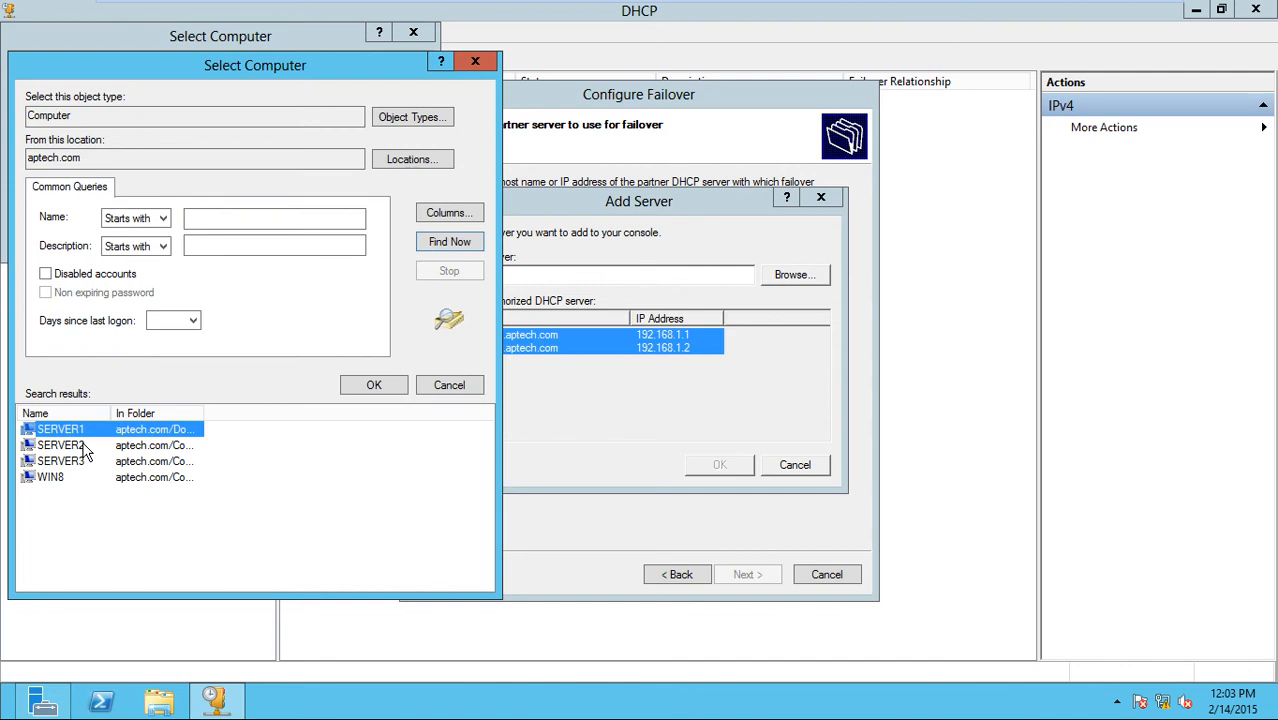
Pick SERVER2 from the aptech.com search results and add it as the failover partner server.
left_click(72, 448)
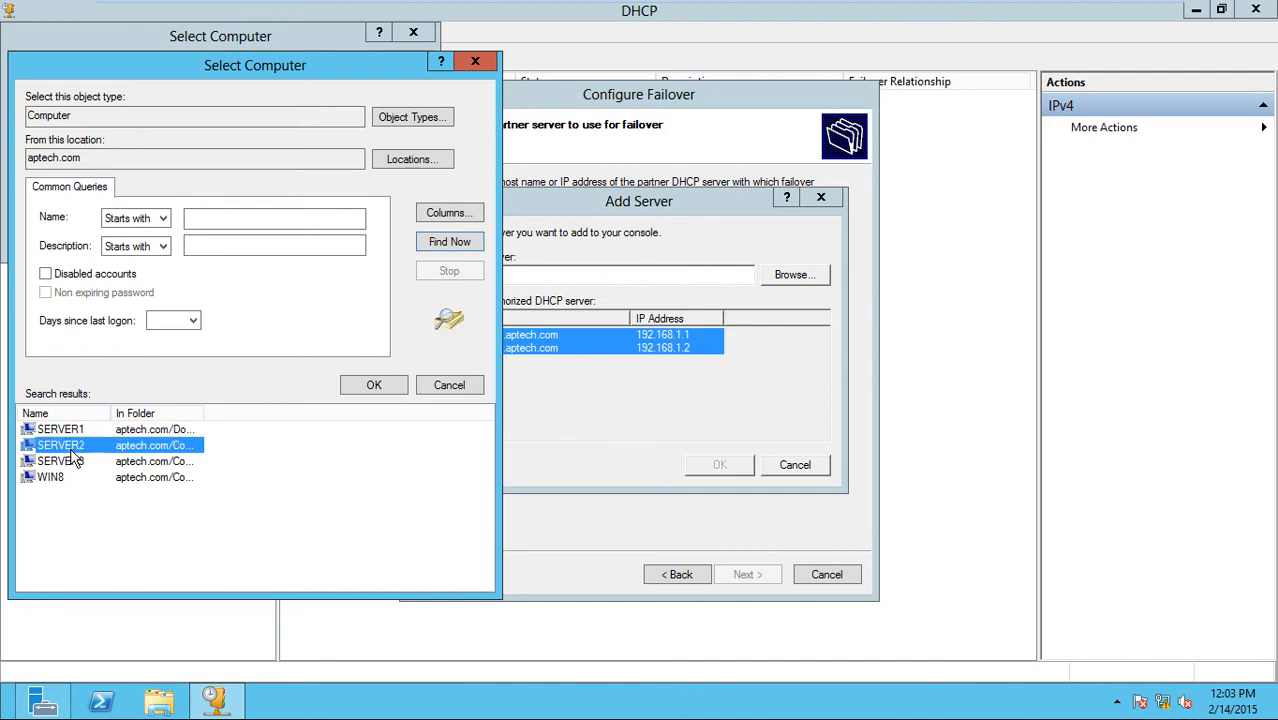
left_click(362, 391)
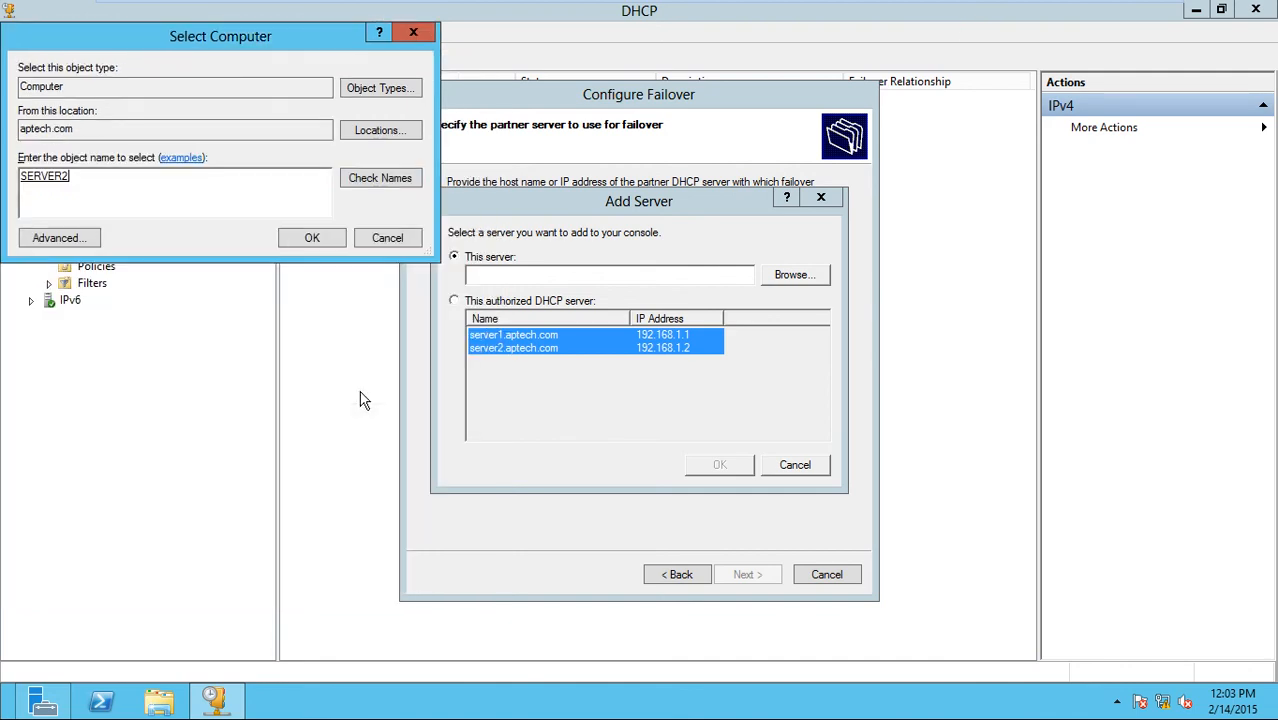
left_click(312, 238)
left_click(720, 466)
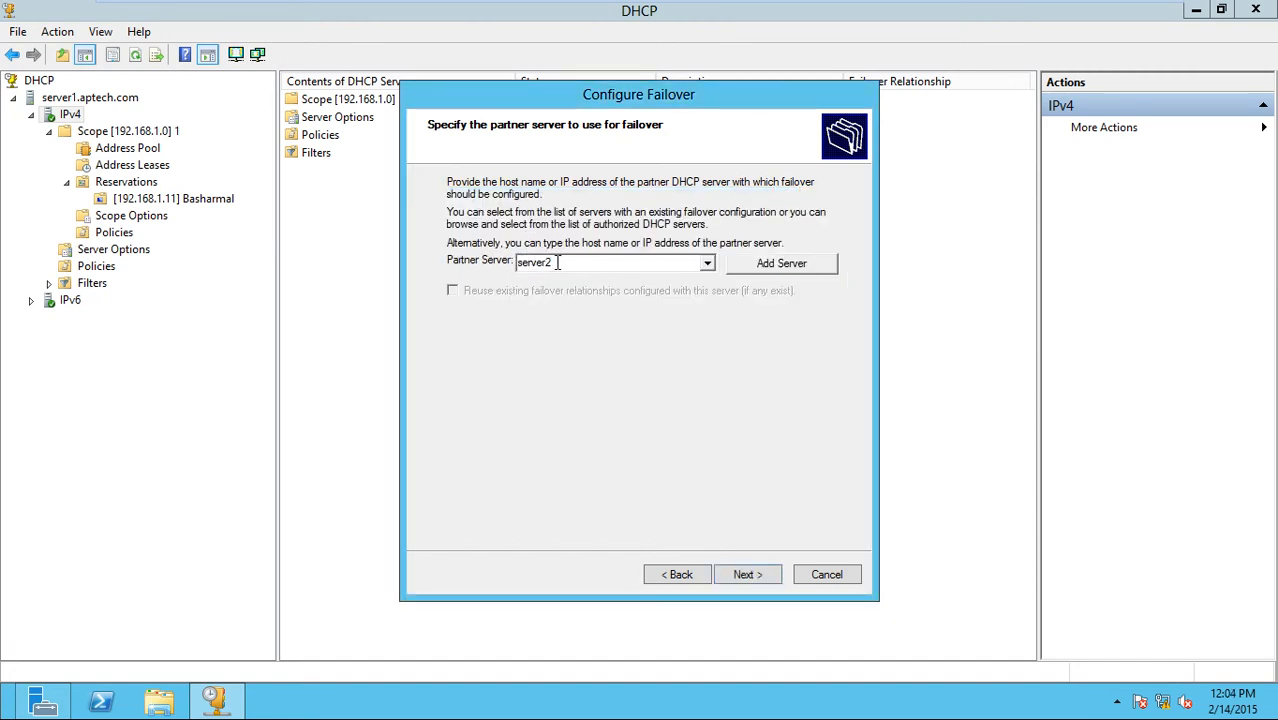
Review relationship server1.aptech.com-server2 with its 1-hour lead time, keeping Load balance mode.
left_click(765, 578)
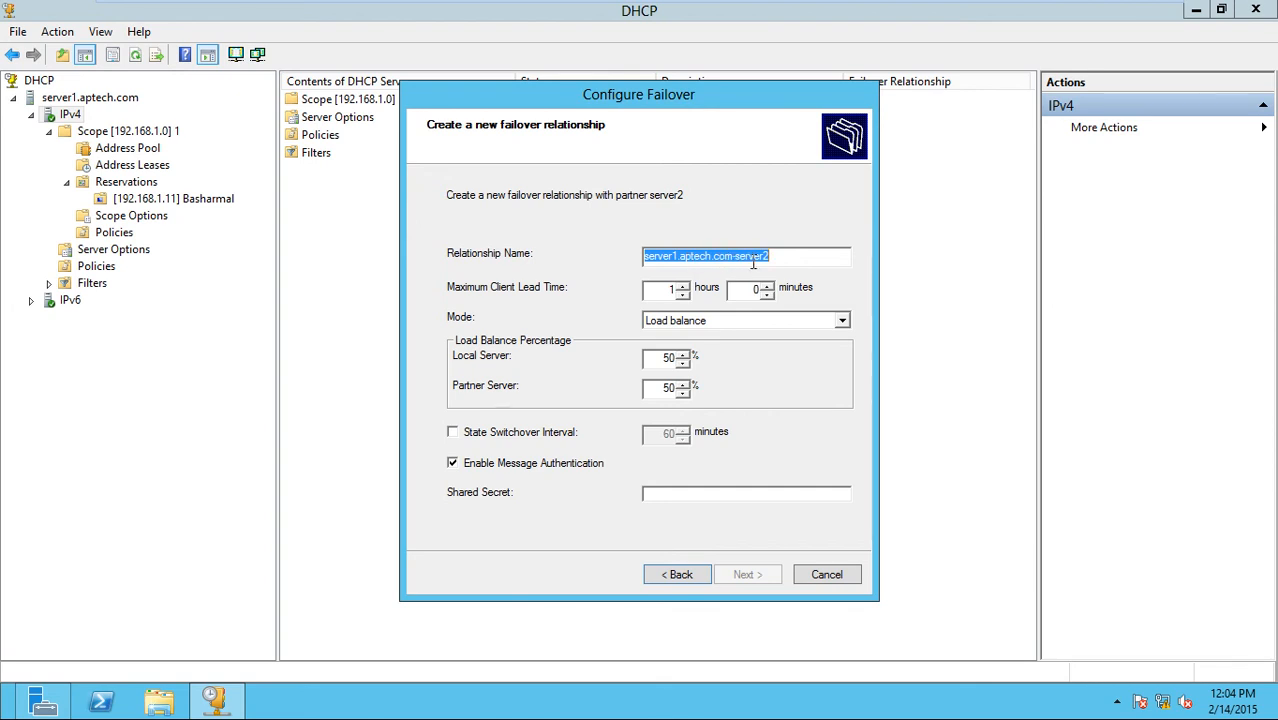
left_click_drag(788, 254, 630, 268)
left_click(669, 291)
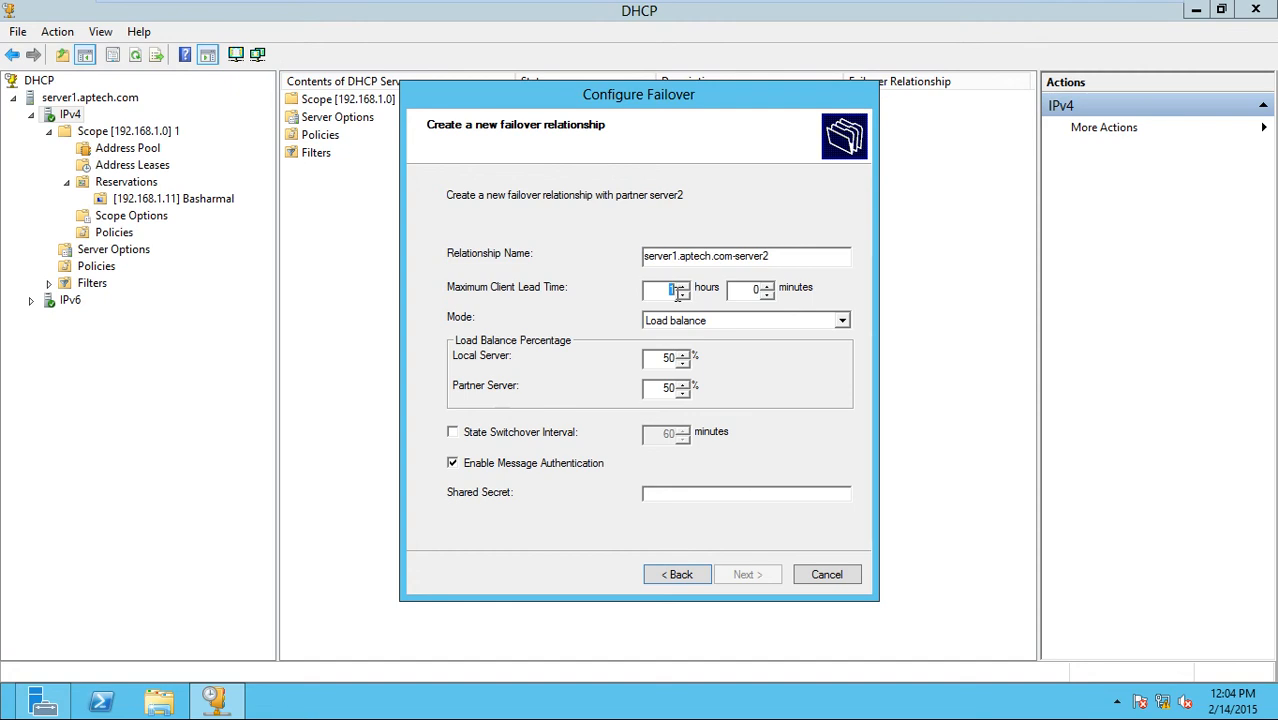
double_click(755, 289)
double_click(657, 293)
double_click(748, 291)
left_click(845, 322)
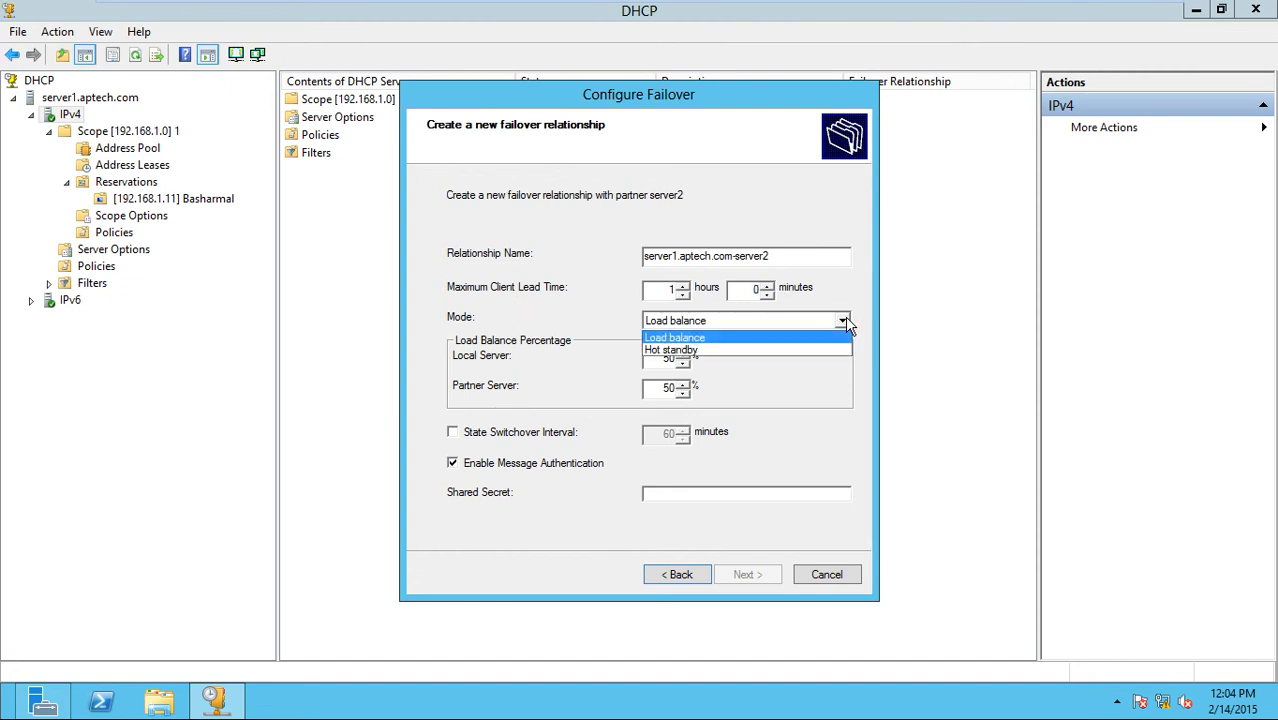
left_click(845, 322)
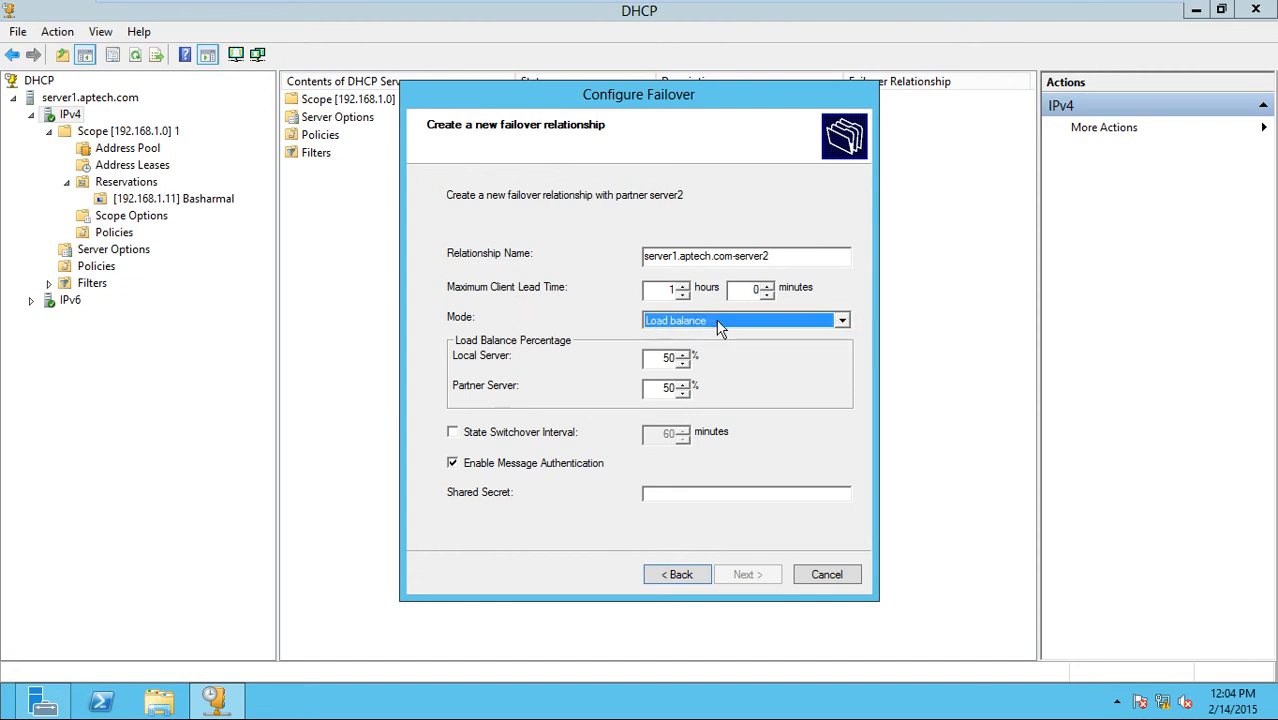
Set the load balance split to 60% Local Server and 40% Partner Server.
double_click(660, 360)
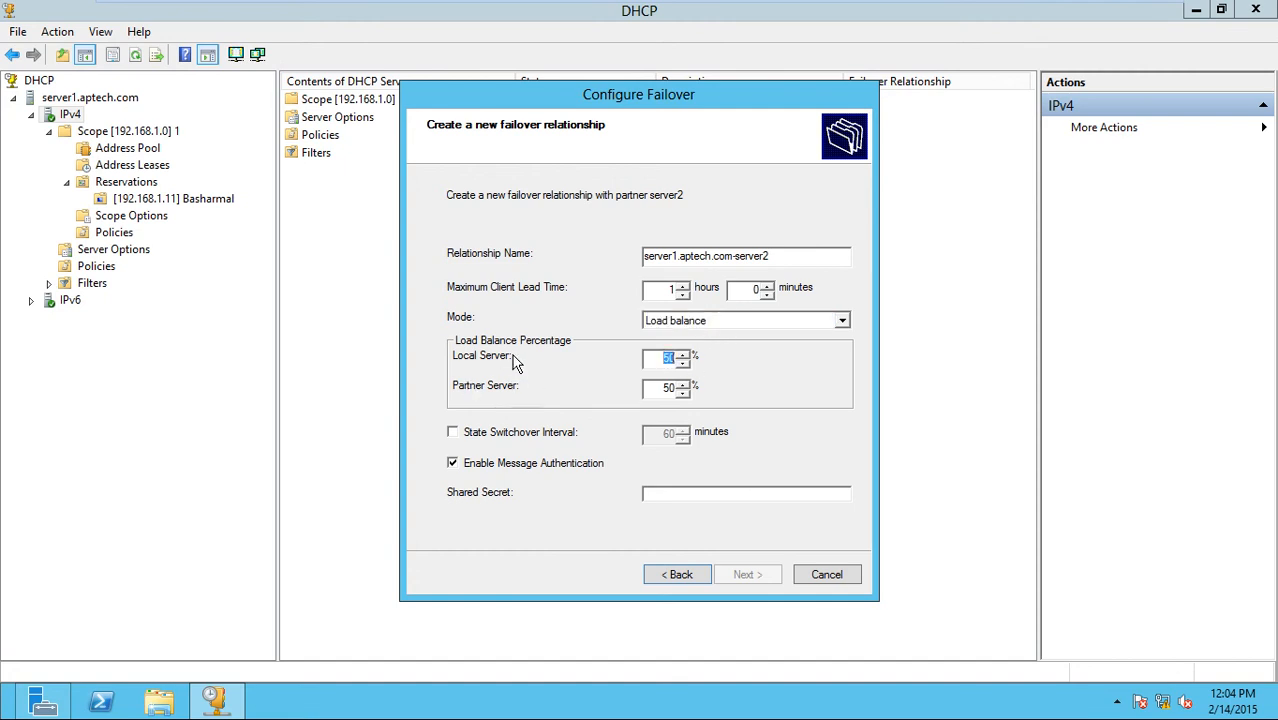
double_click(663, 390)
left_click(453, 433)
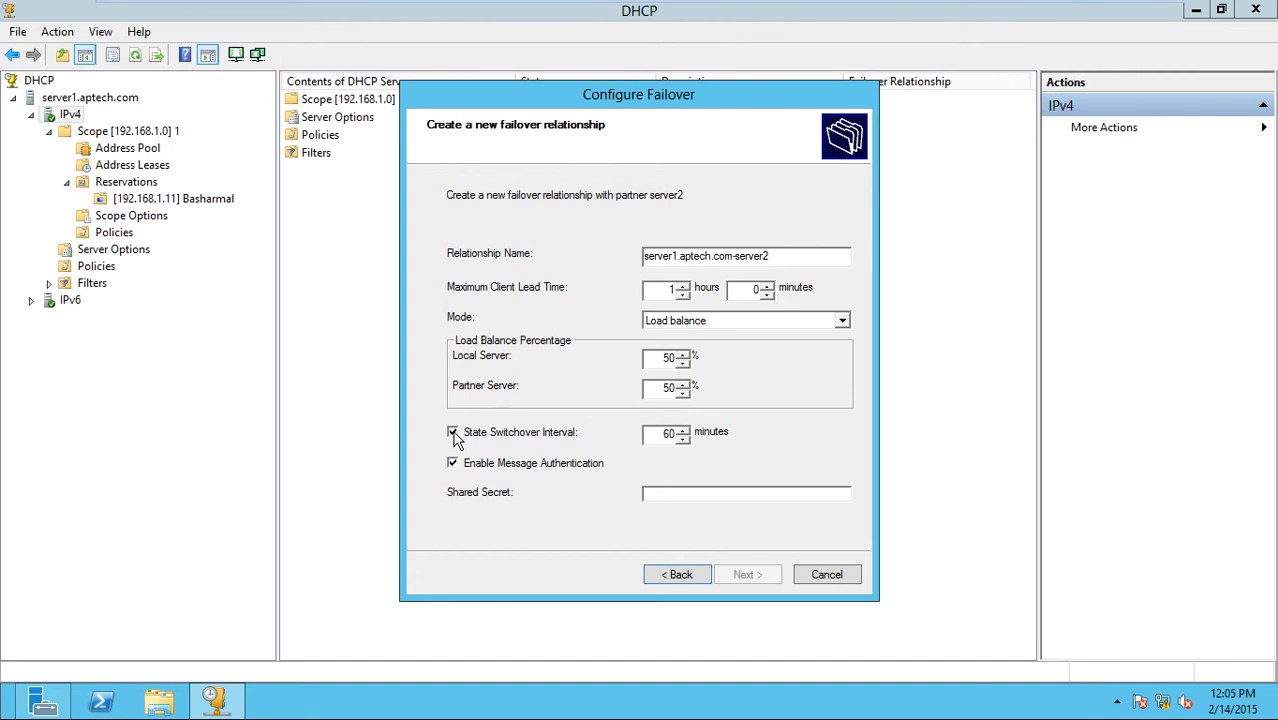
double_click(661, 390)
double_click(660, 359)
left_click(668, 360)
double_click(668, 360)
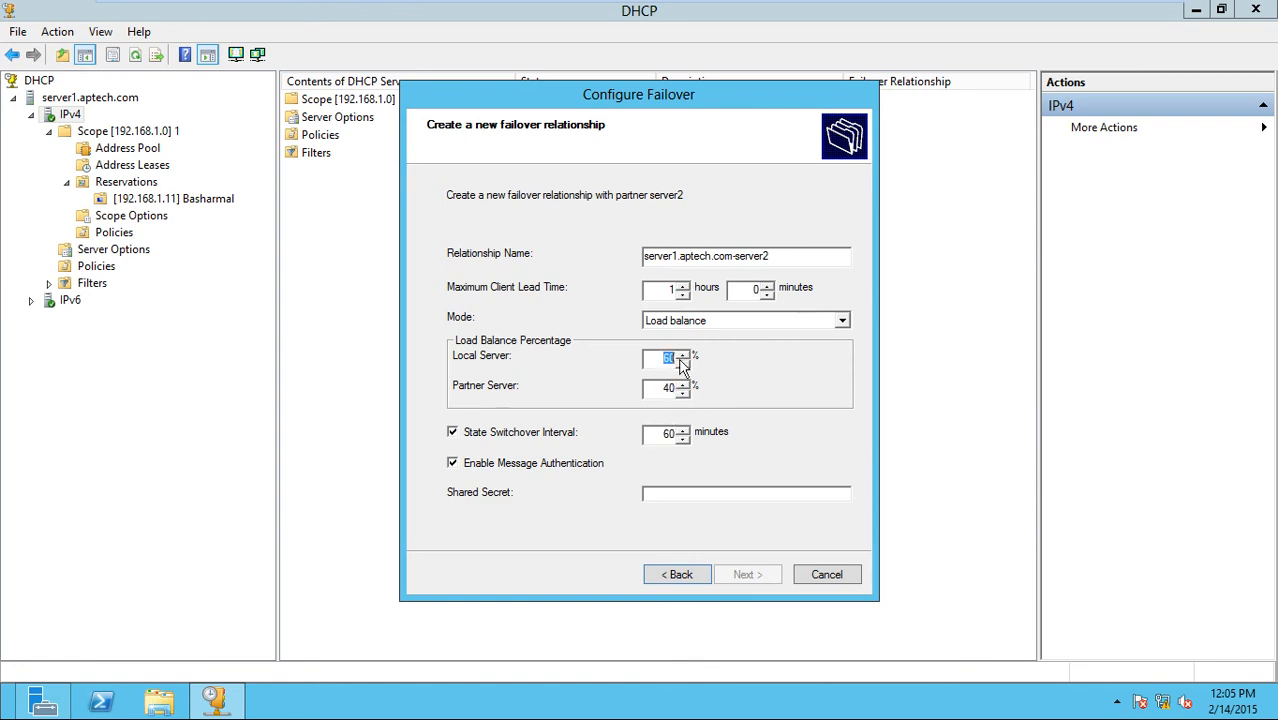
double_click(663, 389)
key("shift+Tab")
double_click(665, 389)
double_click(664, 357)
Leave State Switchover Interval unchecked and type the shared secret.
left_click(455, 434)
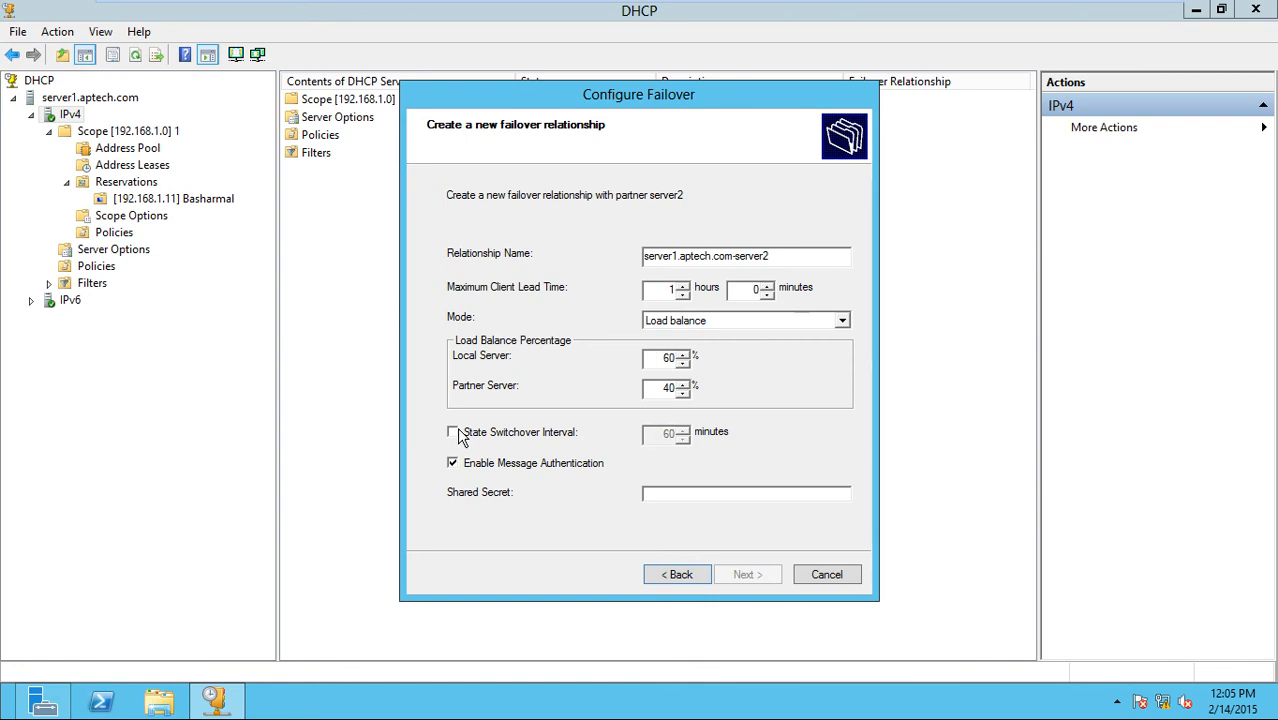
left_click(656, 494)
type("Pa")
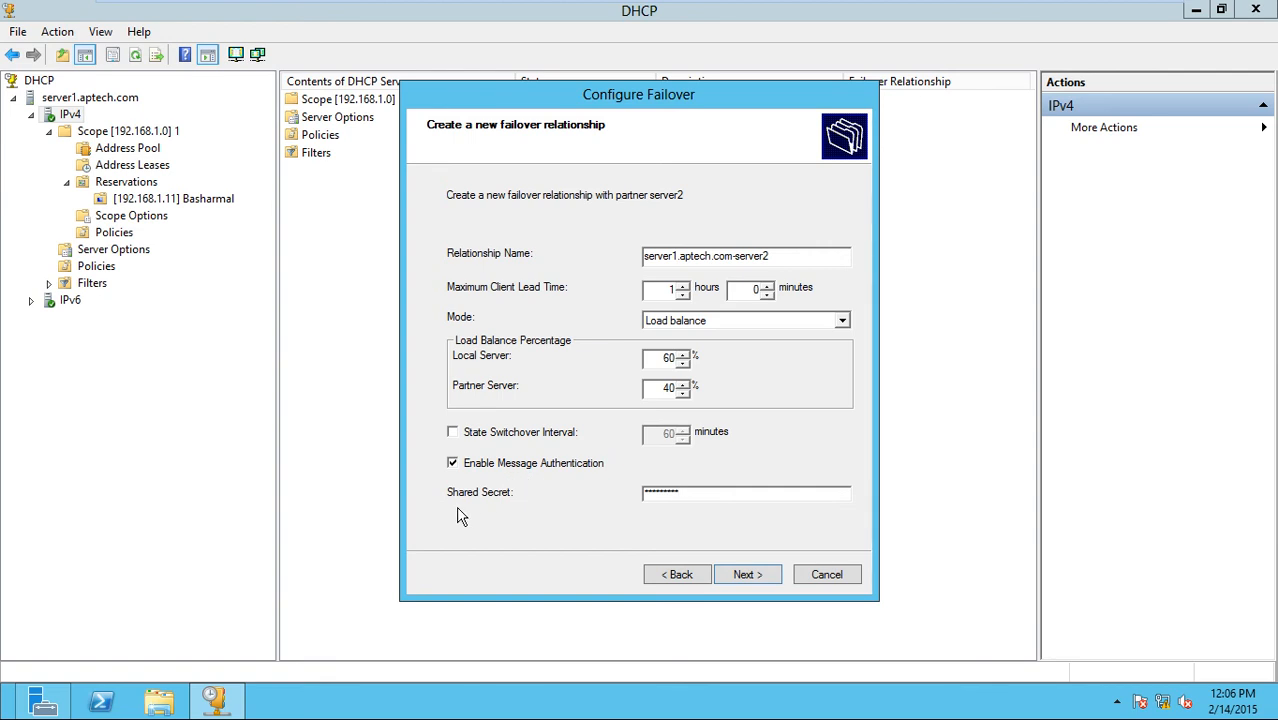
Revisit the Partner Server load share, then finish the failover wizard and close the successful progress log.
left_click(747, 575)
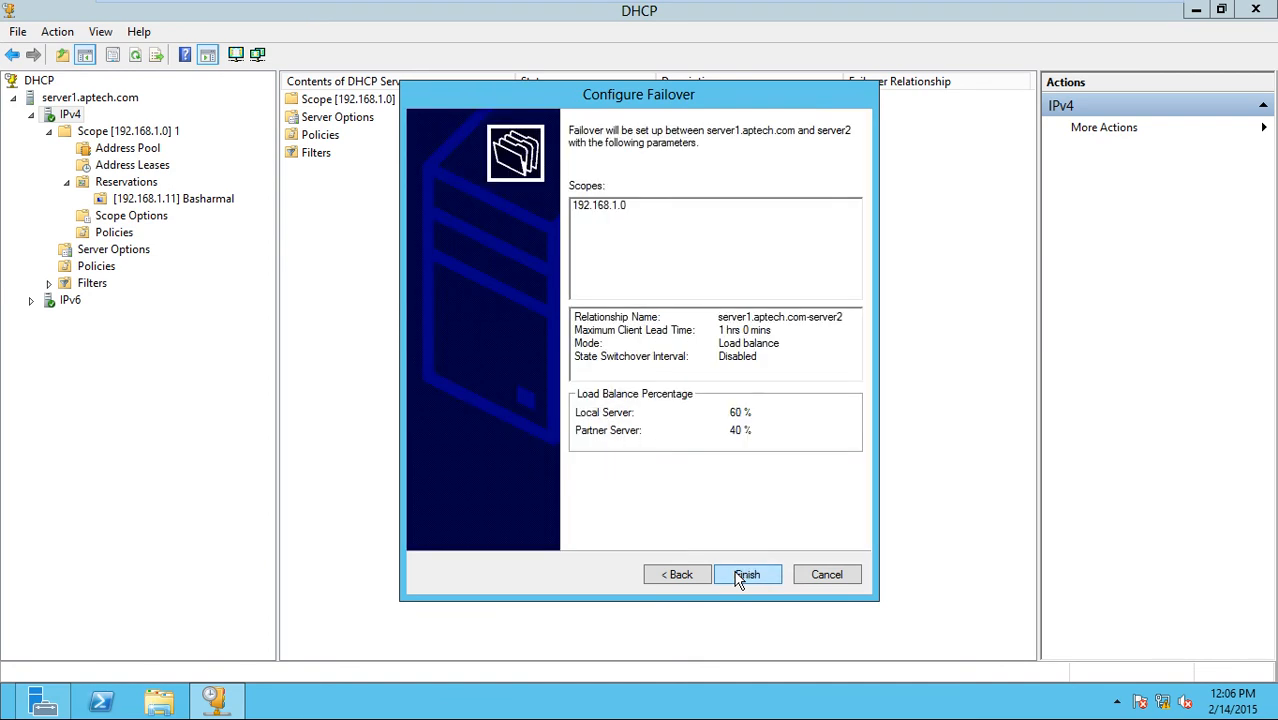
left_click(668, 575)
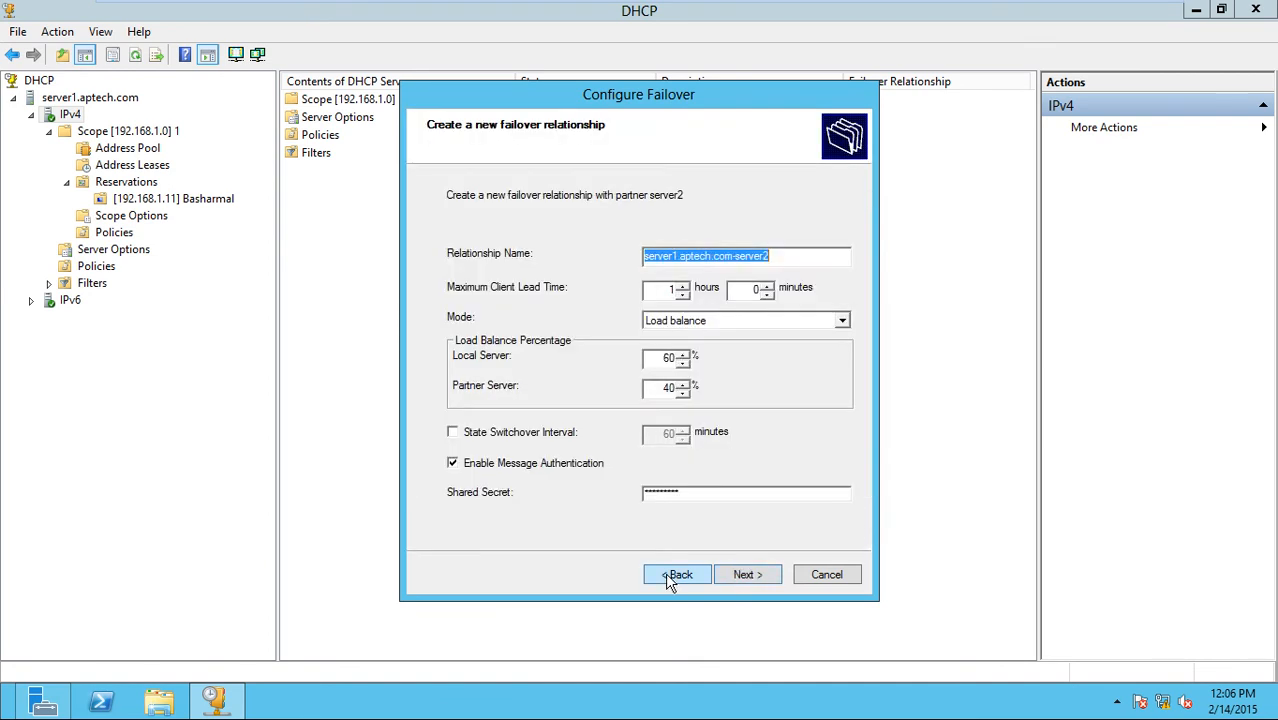
left_click(681, 392)
left_click(681, 392)
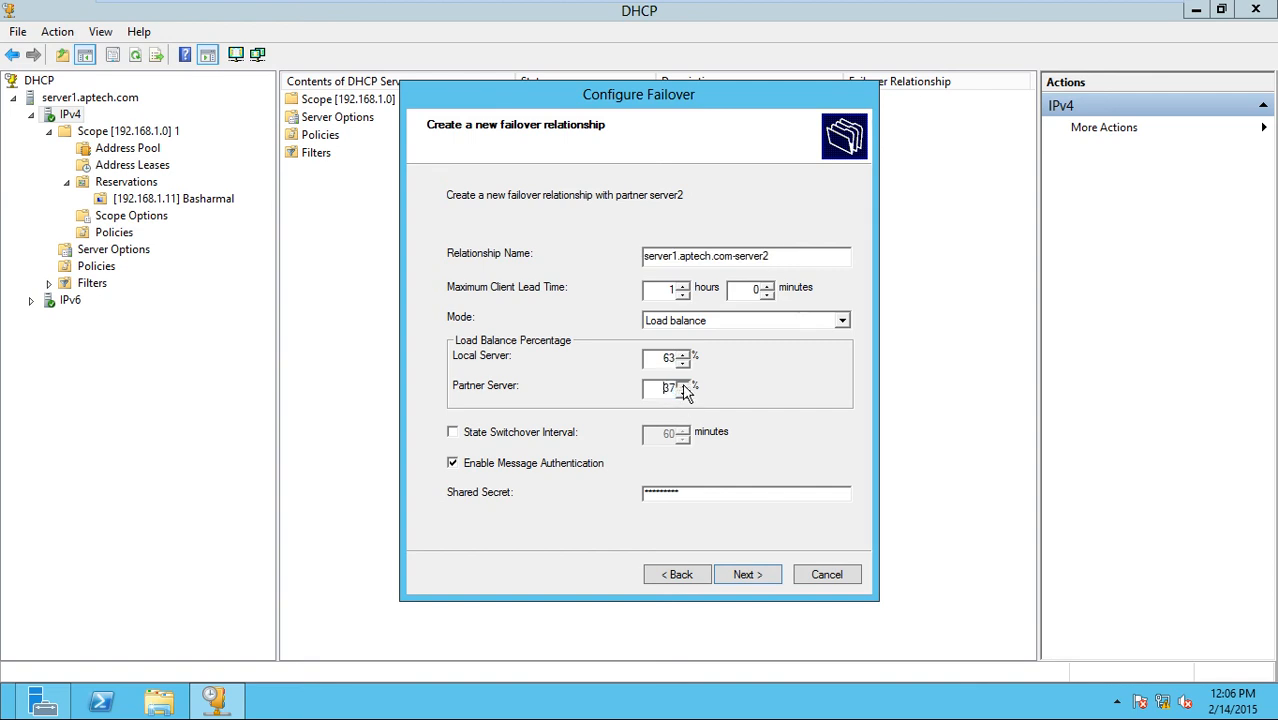
left_click(683, 385)
left_click(683, 385)
left_click(753, 582)
left_click(752, 580)
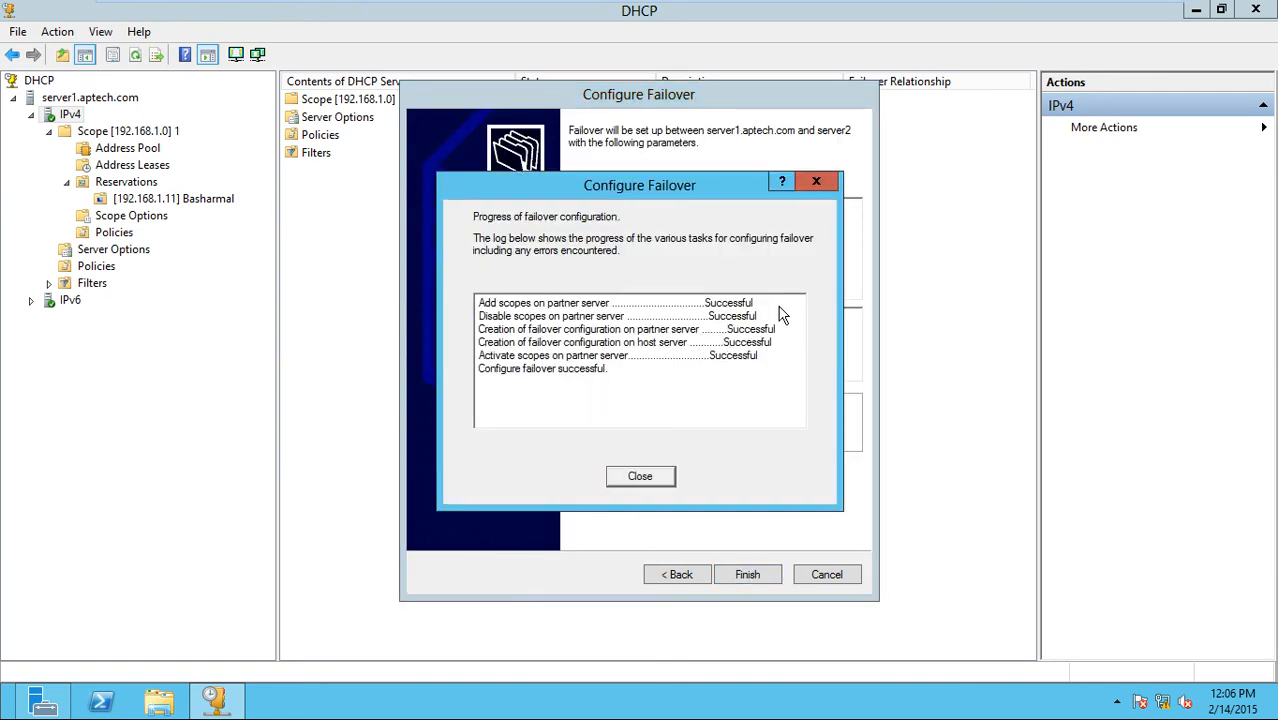
left_click(640, 477)
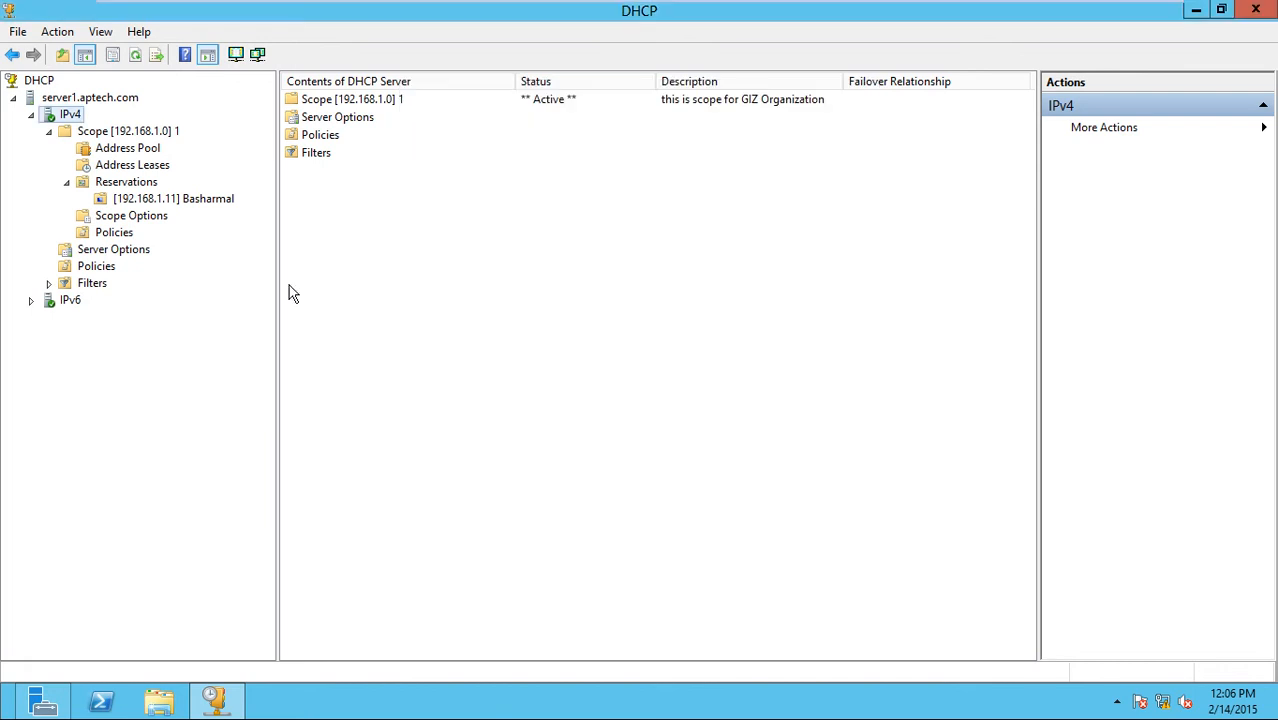
Switch to server2's DHCP console full screen and refresh IPv4 to reveal the replicated scope.
key("ctrl+alt+Return")
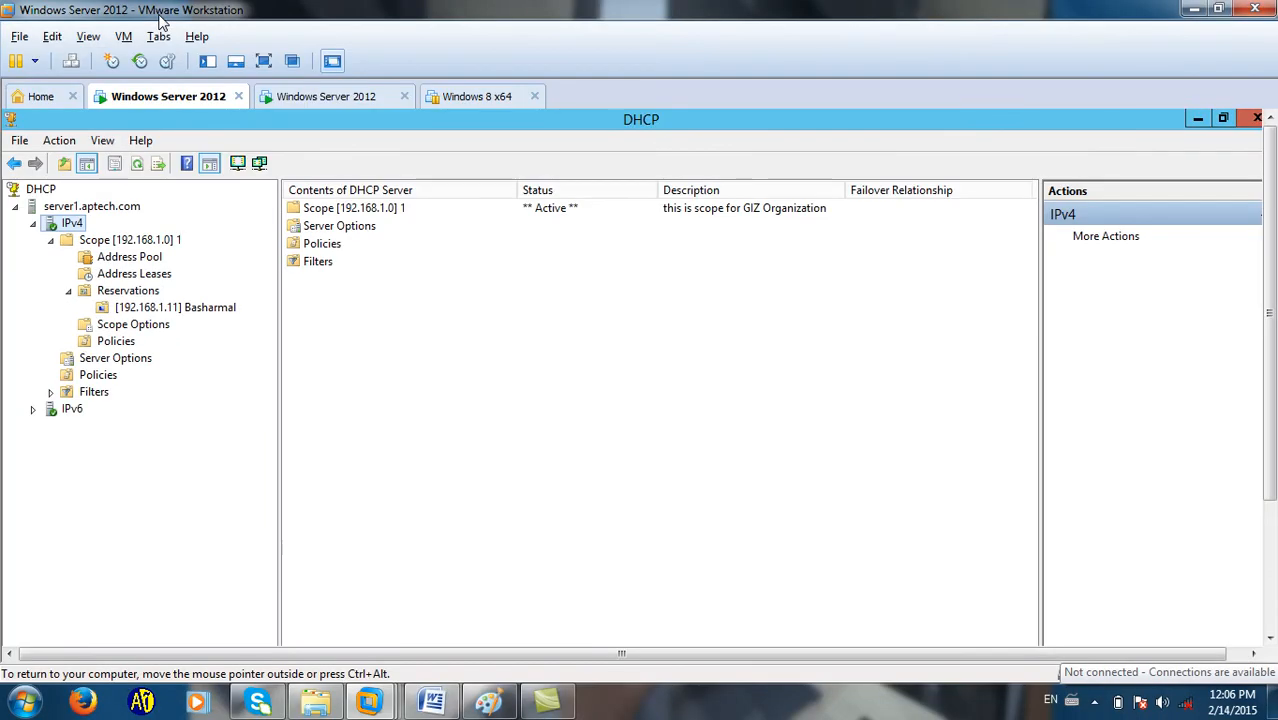
left_click(314, 96)
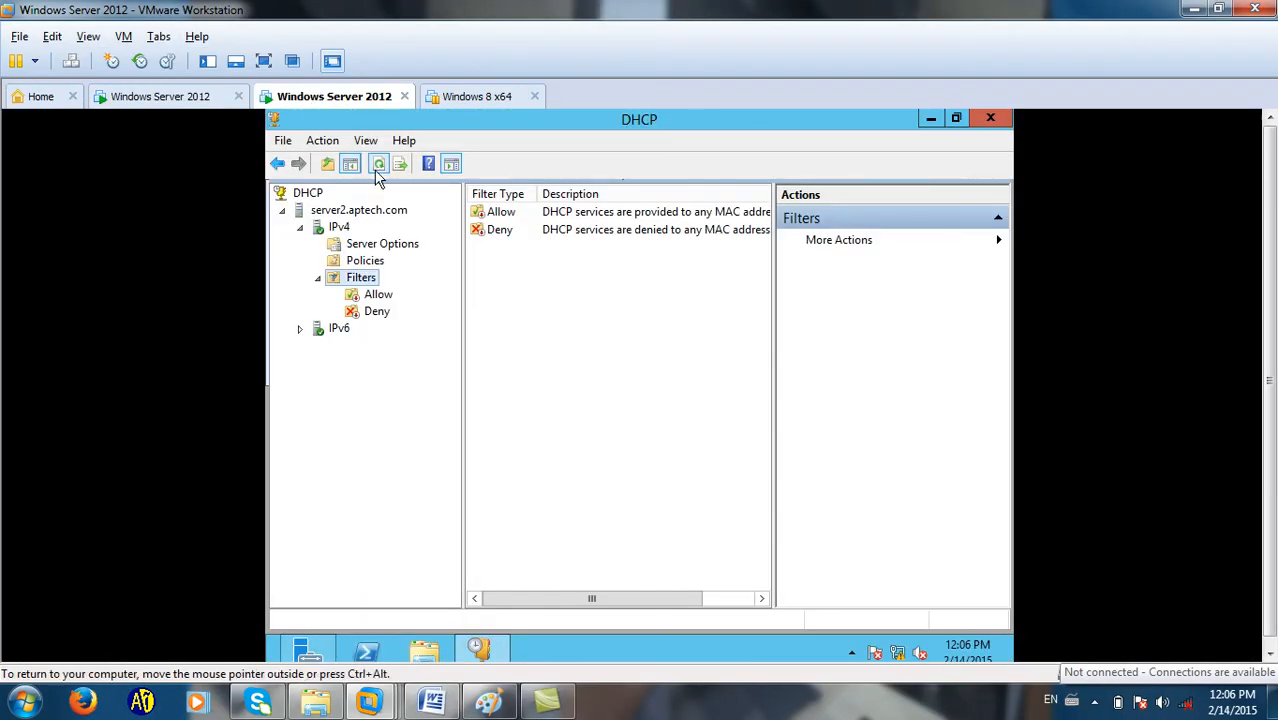
left_click(264, 61)
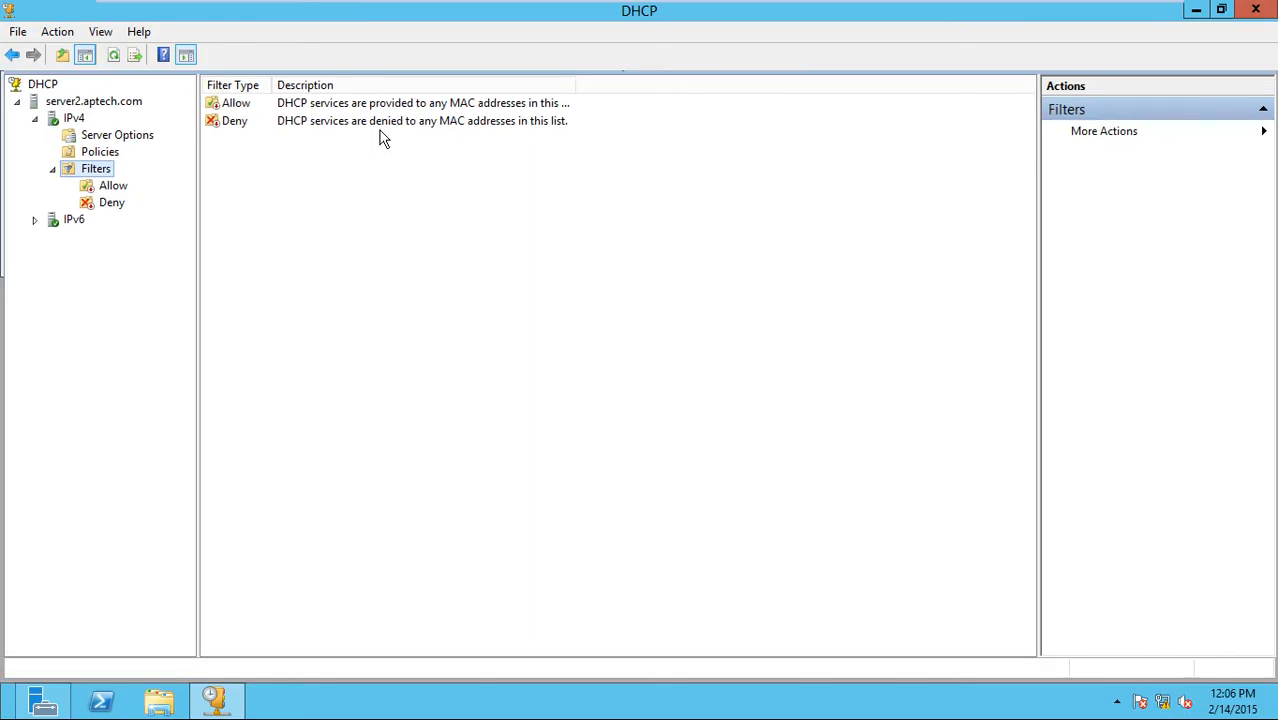
left_click(103, 138)
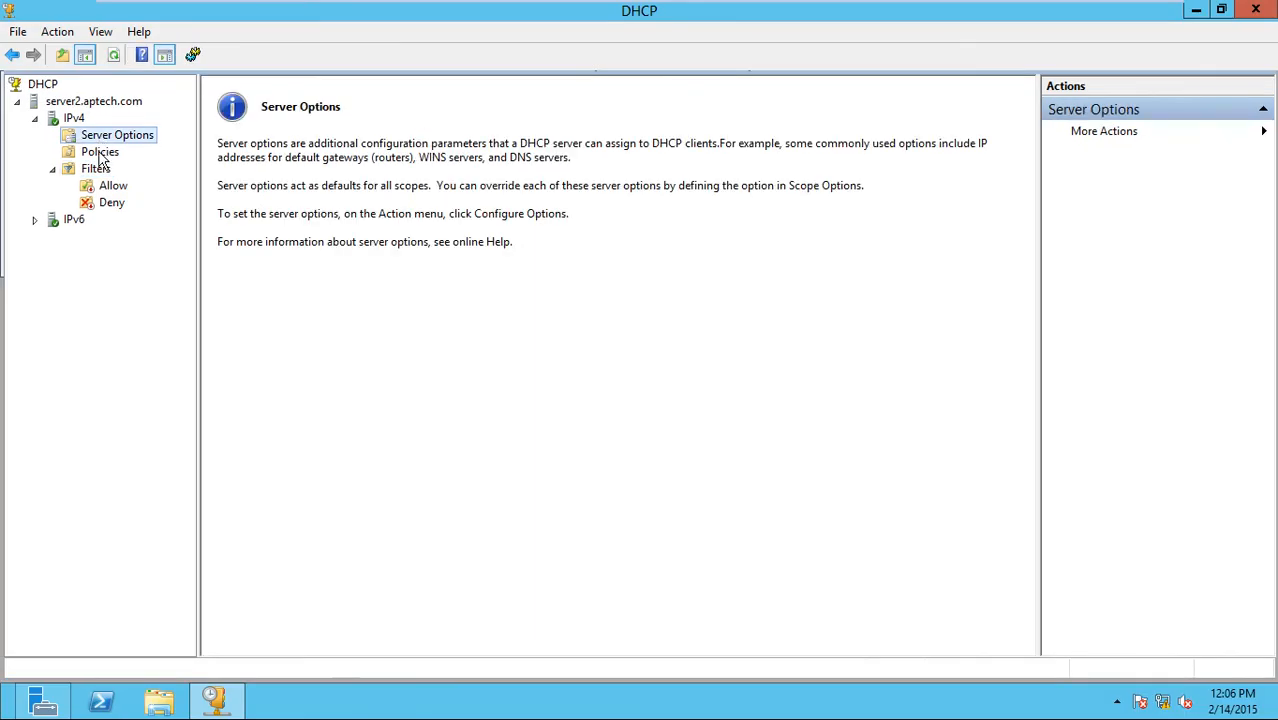
left_click(99, 154)
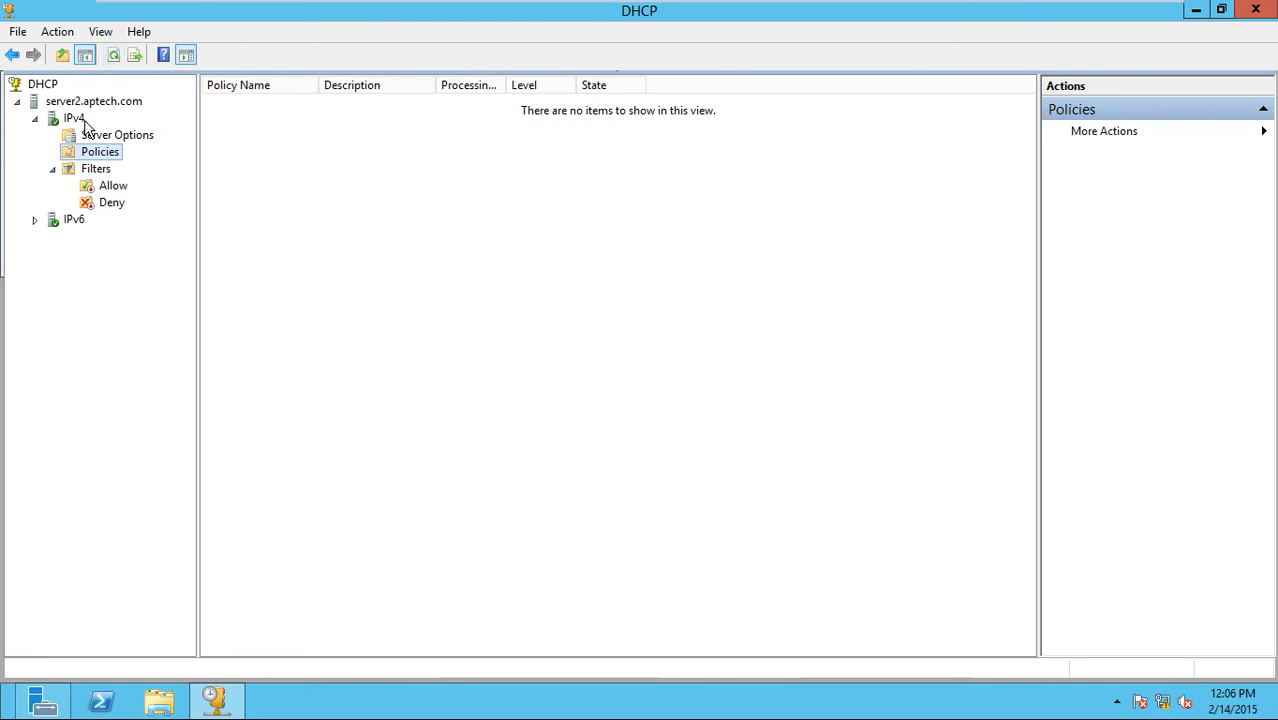
left_click(80, 119)
left_click(133, 57)
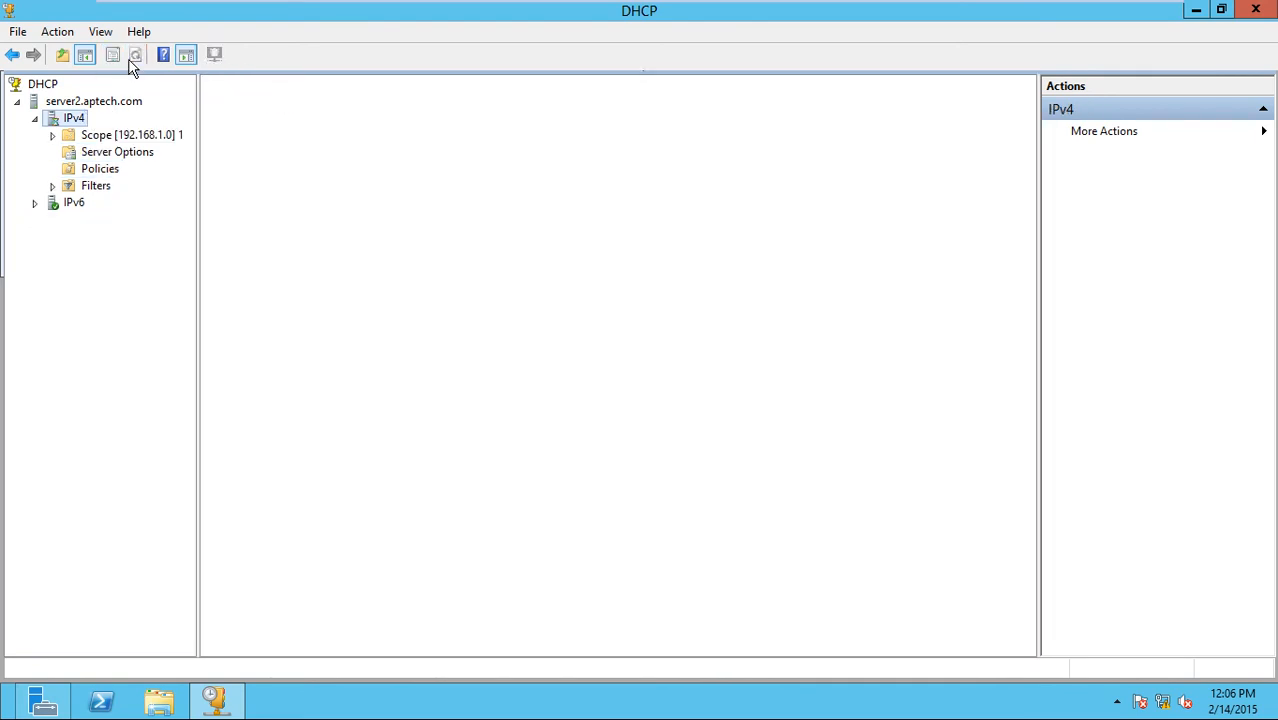
Inspect server2's 192.168.1.0 scope: address pool, leases with 192.168.1.11, and reservations.
double_click(125, 134)
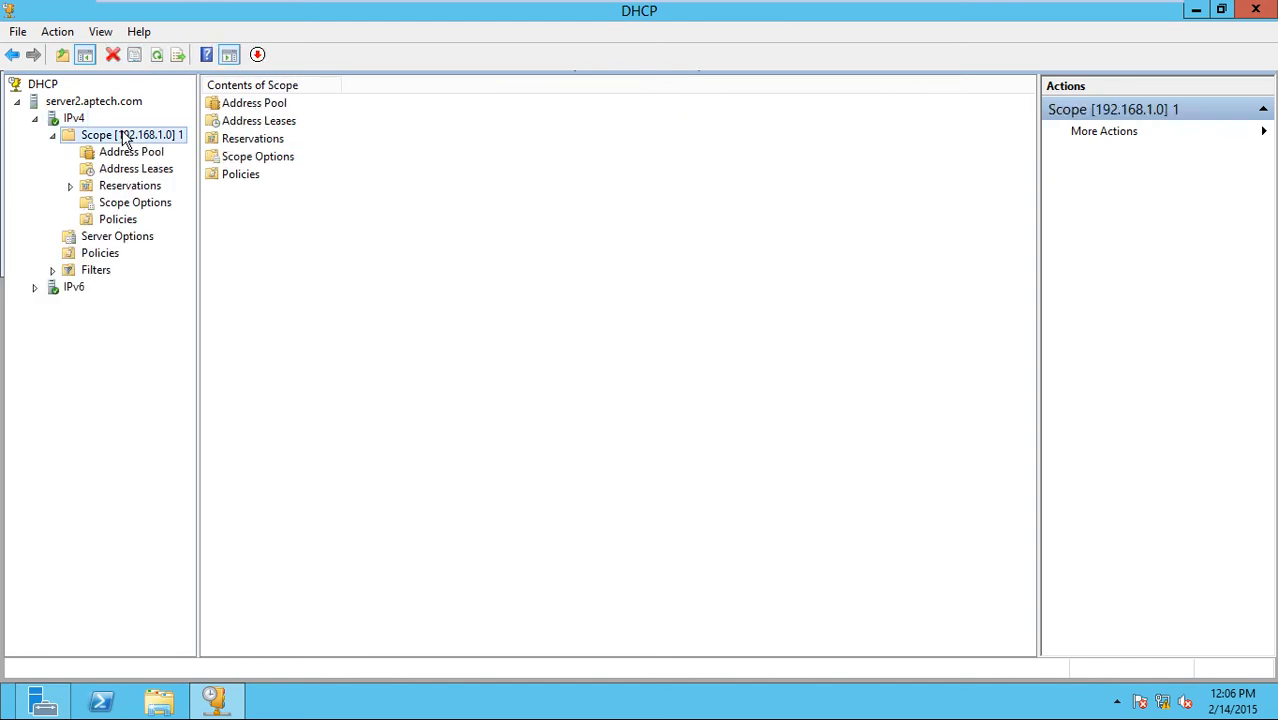
left_click(140, 153)
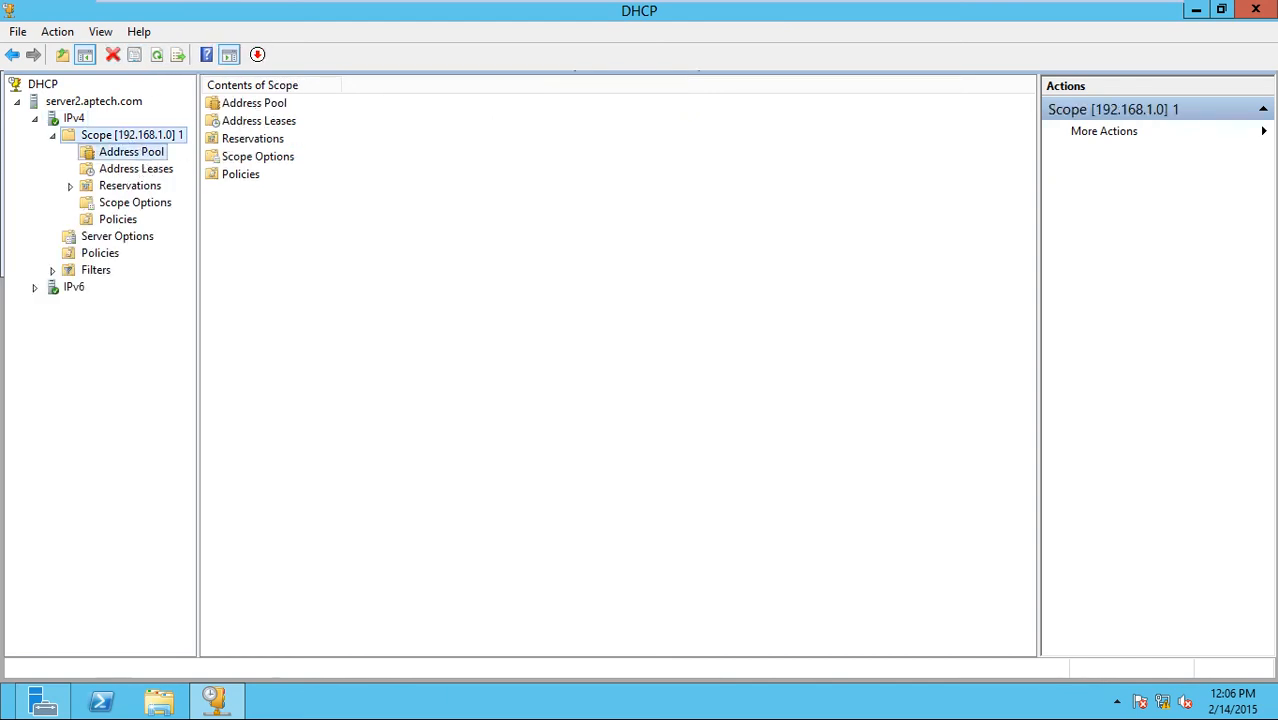
left_click(251, 104)
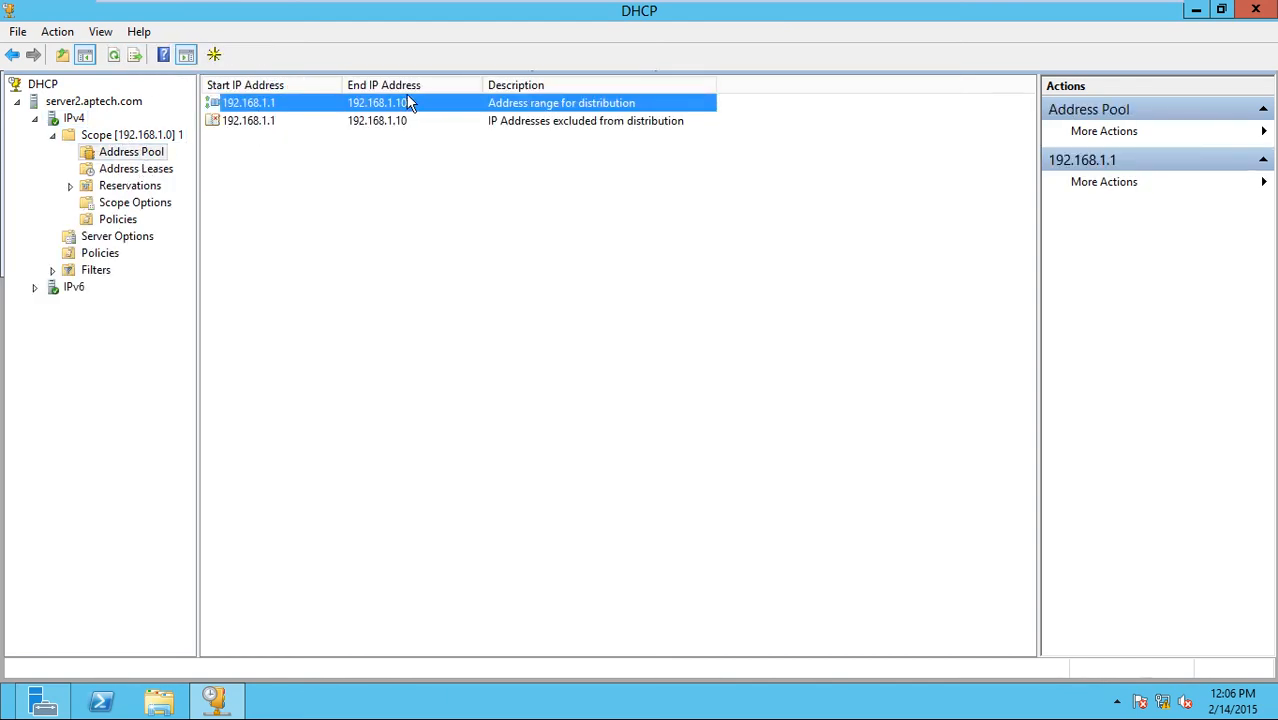
left_click(280, 122)
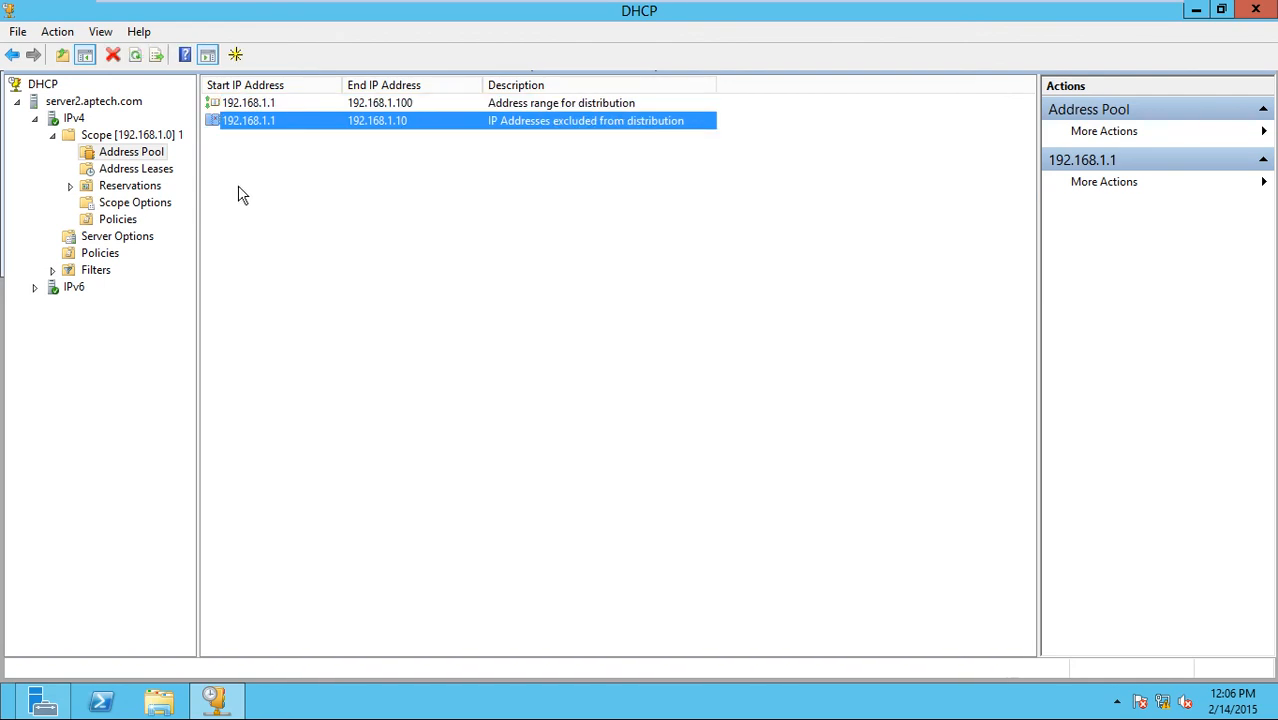
left_click(136, 169)
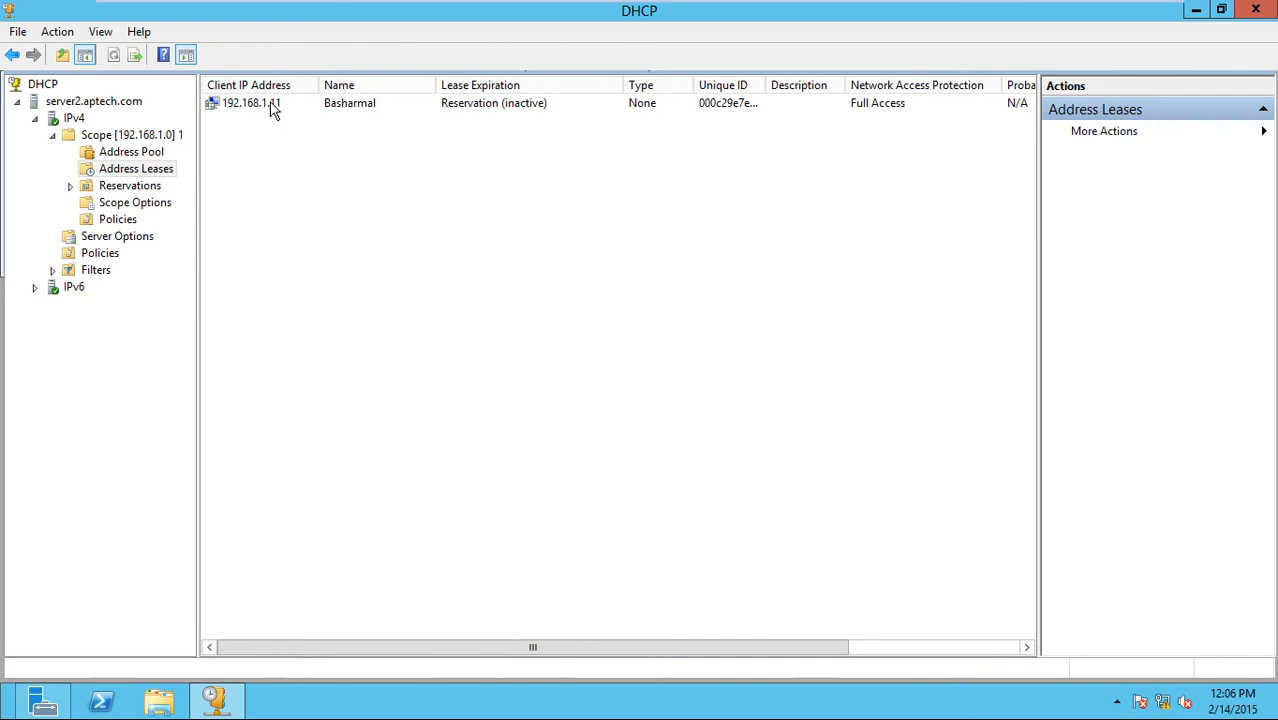
left_click(265, 108)
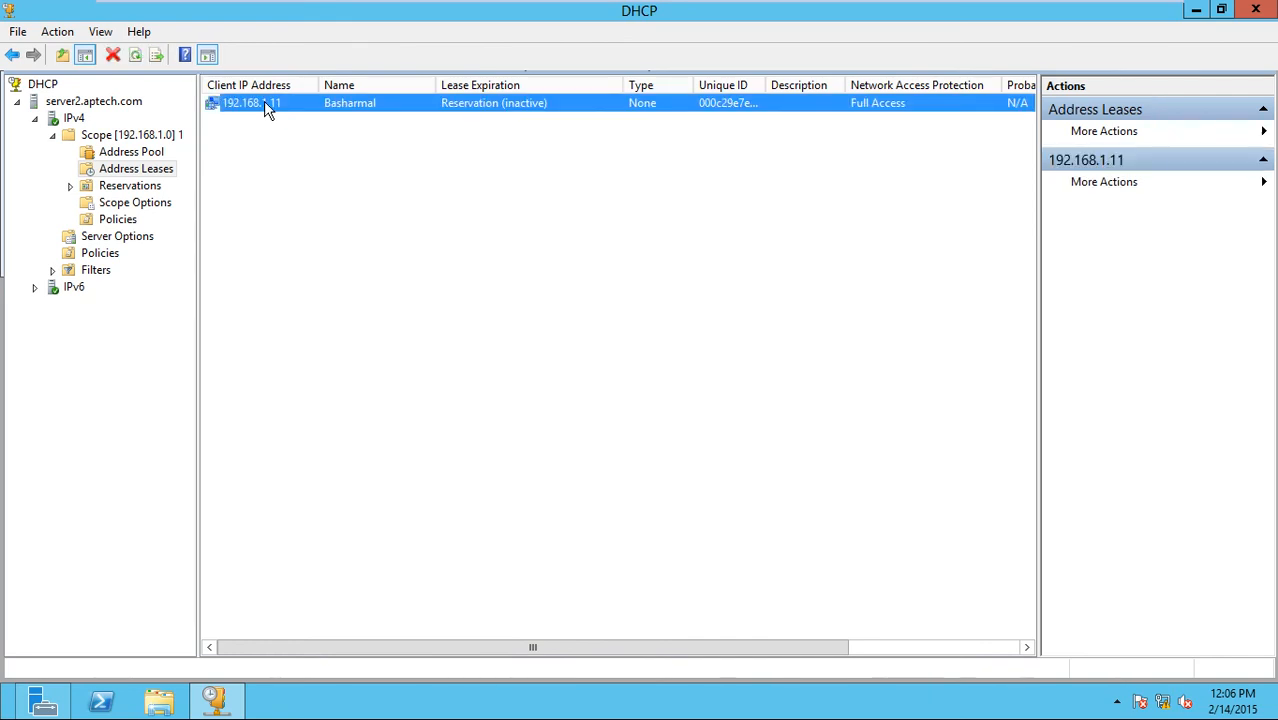
left_click(160, 190)
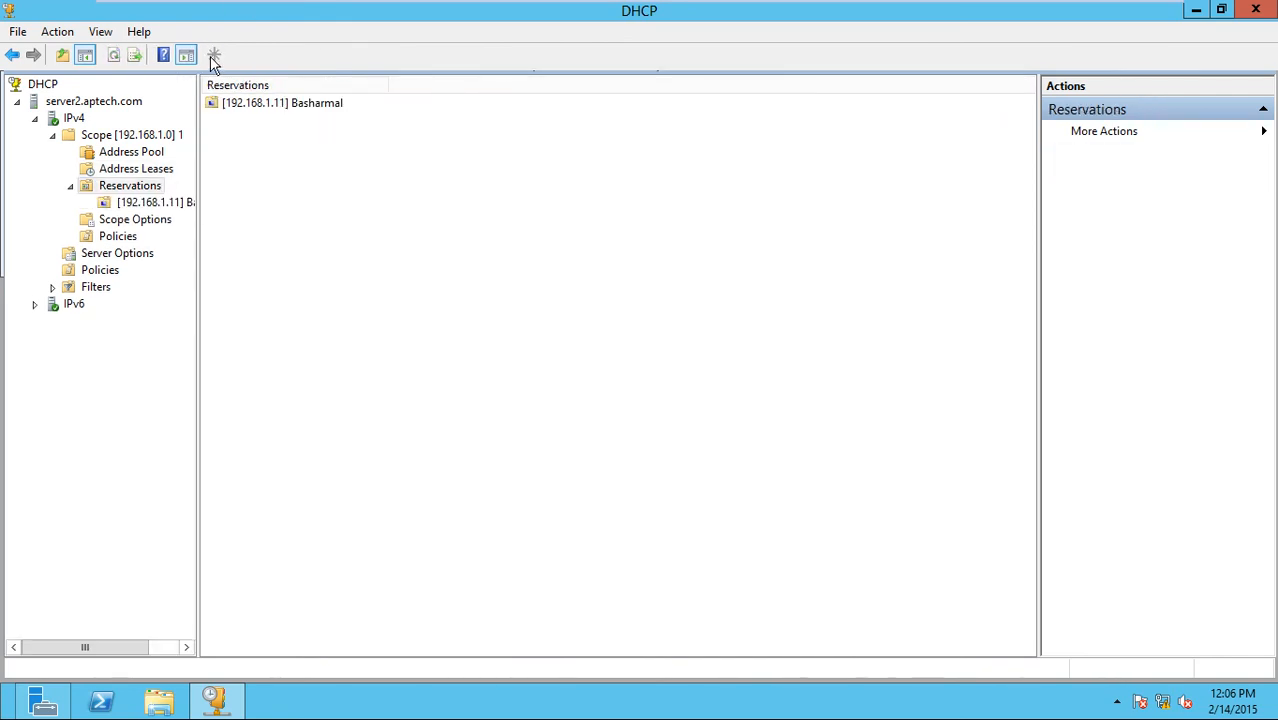
Compare server1 and server2 full screen, ending back on server1's DHCP console.
key("ctrl+alt+Return")
left_click(178, 100)
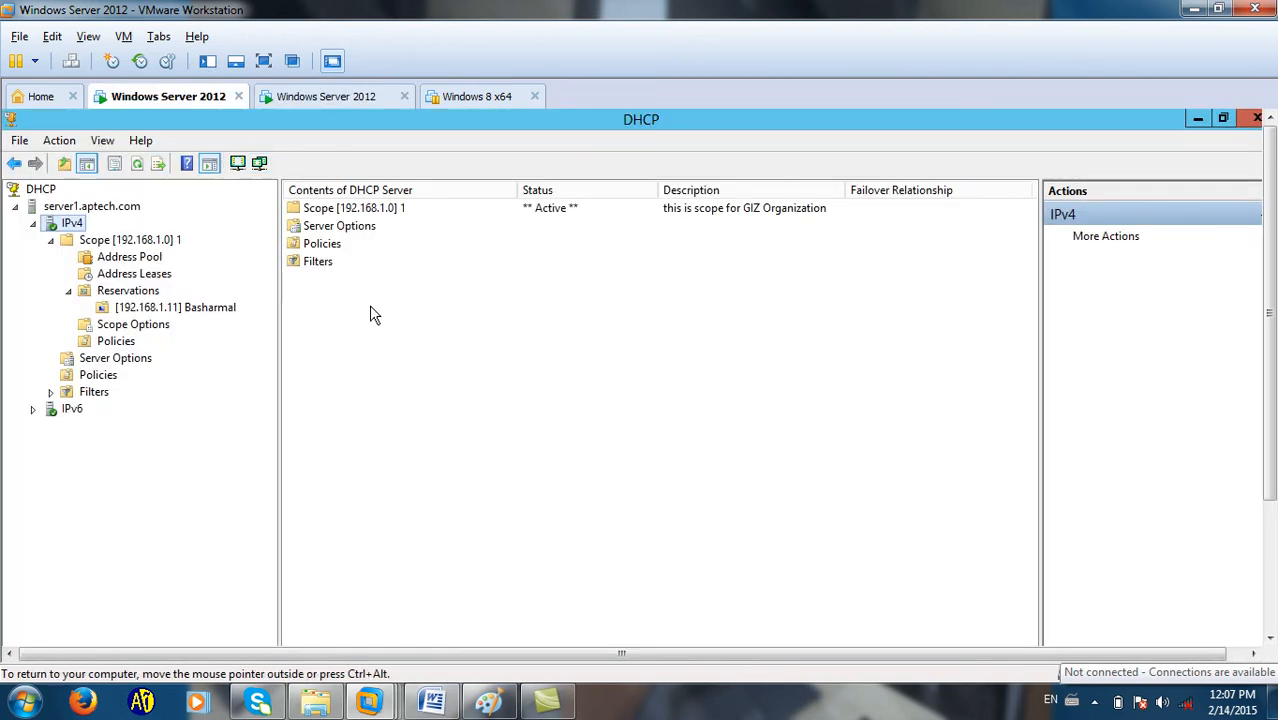
left_click(377, 225)
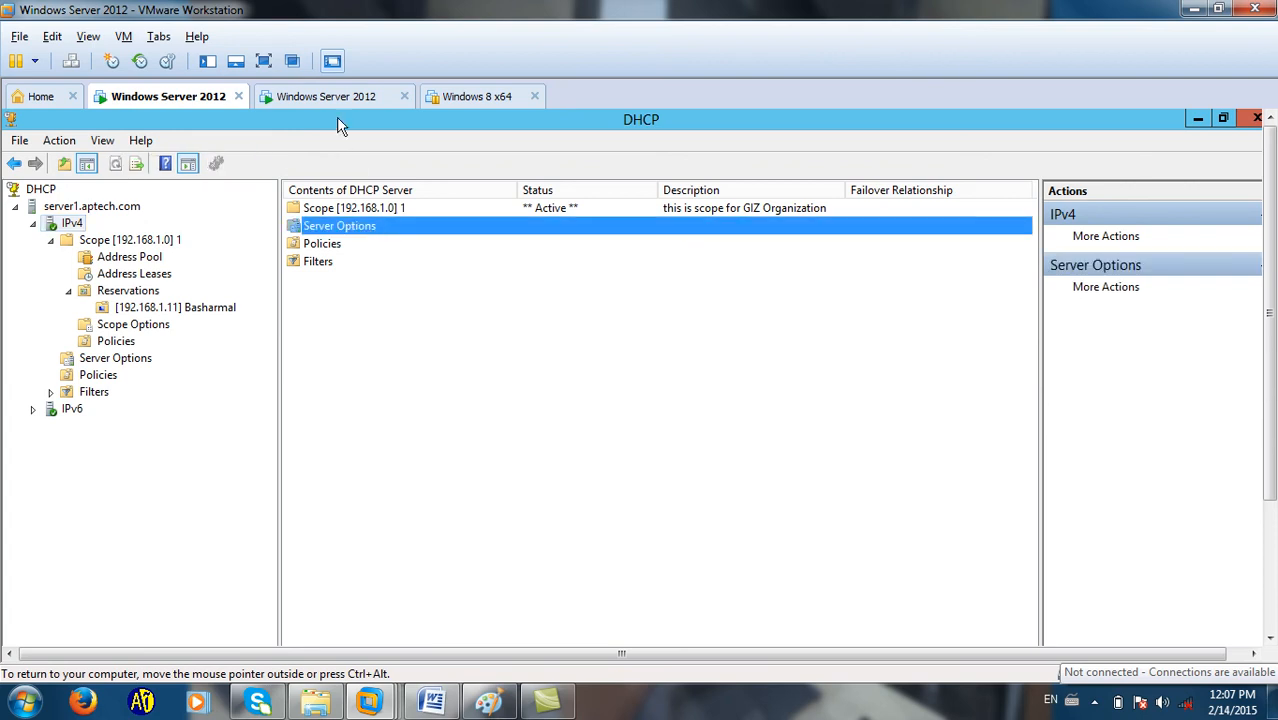
left_click(264, 62)
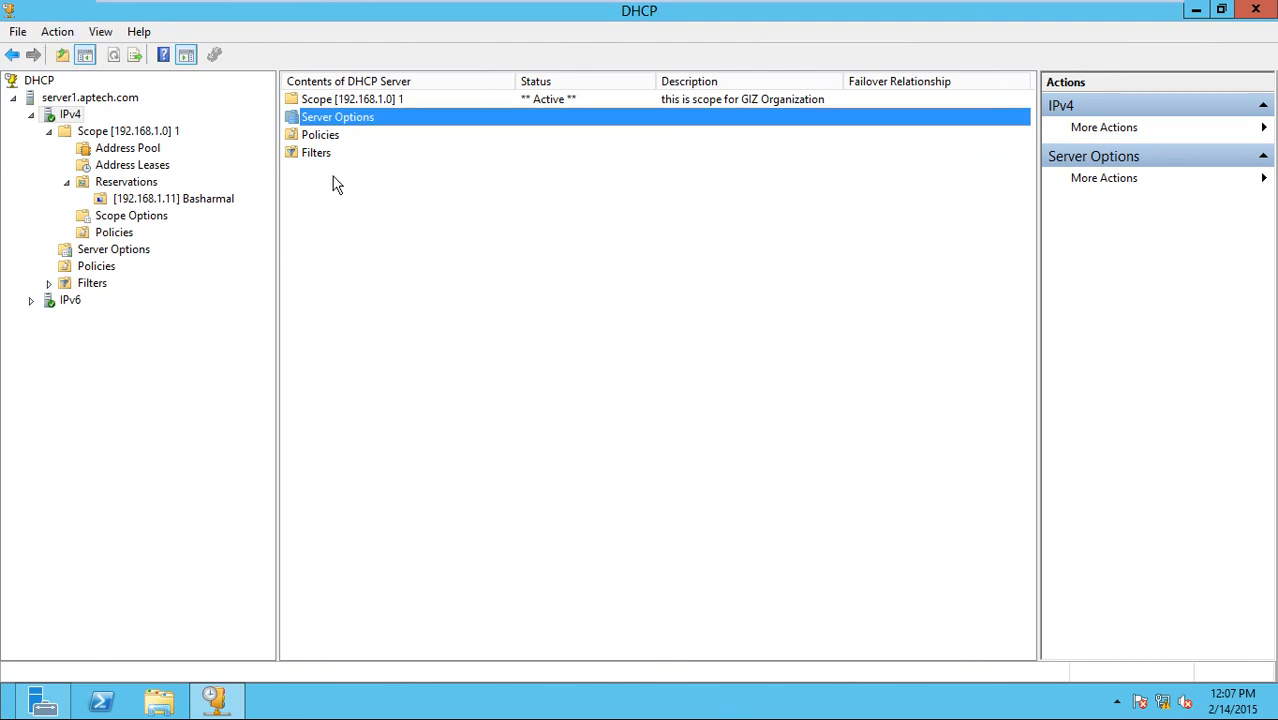
key("ctrl+alt+Return")
left_click(330, 96)
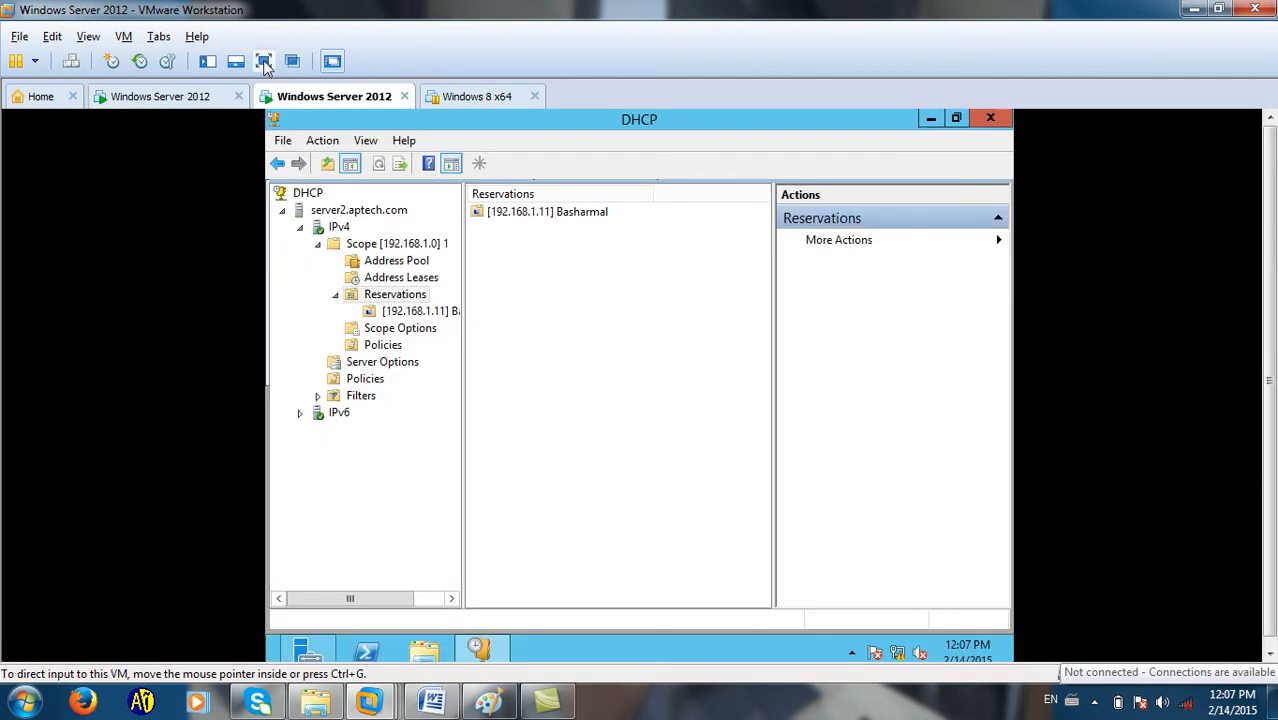
left_click(263, 60)
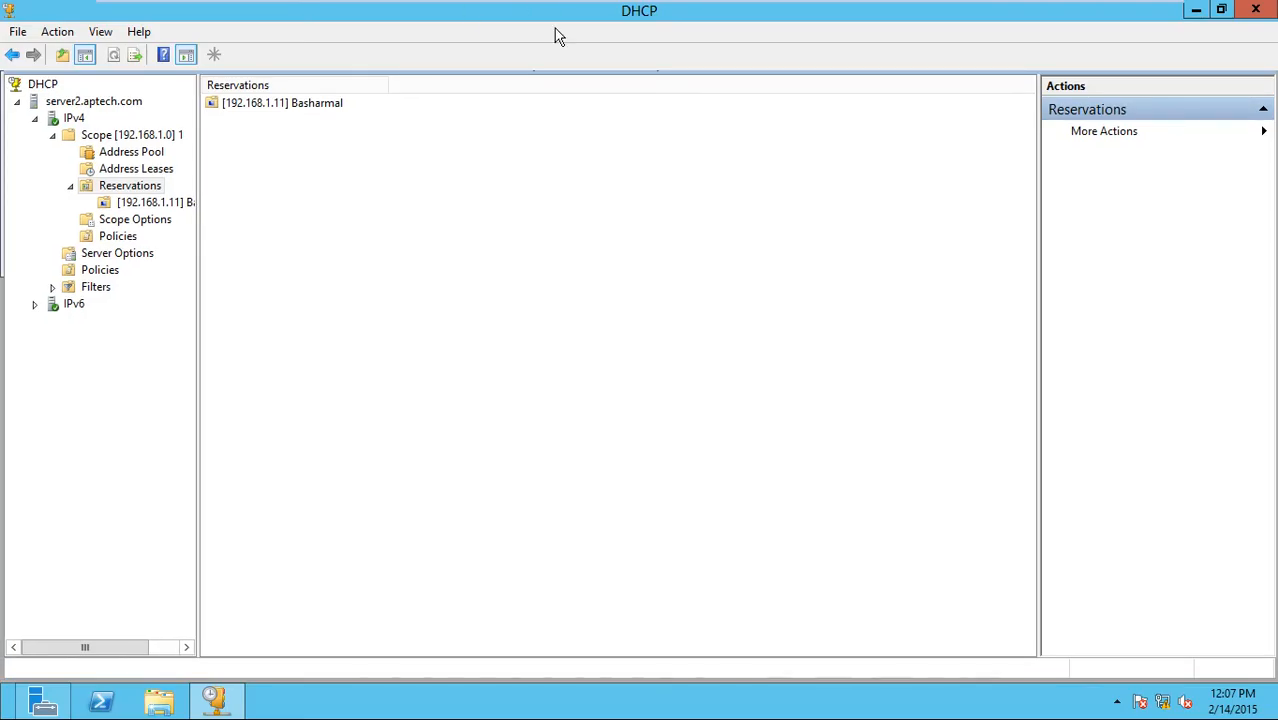
key("ctrl+alt+Return")
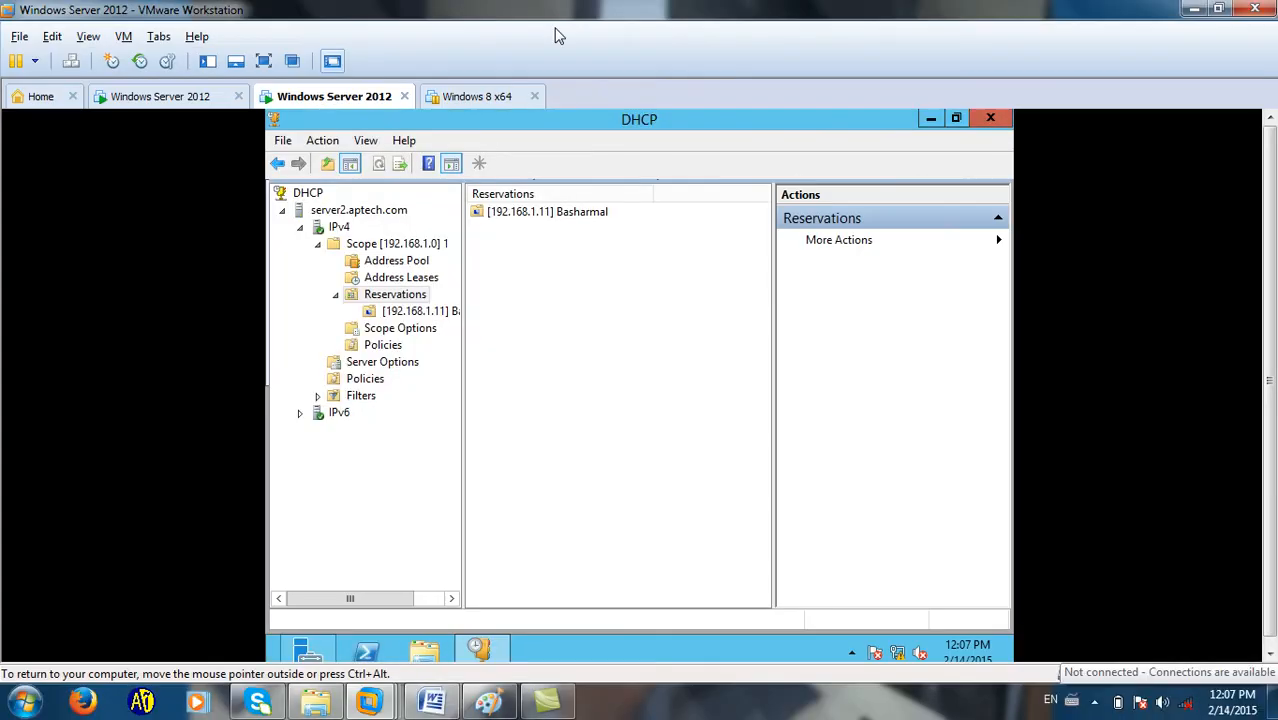
left_click(168, 100)
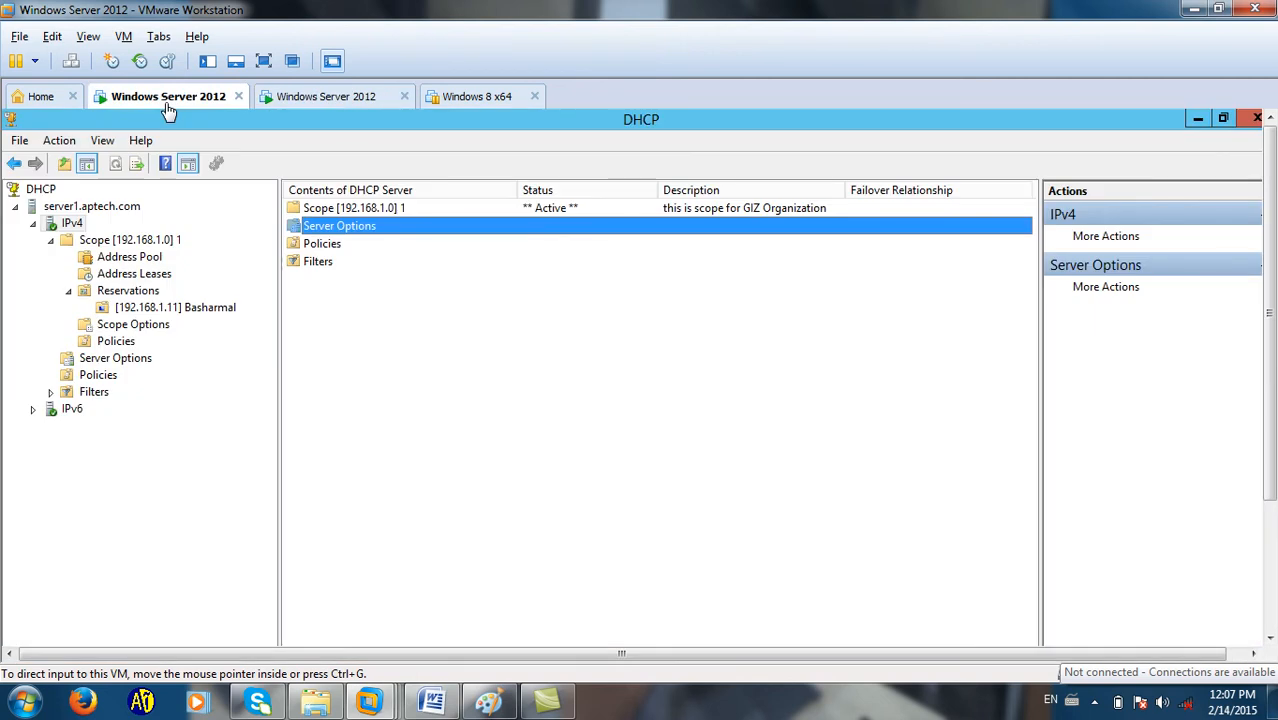
Resume the suspended Windows 8 x64 client and glance at the host's notification icons while it restores.
left_click(481, 104)
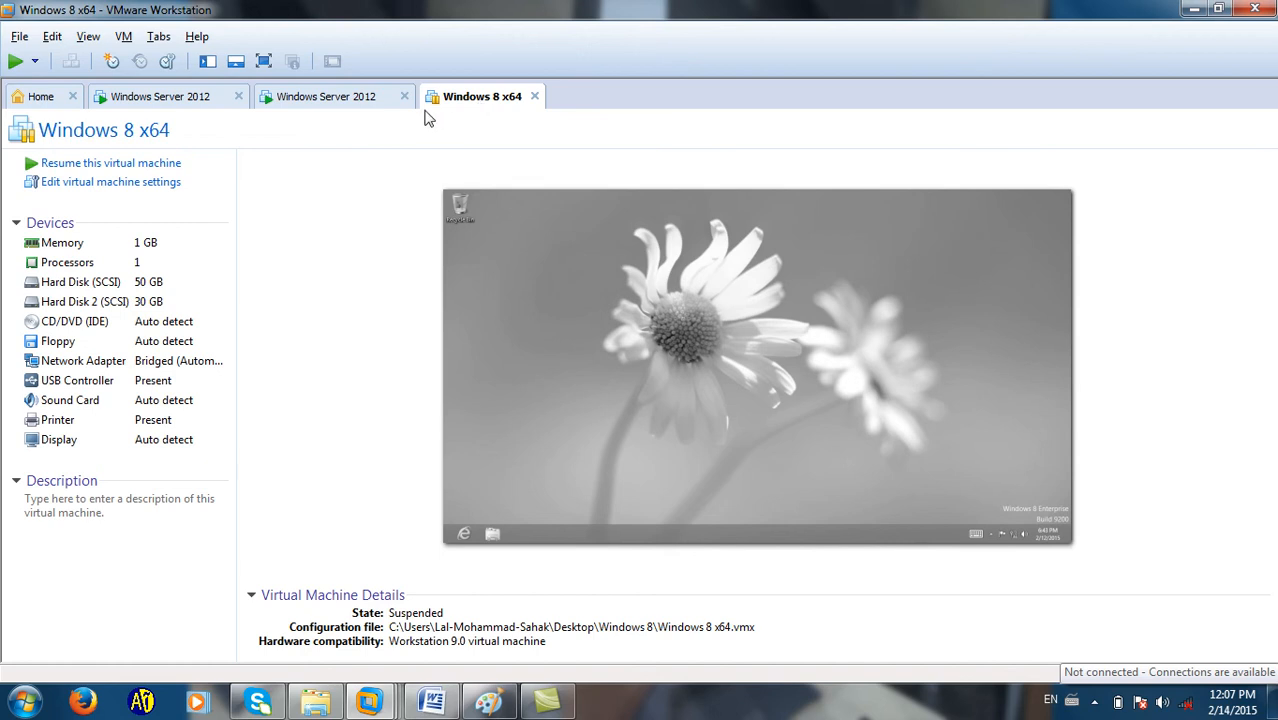
left_click(132, 96)
left_click(362, 96)
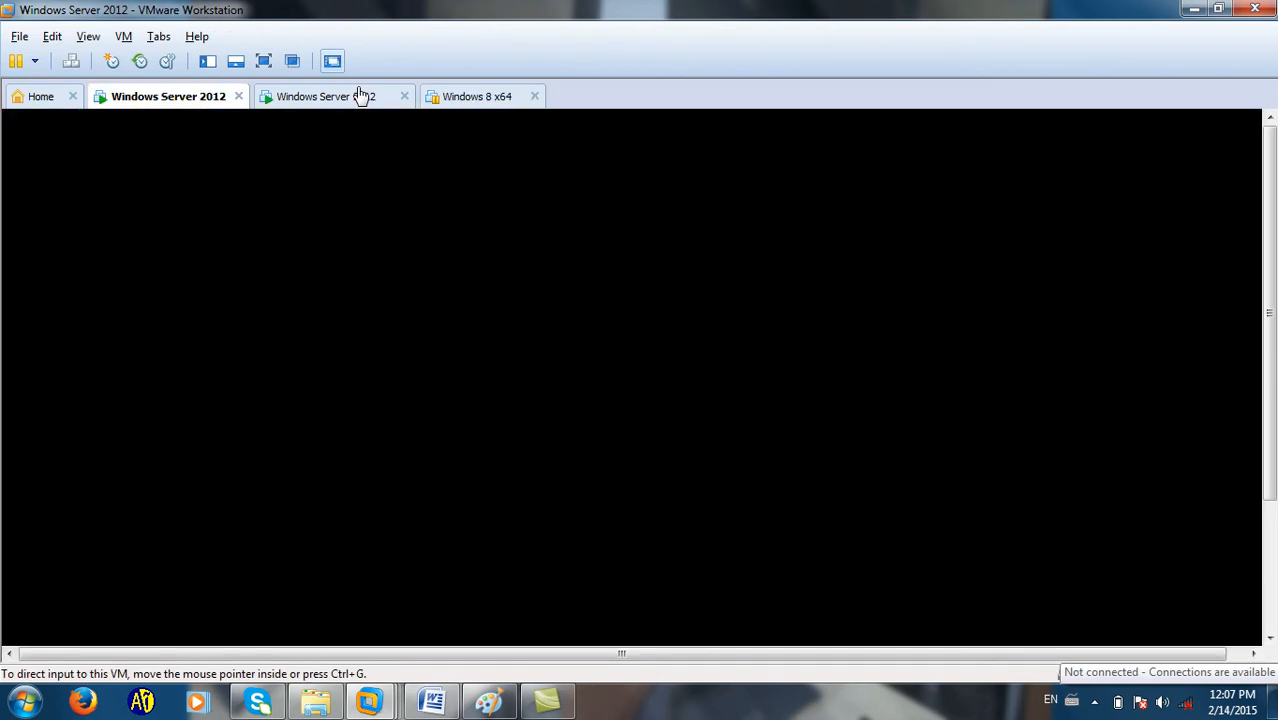
left_click(210, 97)
left_click(468, 96)
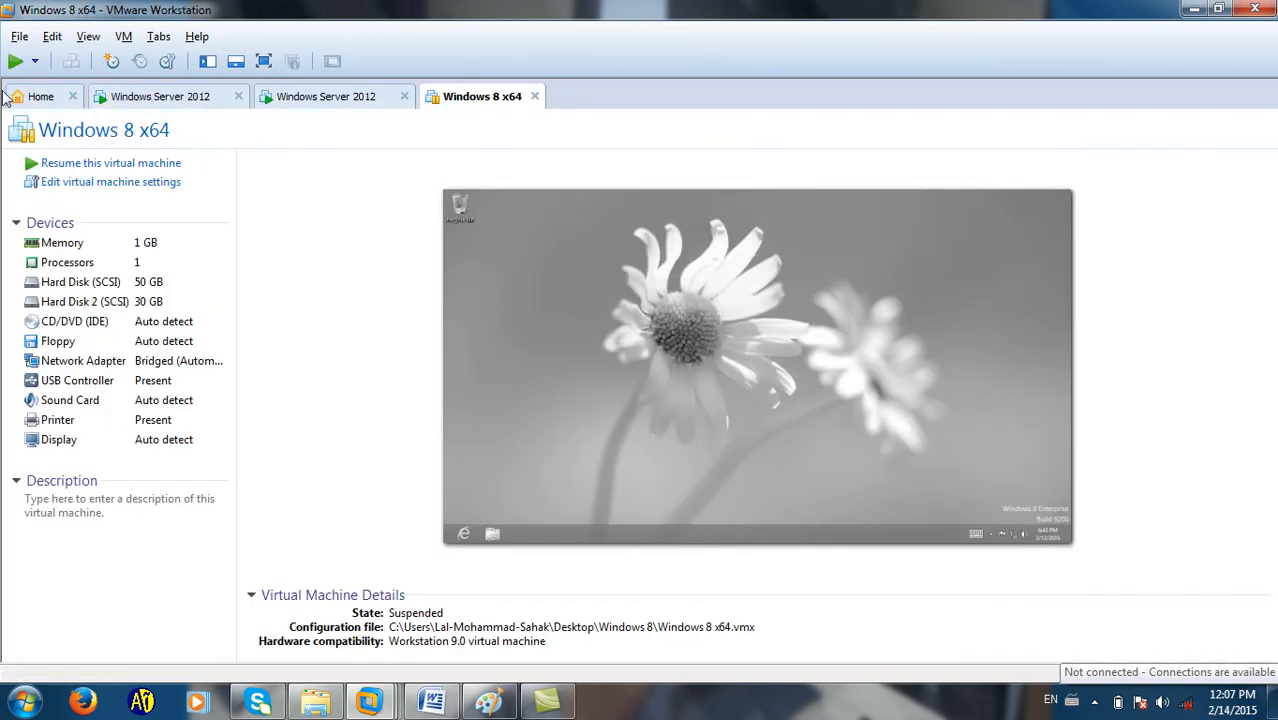
left_click(15, 61)
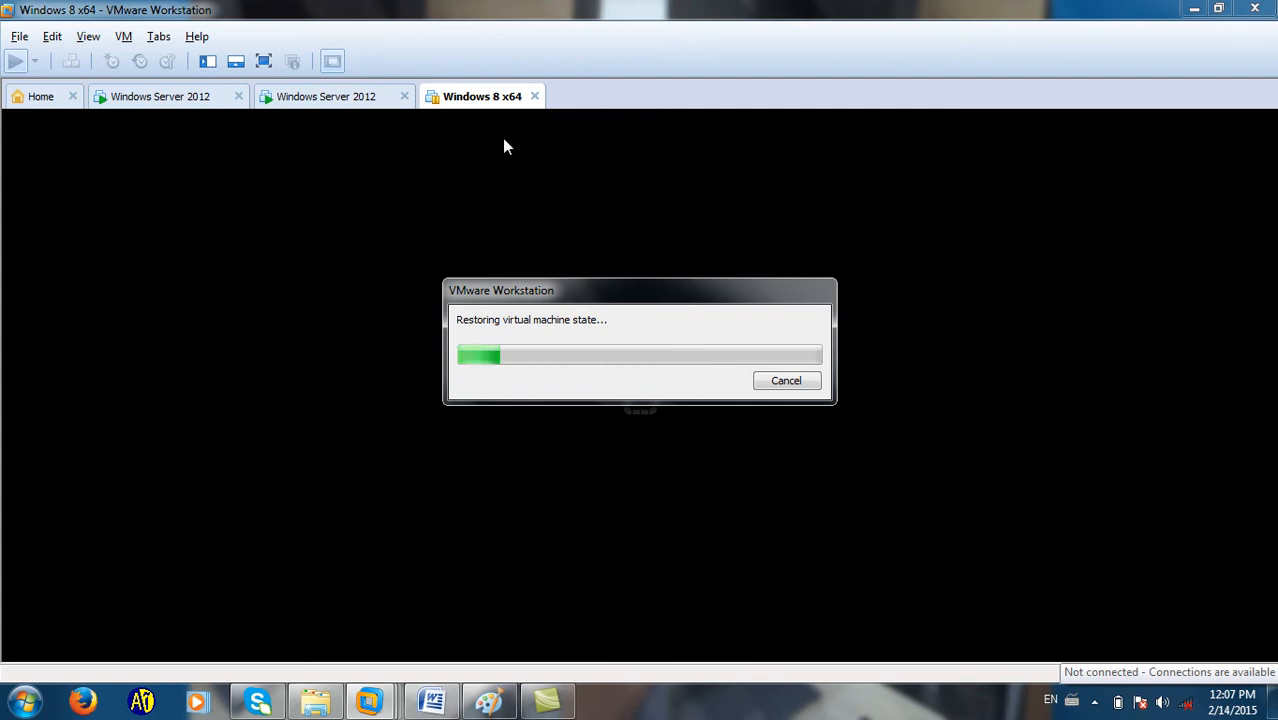
left_click(1094, 701)
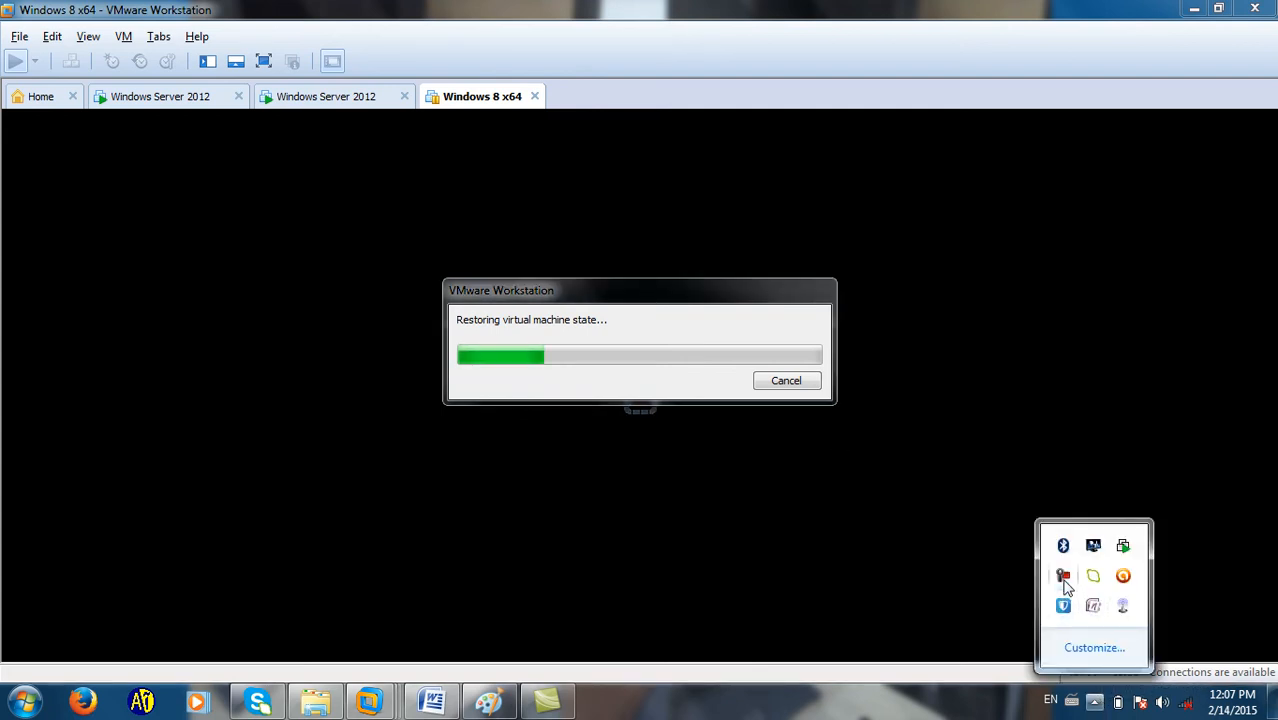
left_click(833, 574)
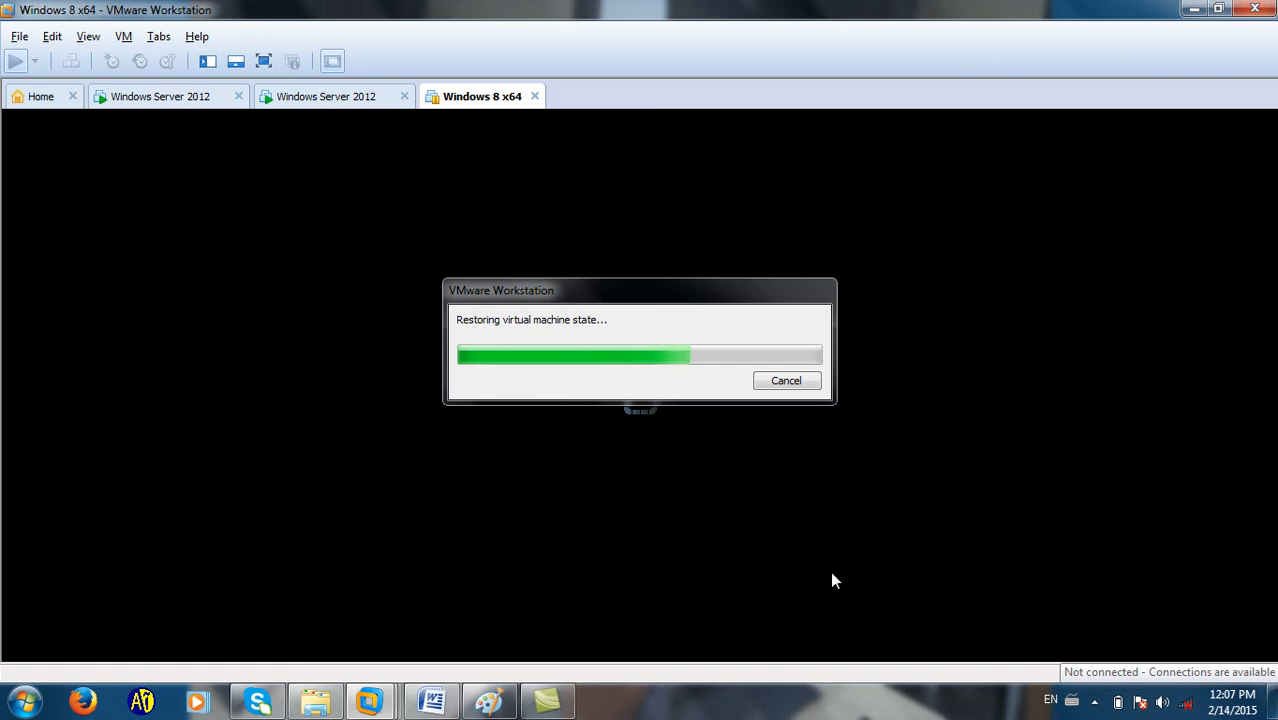
List server1's address leases for scope 192.168.1.0, then switch to the Windows 8 x64 client.
left_click(205, 100)
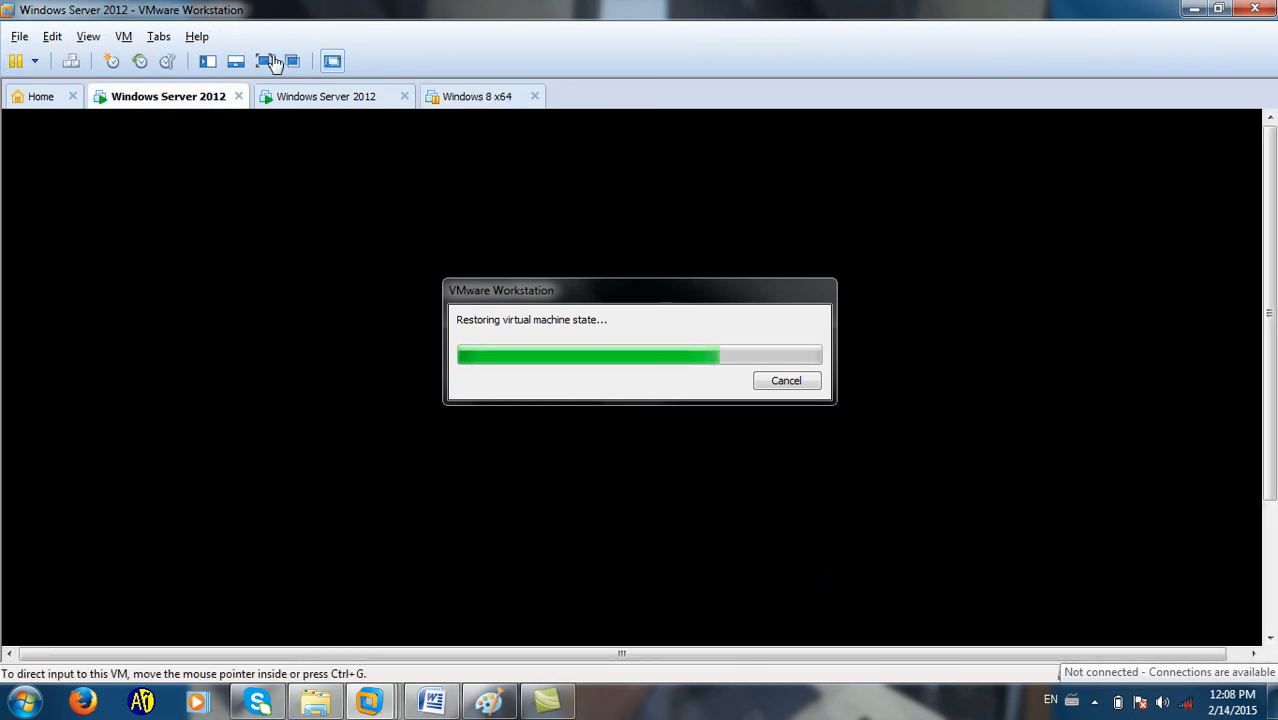
left_click(273, 62)
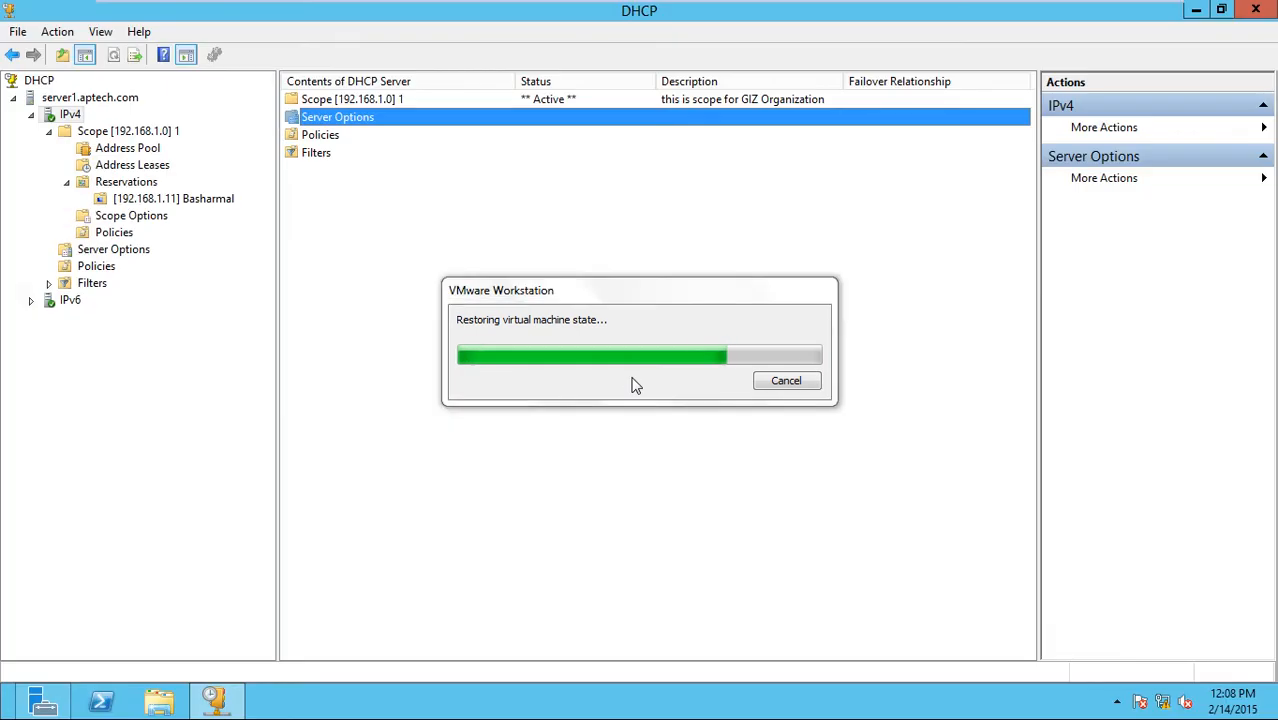
left_click(160, 166)
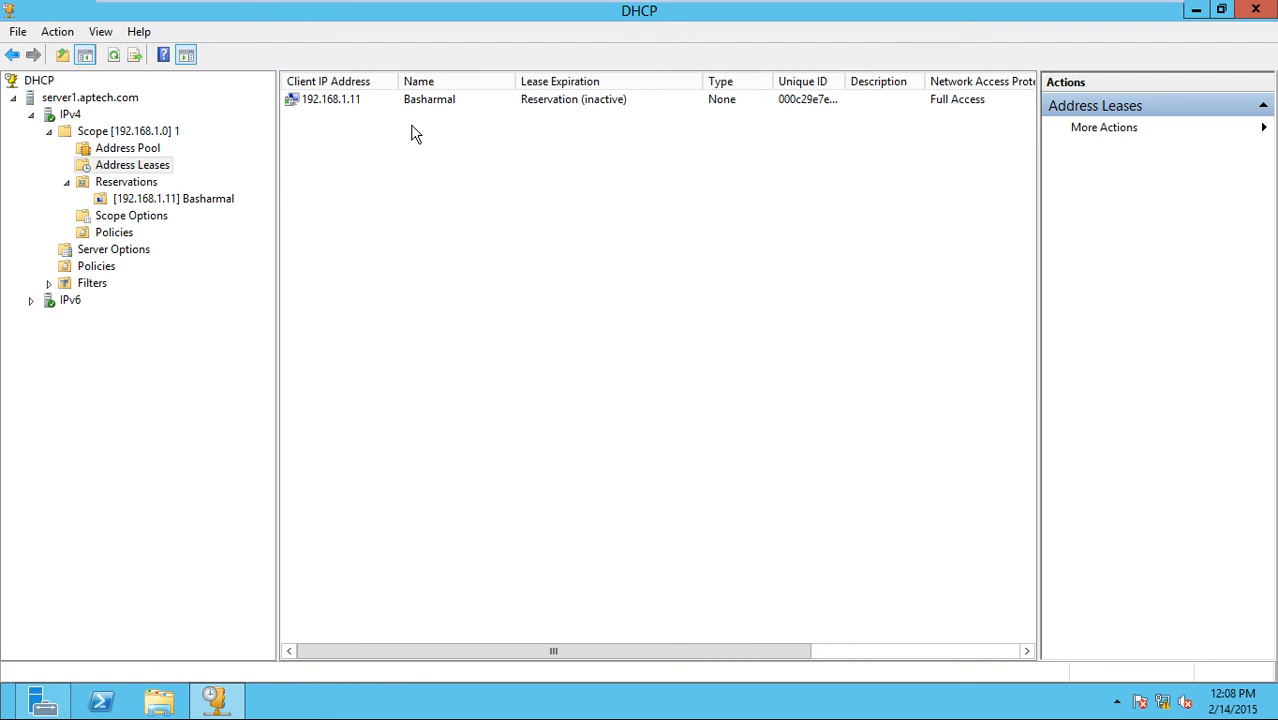
key("ctrl+alt+Return")
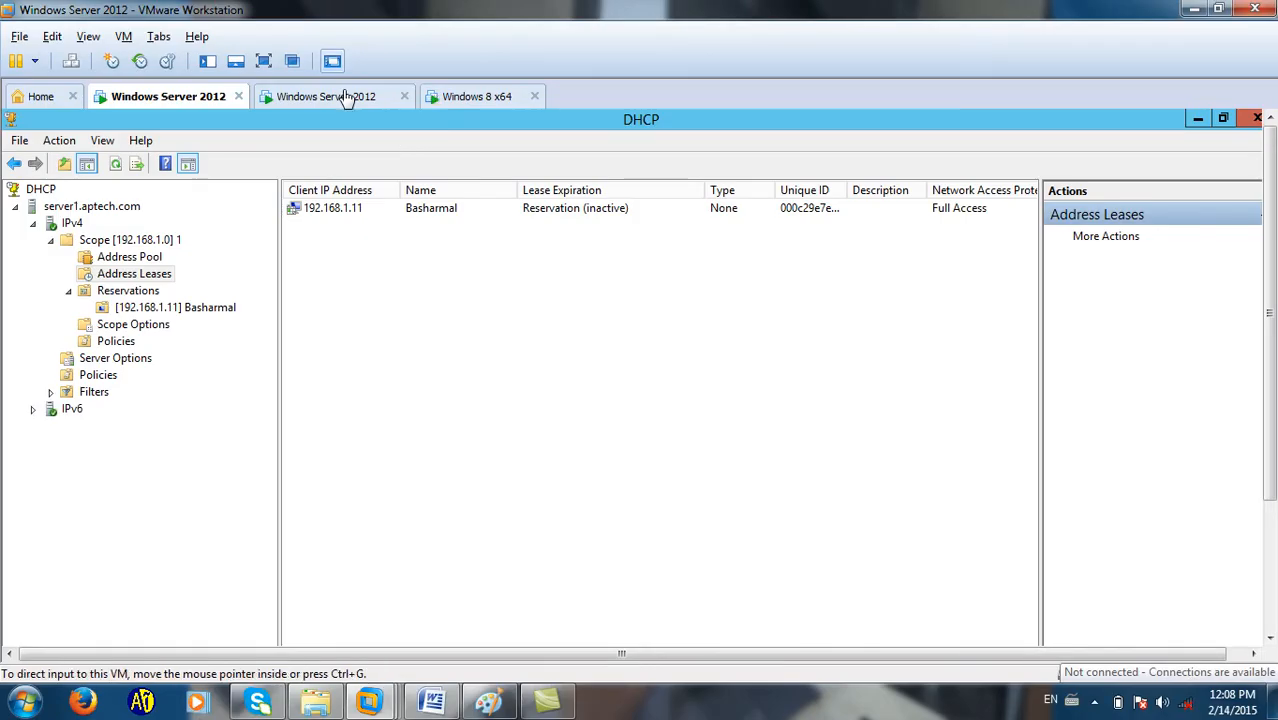
left_click(310, 96)
left_click(465, 96)
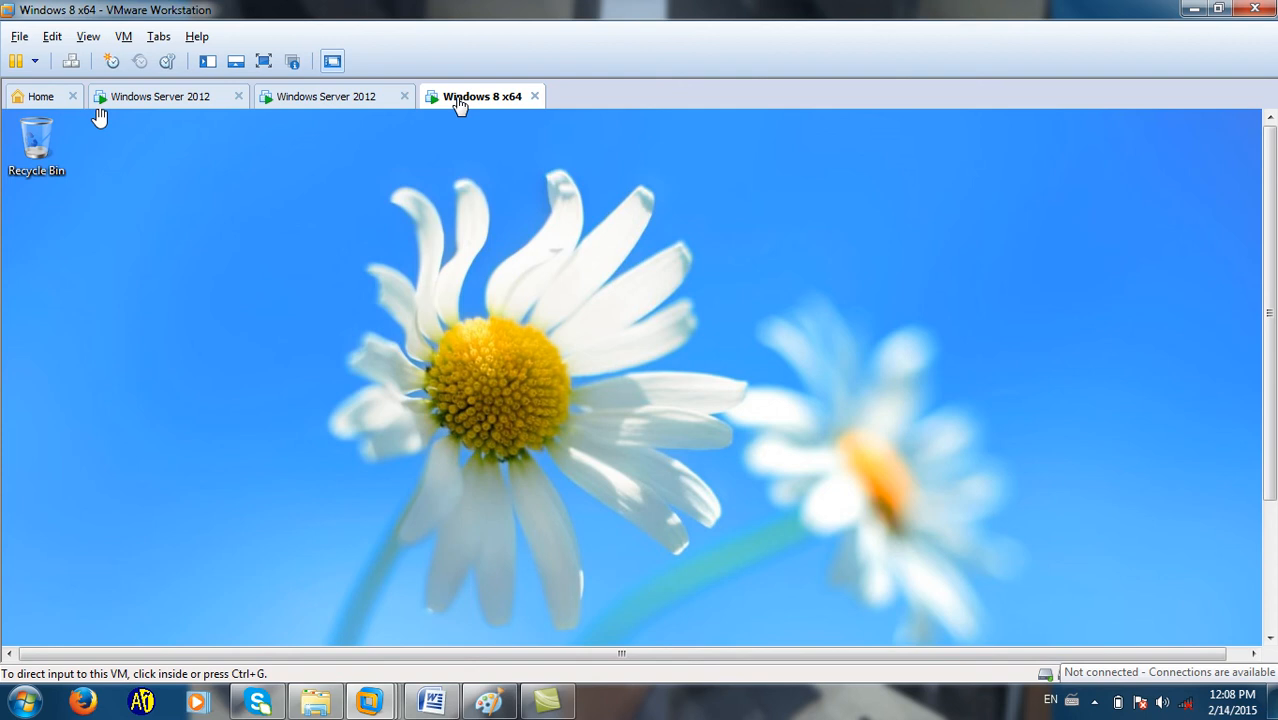
Display the Windows 8 x64 client's Windows 8 Enterprise desktop full screen.
left_click(263, 61)
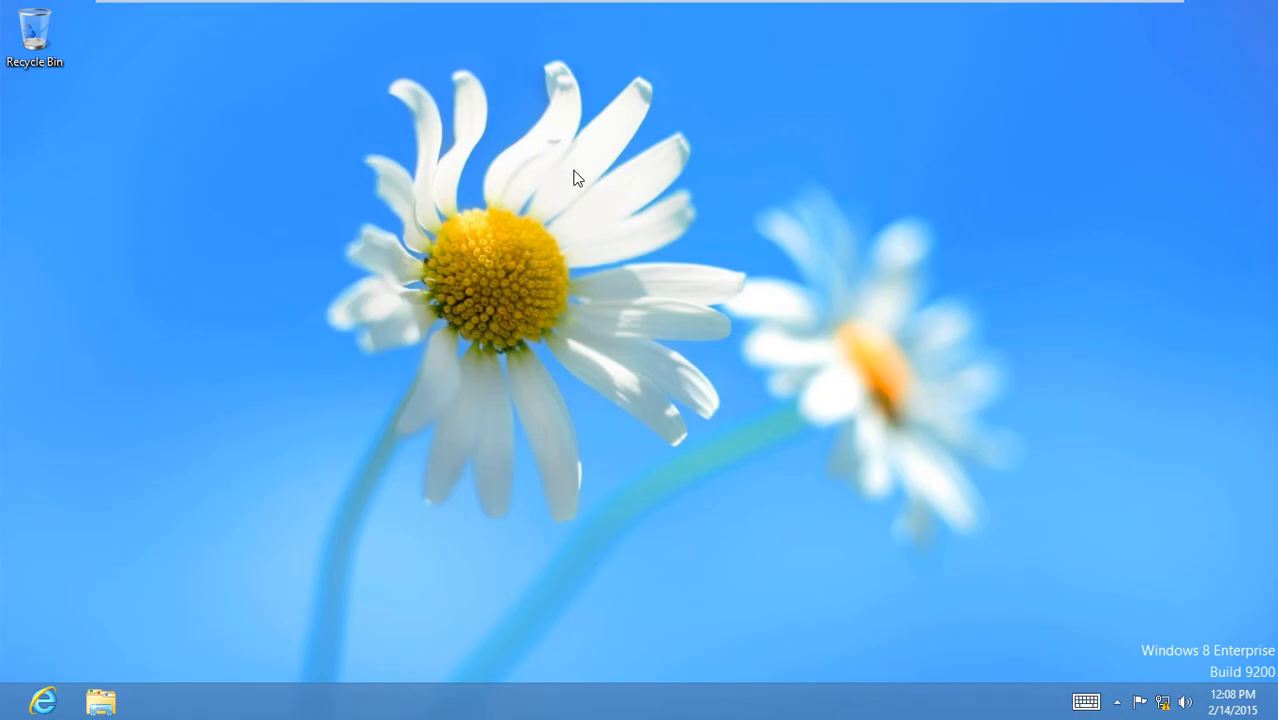
key("ctrl+alt+Return")
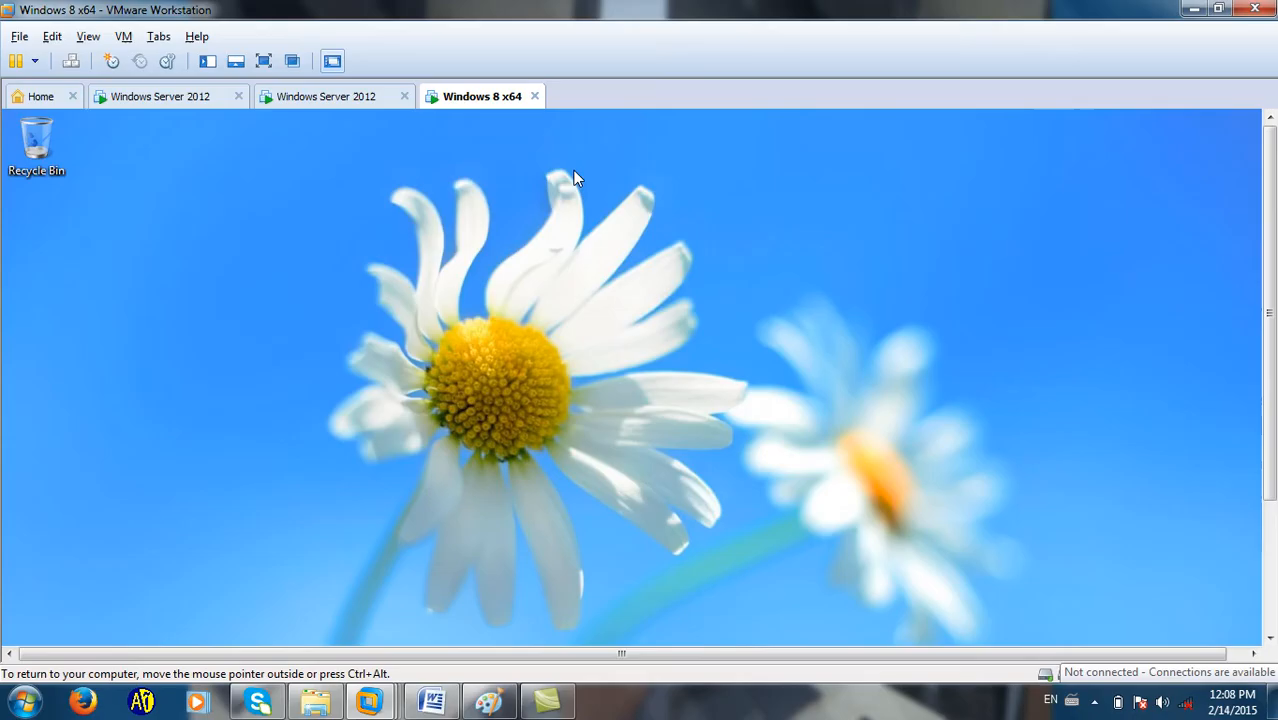
left_click(1094, 700)
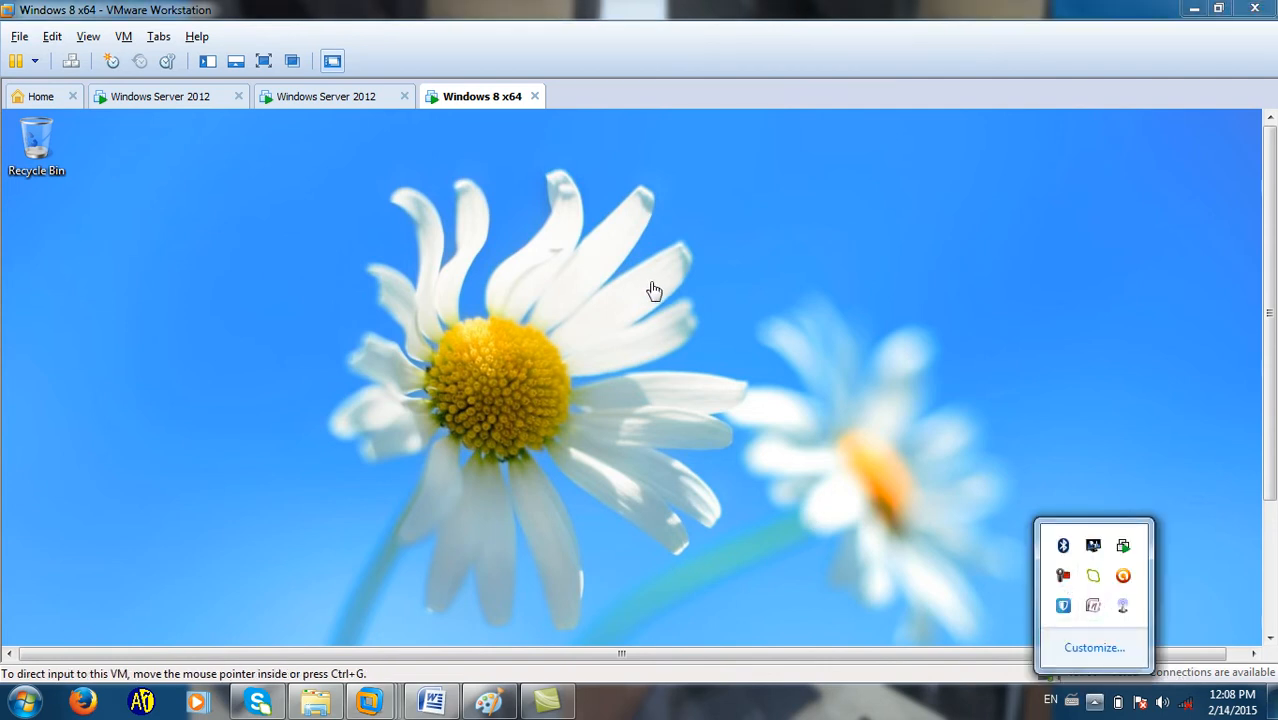
left_click(267, 67)
left_click(264, 62)
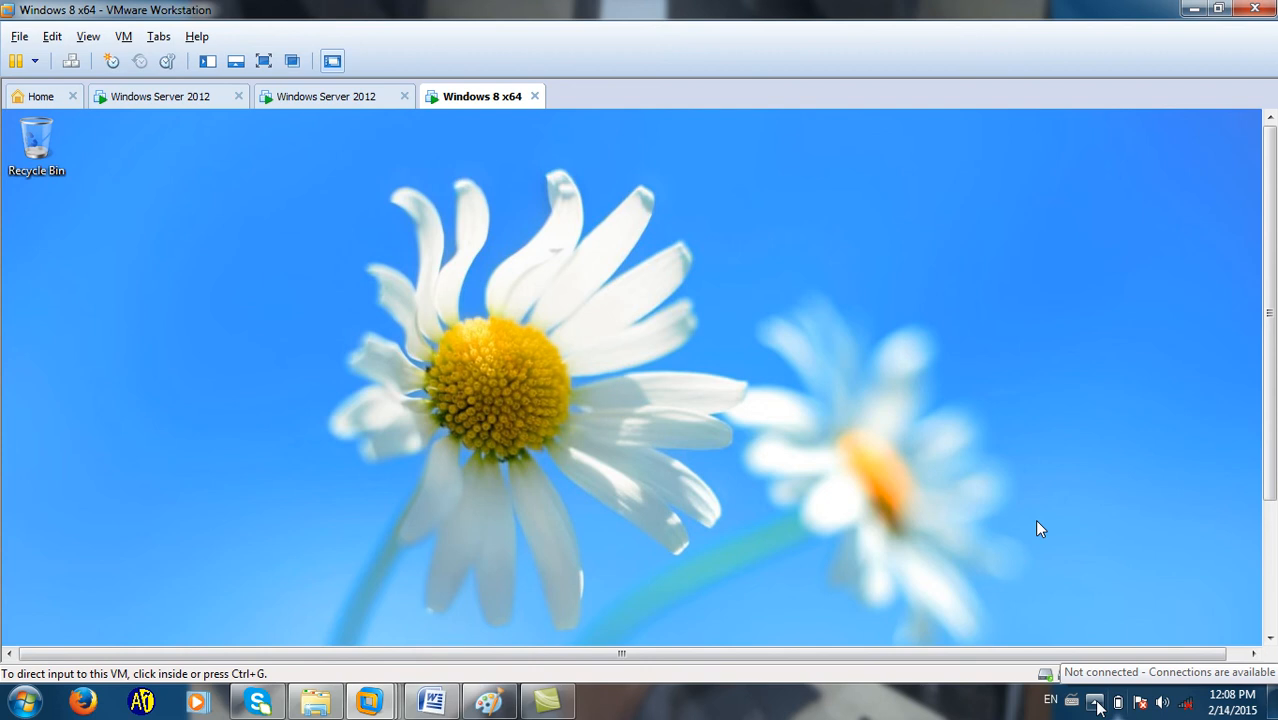
left_click(1095, 703)
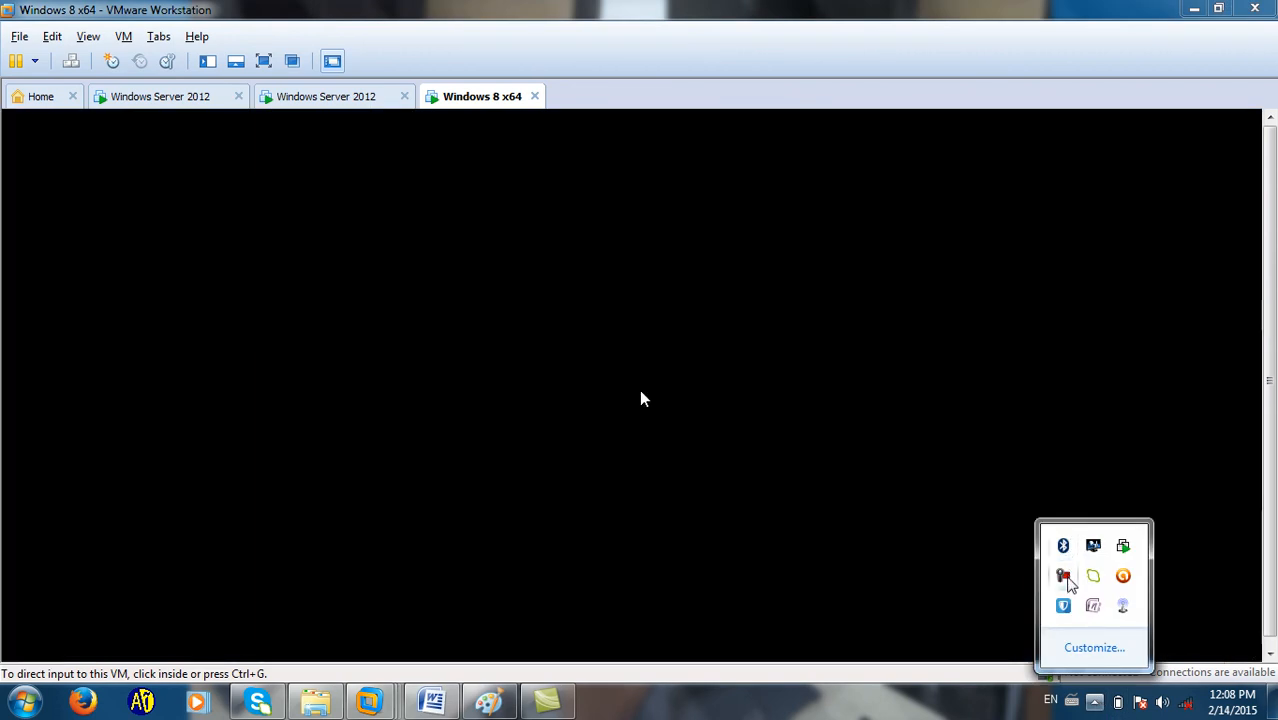
left_click(1066, 577)
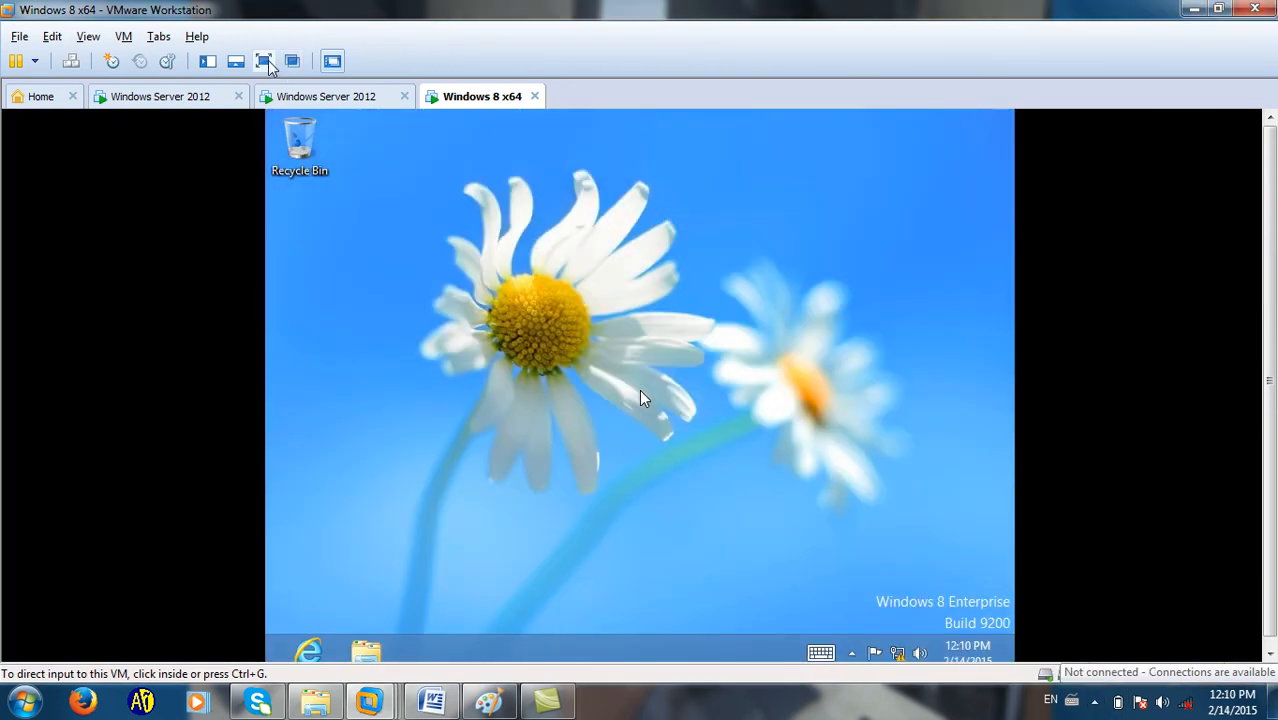
left_click(264, 61)
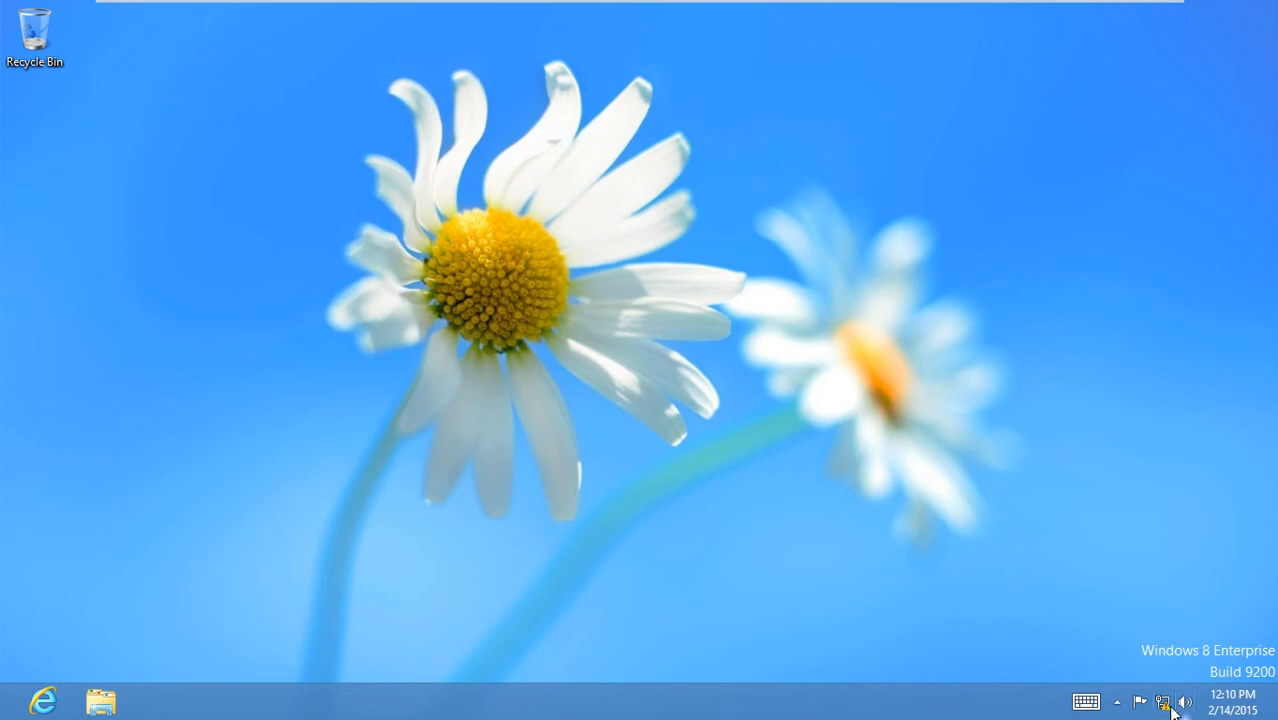
Open the client's Ethernet connection details through Network and Sharing Center.
right_click(1163, 703)
left_click(1150, 691)
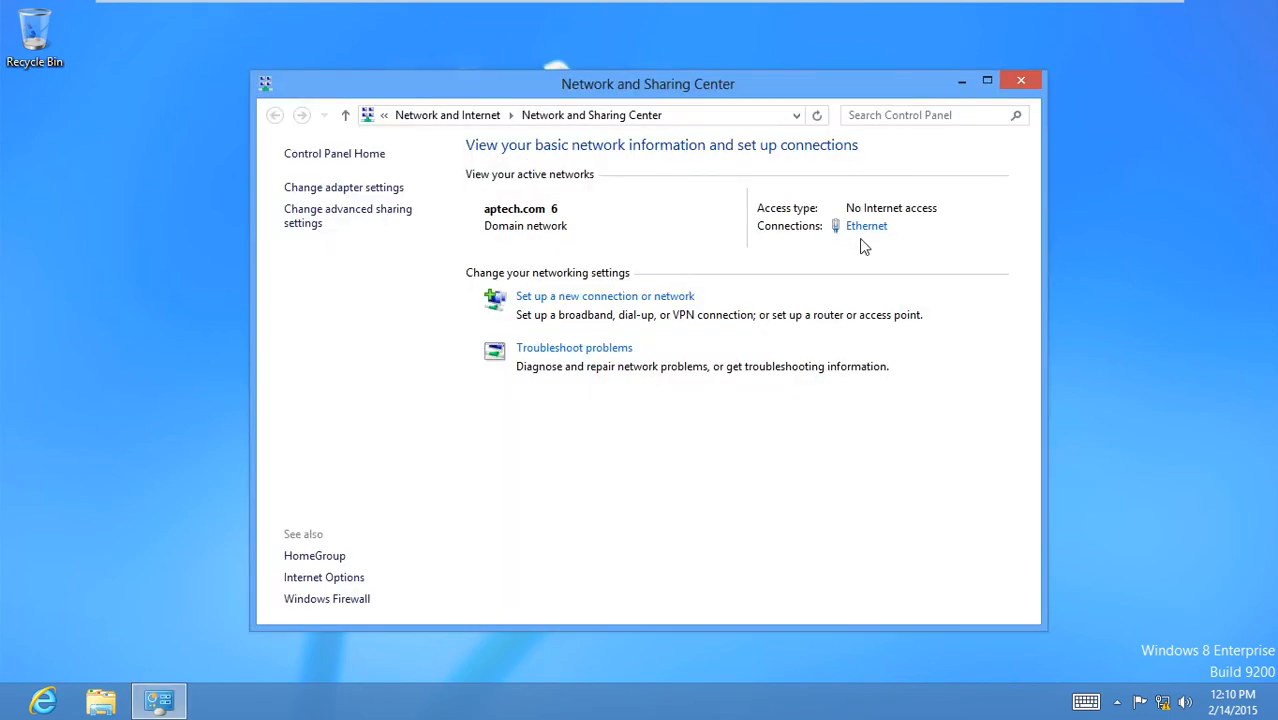
left_click(866, 232)
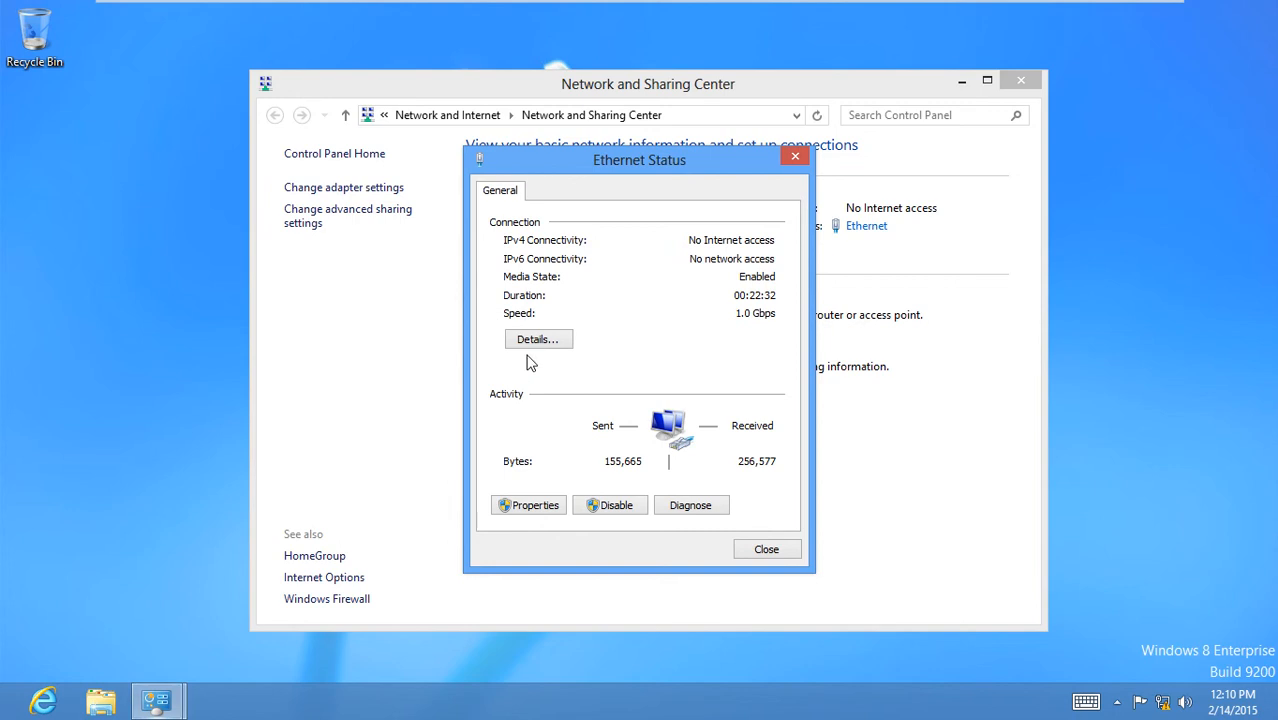
left_click(537, 339)
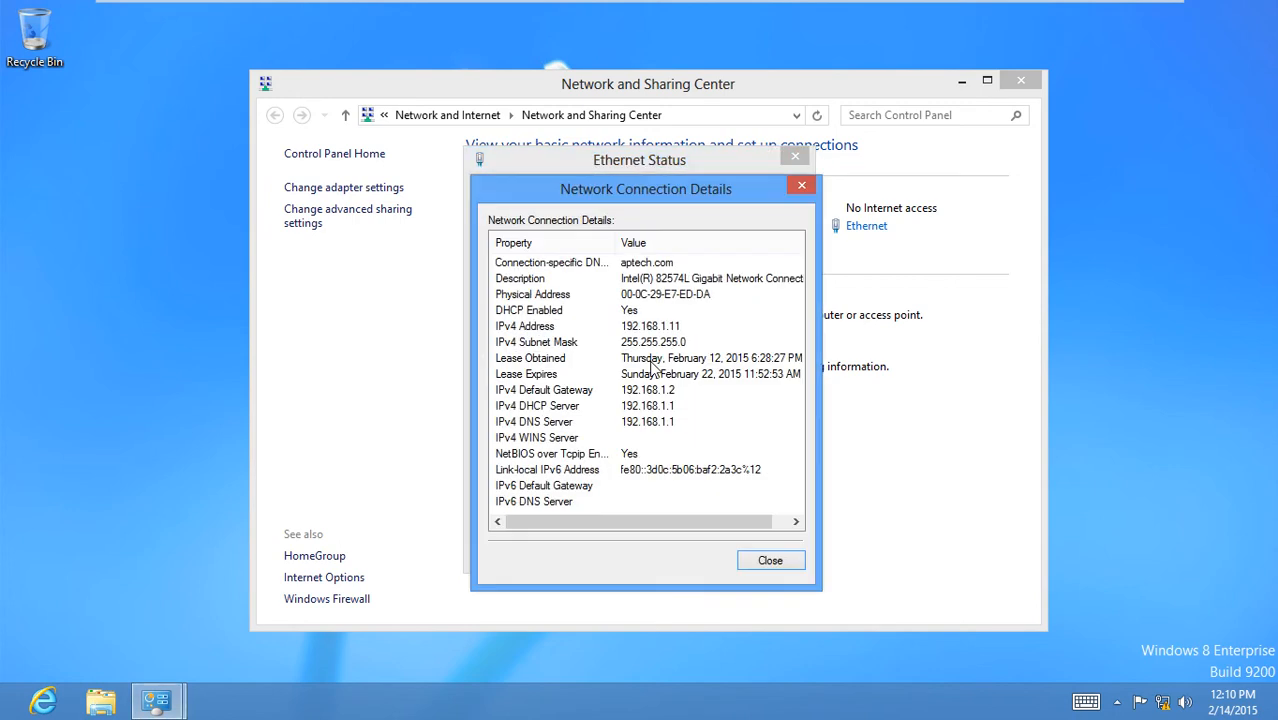
Review the lease: IPv4 192.168.1.11, mask 255.255.255.0, gateway 192.168.1.2, DHCP/DNS server 192.168.1.1.
left_click(670, 330)
left_click(679, 345)
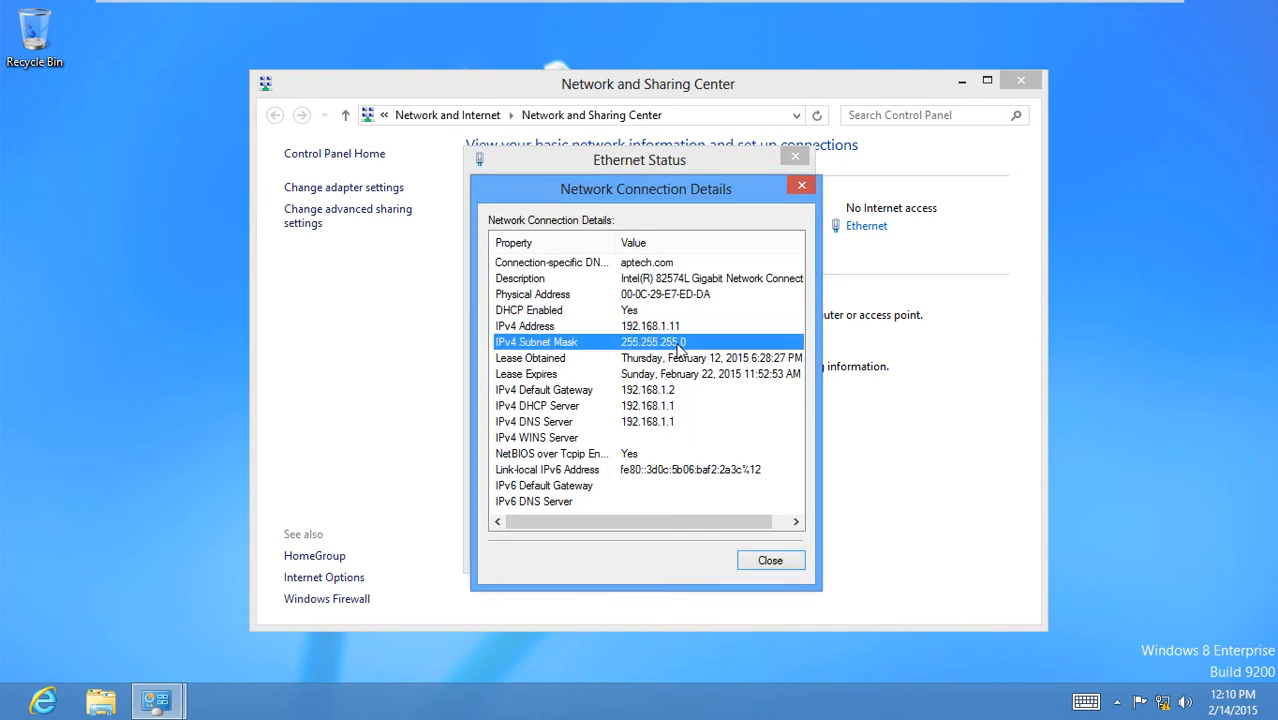
left_click(663, 393)
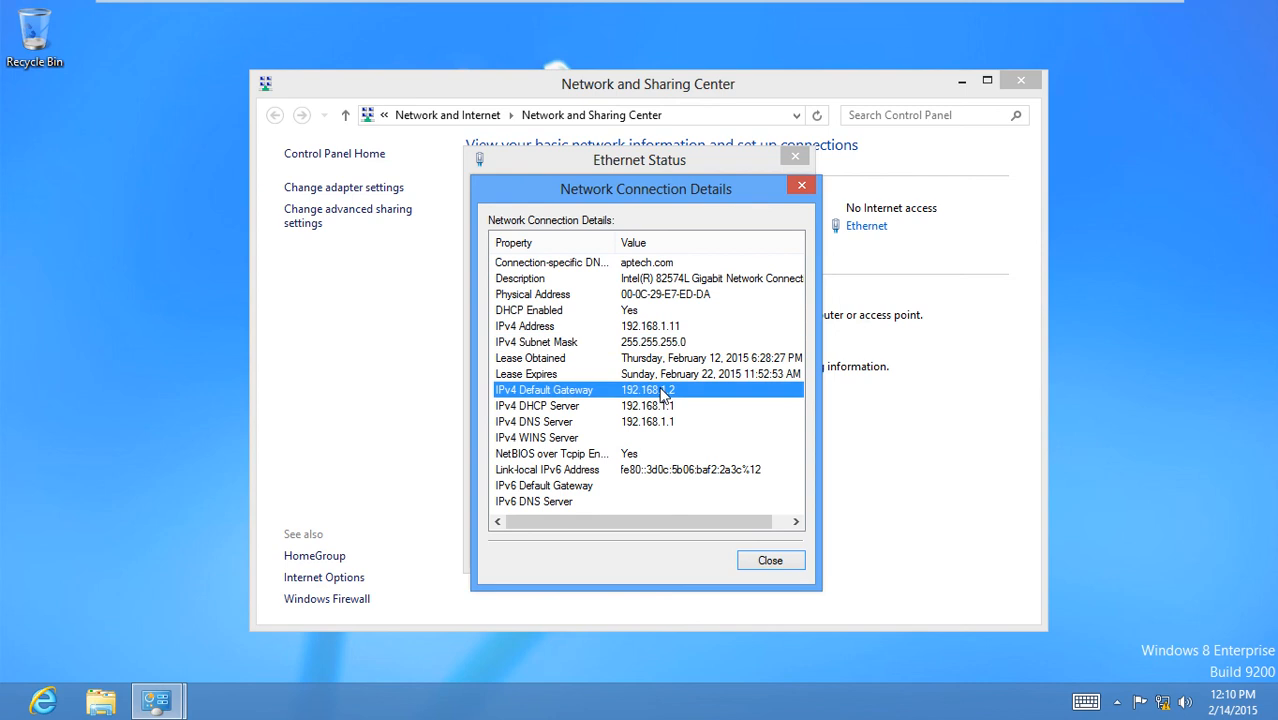
left_click(672, 407)
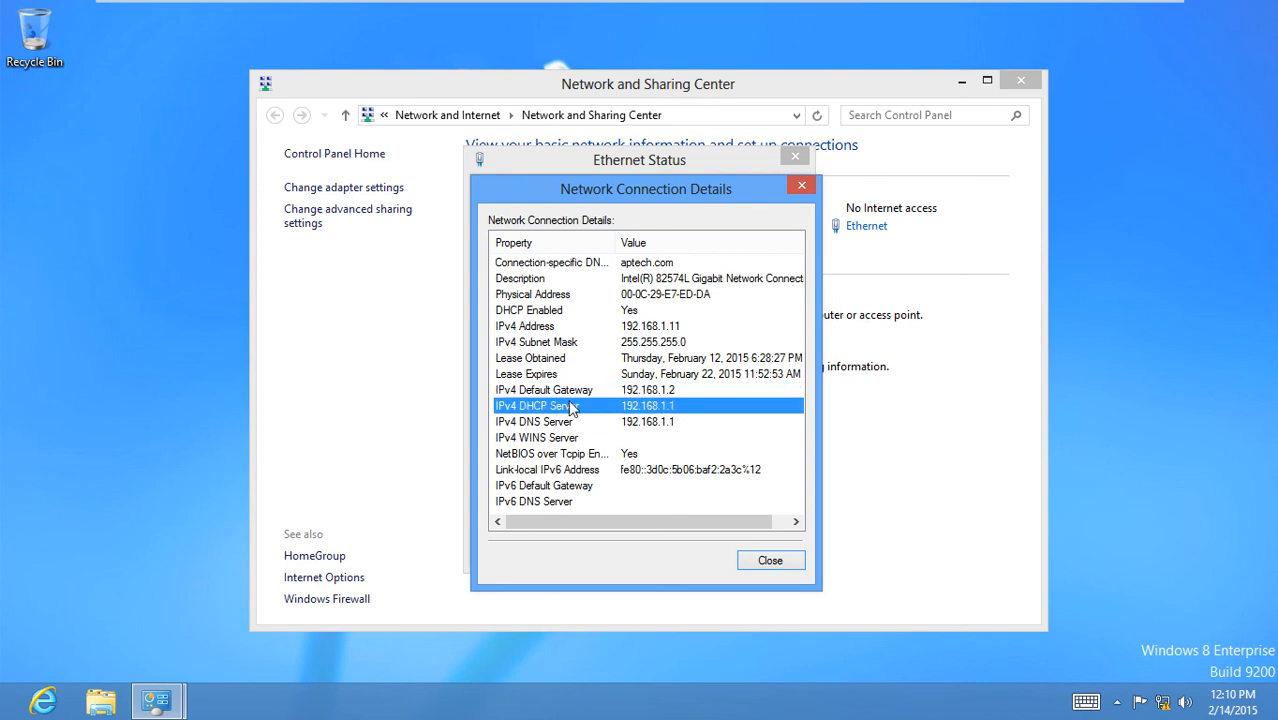
left_click(677, 427)
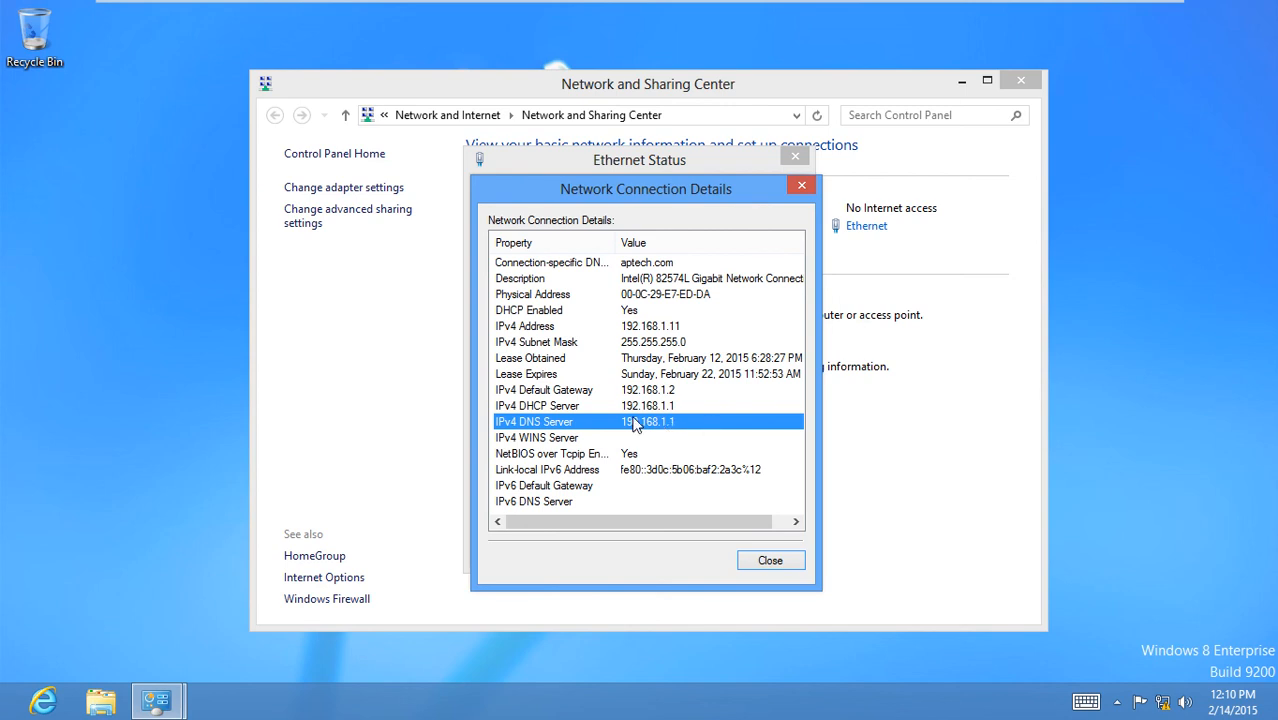
left_click(668, 330)
left_click(662, 312)
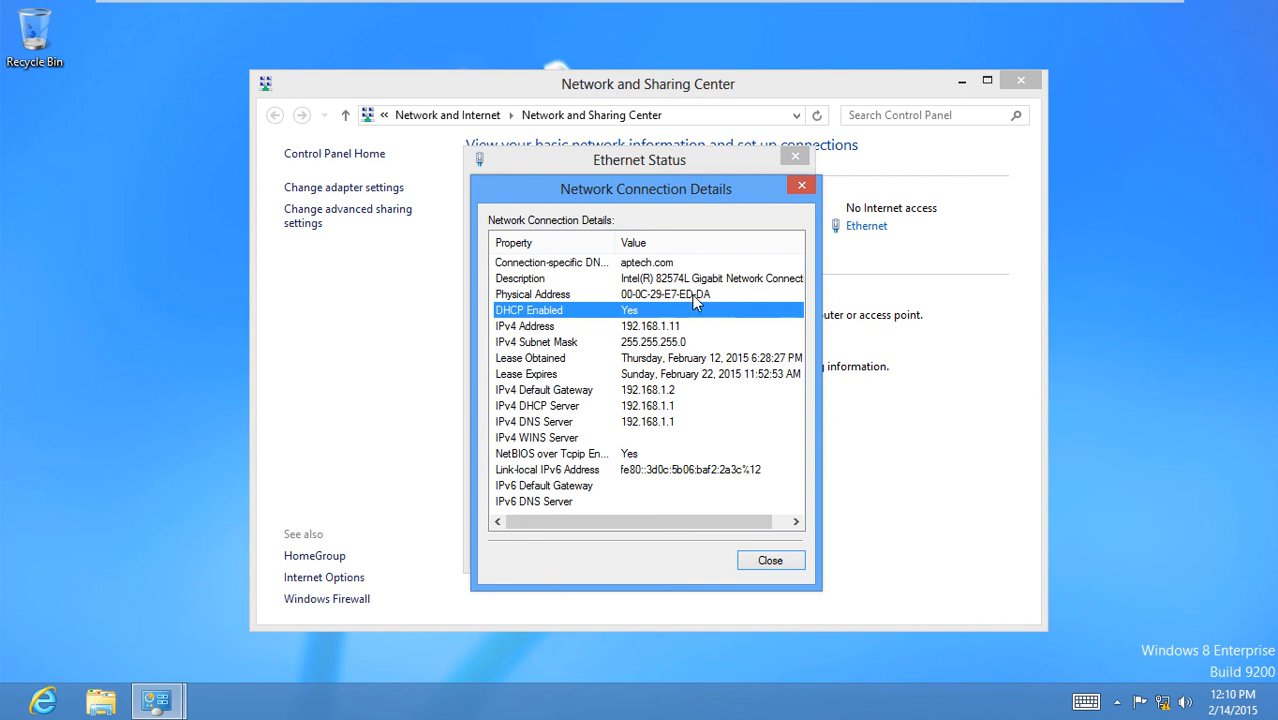
Close the details, Ethernet status and Network and Sharing Center, then exit full screen.
left_click(771, 563)
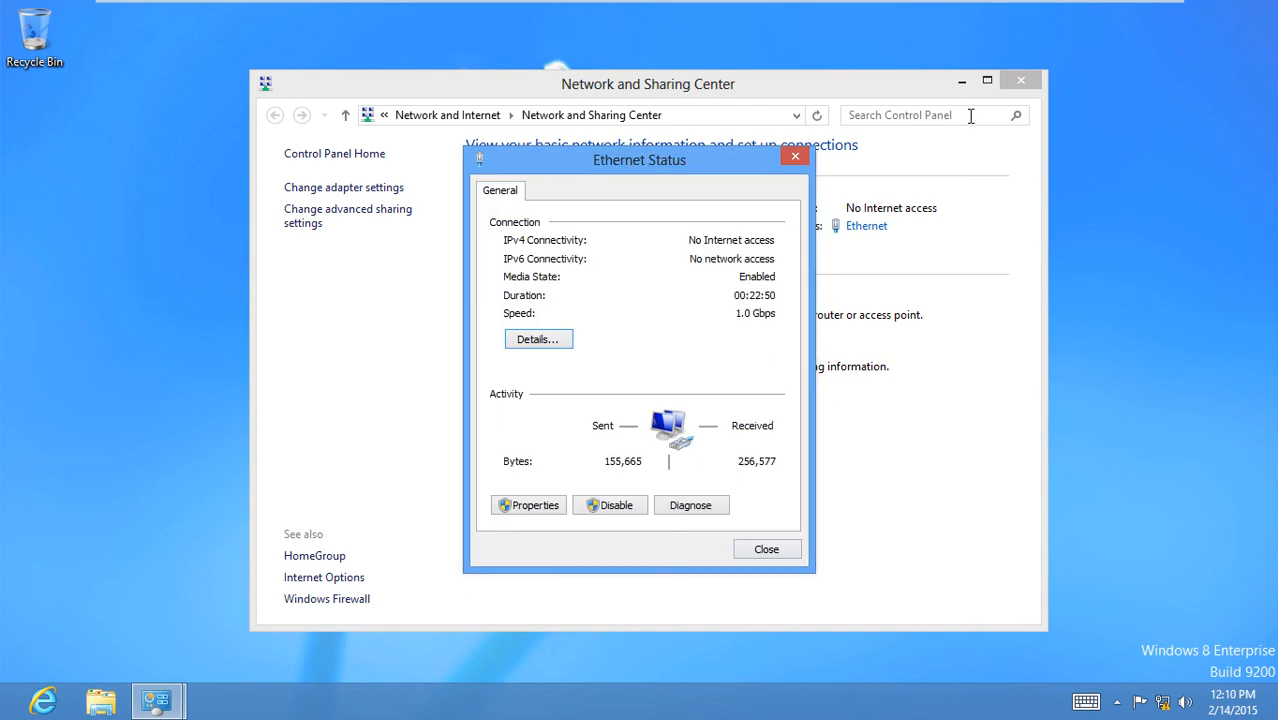
left_click(796, 157)
left_click(1013, 89)
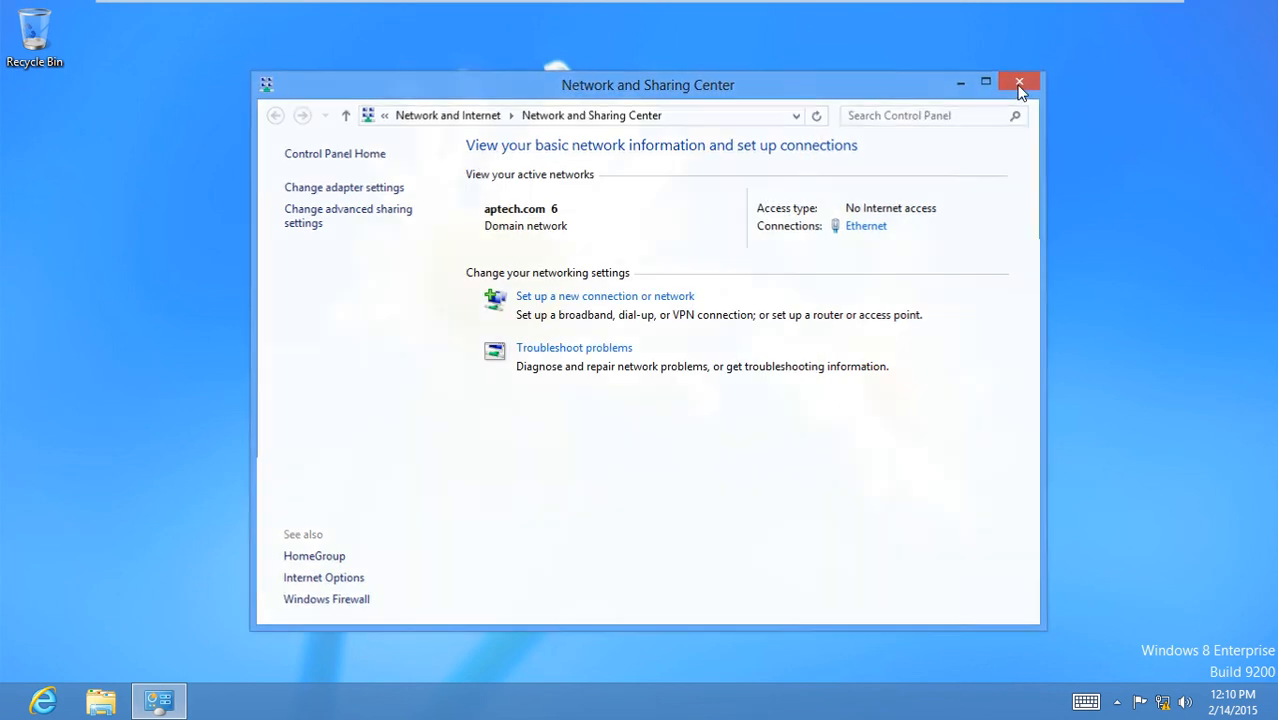
key("ctrl+alt+Return")
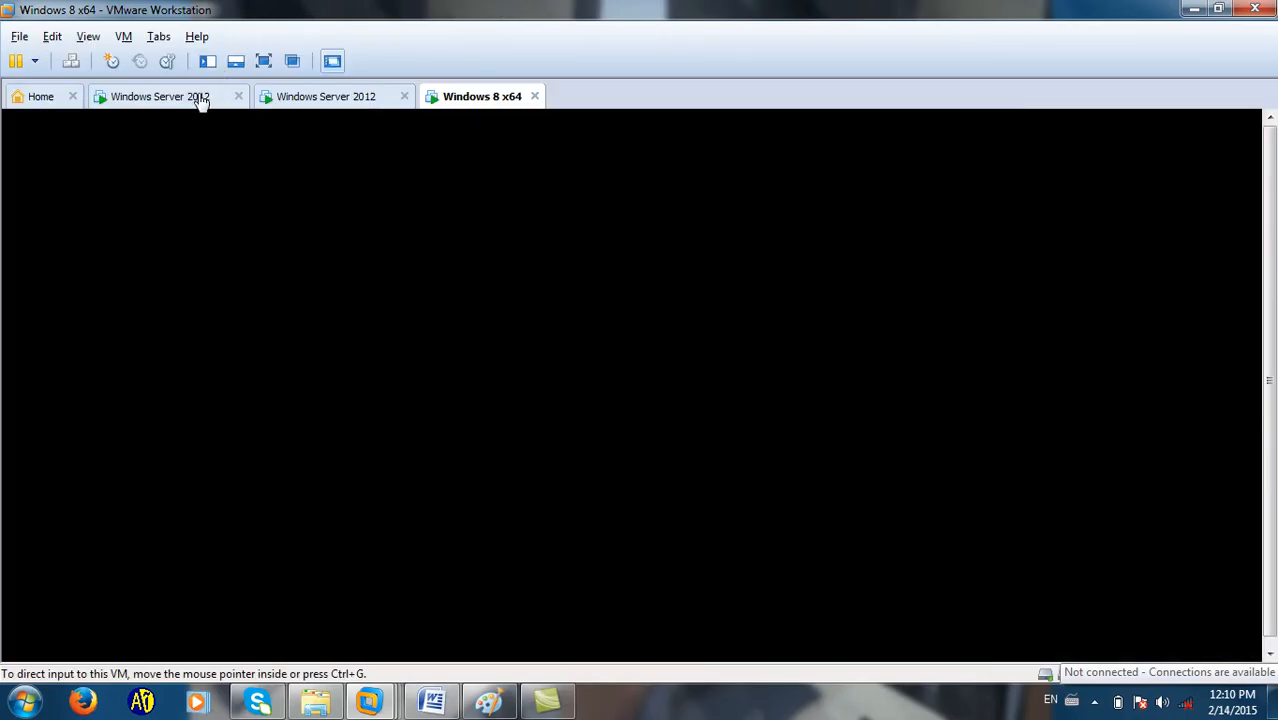
Power off the server1 Windows Server 2012 virtual machine and return to the Windows 8 x64 client.
left_click(160, 96)
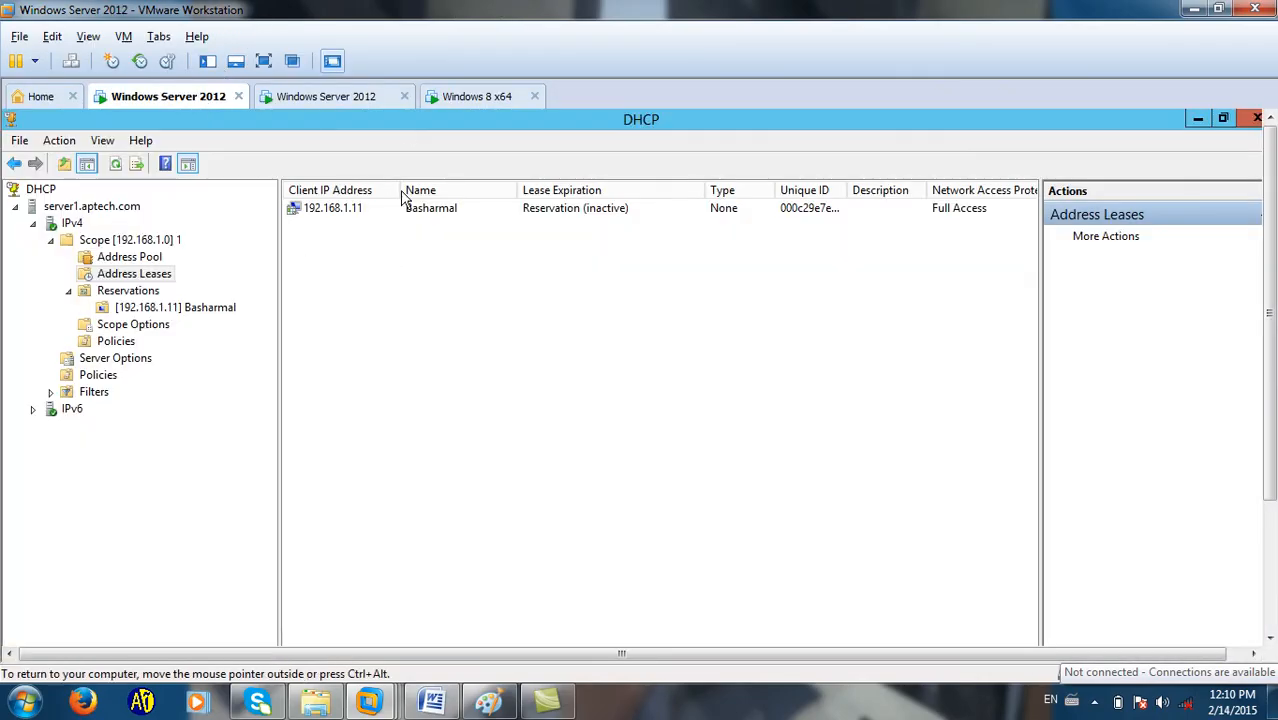
left_click(314, 98)
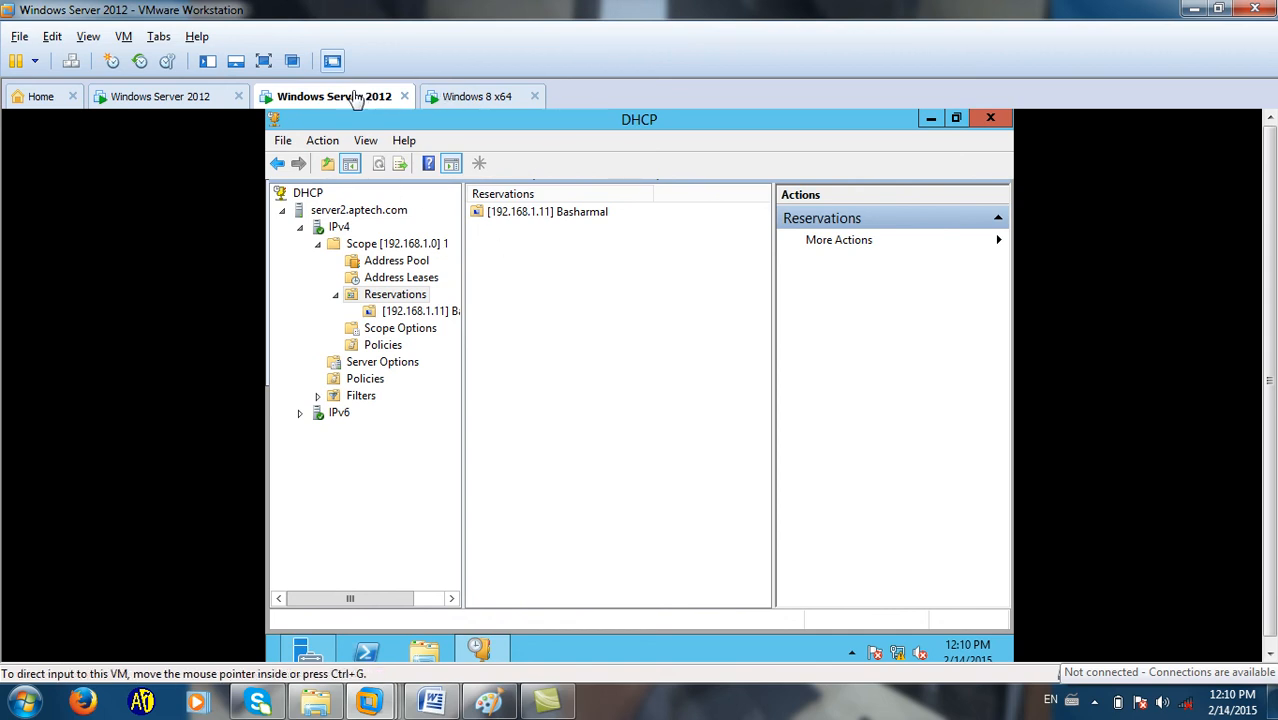
left_click(196, 94)
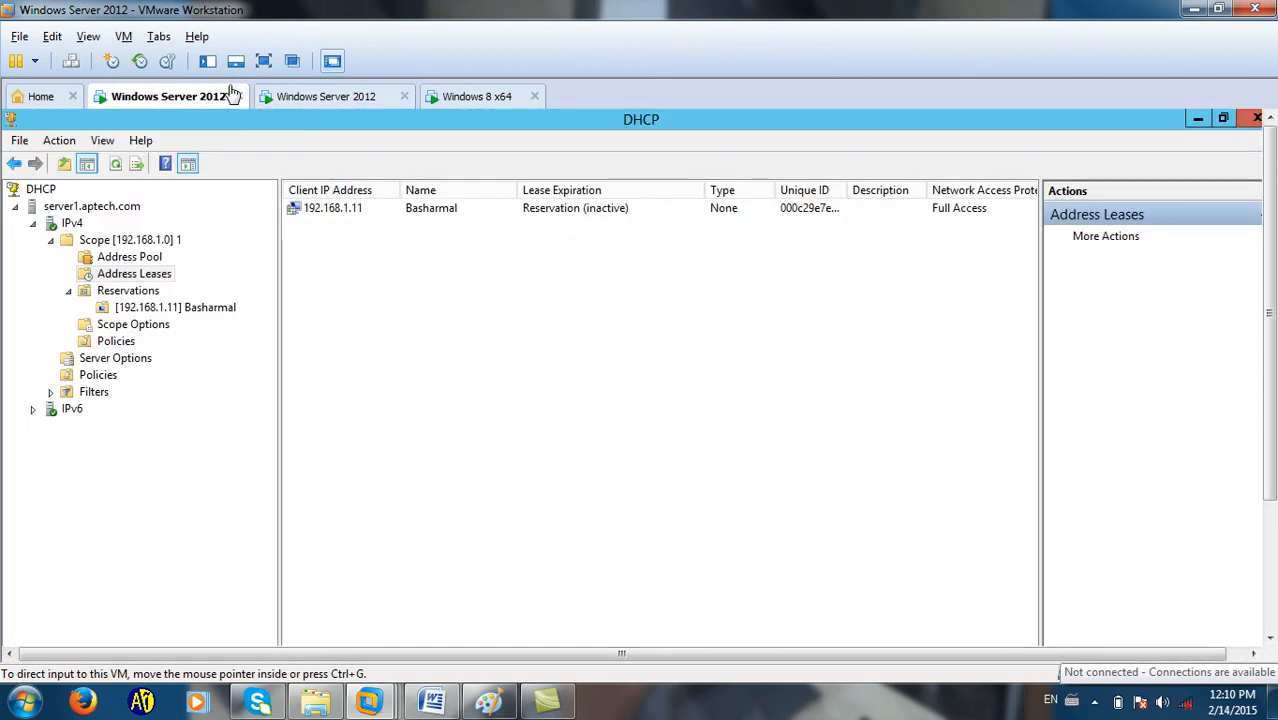
left_click(35, 62)
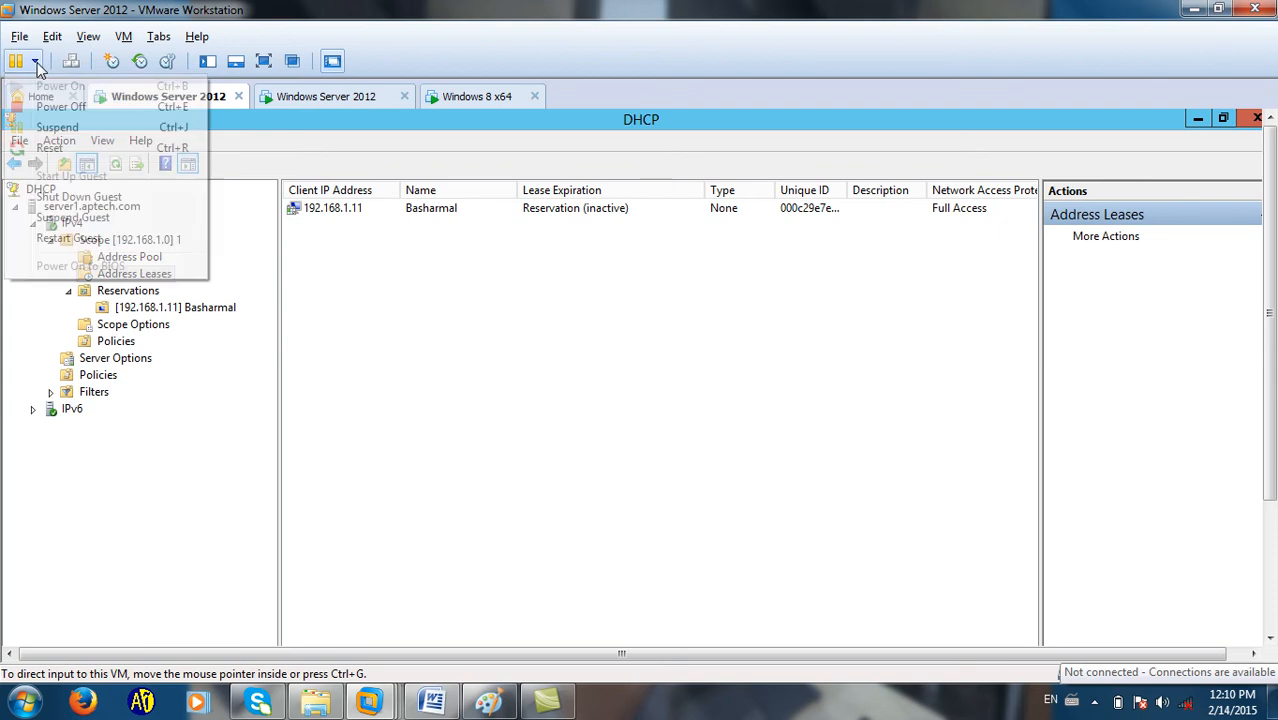
left_click(56, 107)
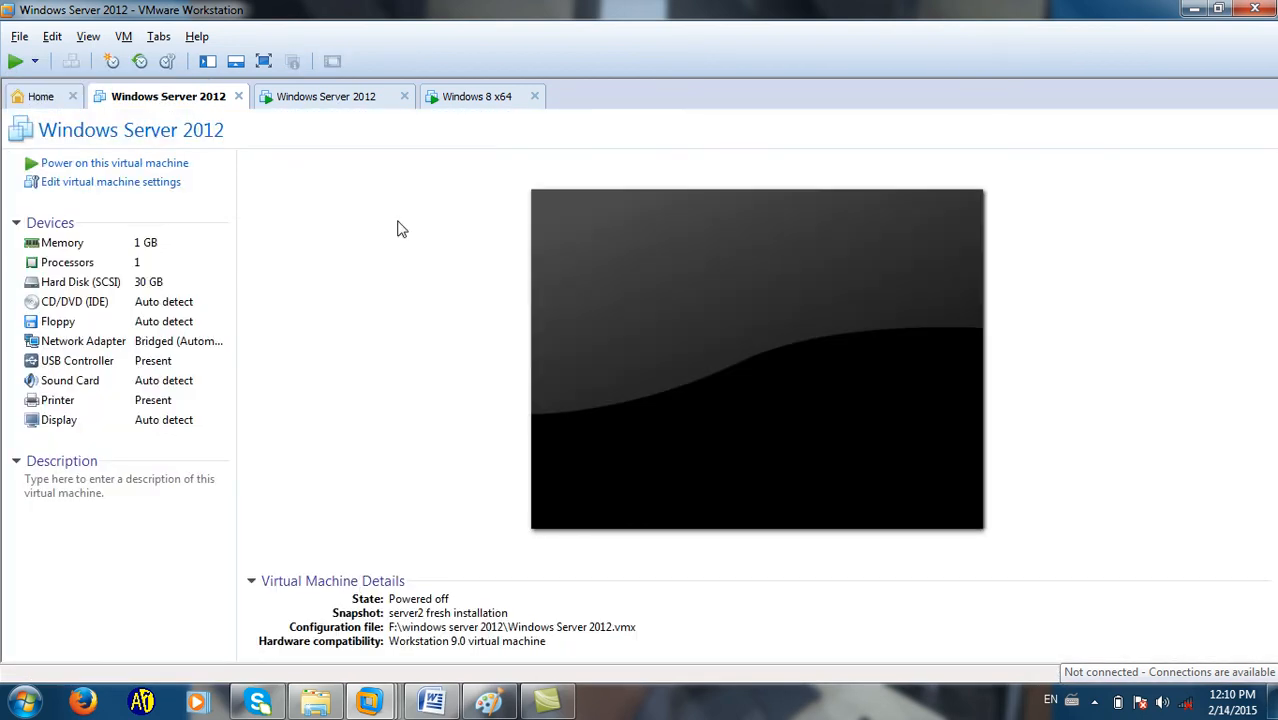
left_click(338, 98)
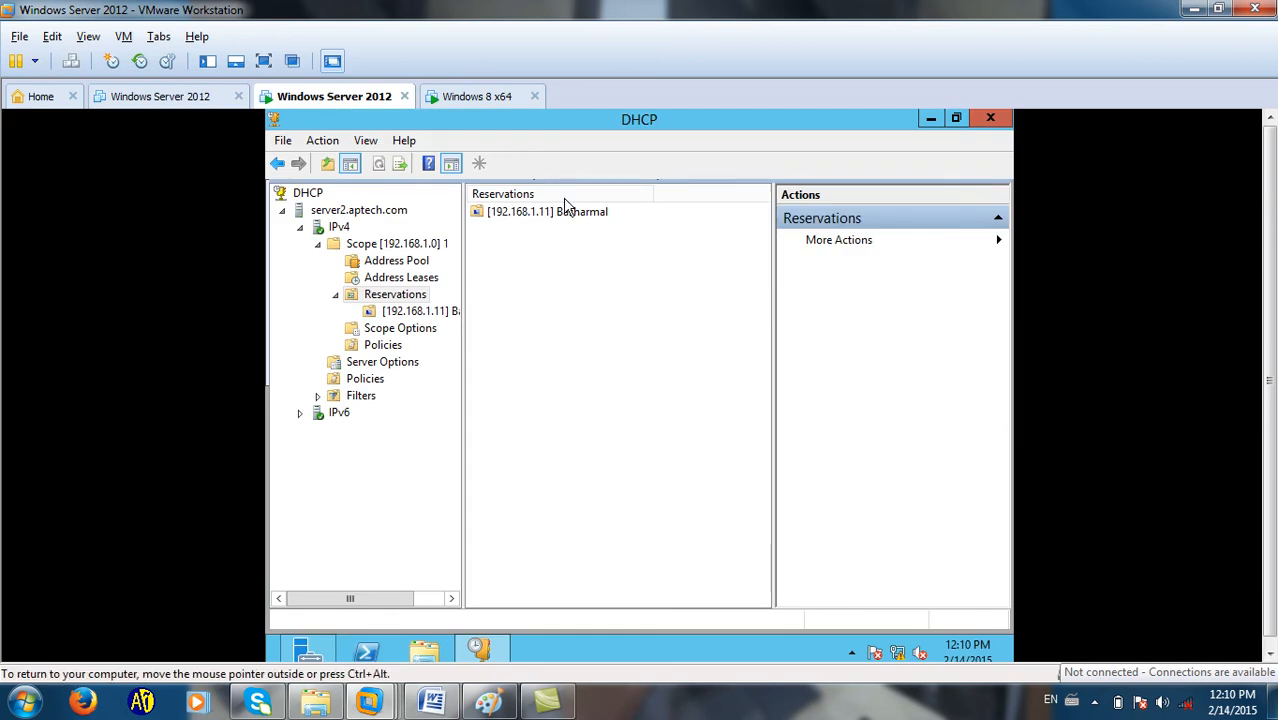
left_click(470, 97)
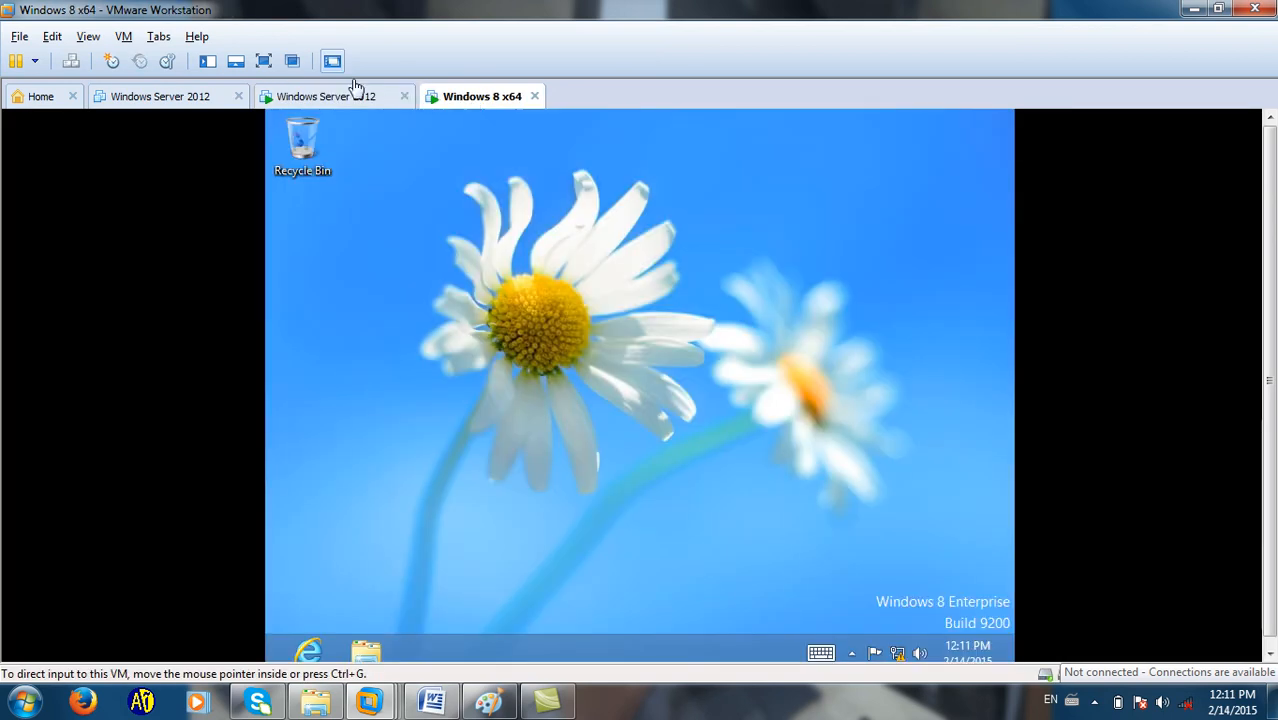
In full screen, run ipconfig in Command Prompt to confirm the client still holds 192.168.1.11.
left_click(263, 61)
key("super+r")
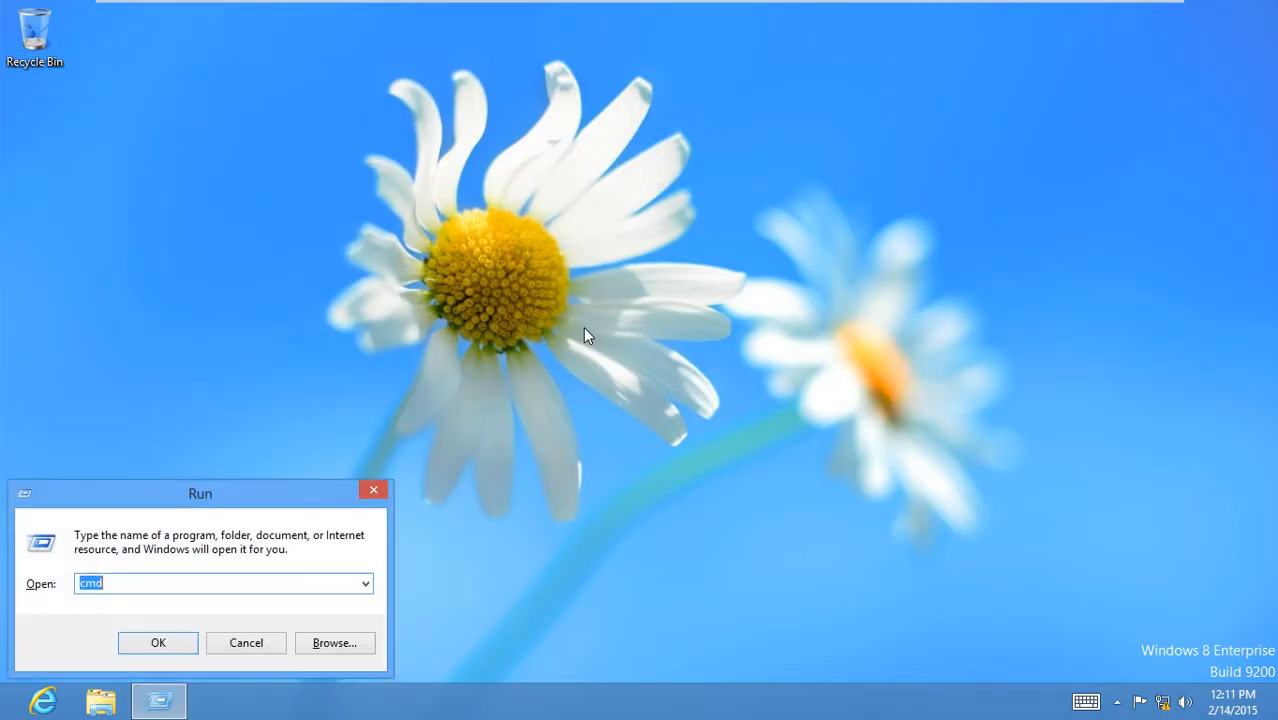
key("Return")
type("ipconfig")
key("Return")
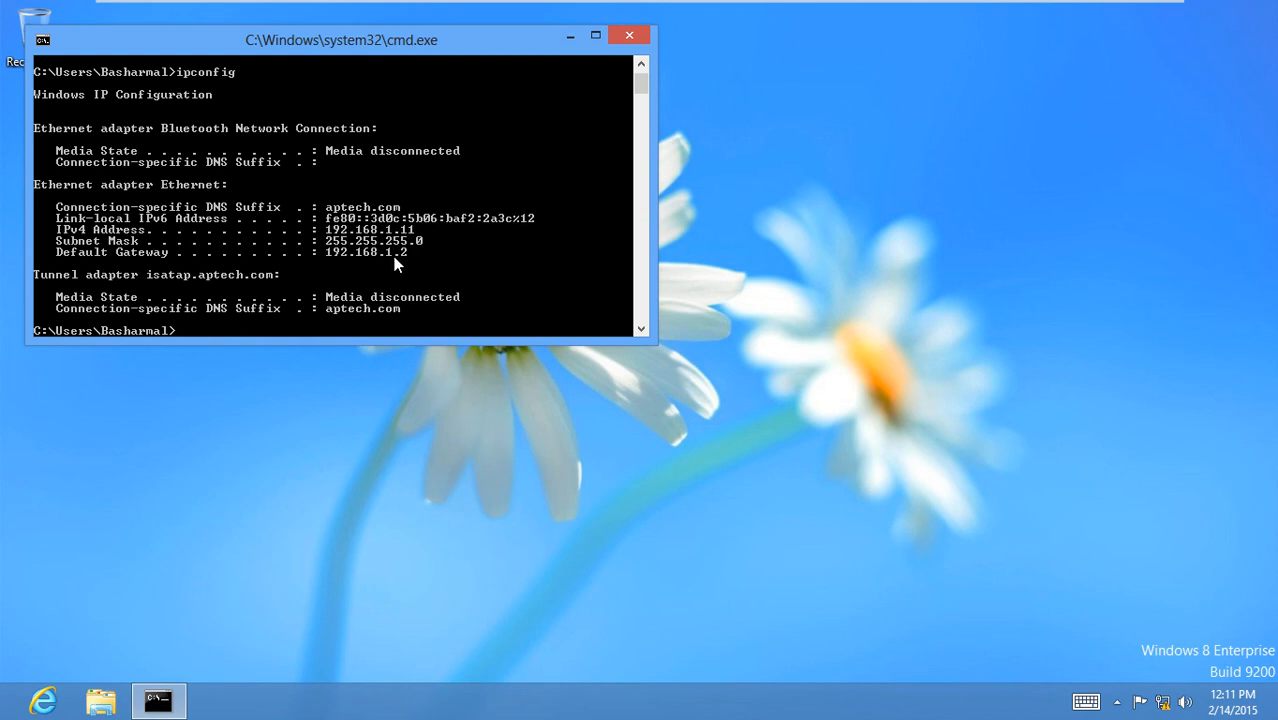
left_click(620, 35)
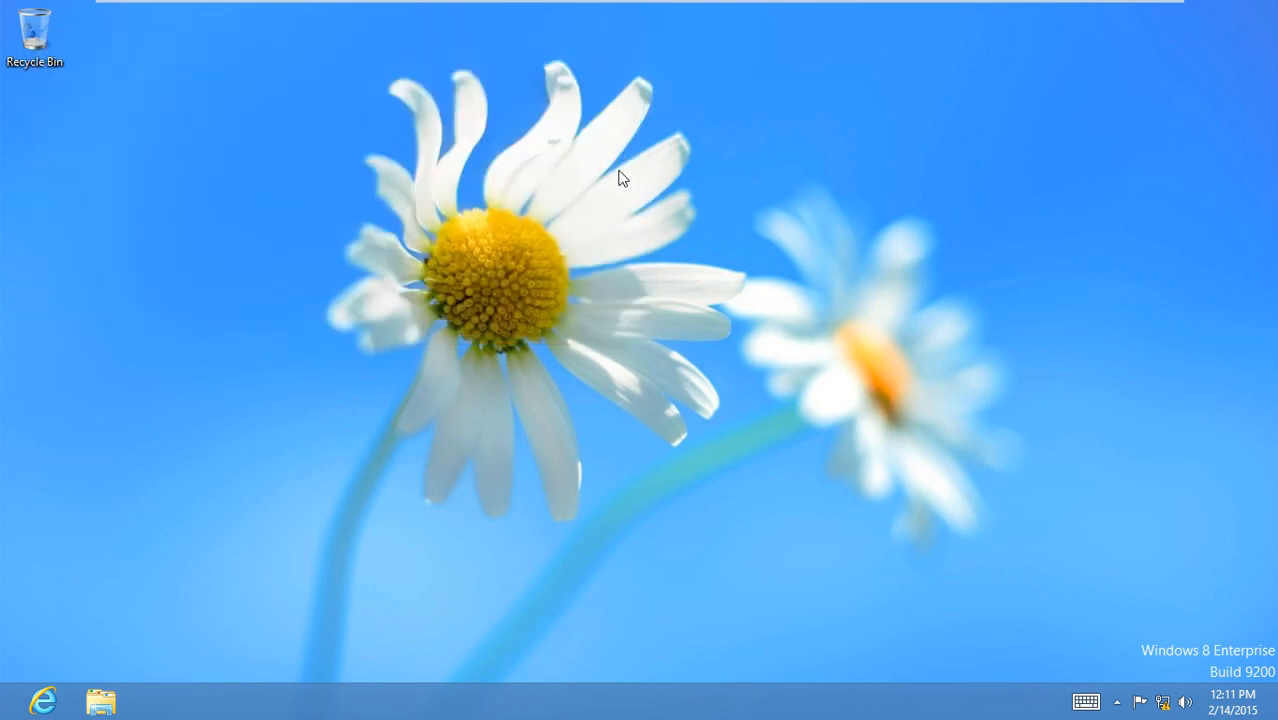
Refresh the desktop a few times and check the tray network status showing Limited.
right_click(337, 155)
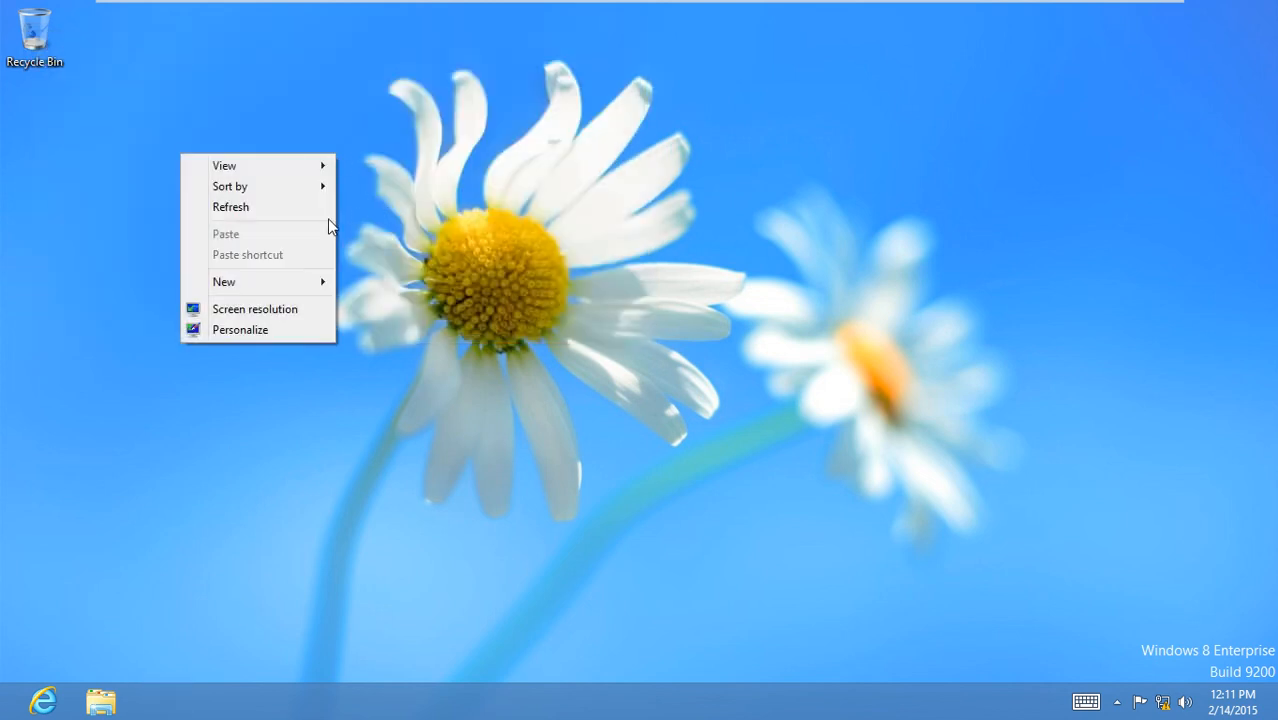
left_click(322, 210)
right_click(372, 155)
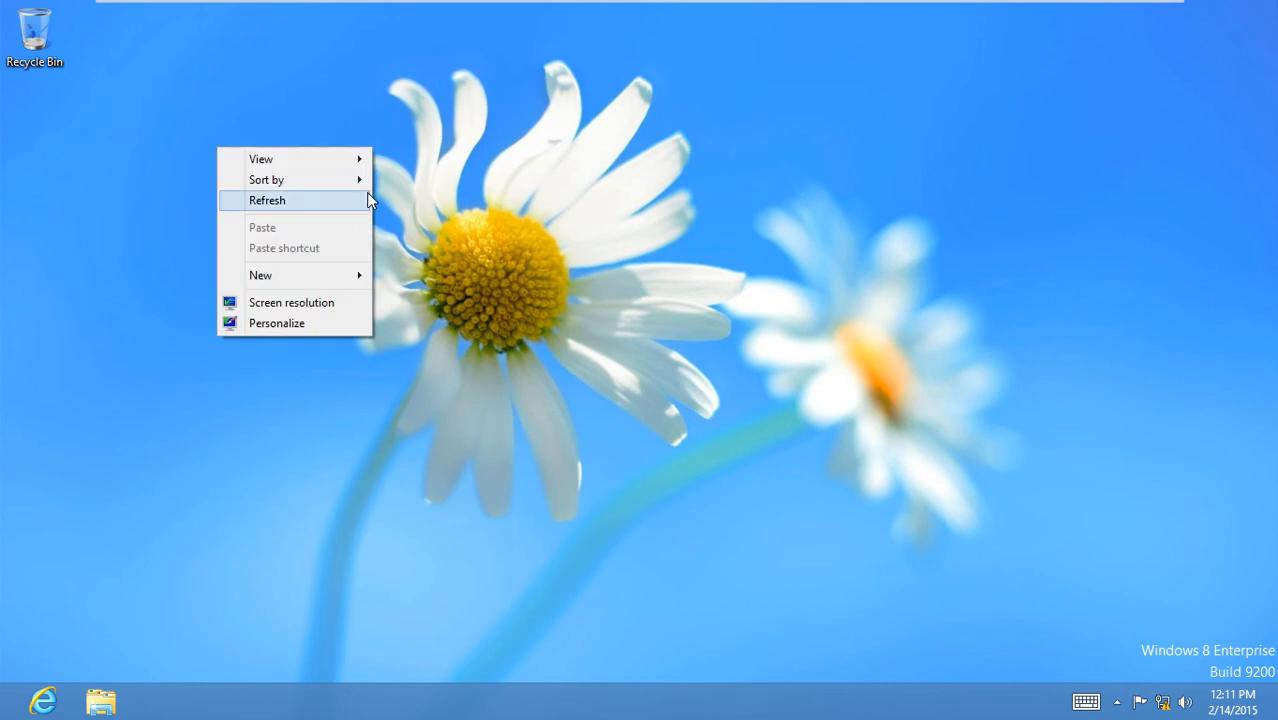
left_click(366, 198)
right_click(476, 110)
left_click(456, 164)
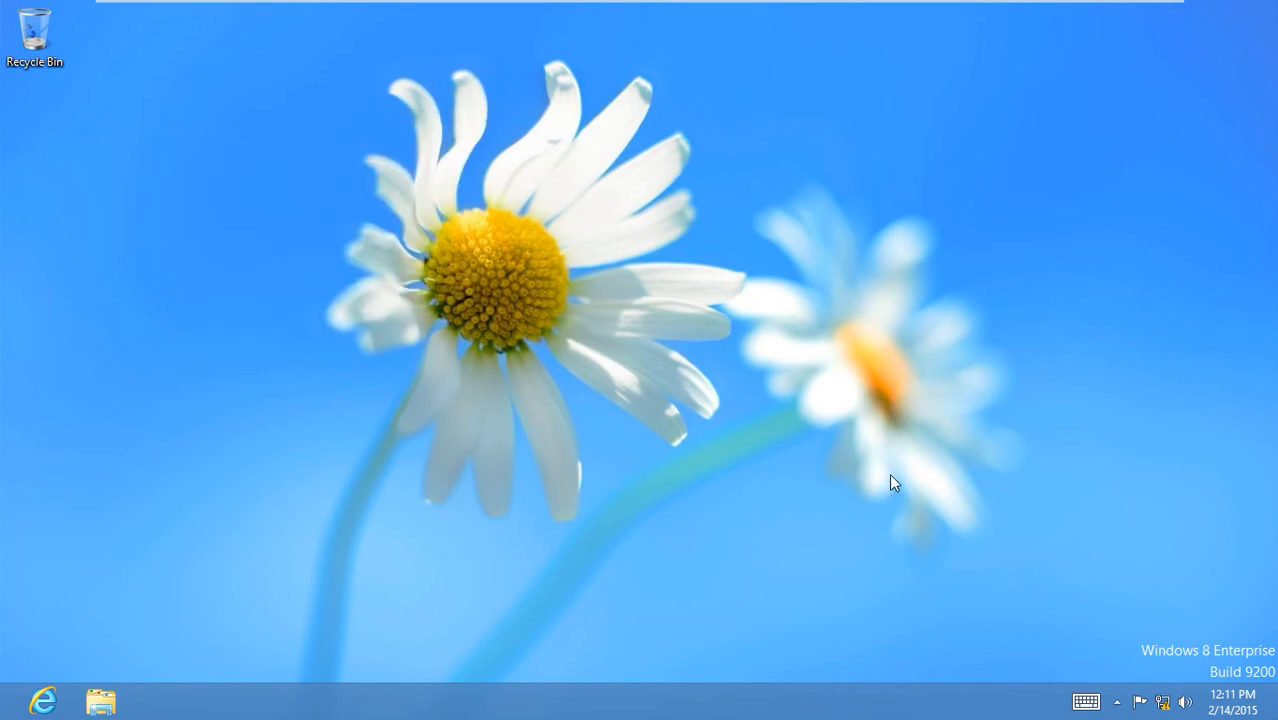
left_click(1163, 701)
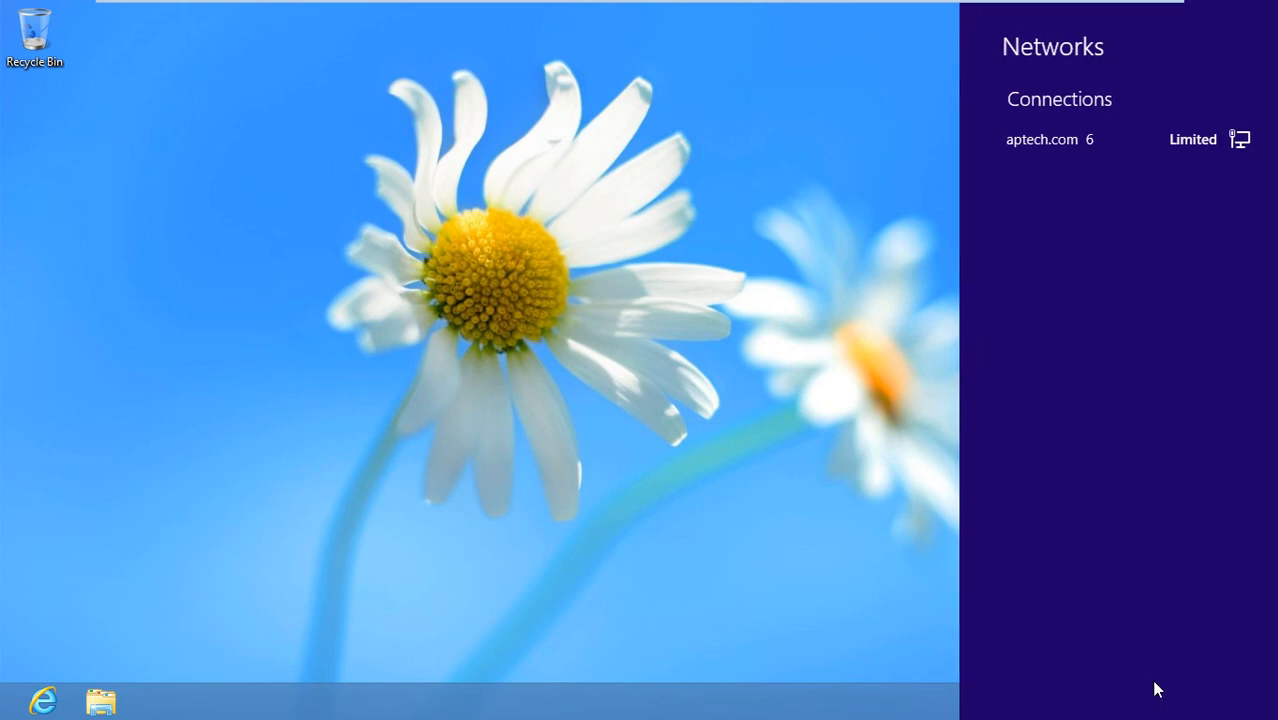
left_click(950, 625)
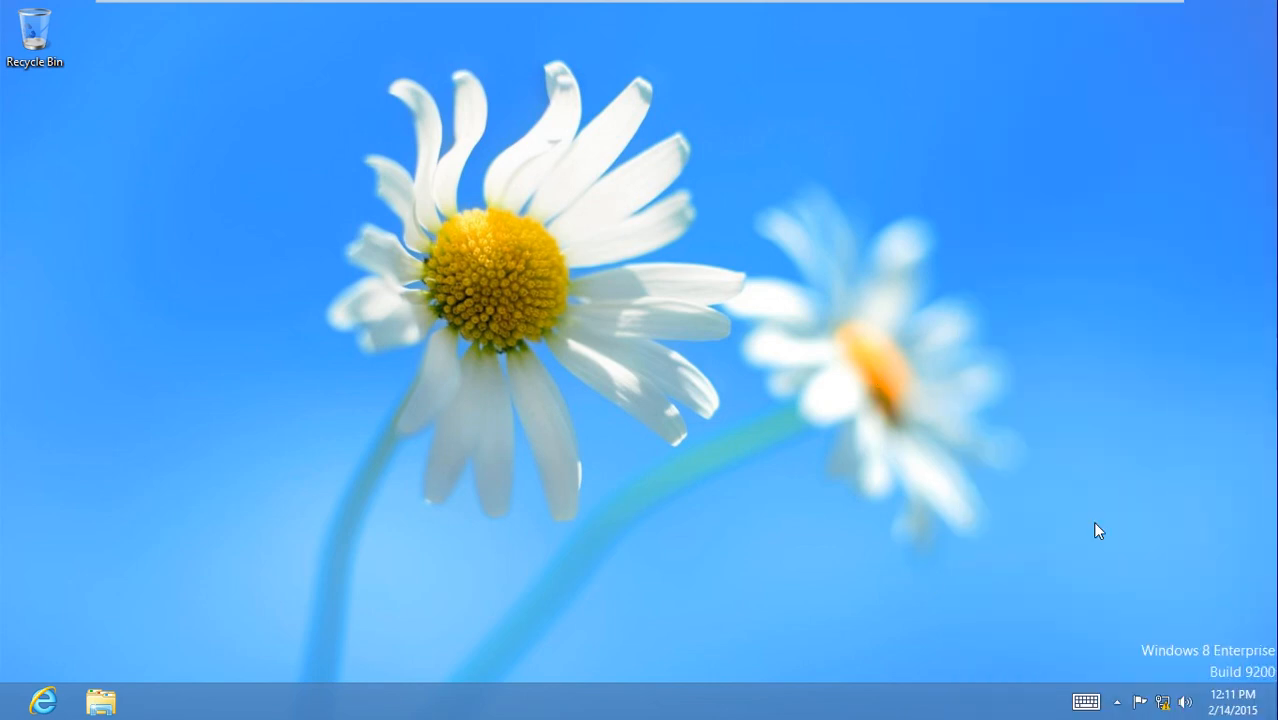
right_click(1163, 702)
left_click(1160, 689)
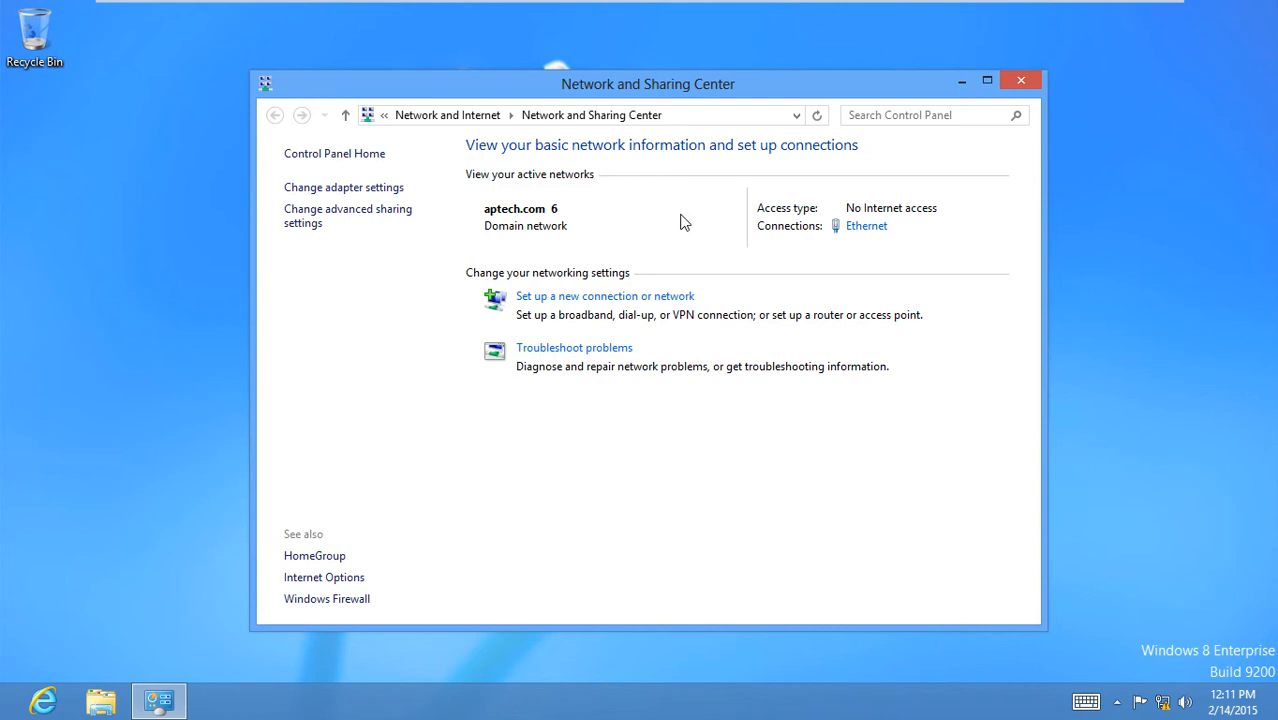
left_click(864, 228)
left_click(549, 516)
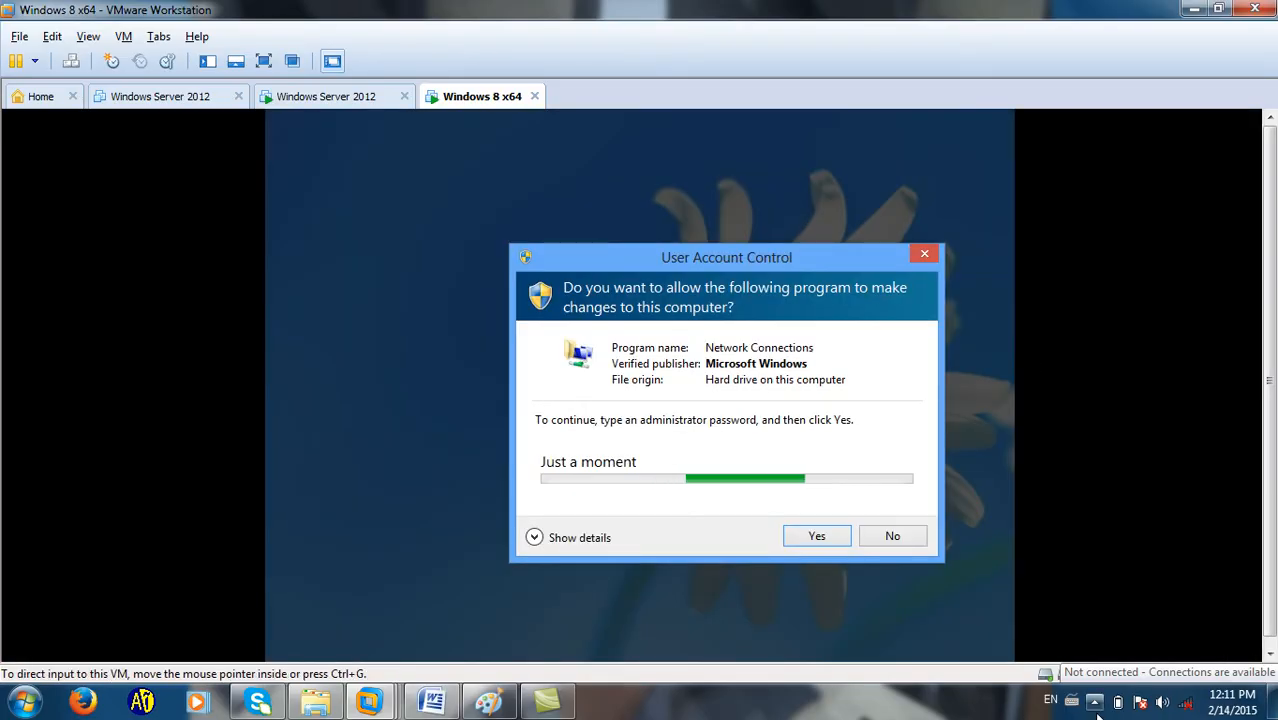
left_click(1094, 701)
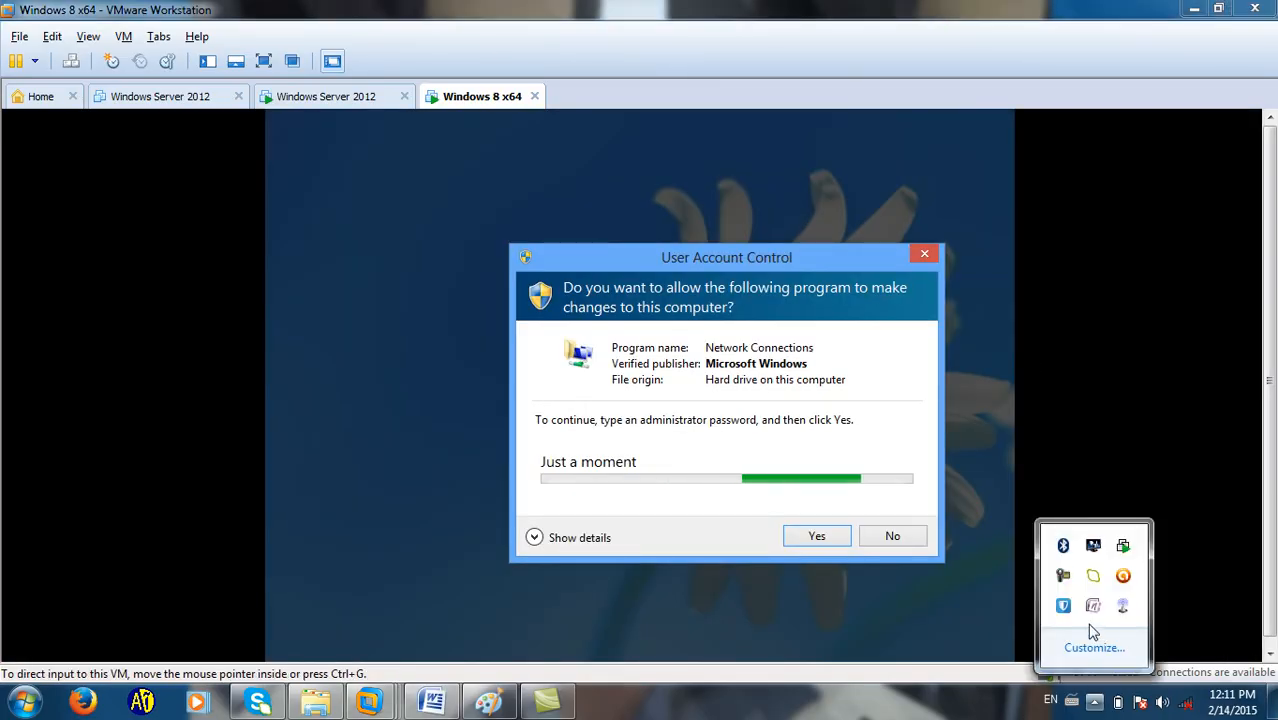
left_click(1063, 576)
left_click(995, 418)
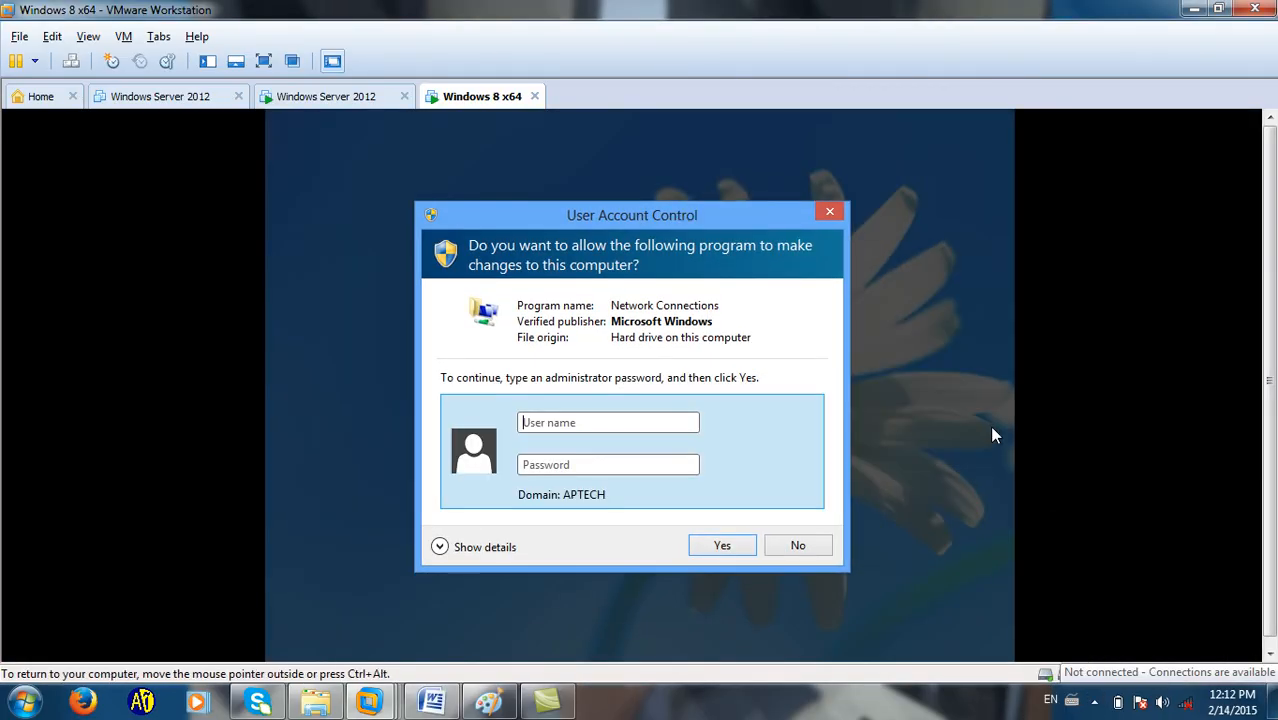
left_click(827, 212)
left_click(264, 61)
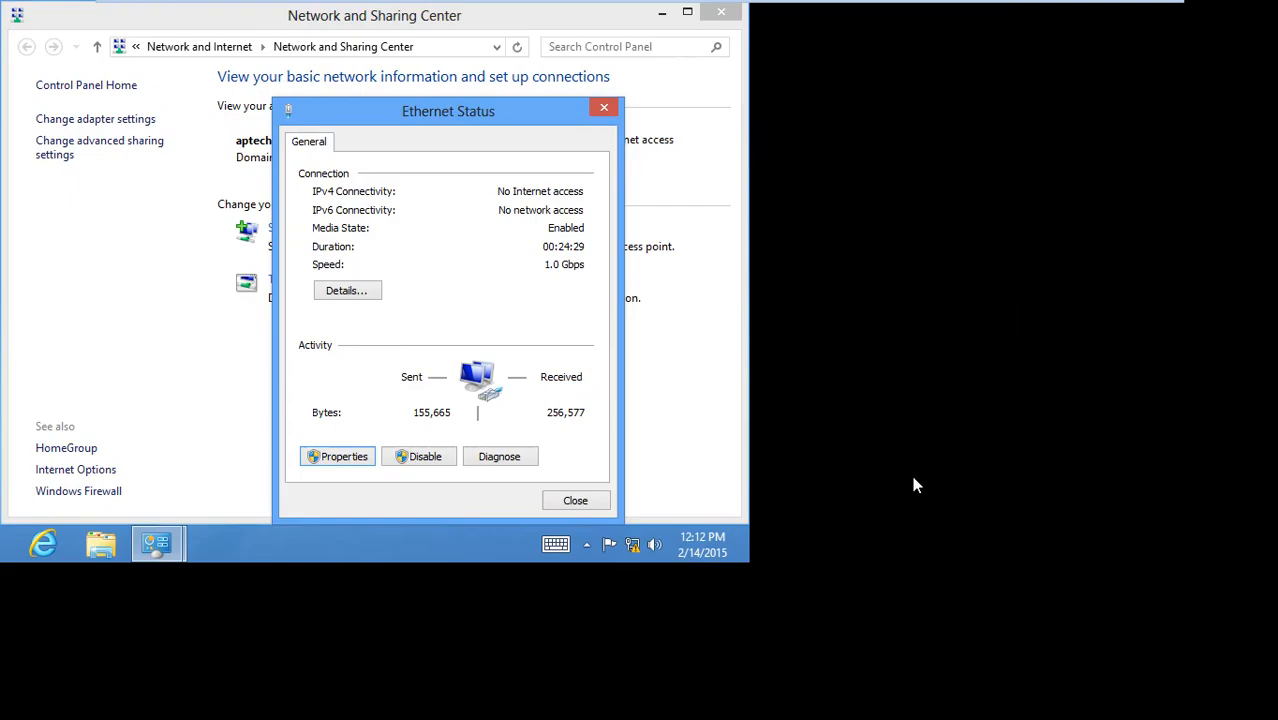
left_click(539, 318)
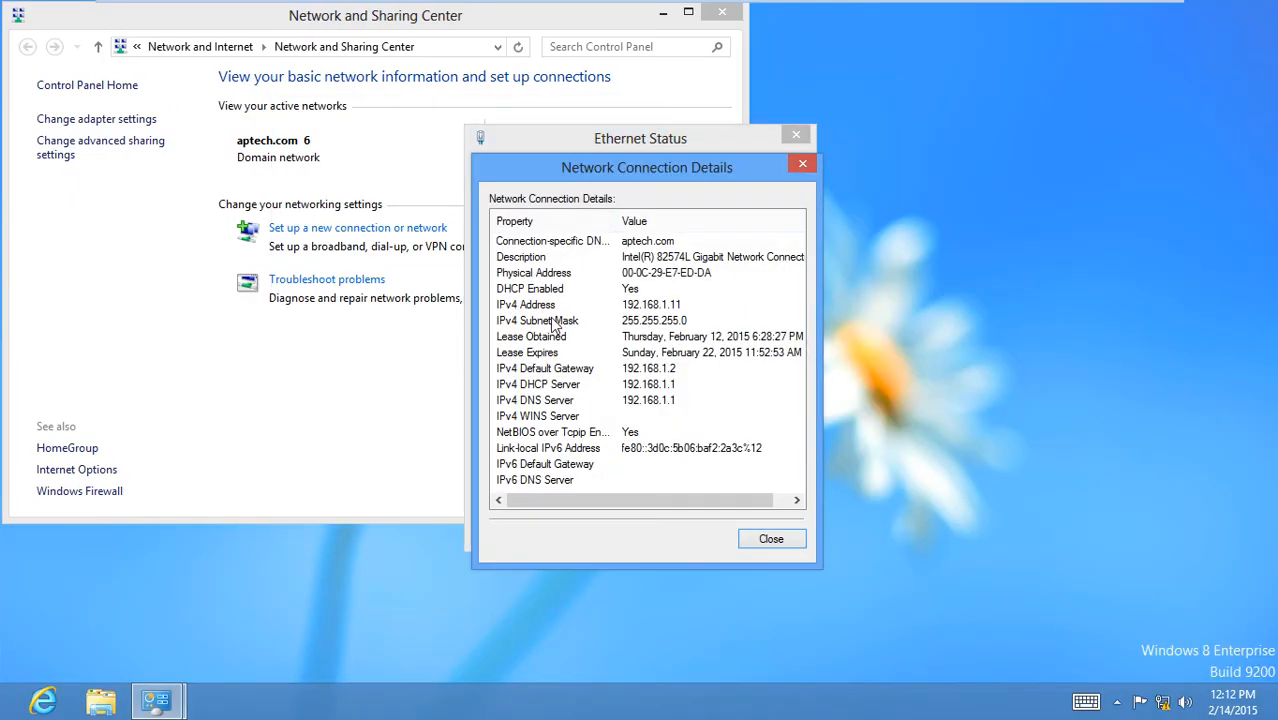
left_click(634, 310)
left_click(675, 321)
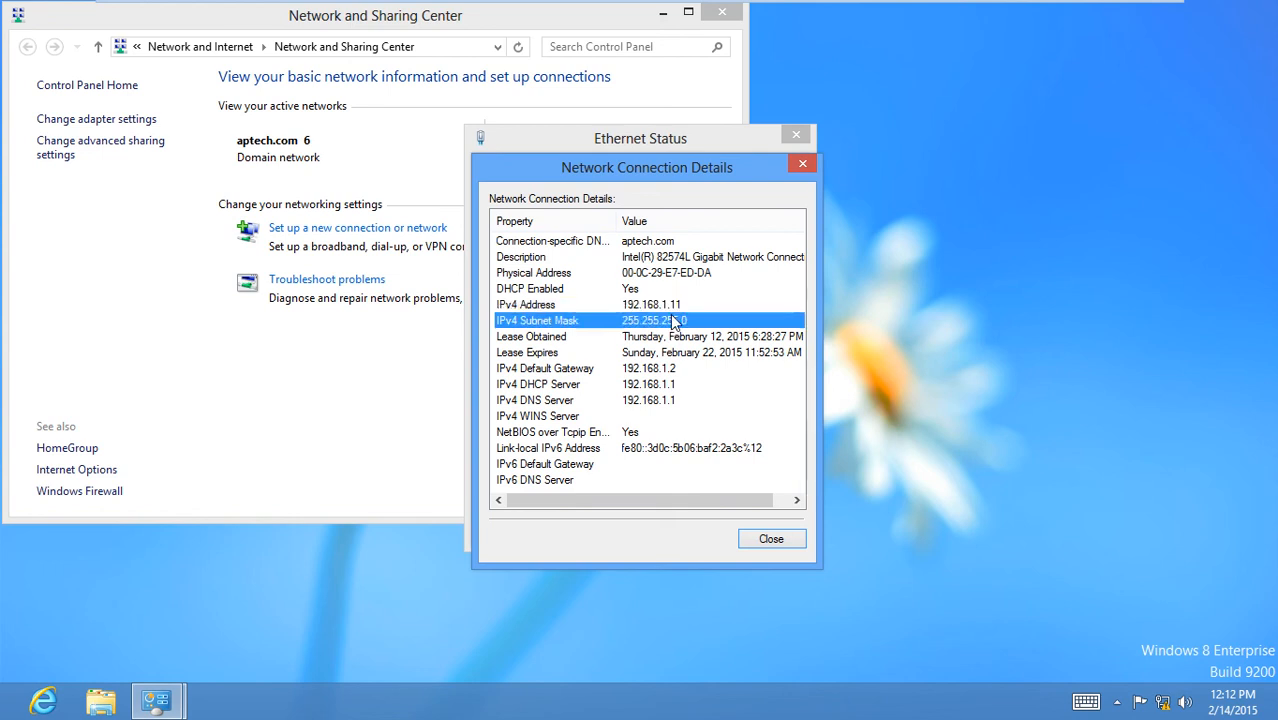
left_click(647, 384)
left_click(646, 370)
left_click(647, 384)
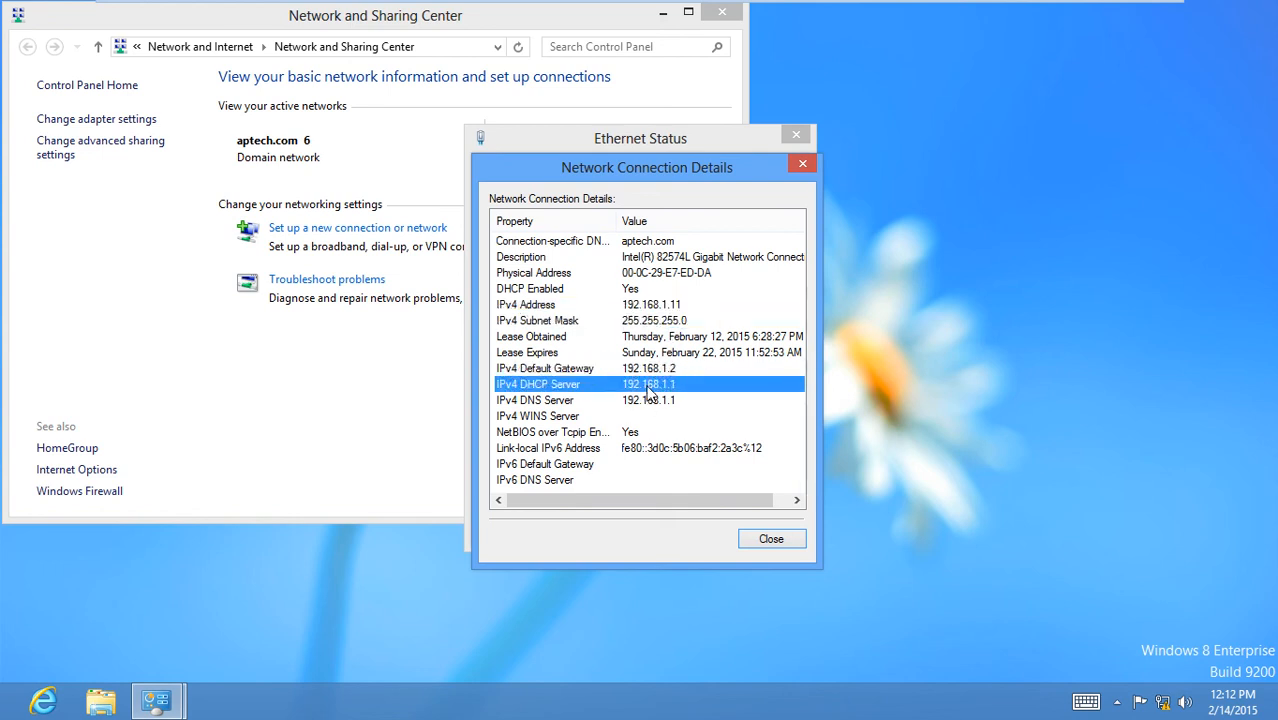
left_click(648, 401)
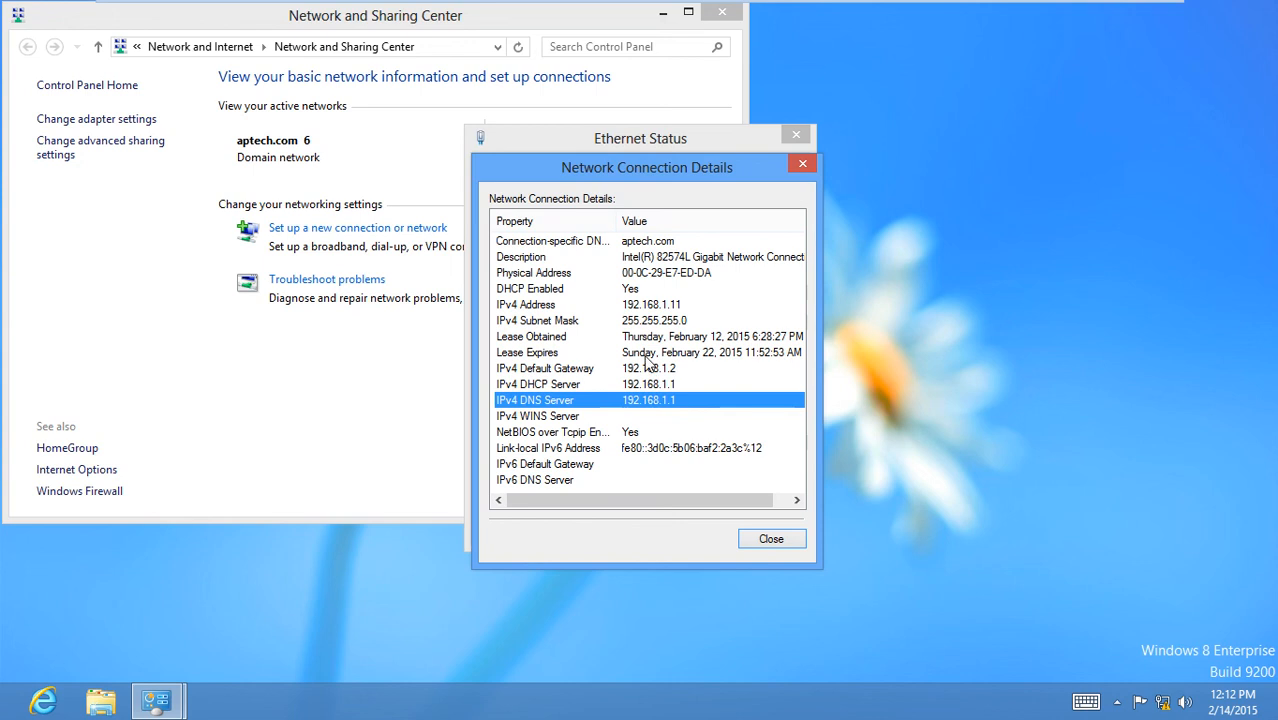
left_click(645, 321)
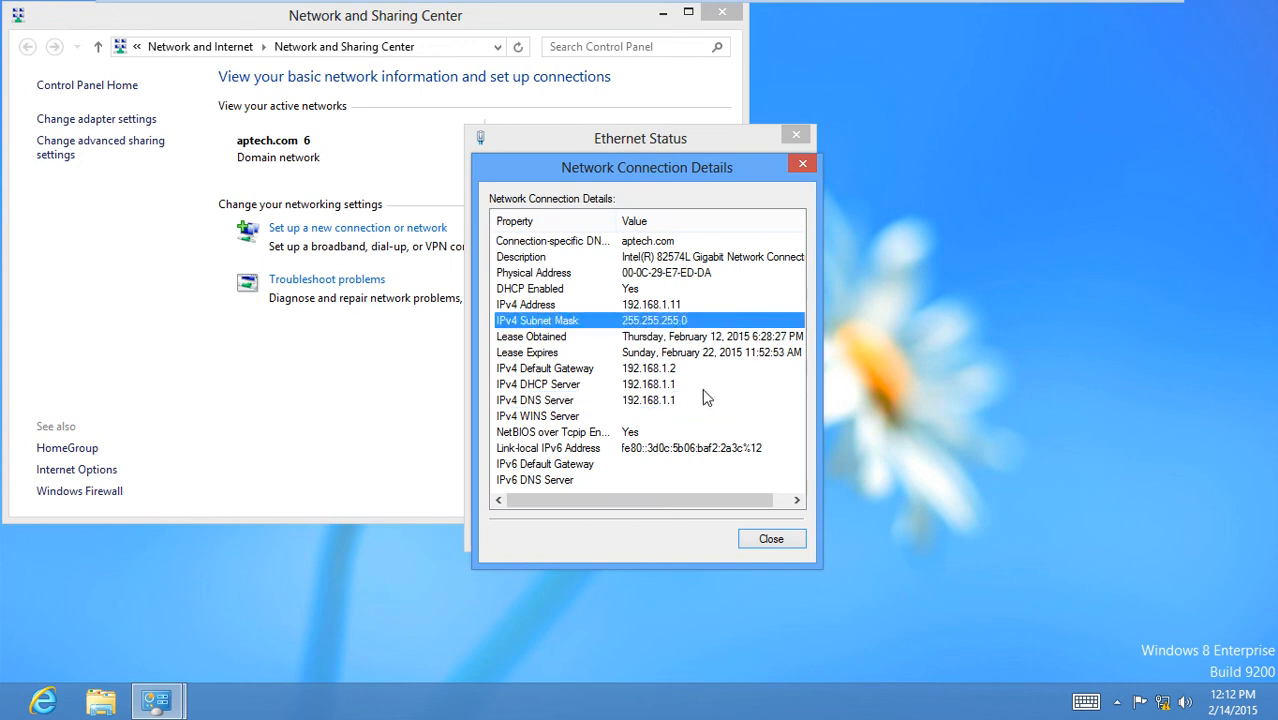
left_click(757, 537)
left_click(757, 526)
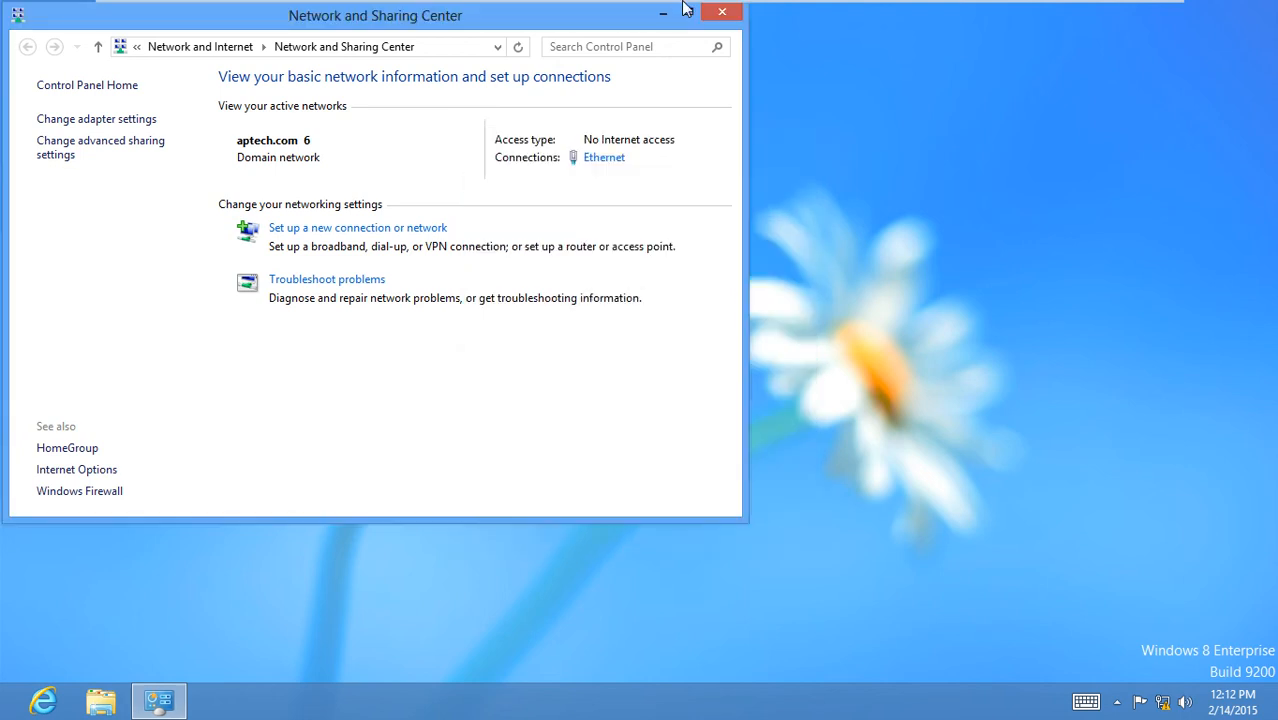
left_click(736, 15)
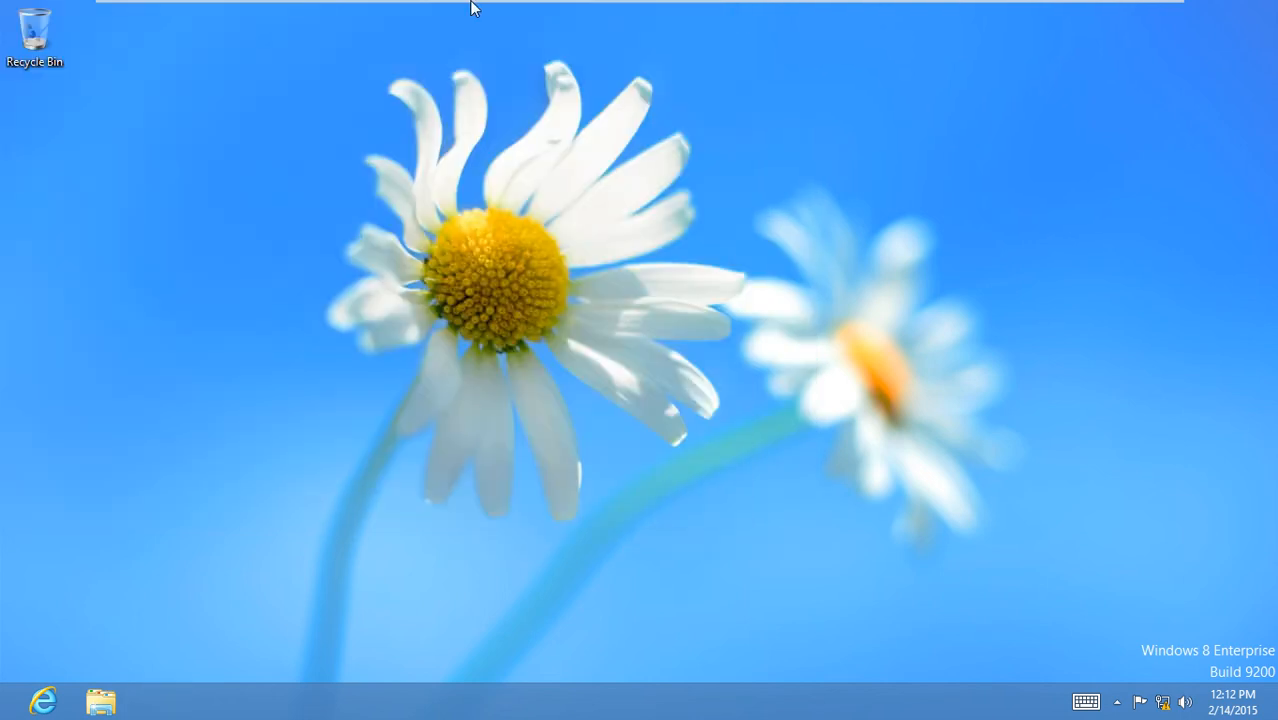
key("ctrl+alt+Return")
Power off server2's virtual machine, then show the Windows 8 x64 client full screen.
left_click(340, 98)
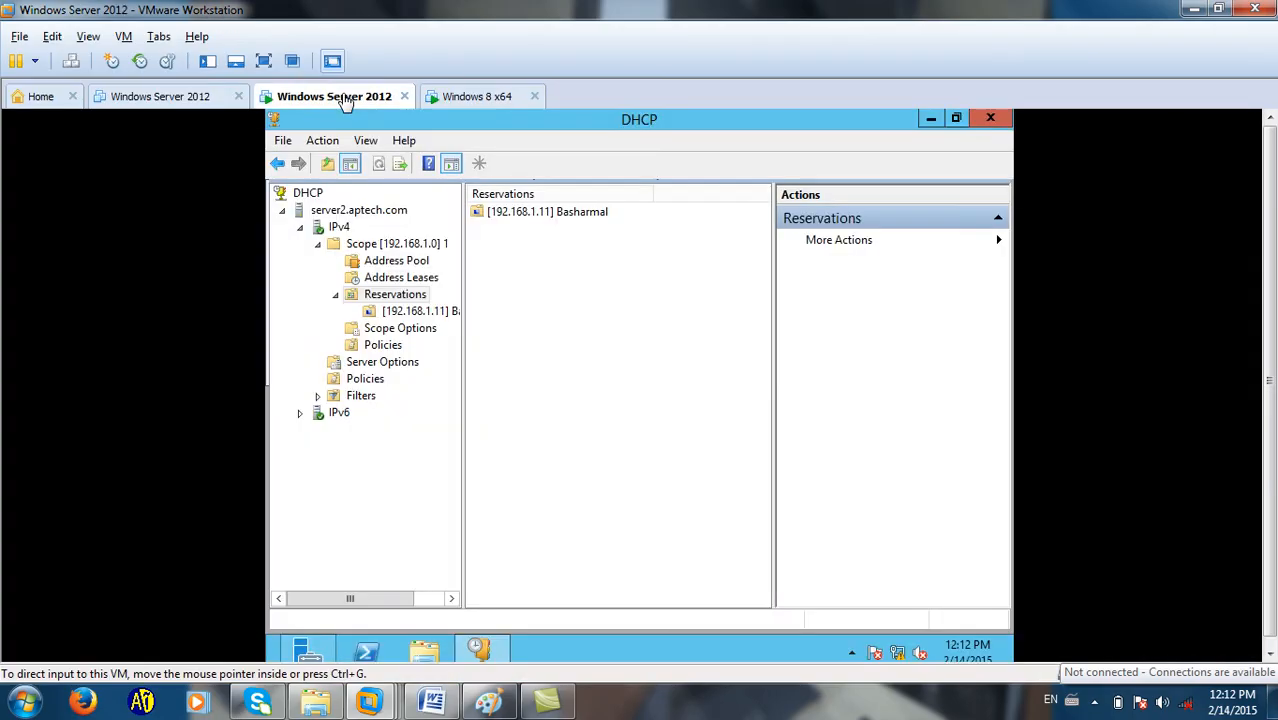
left_click(33, 62)
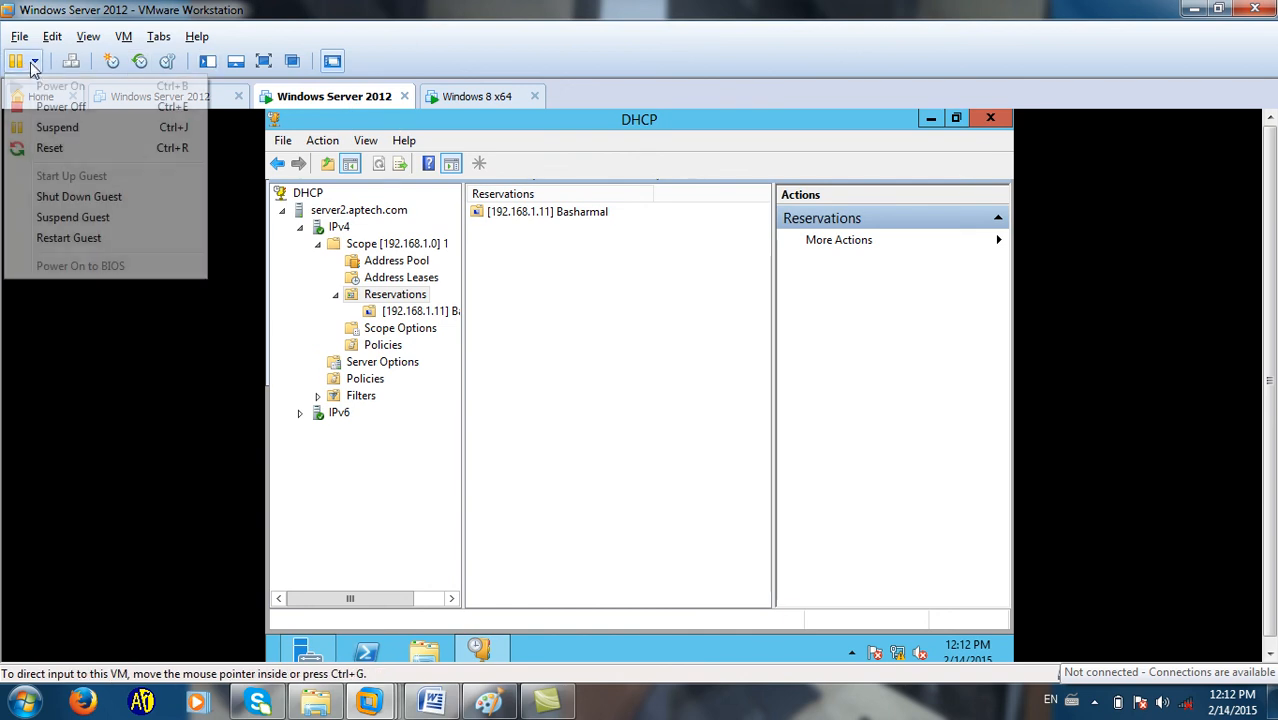
left_click(58, 108)
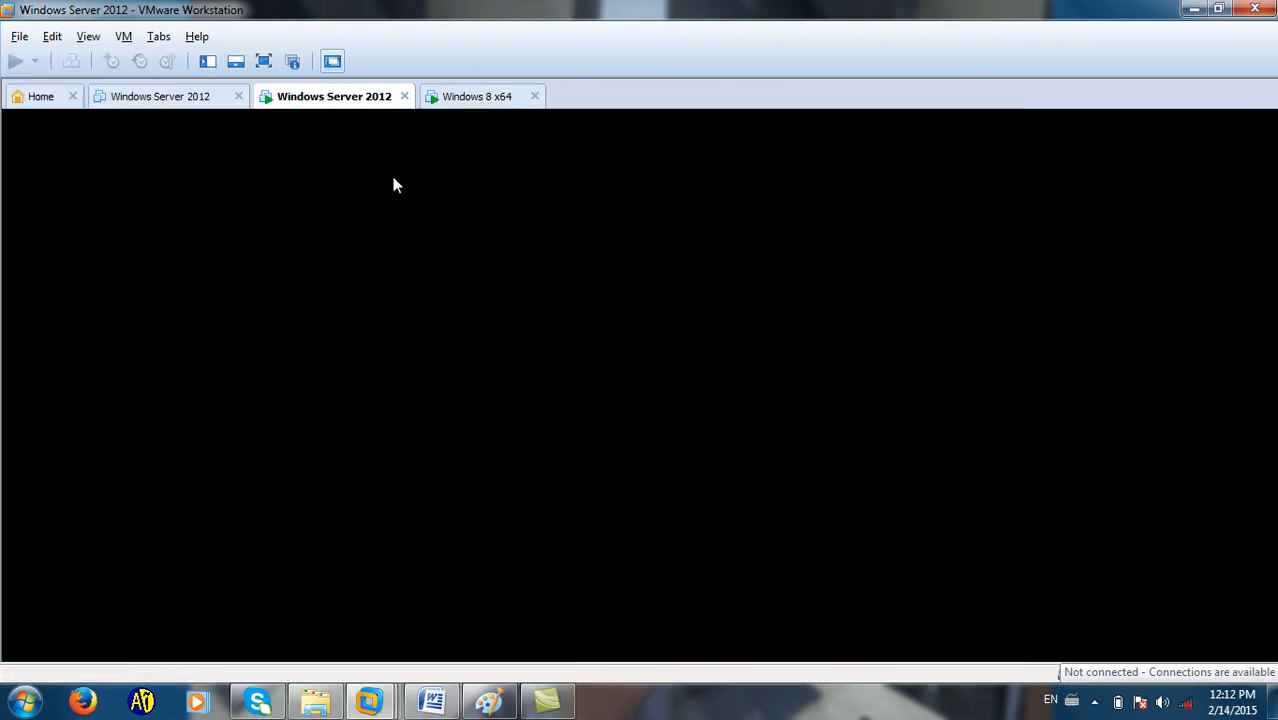
left_click(470, 97)
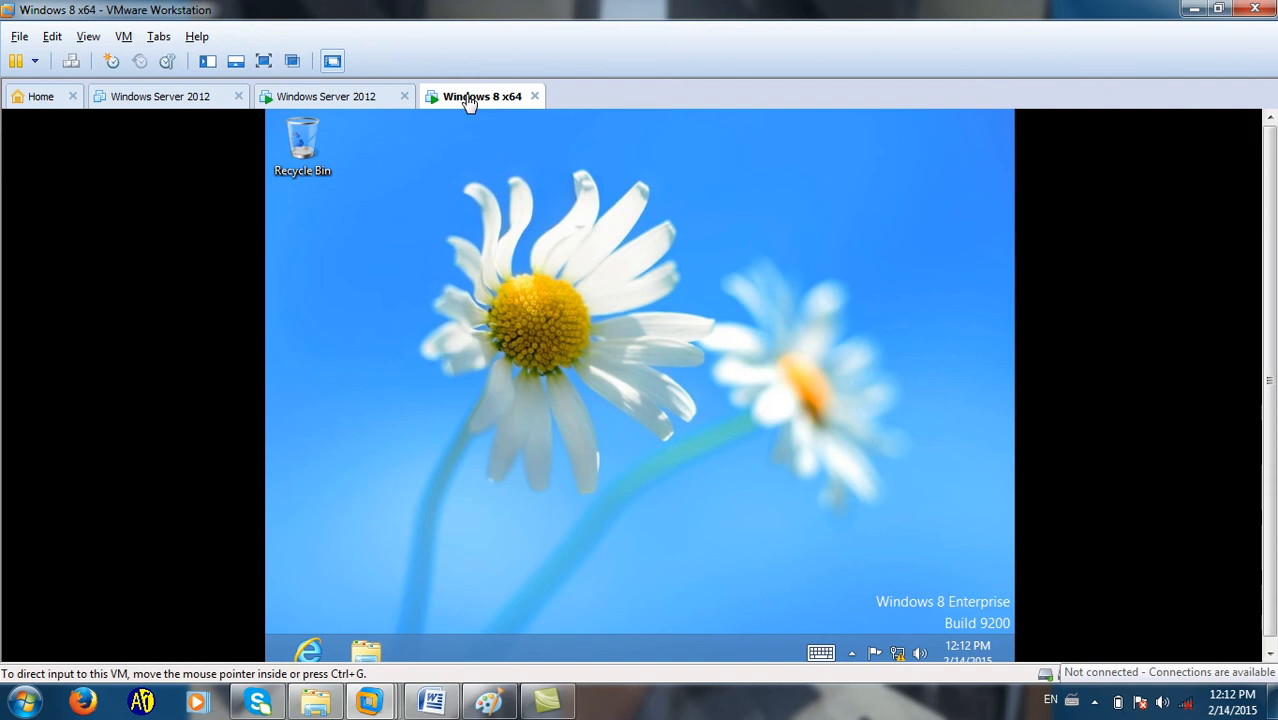
left_click(292, 62)
Refresh the desktop and run ipconfig in Command Prompt to view the 192.168.1.11 address.
right_click(668, 278)
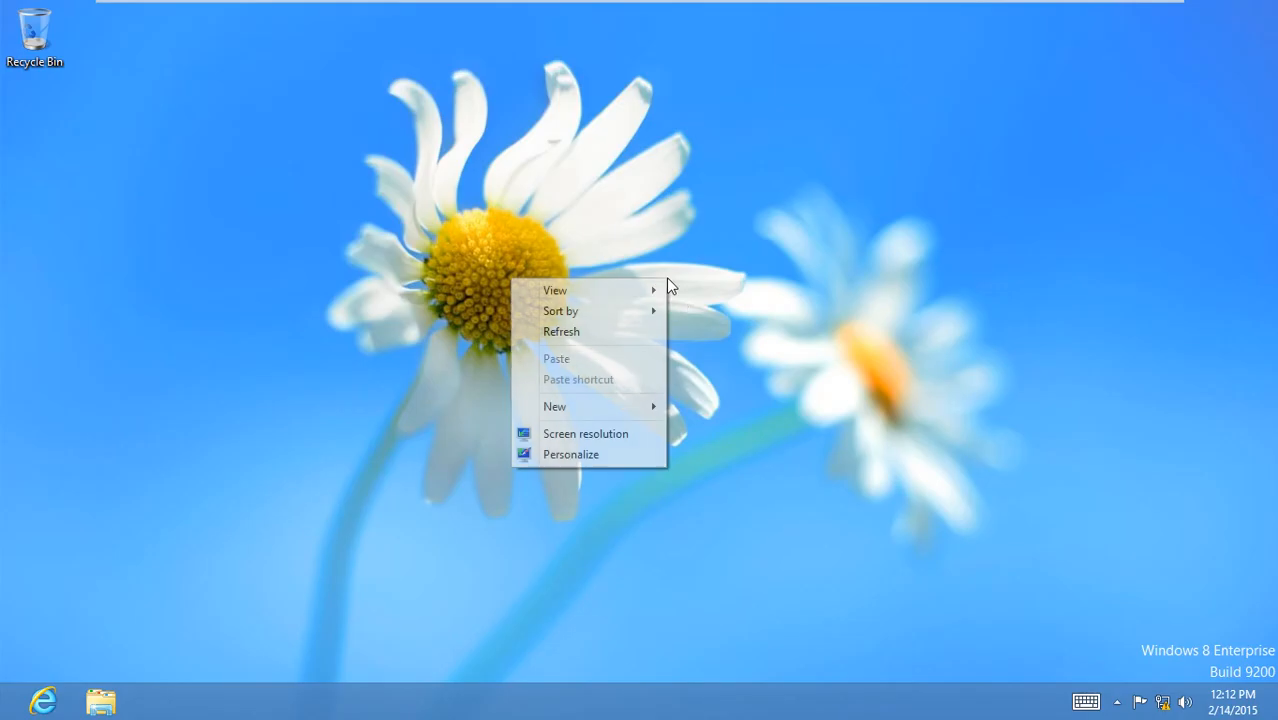
left_click(638, 334)
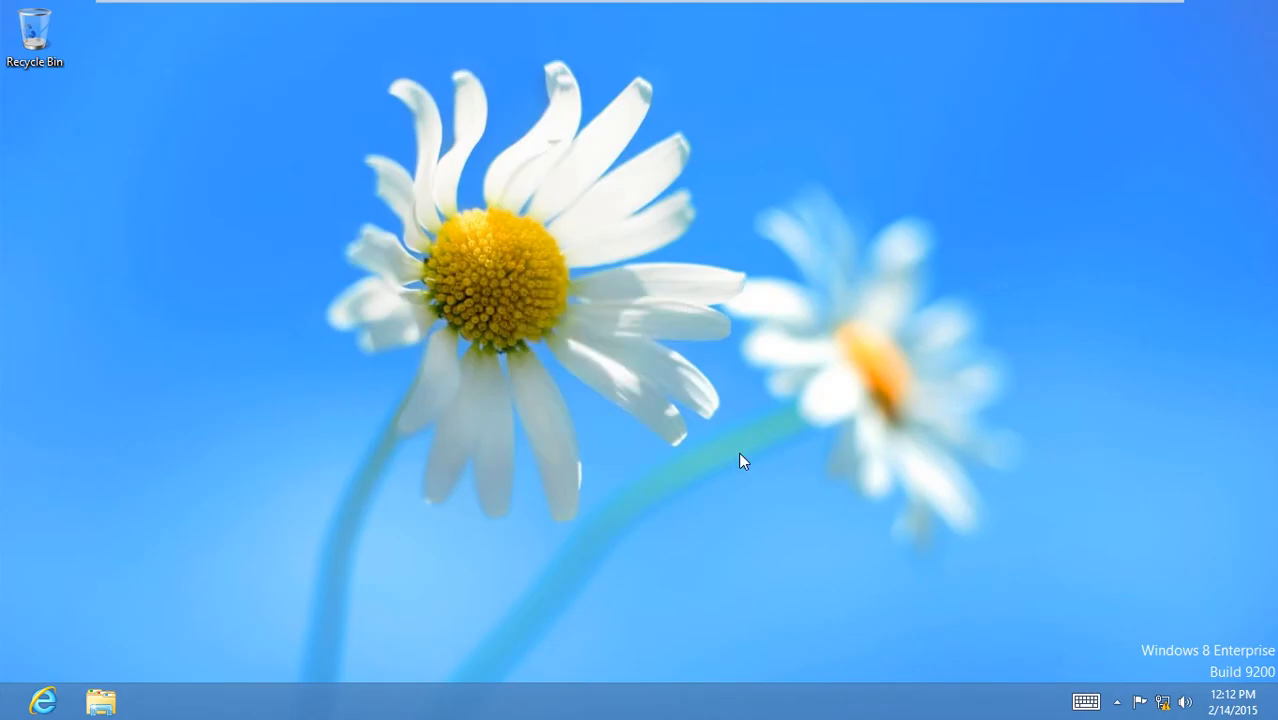
key("super+r")
key("Return")
type("ipconfig")
key("Return")
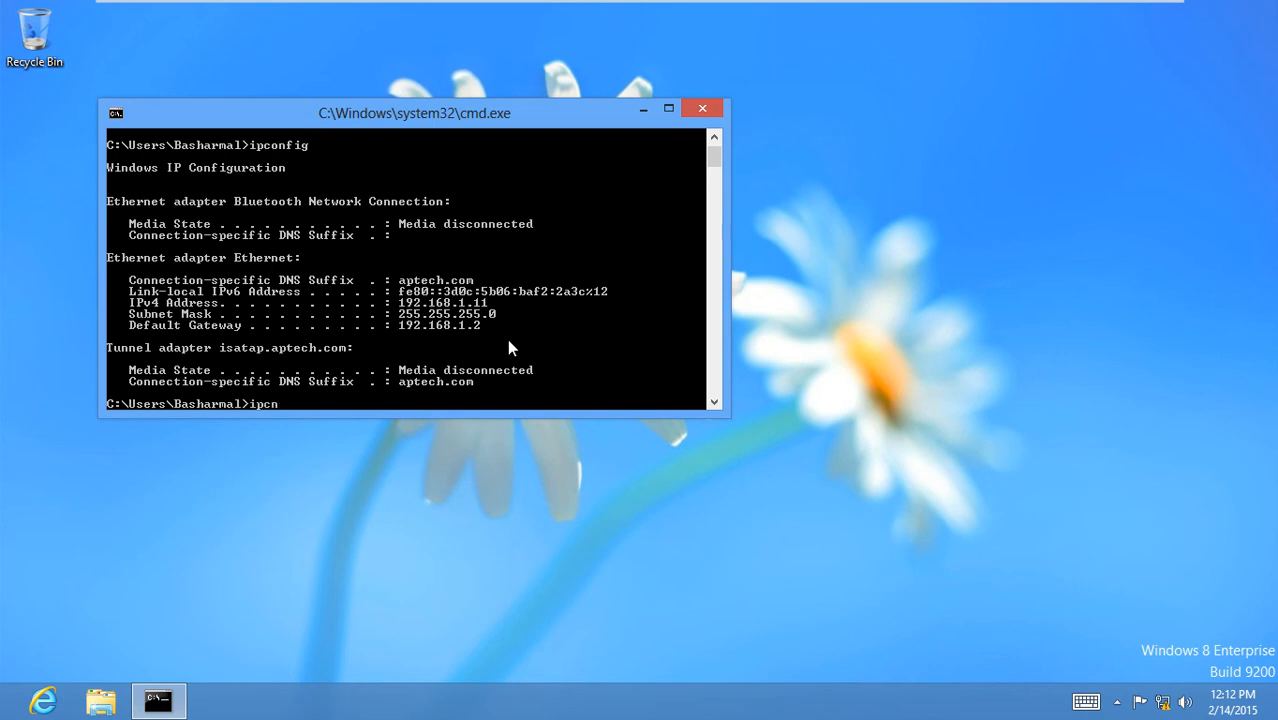
Run ipconfig /release, then ipconfig /renew to request a new DHCP lease.
type("/release")
key("Return")
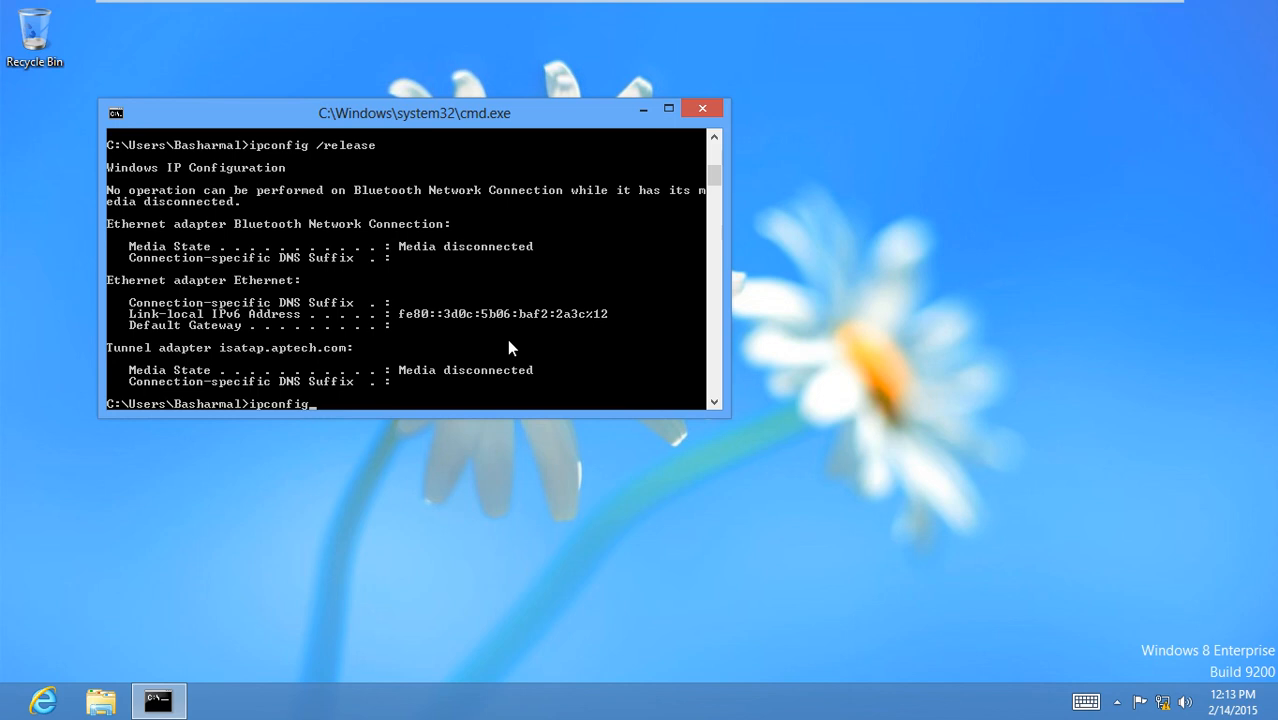
type("renew")
key("Return")
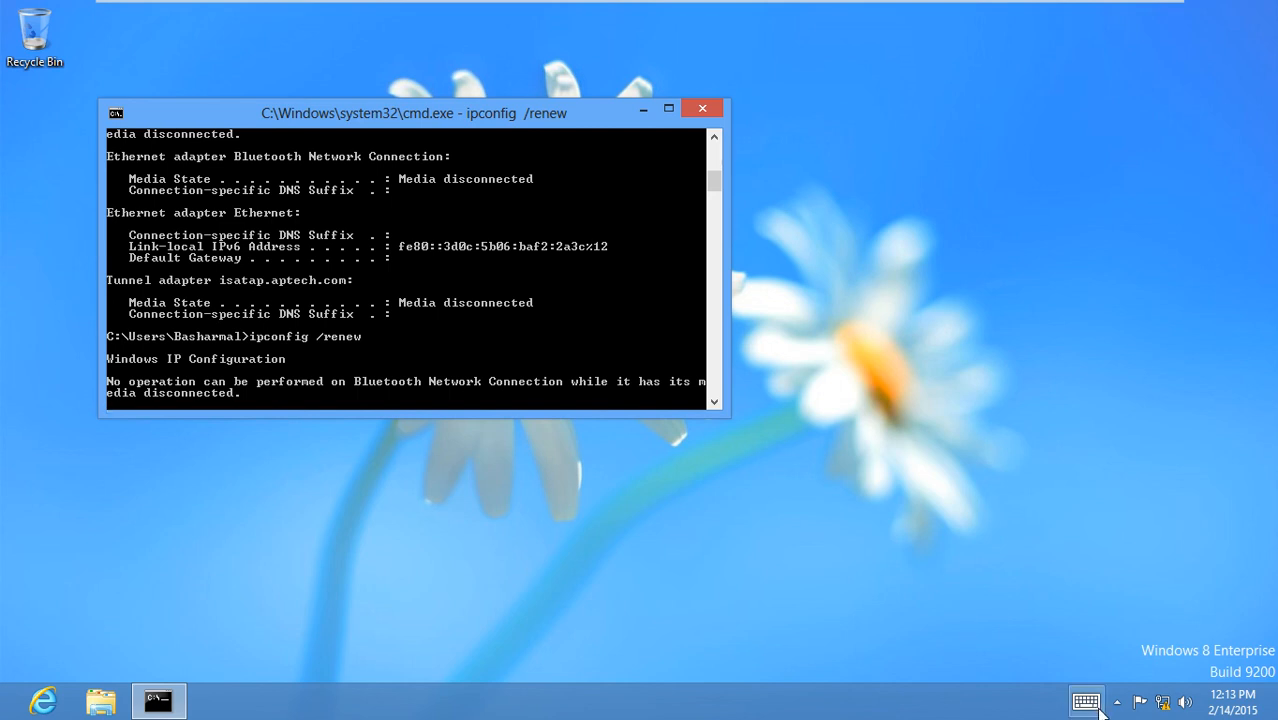
While the renewal waits, check network status, refresh the desktop repeatedly, and reposition Command Prompt.
mouse_move(1162, 706)
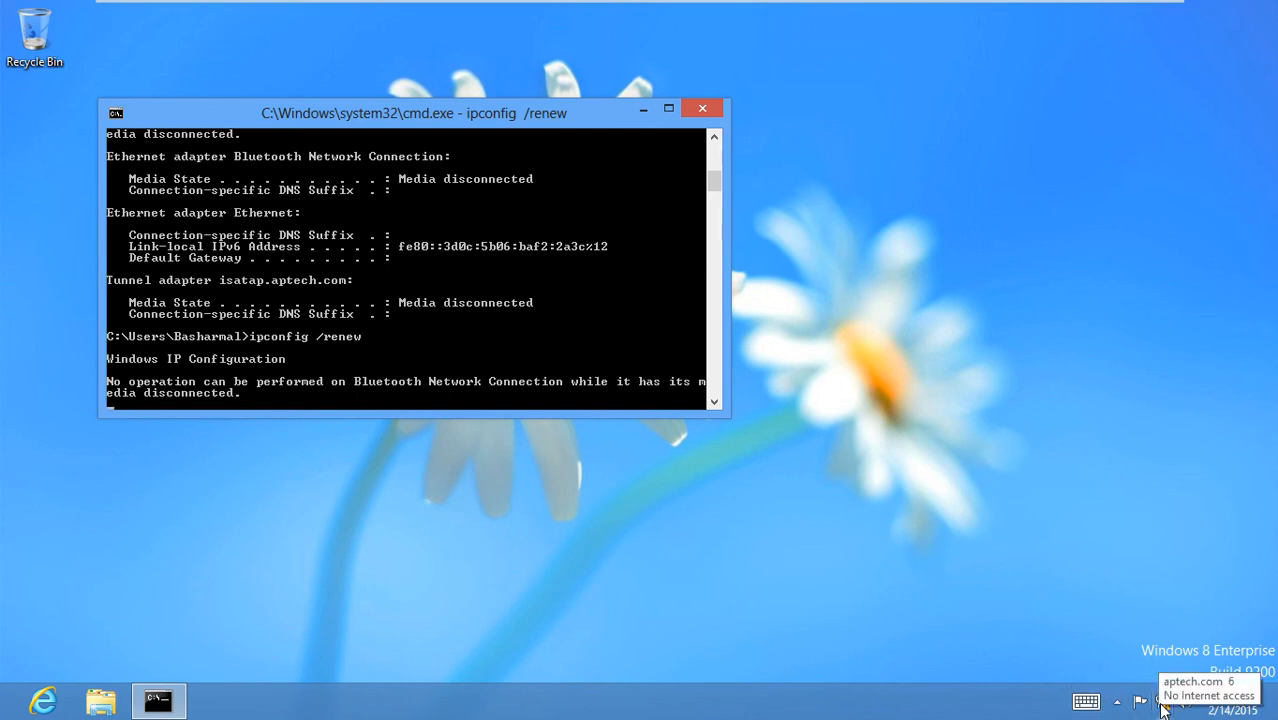
right_click(1162, 706)
left_click(1012, 380)
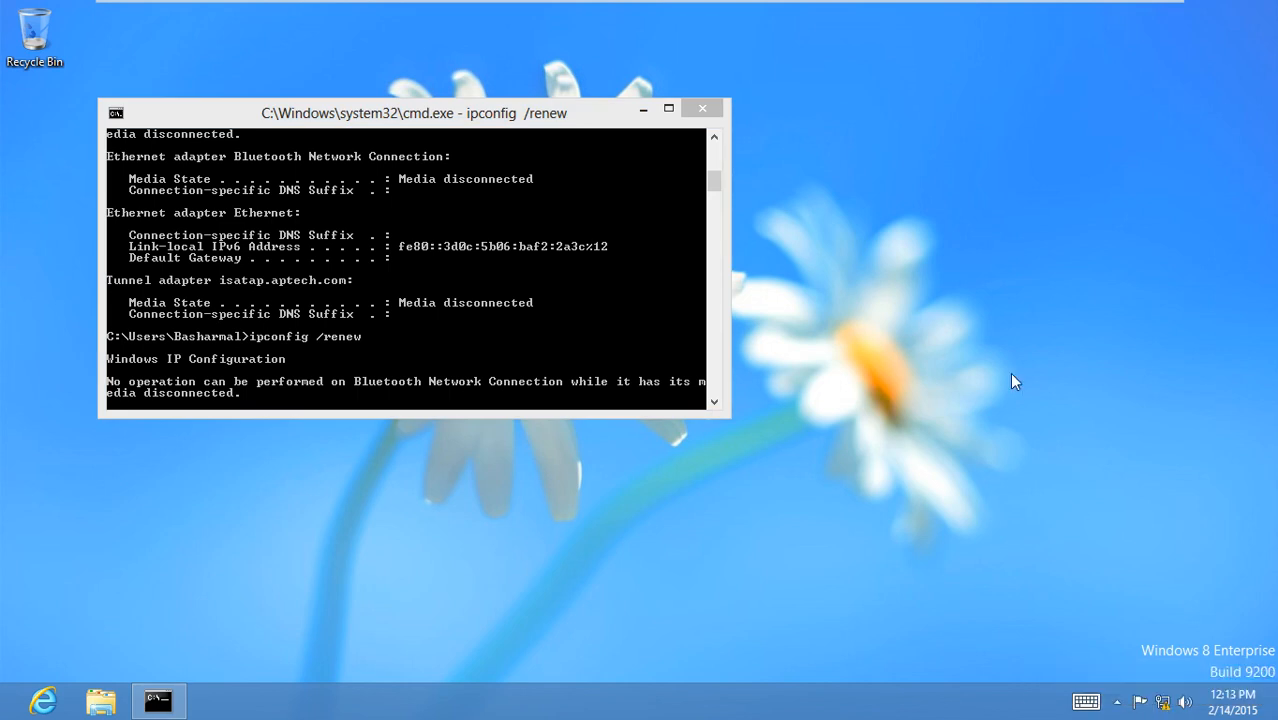
right_click(993, 320)
left_click(952, 374)
right_click(912, 310)
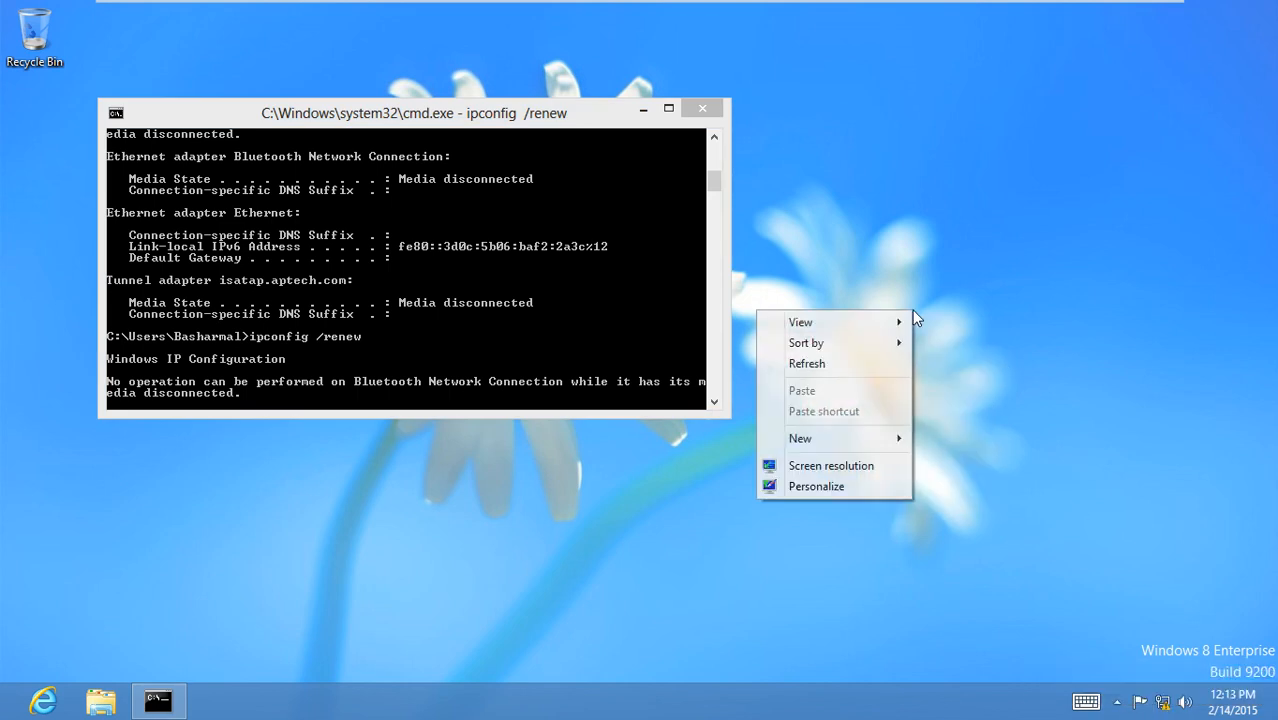
left_click(884, 367)
right_click(994, 277)
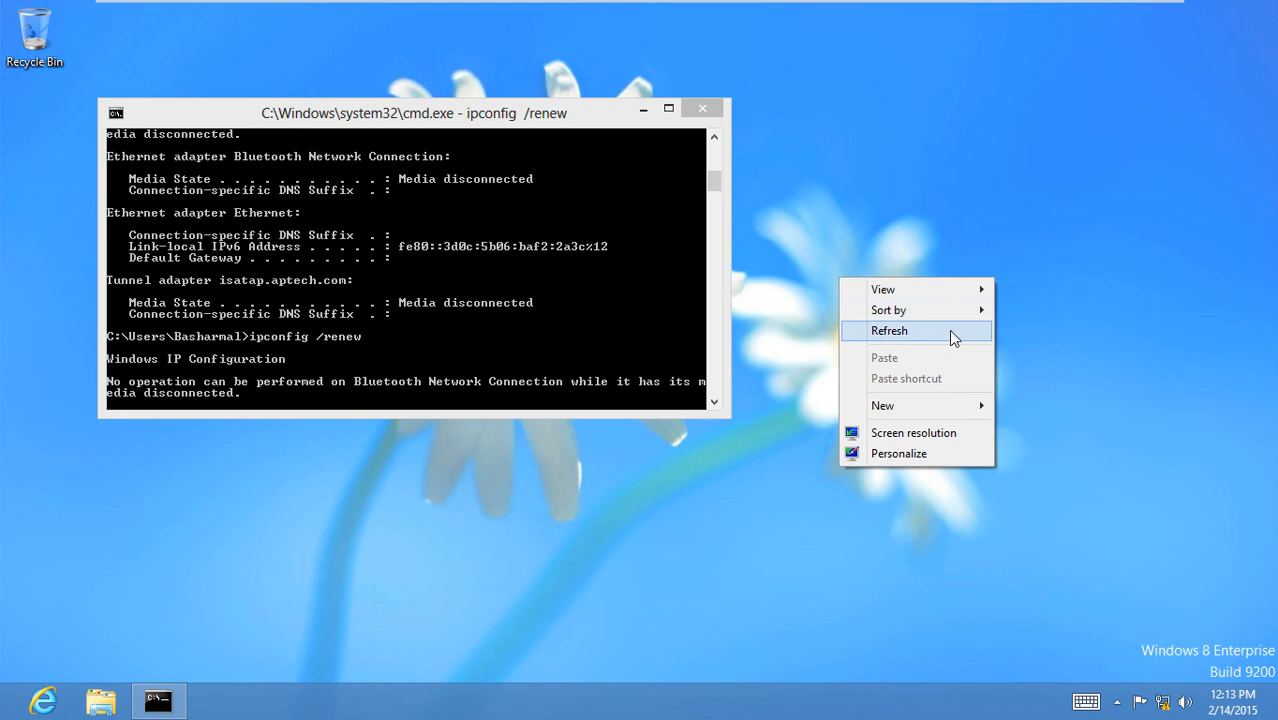
left_click(951, 338)
right_click(1010, 274)
left_click(990, 327)
right_click(1062, 242)
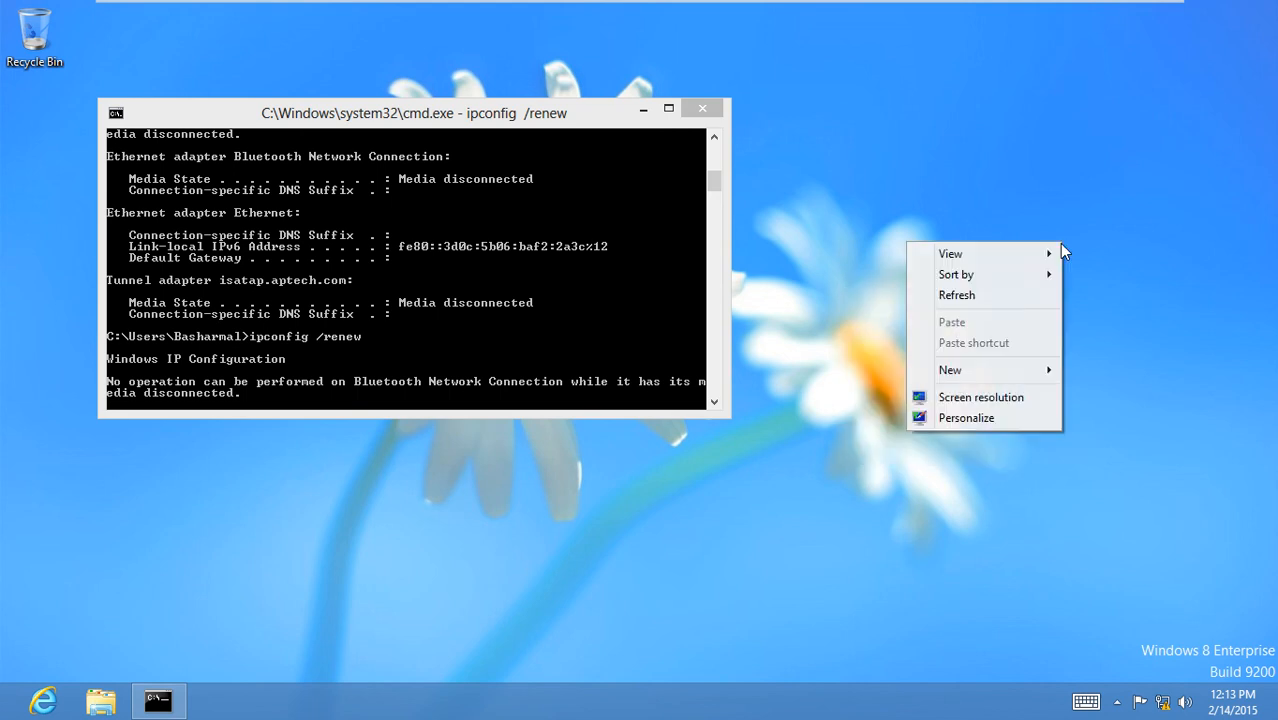
left_click(1005, 297)
right_click(1076, 241)
left_click(1048, 296)
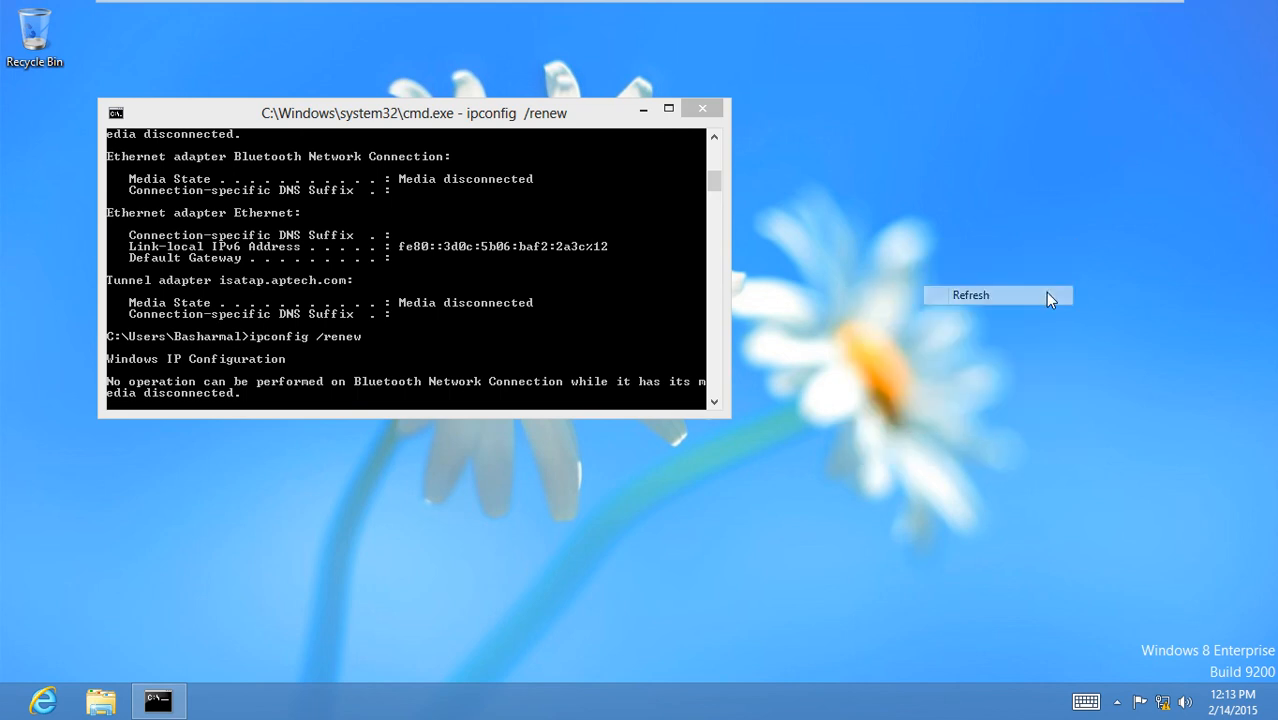
right_click(1045, 265)
left_click(1008, 326)
right_click(1074, 241)
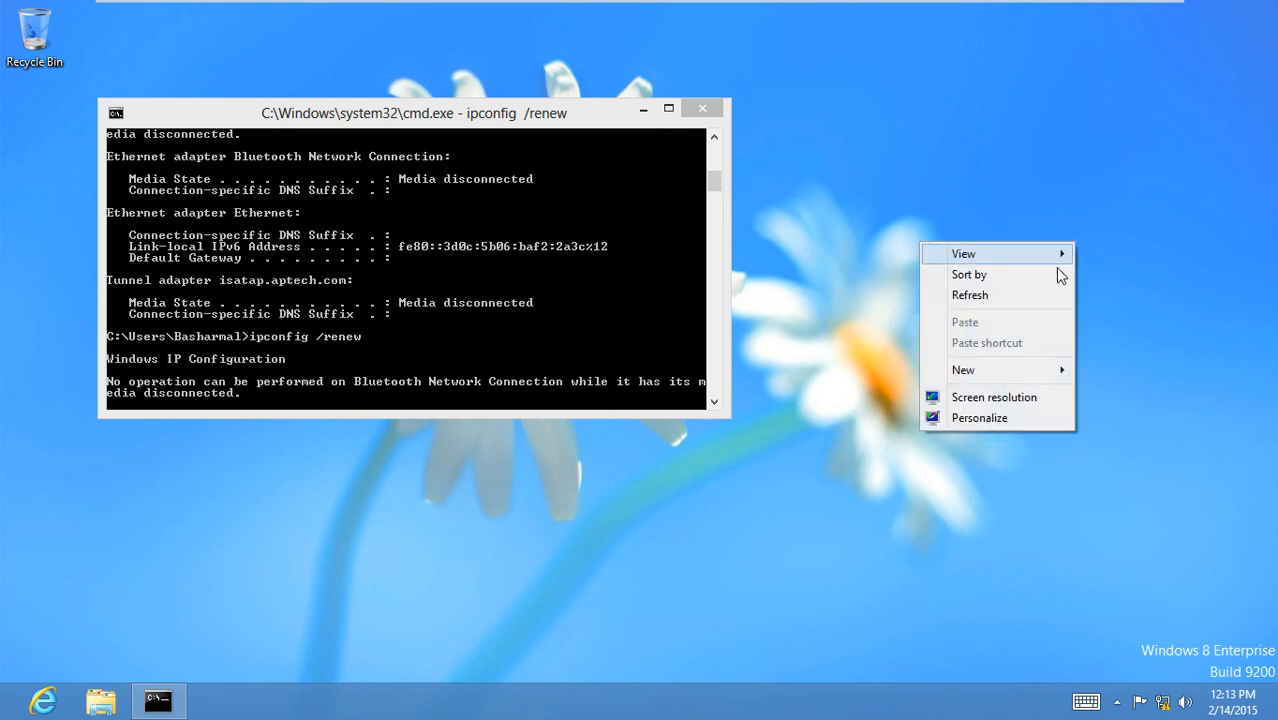
left_click(1043, 294)
right_click(1043, 236)
left_click(1024, 289)
right_click(1029, 260)
left_click(990, 315)
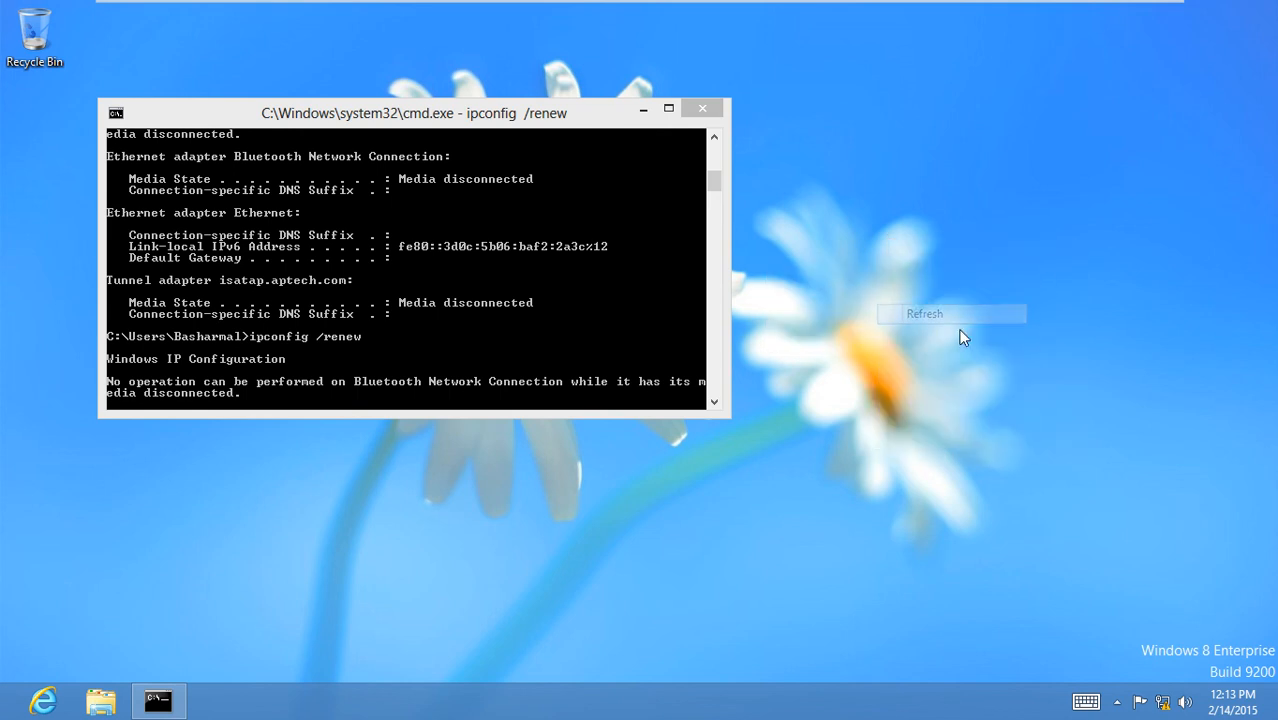
left_click_drag(415, 114, 610, 59)
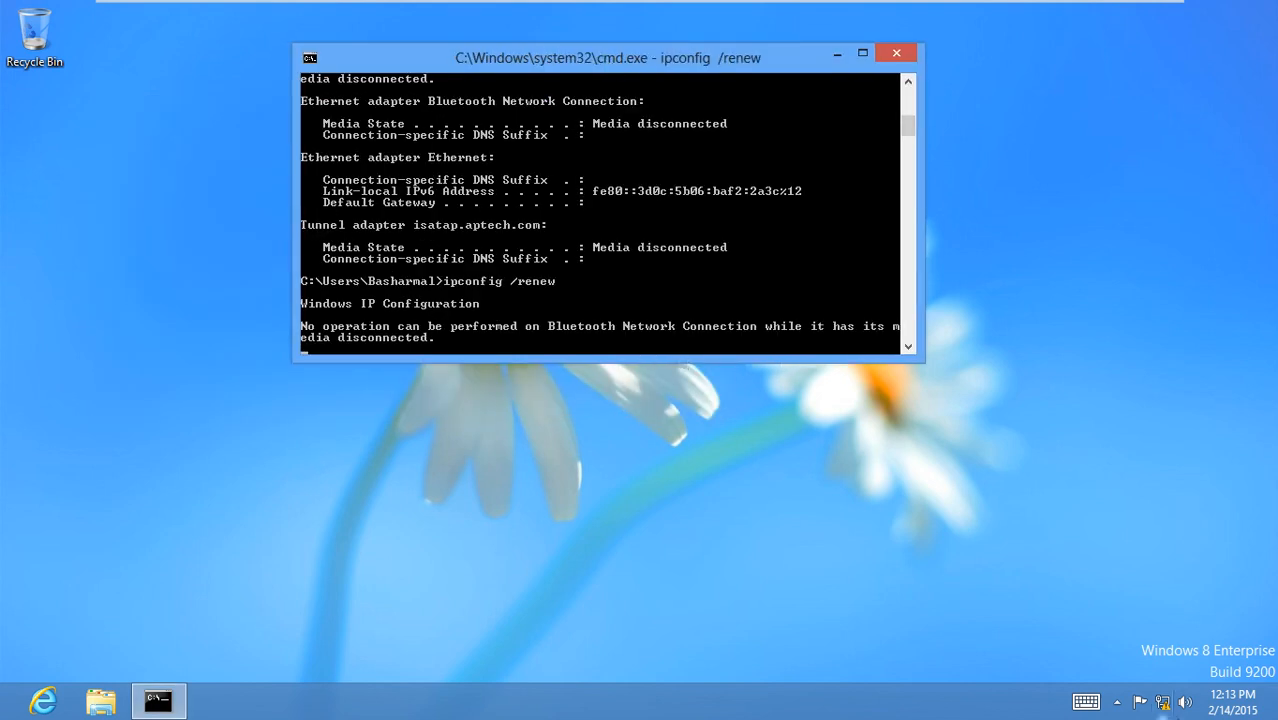
left_click(1162, 700)
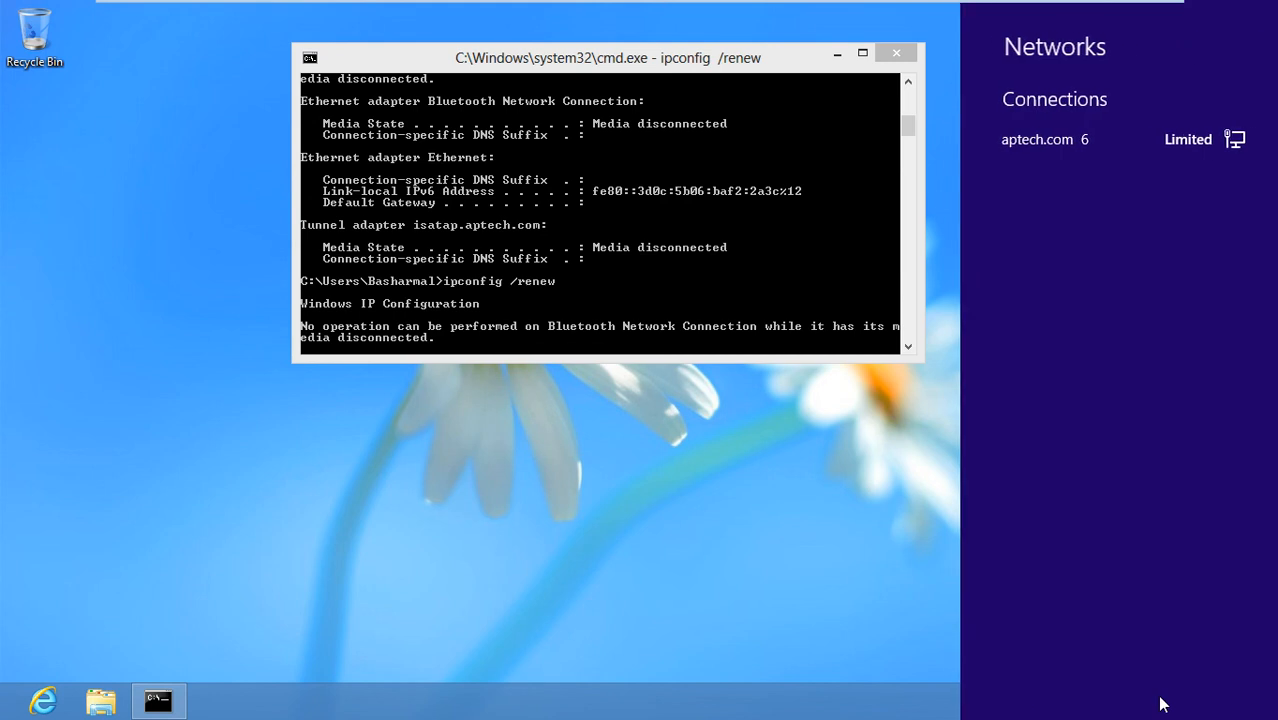
left_click(838, 580)
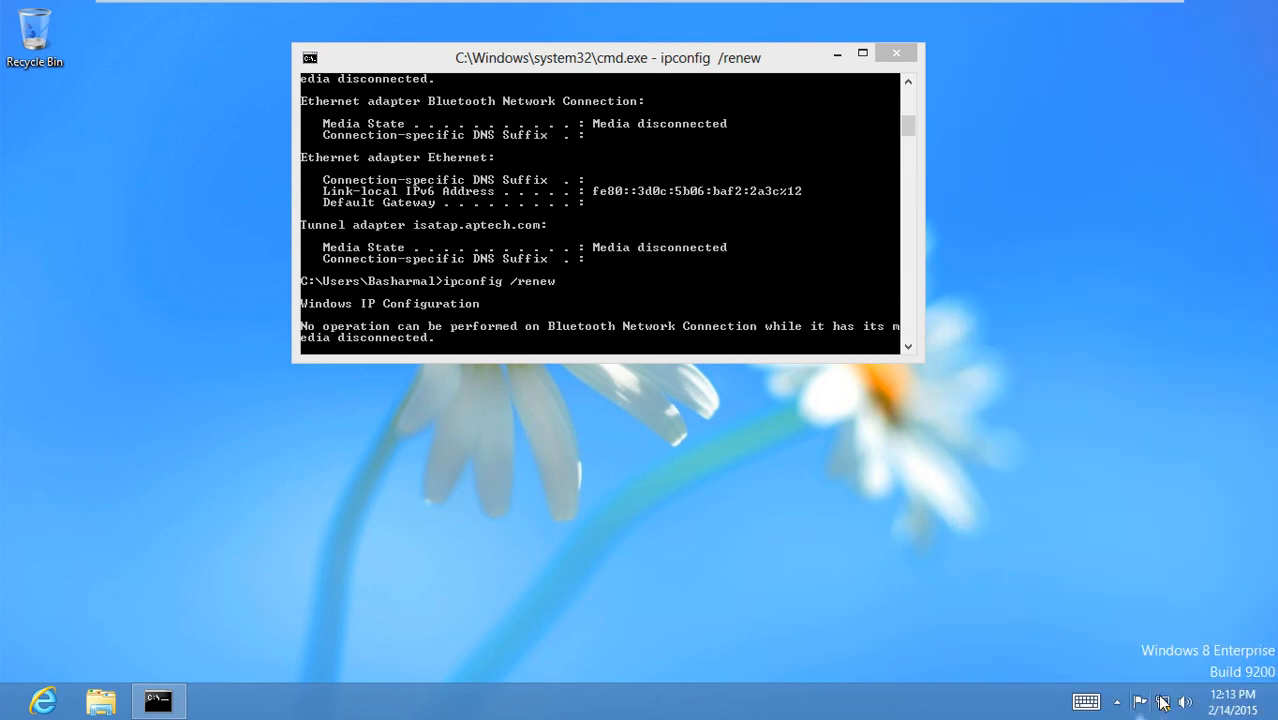
right_click(1165, 703)
left_click(1140, 682)
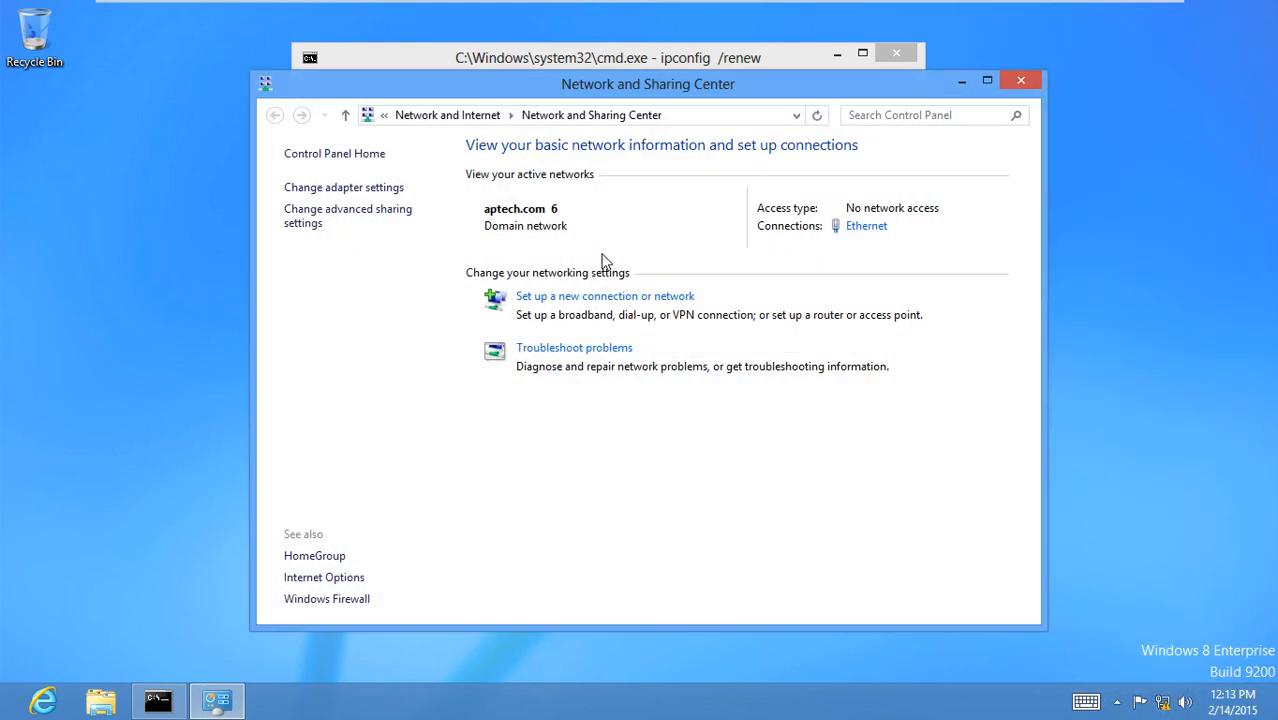
left_click(863, 231)
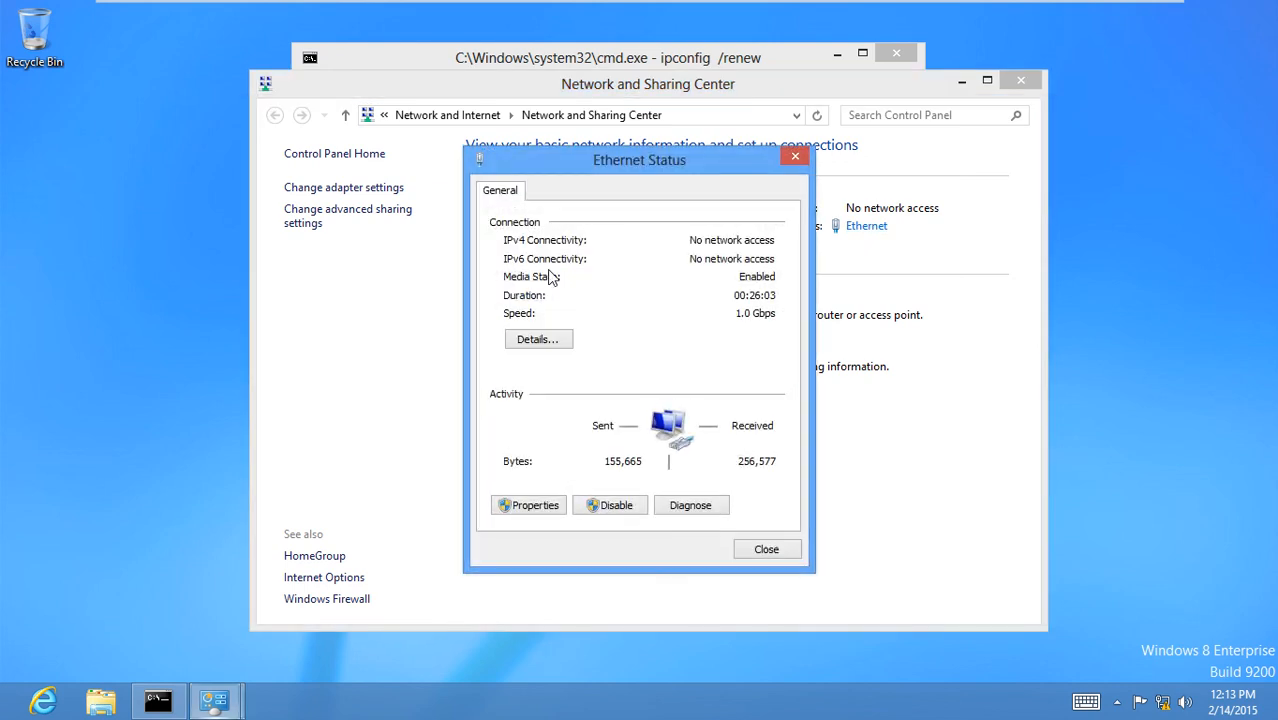
left_click(536, 346)
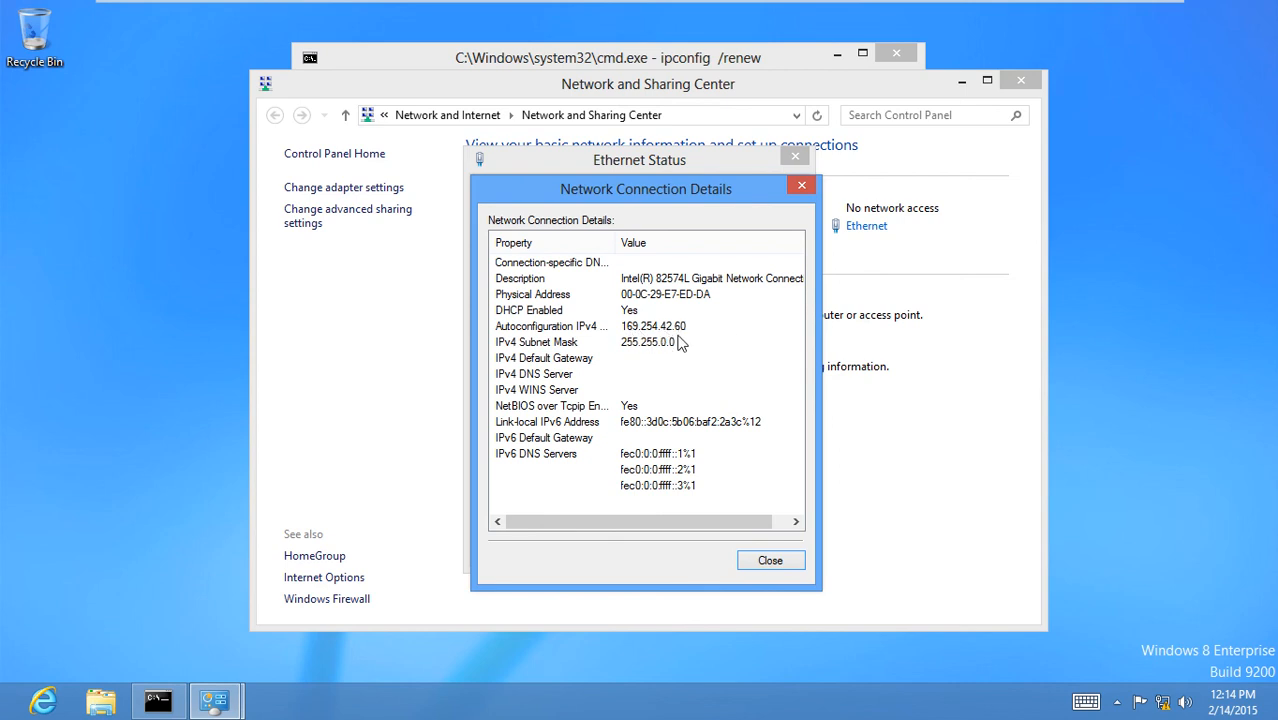
left_click(676, 343)
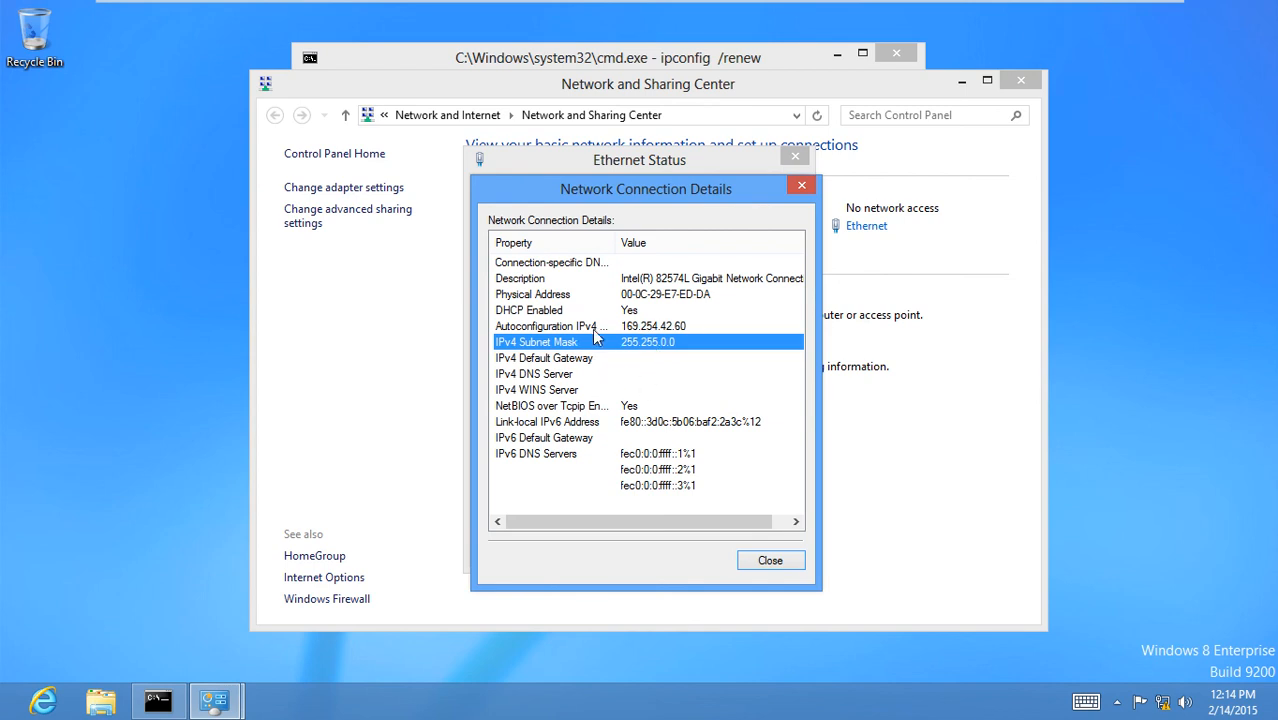
left_click(766, 568)
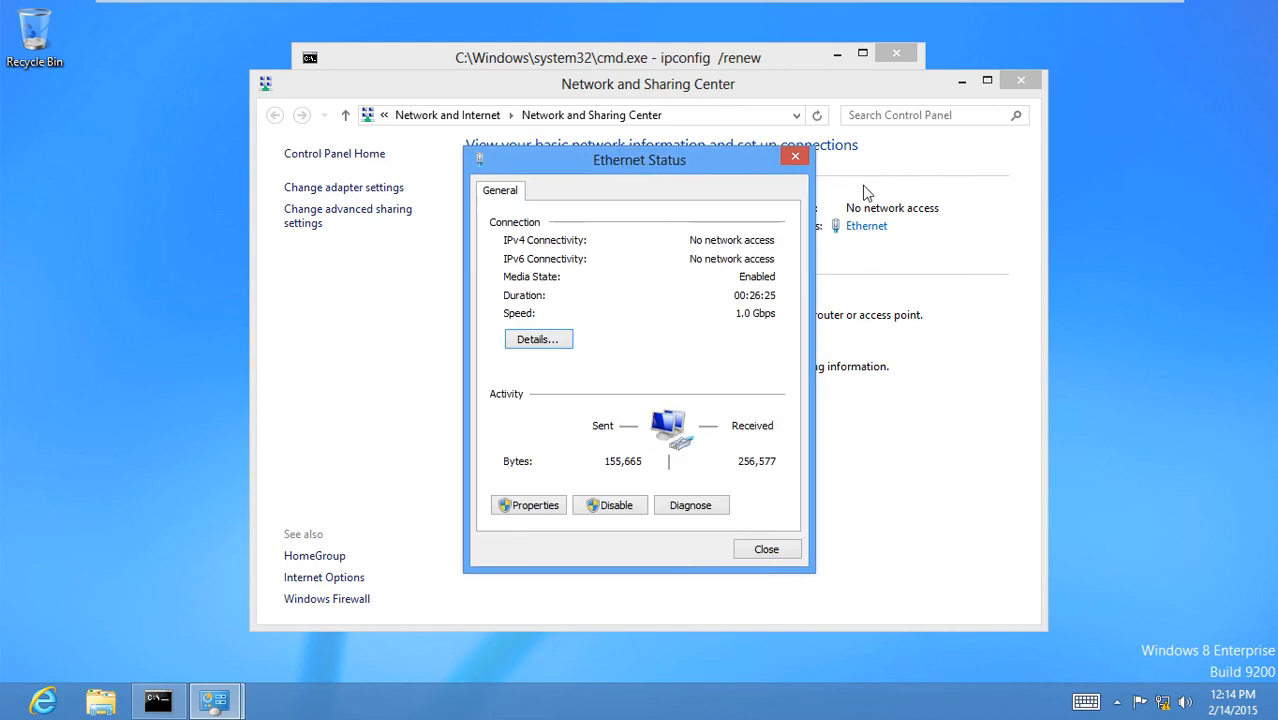
left_click(766, 550)
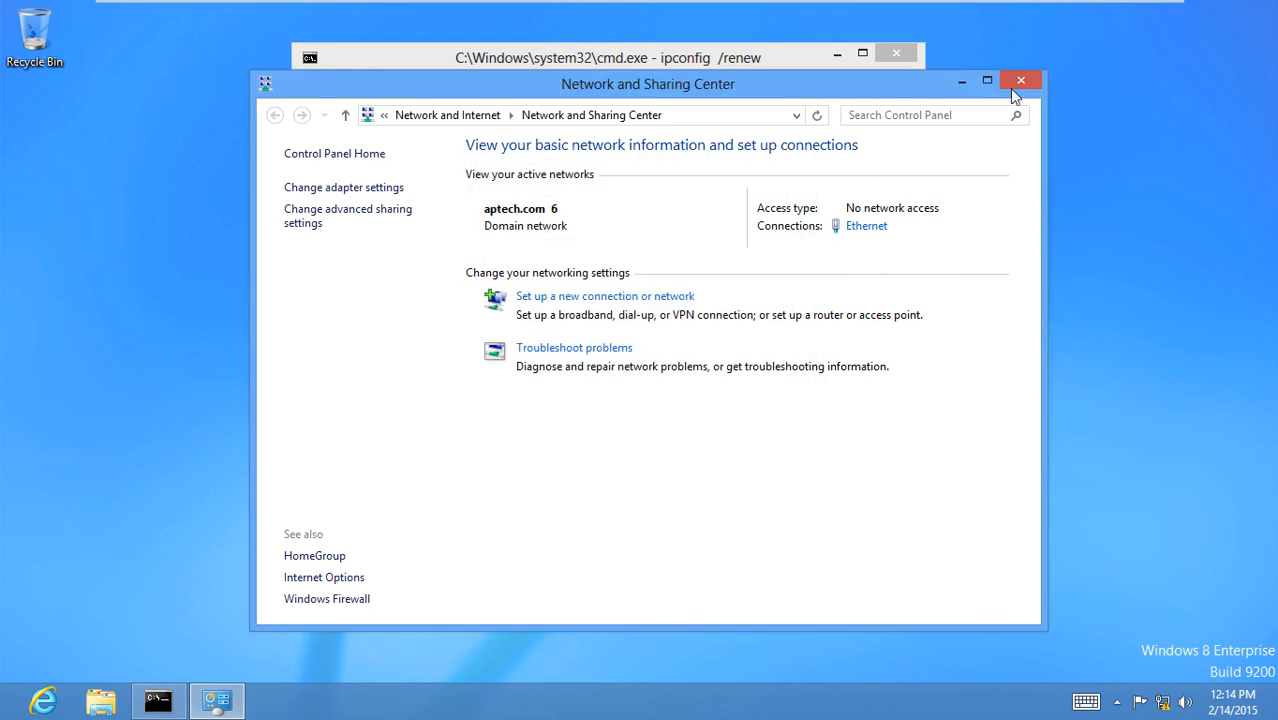
left_click(1020, 82)
Leave full screen and power on server1's VM, accepting the floppy warning, then return to its console.
left_click(492, 8)
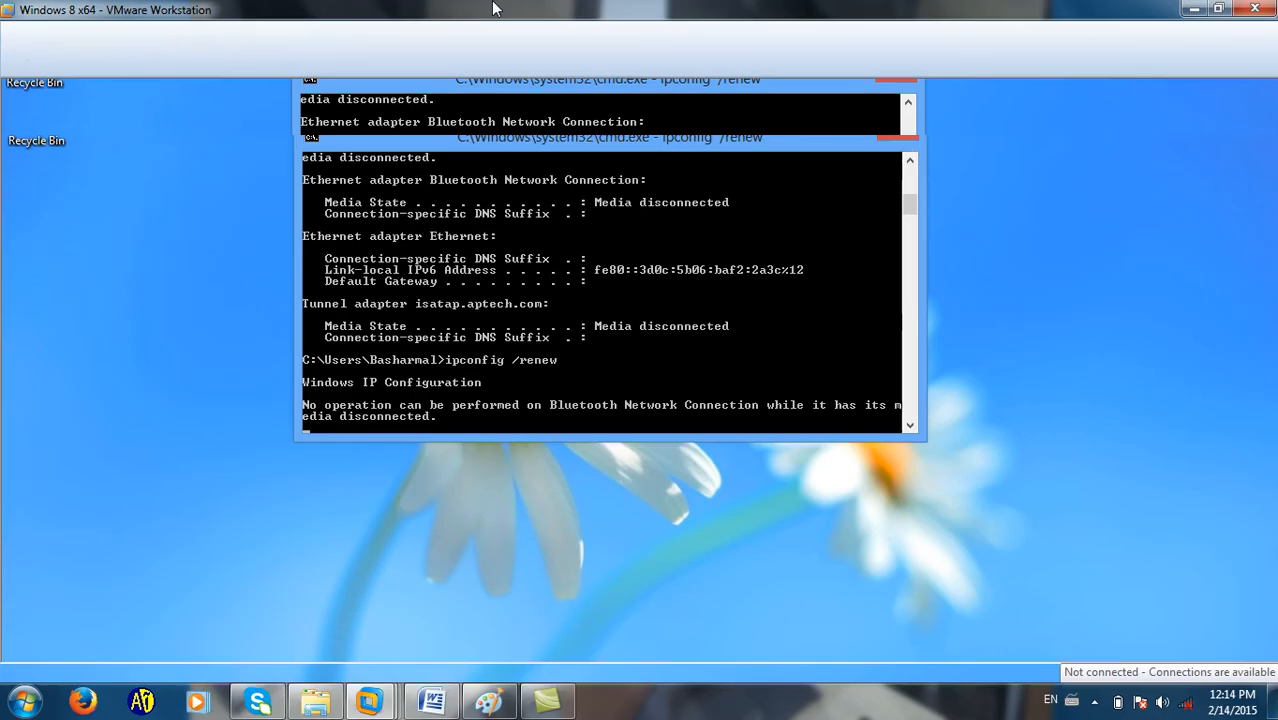
left_click(315, 97)
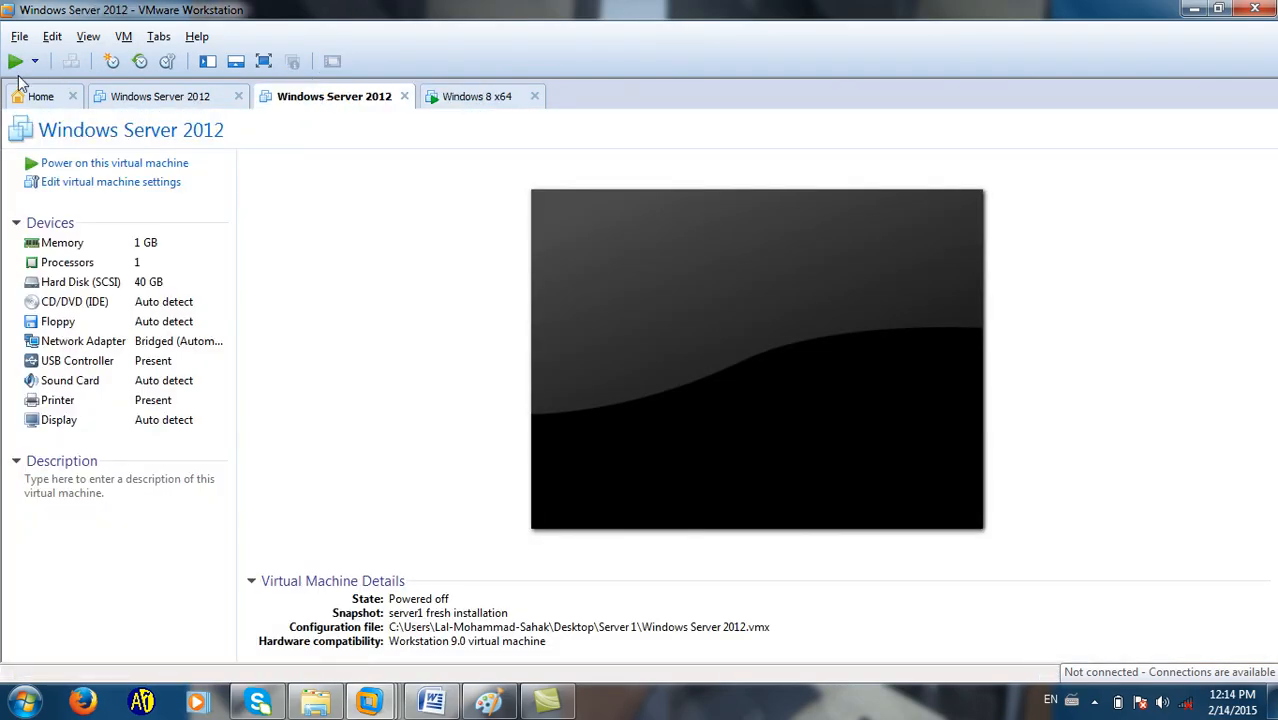
left_click(15, 61)
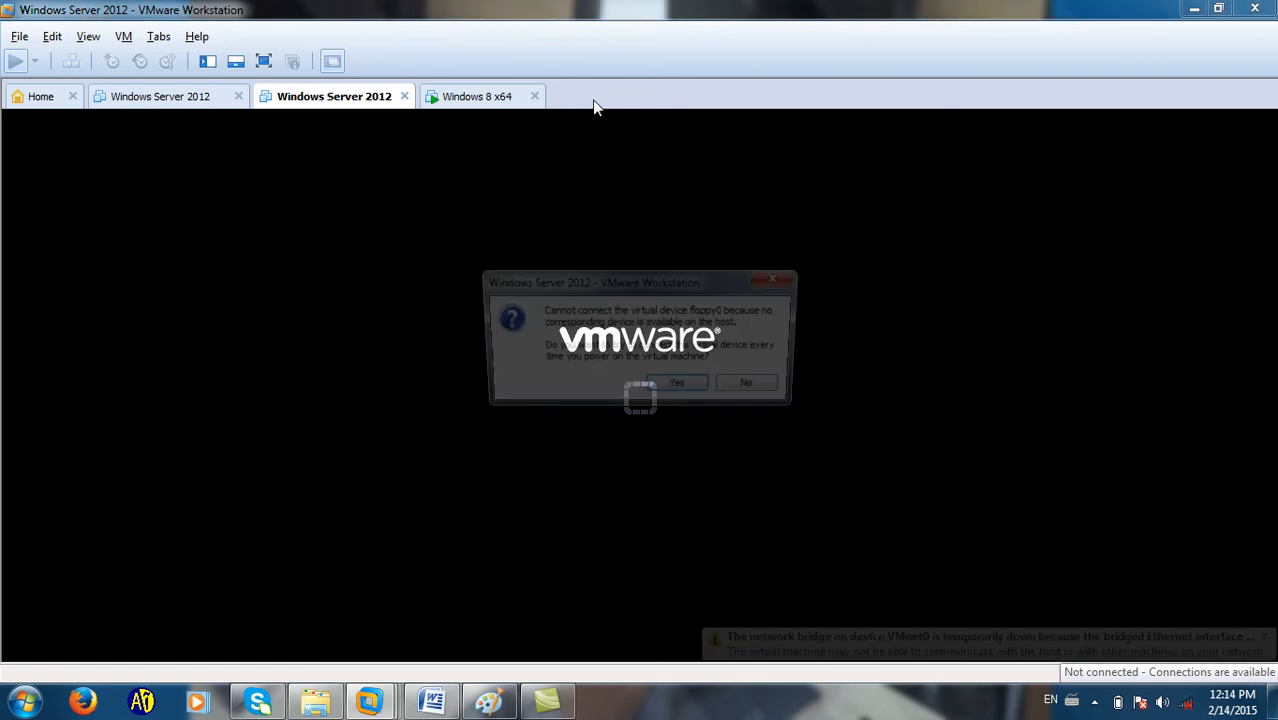
left_click(680, 385)
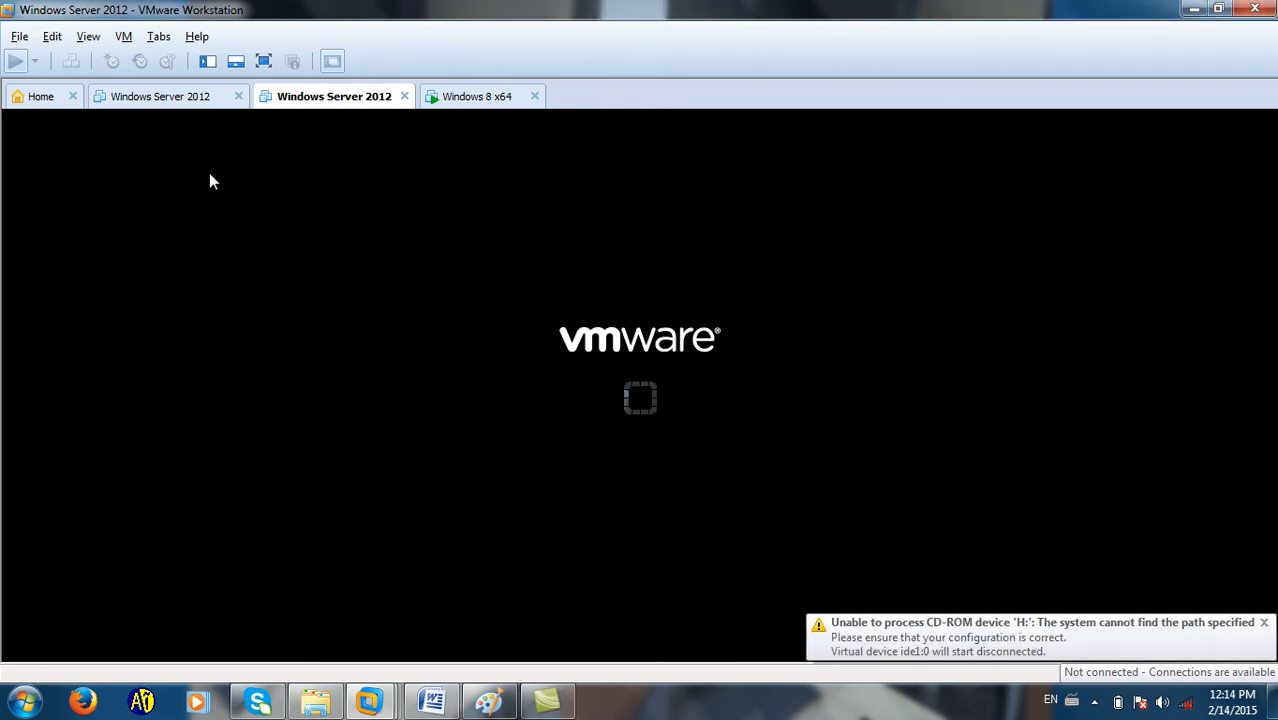
left_click(180, 108)
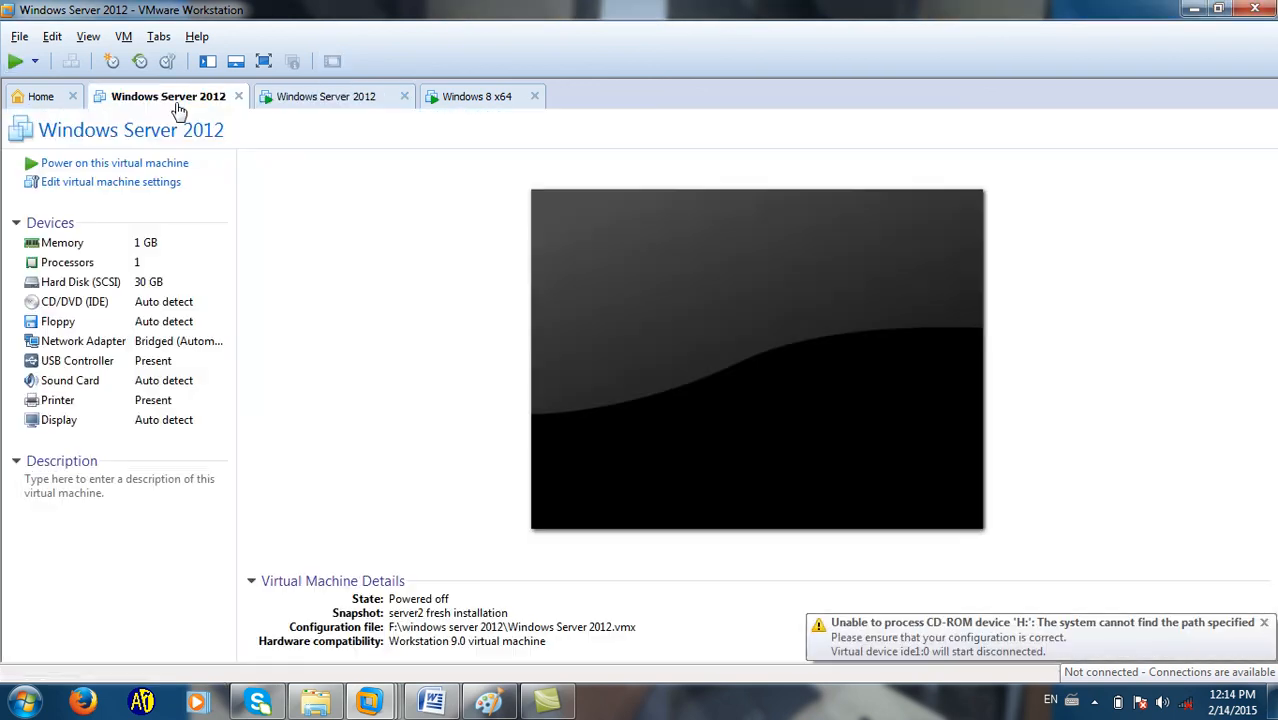
left_click(336, 100)
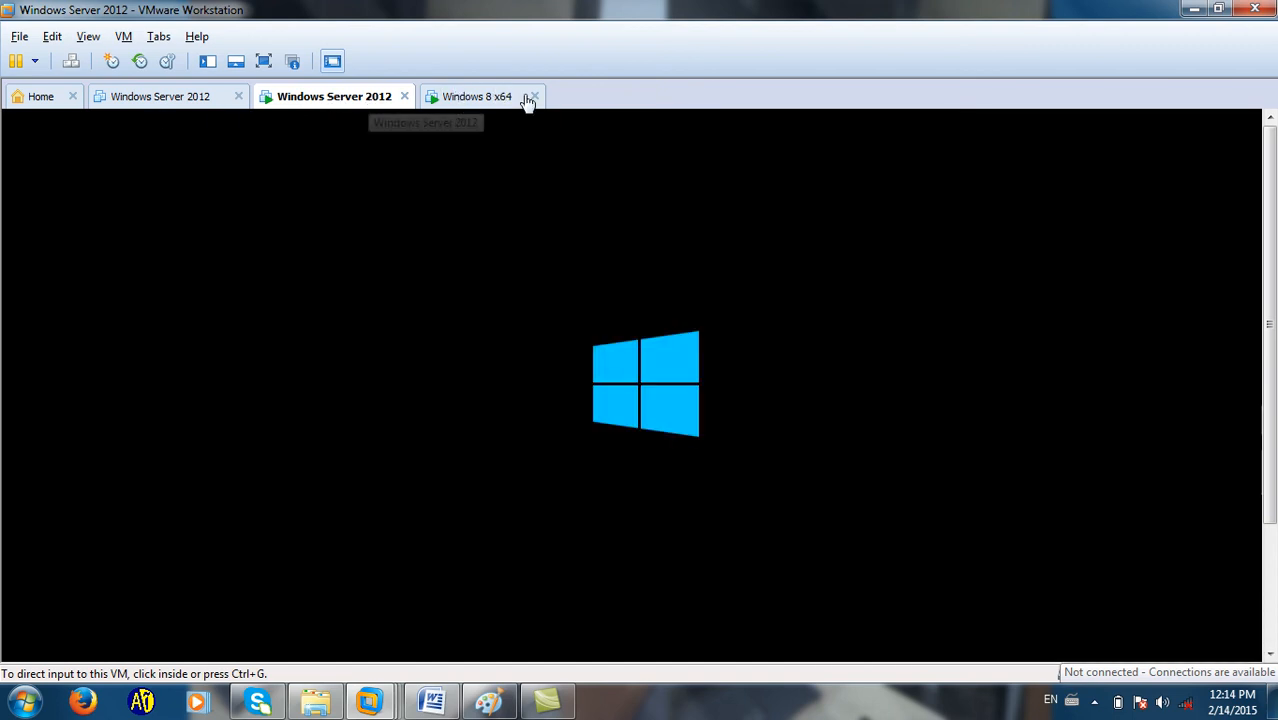
Minimise VMware Workstation, refresh the host desktop, and reveal the hidden tray icons.
left_click(1194, 9)
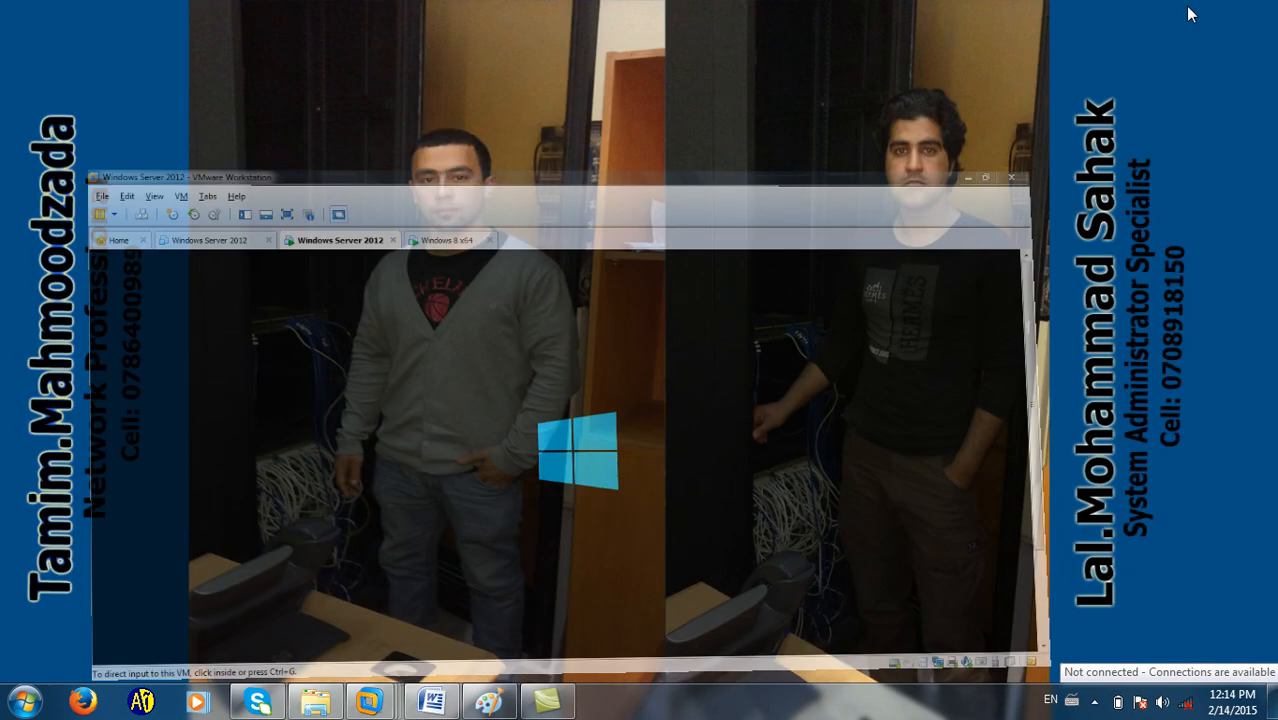
right_click(600, 41)
left_click(626, 99)
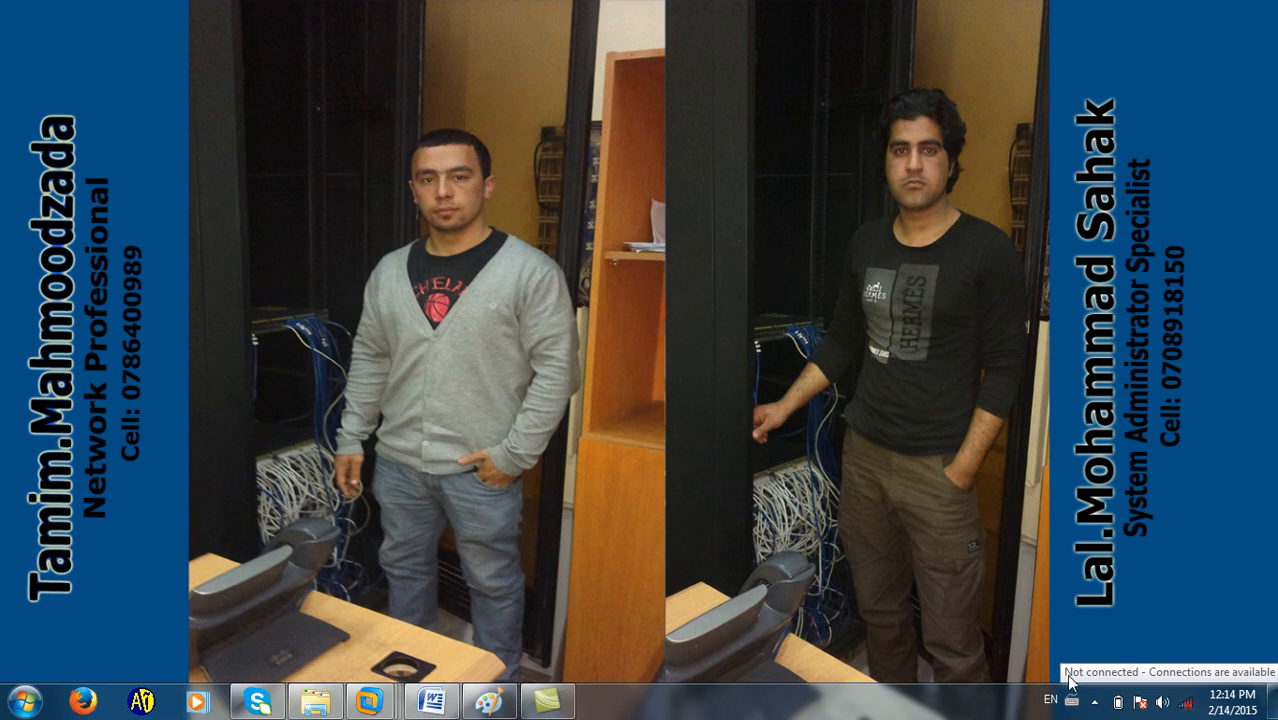
left_click(1094, 701)
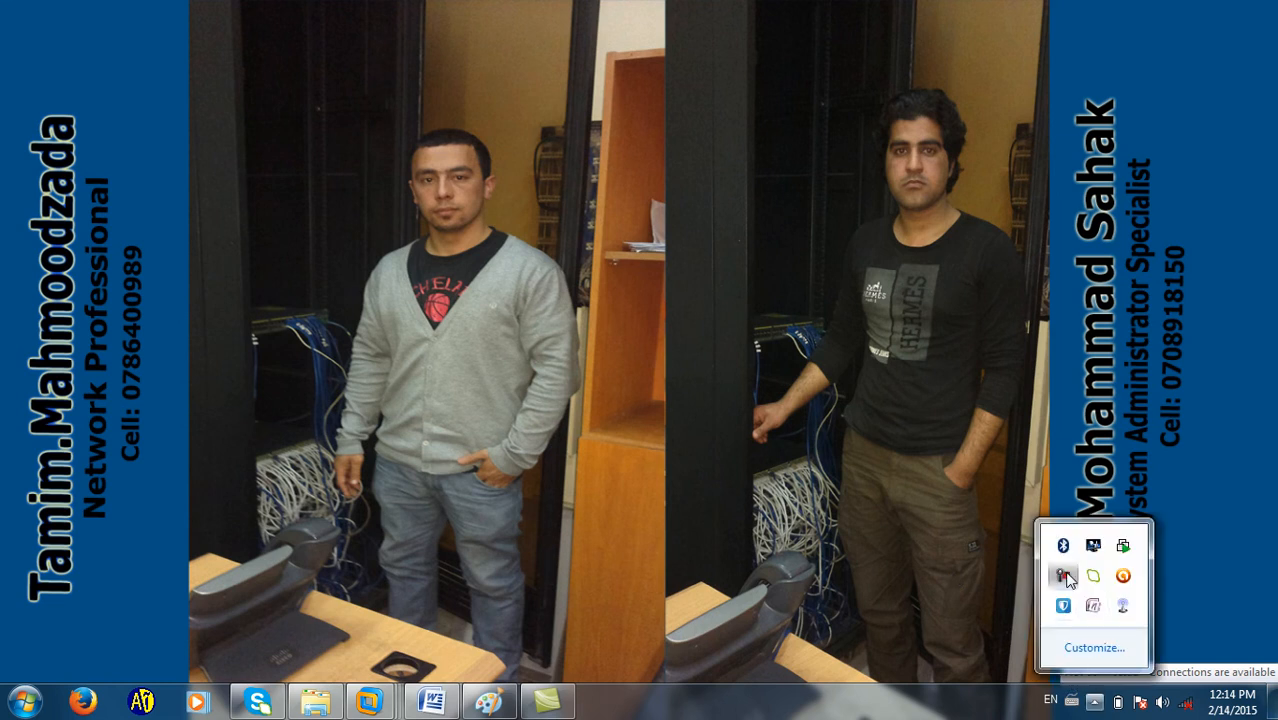